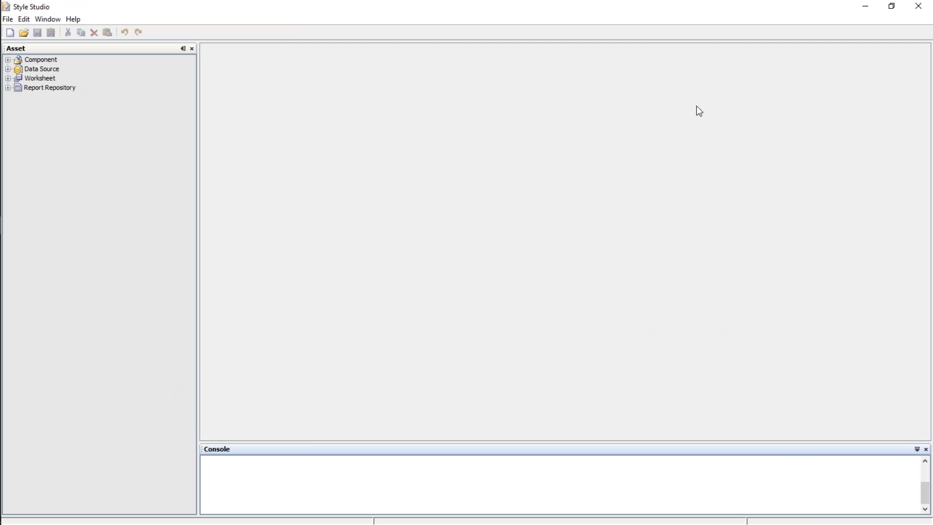
Create a new blank report and open the Month Comparison Worksheet from the worksheet assets.
left_click(11, 34)
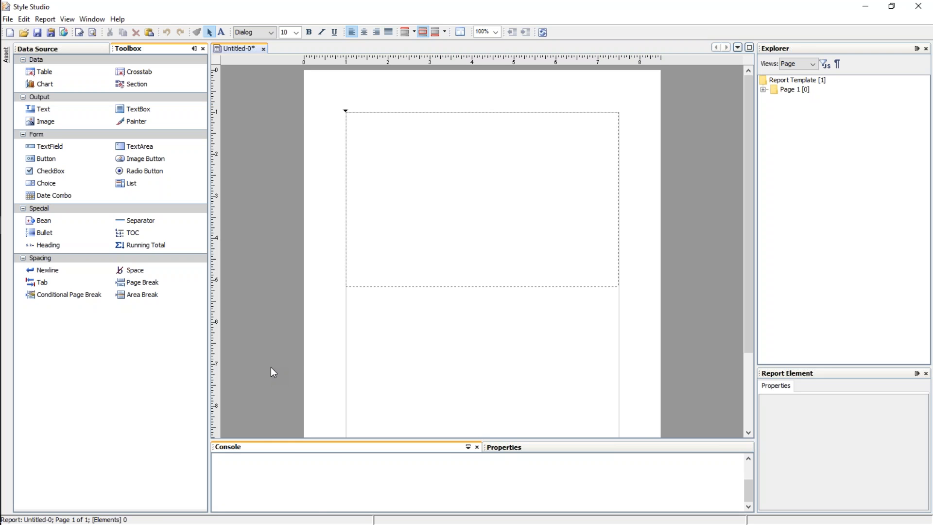
left_click(7, 57)
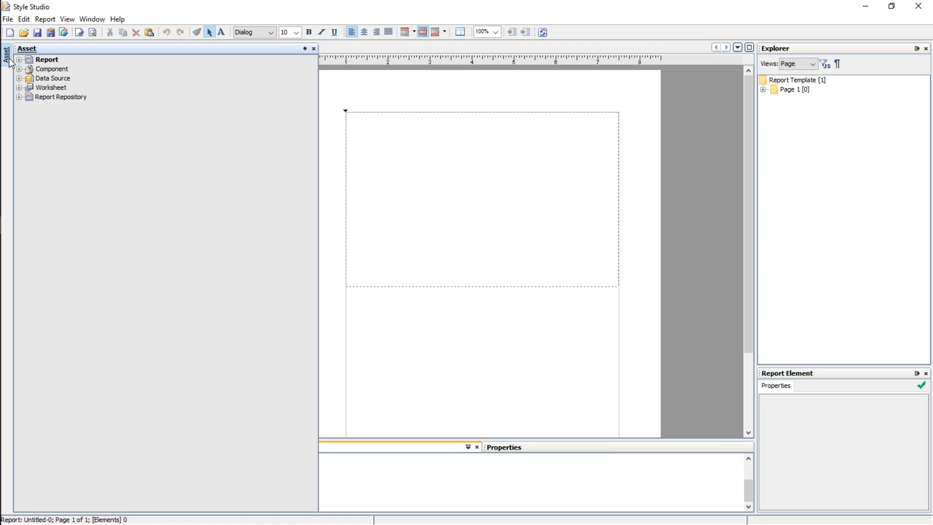
left_click(19, 87)
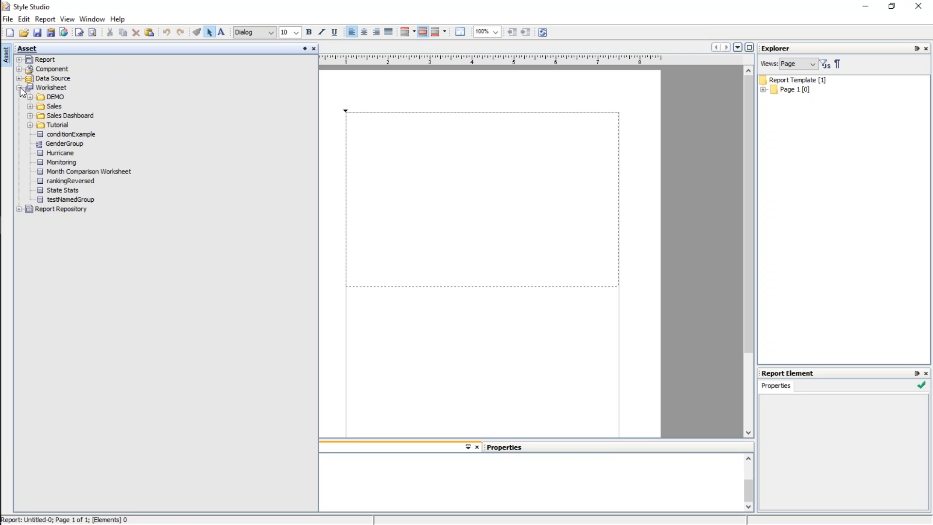
left_click(79, 175)
double_click(79, 174)
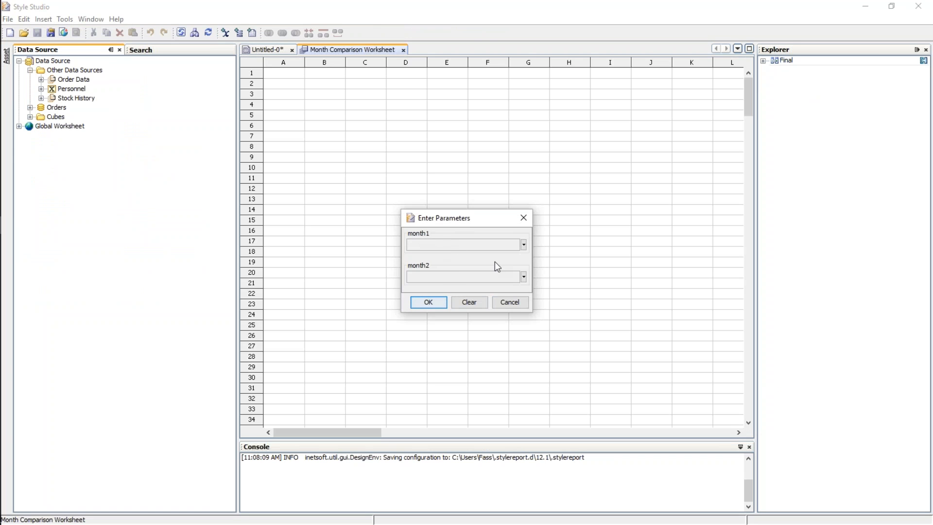
Set the worksheet's month1 parameter to May 1, 2016.
left_click(523, 245)
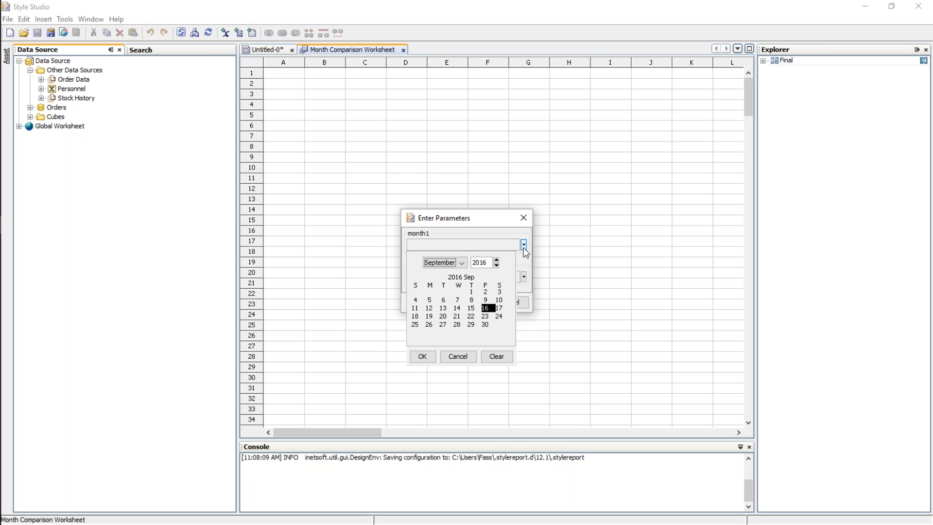
left_click(460, 262)
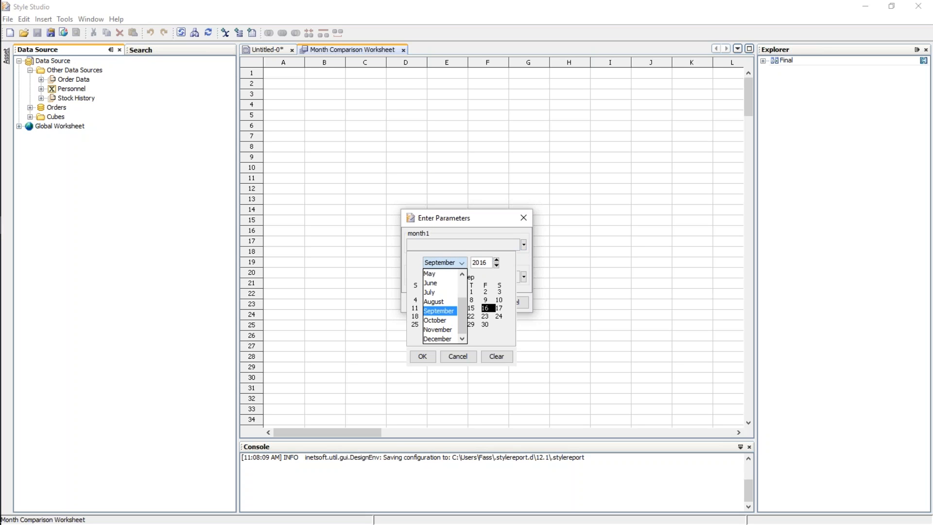
left_click(446, 274)
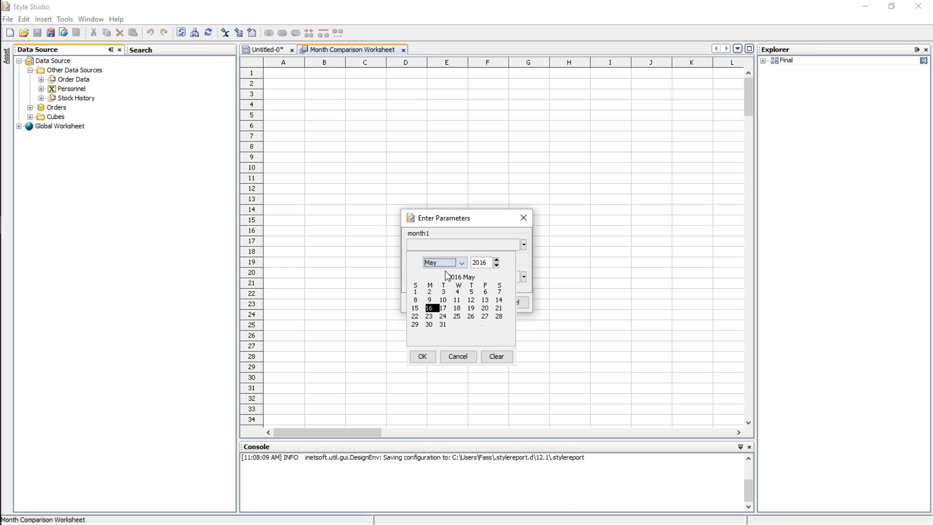
left_click(417, 294)
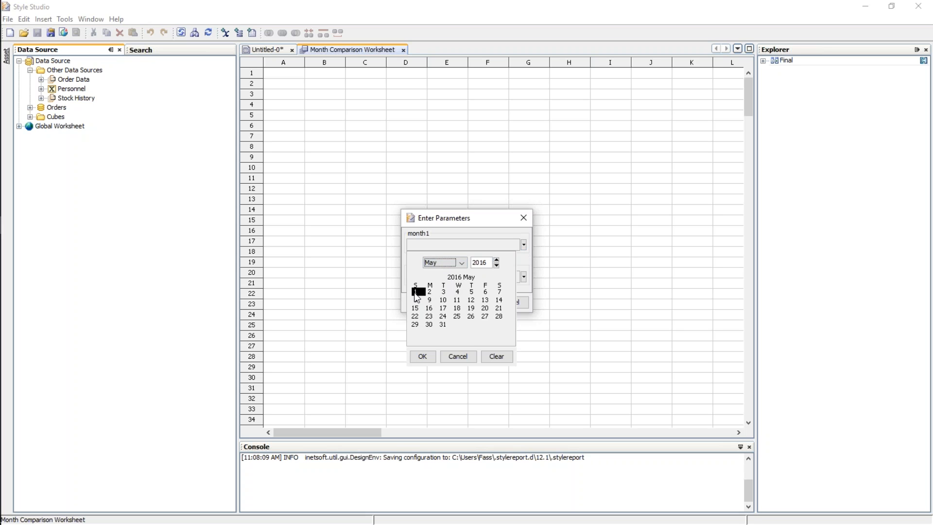
left_click(426, 356)
Set the month2 parameter to June 1, 2016 and load the worksheet with both dates.
left_click(524, 277)
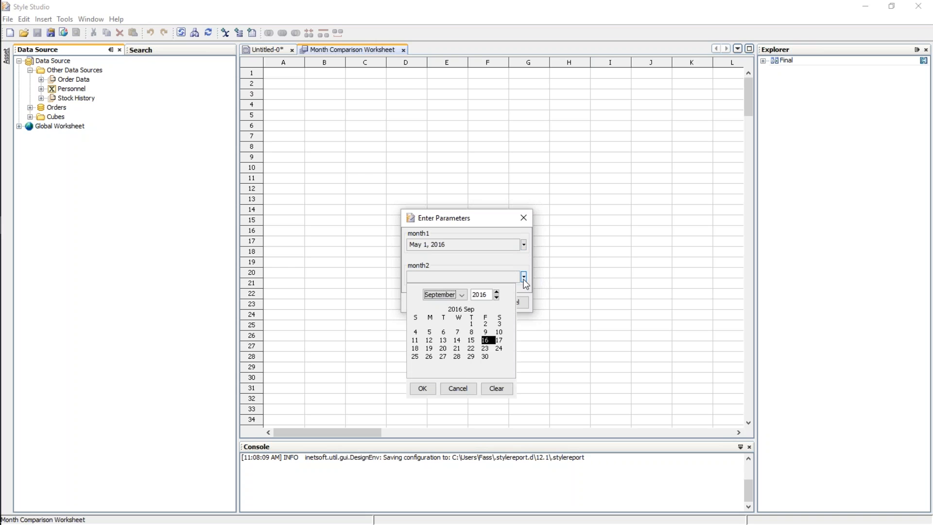
left_click(461, 295)
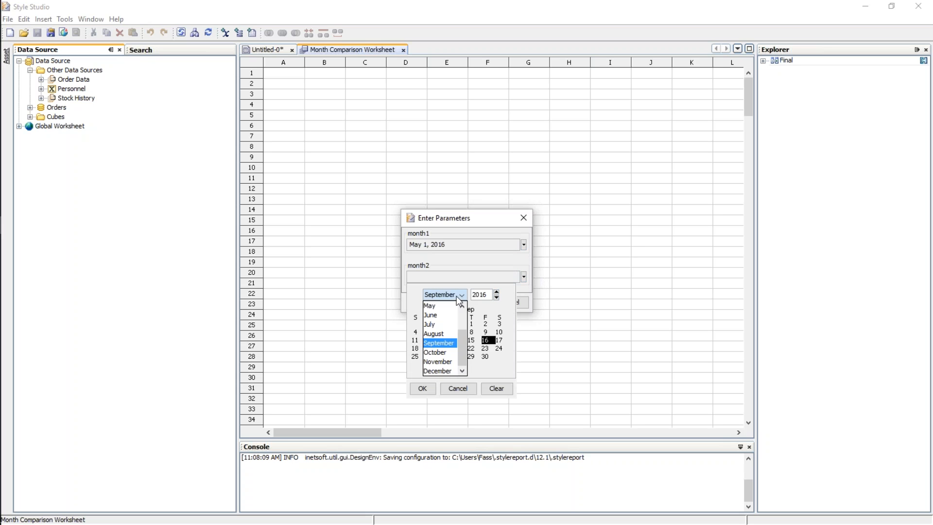
left_click(449, 318)
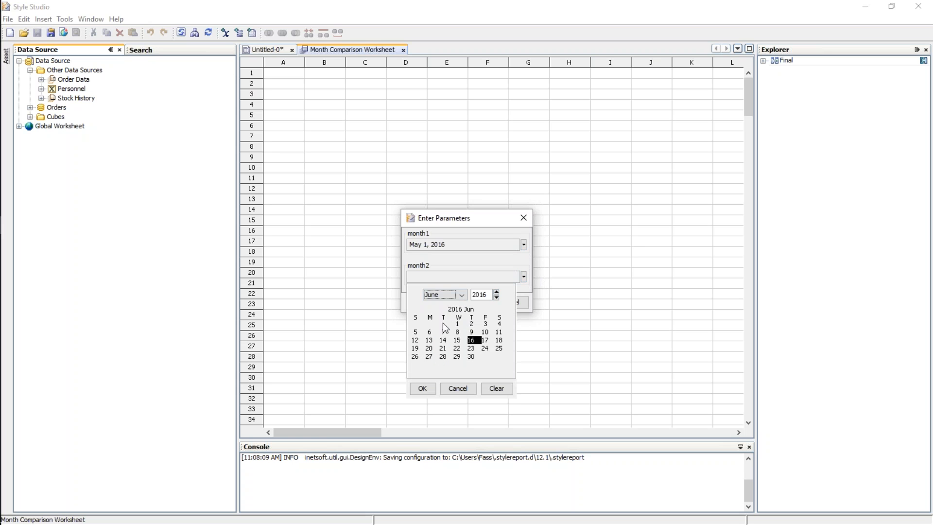
left_click(457, 323)
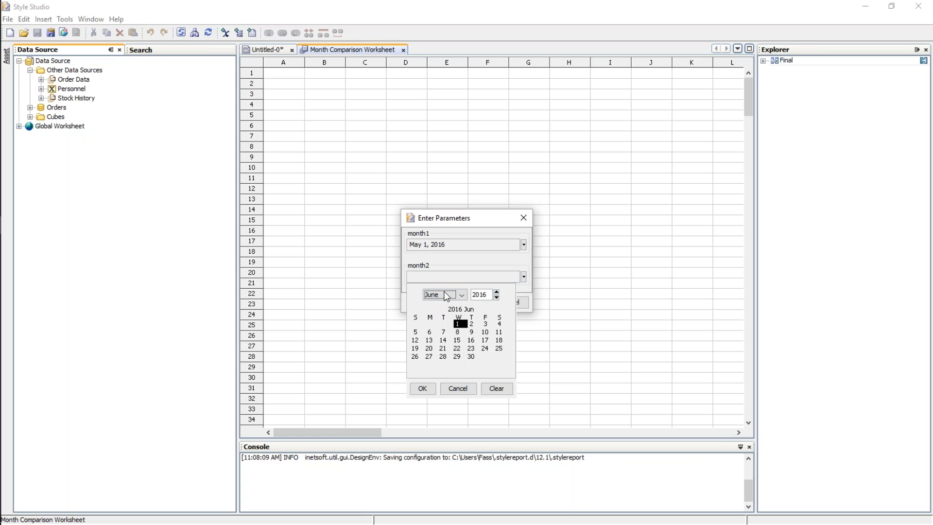
left_click(423, 388)
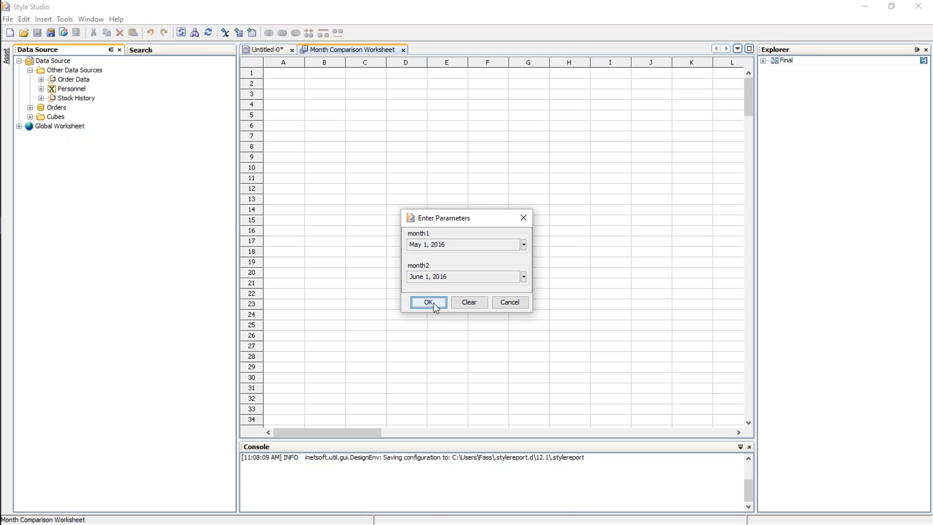
left_click(433, 302)
left_click(415, 325)
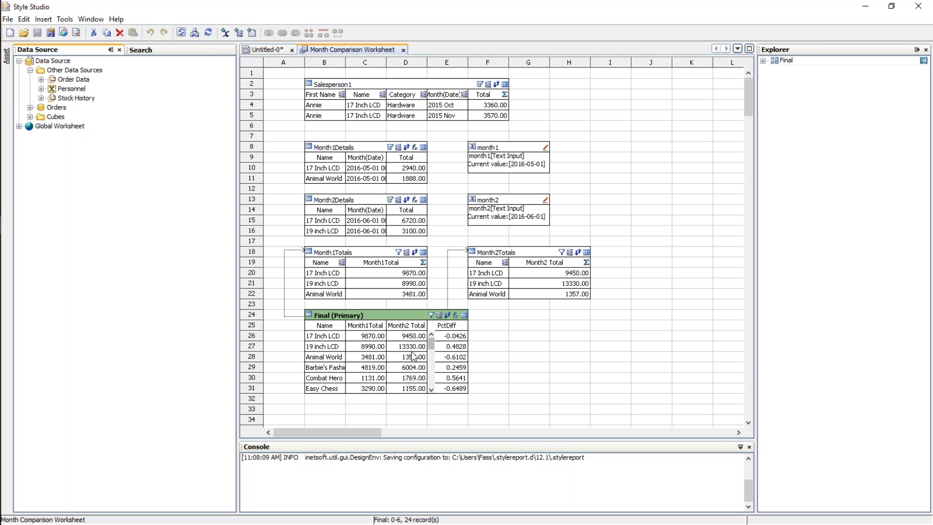
Insert a table in the untitled report, bound to the global Month Comparison Worksheet with the Name, Month1Total, Month2 Total and PctDiff columns.
left_click(272, 49)
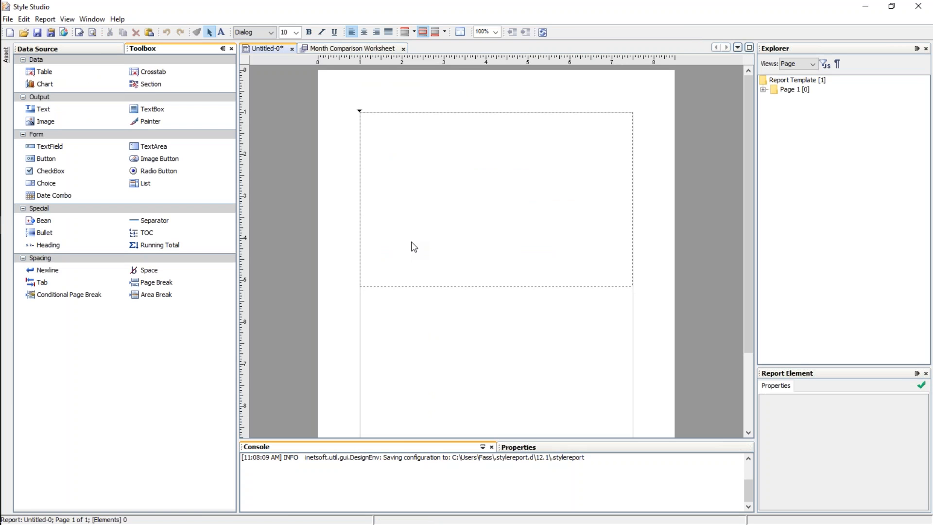
left_click(37, 73)
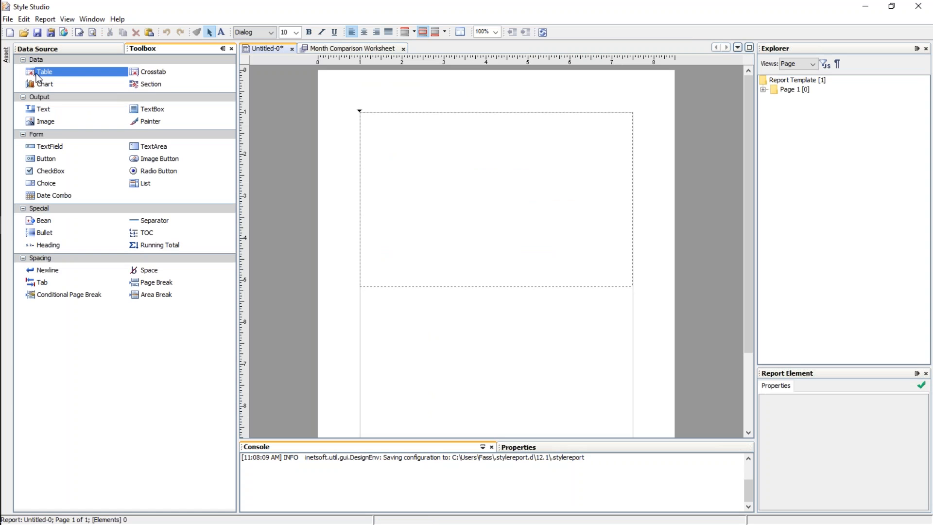
double_click(37, 73)
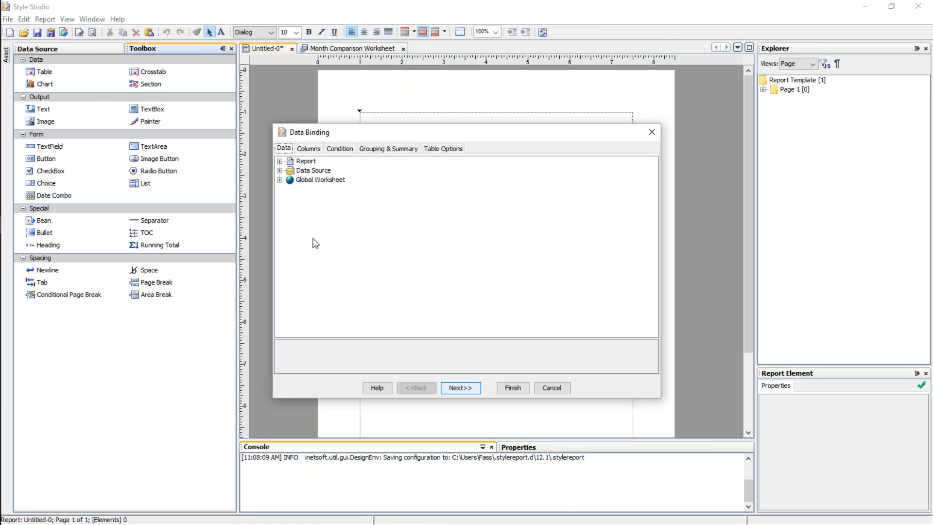
left_click(280, 180)
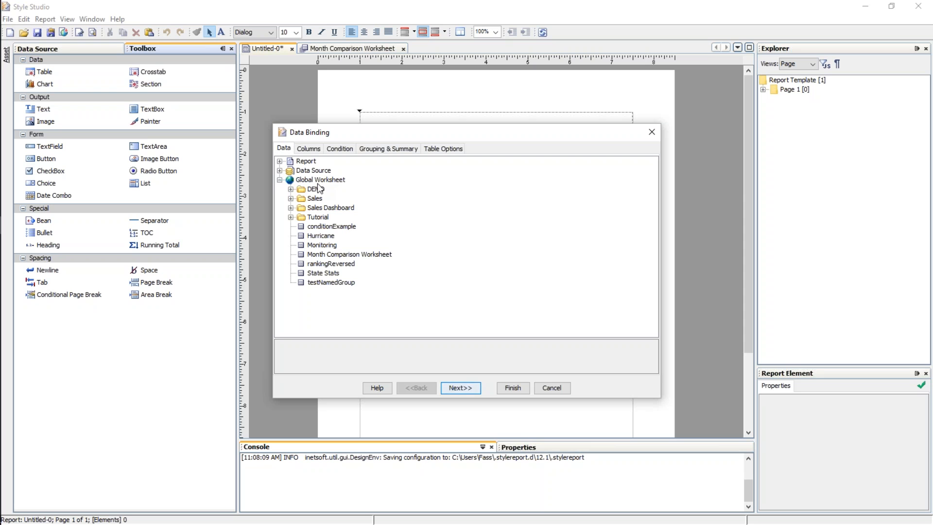
left_click(374, 257)
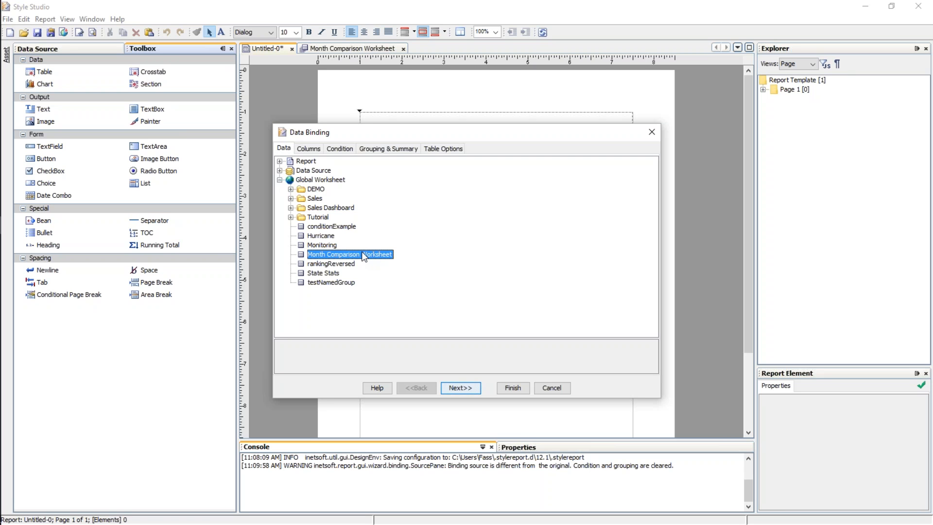
left_click(318, 151)
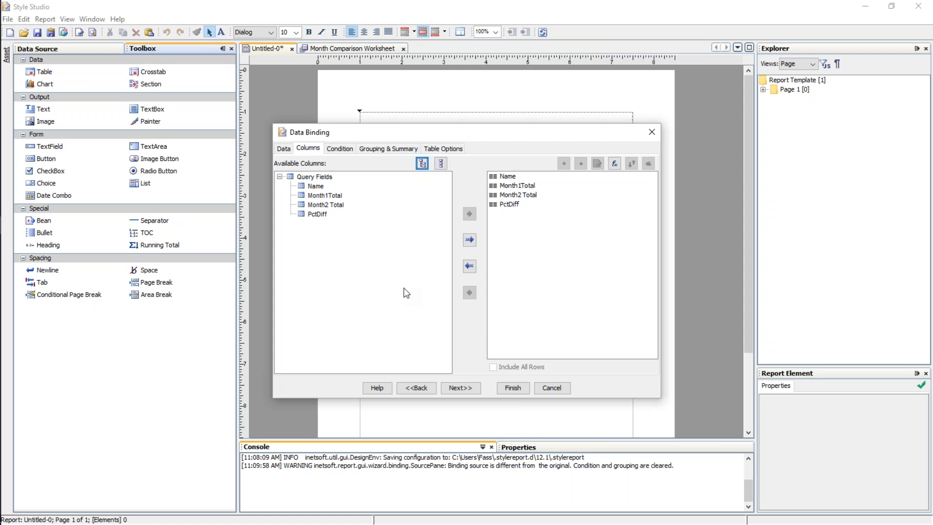
left_click(518, 391)
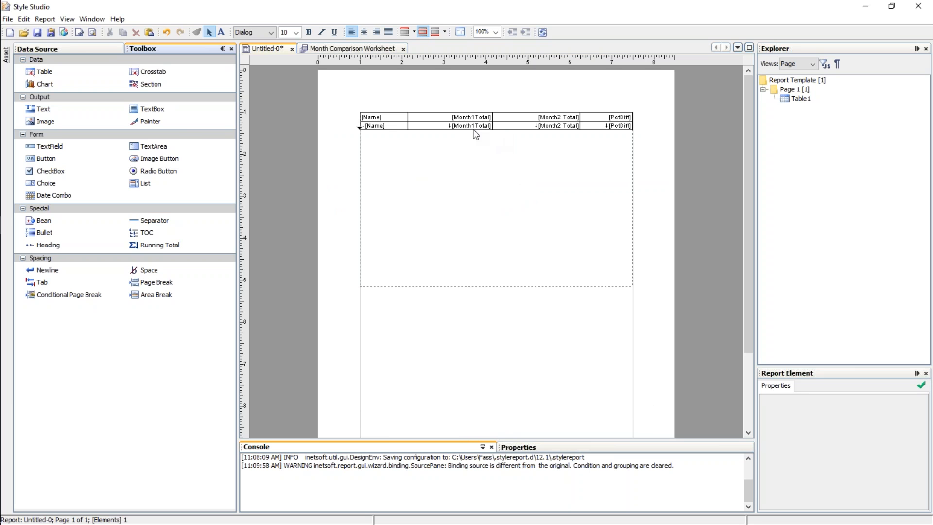
Switch the report to live data and set the month1 query parameter to May 1, 2016.
left_click(79, 33)
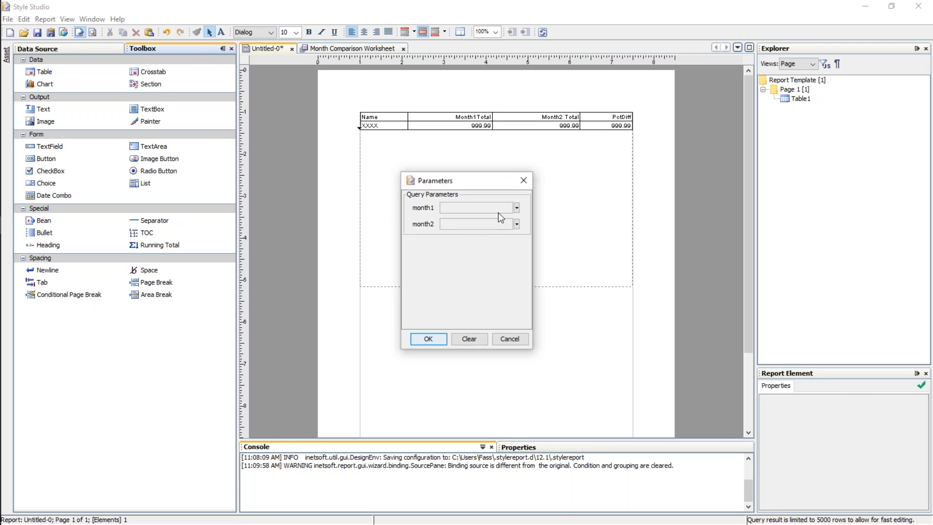
left_click(517, 208)
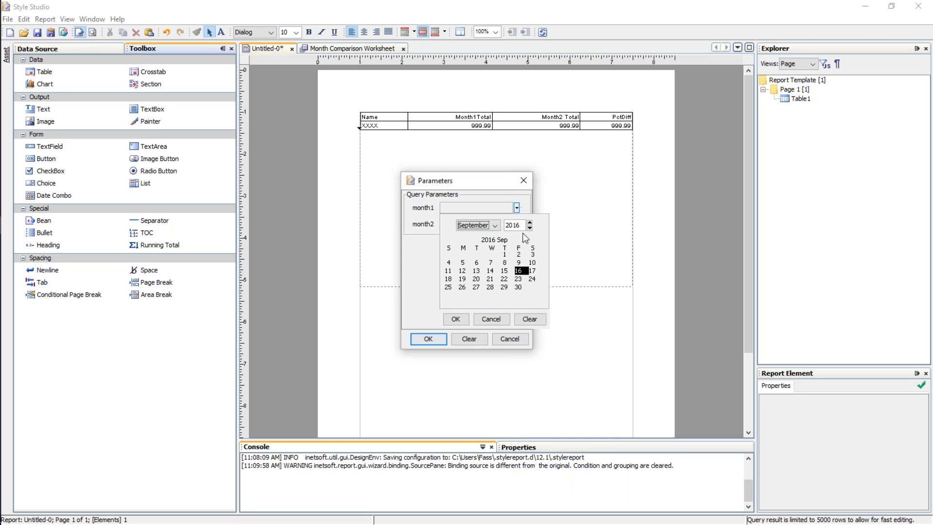
left_click(481, 226)
left_click(469, 236)
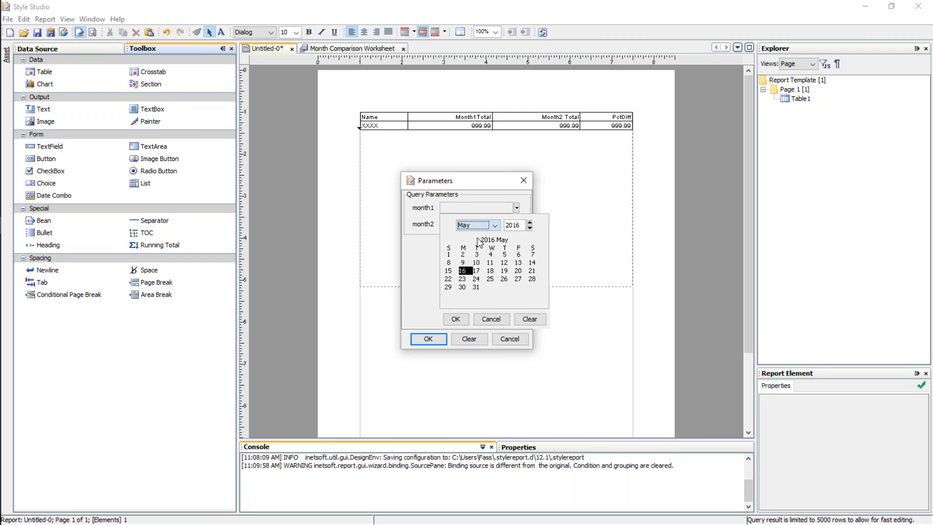
left_click(456, 319)
Set the month2 query parameter to June 1, 2016 and fill the report table with the data.
left_click(517, 224)
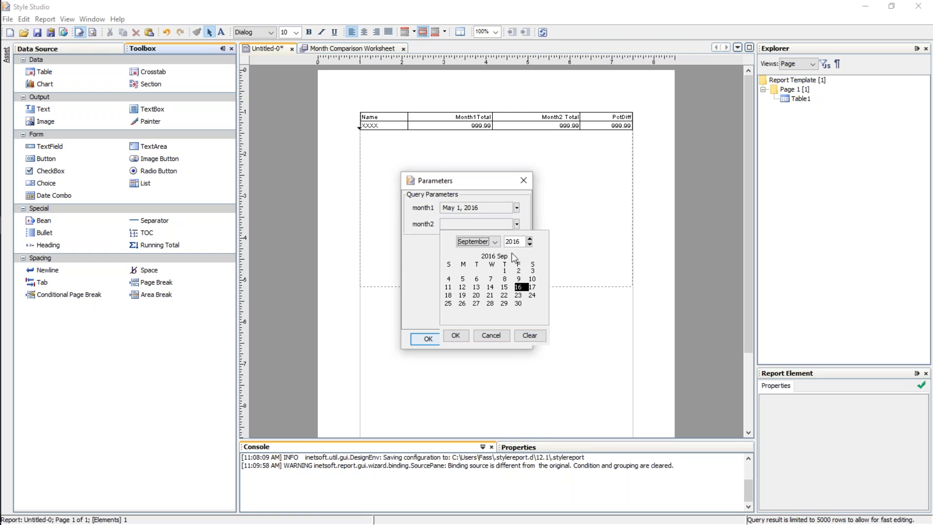
left_click(494, 243)
left_click(467, 262)
left_click(466, 337)
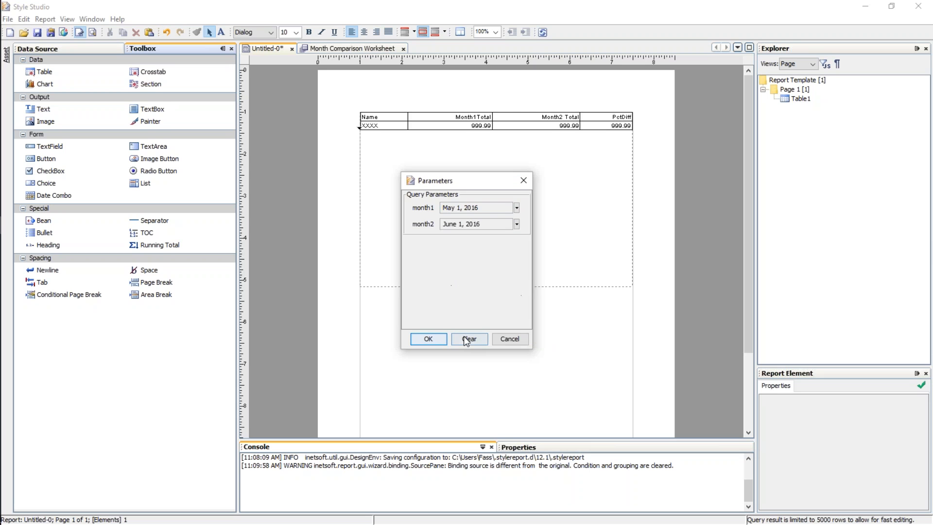
left_click(437, 340)
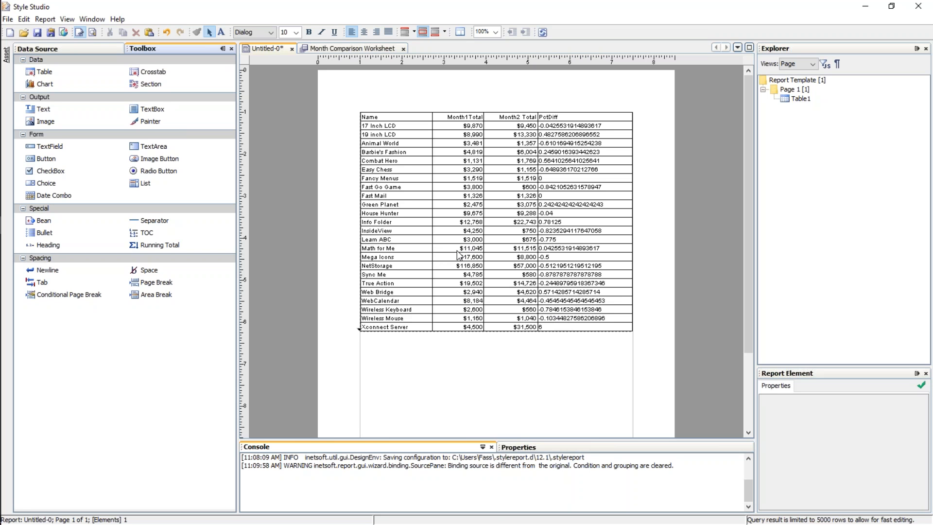
Examine the properties of the report table and the format options of its Info Folder cell, enlarging the properties area.
left_click(448, 213)
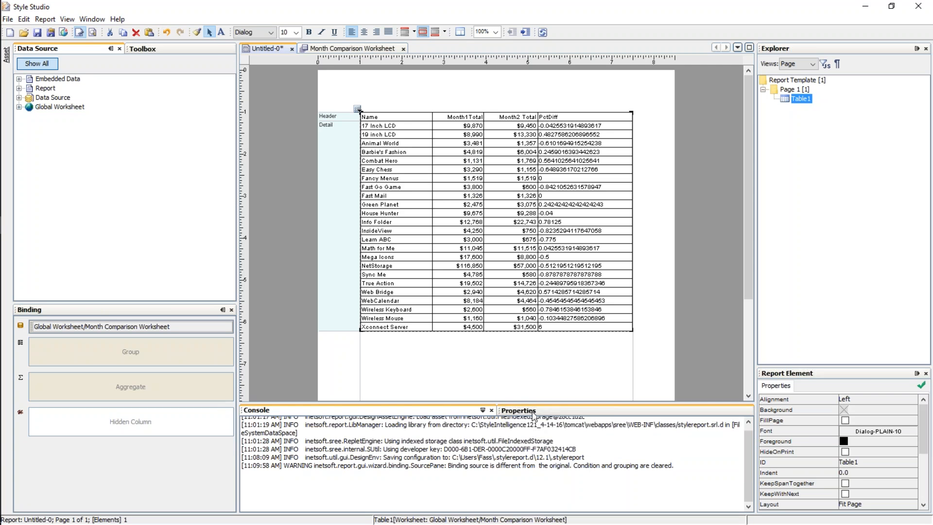
left_click(535, 413)
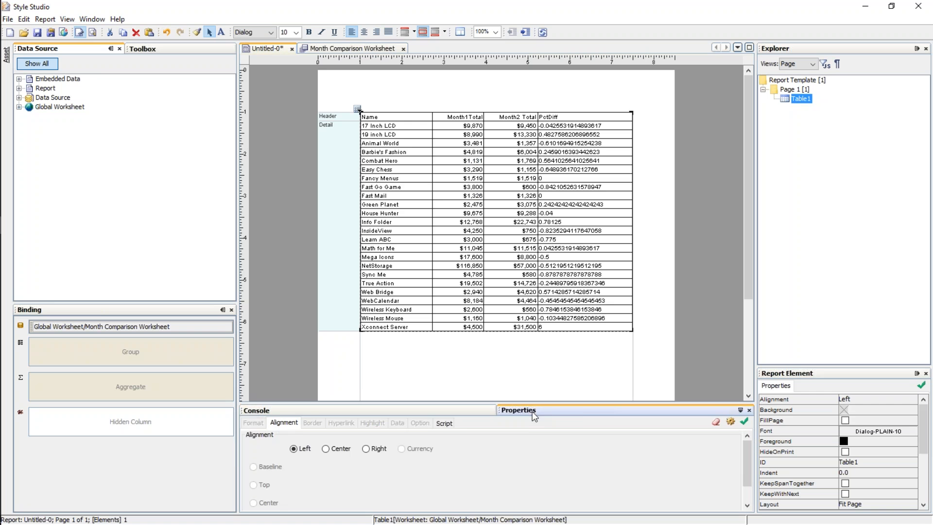
left_click(292, 411)
left_click_drag(352, 405, 351, 387)
left_click(519, 392)
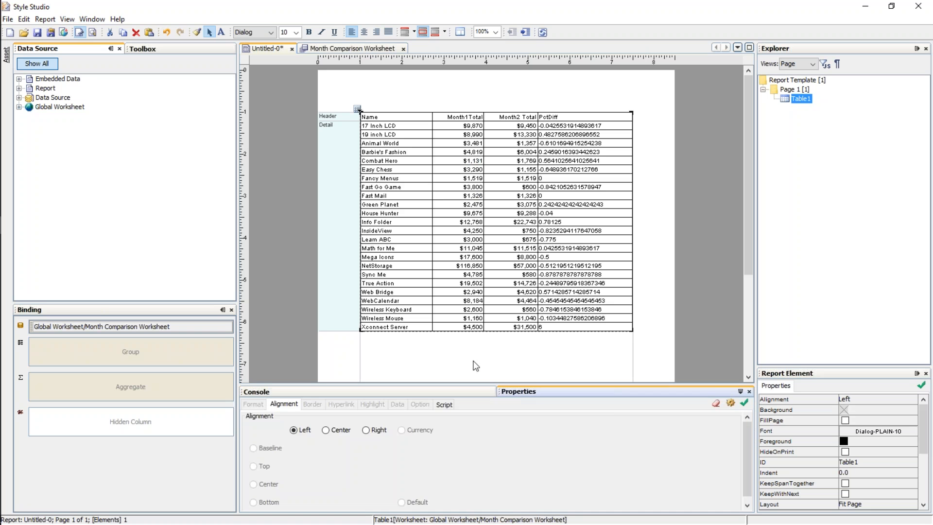
left_click(379, 222)
left_click(252, 405)
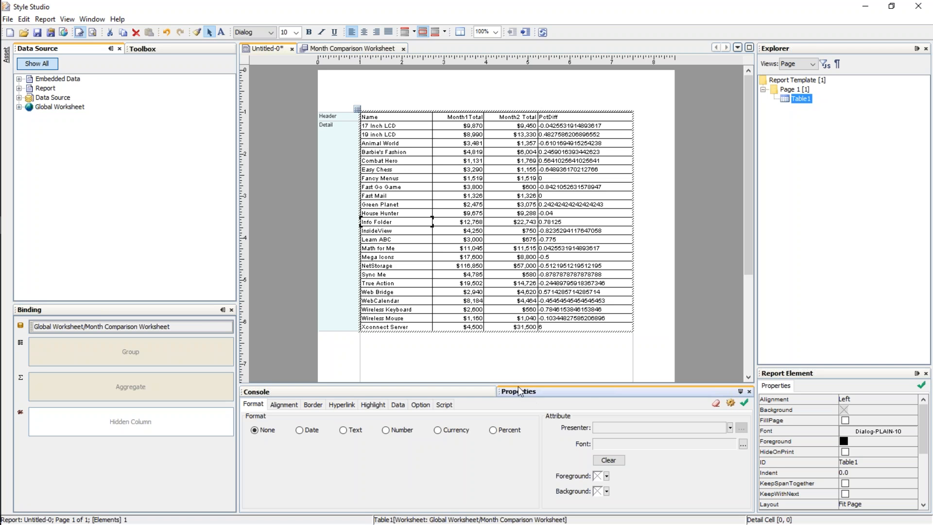
left_click_drag(516, 387, 535, 399)
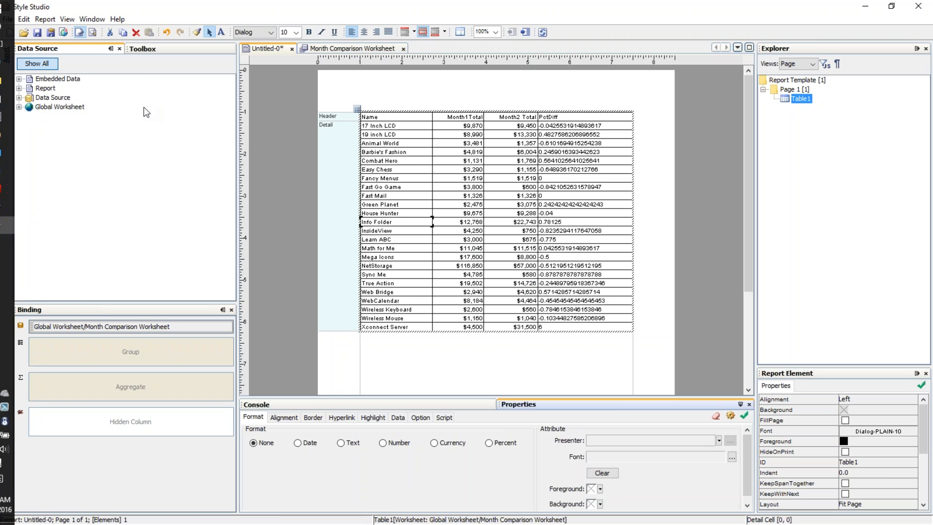
Create a new Table Style component.
left_click(10, 33)
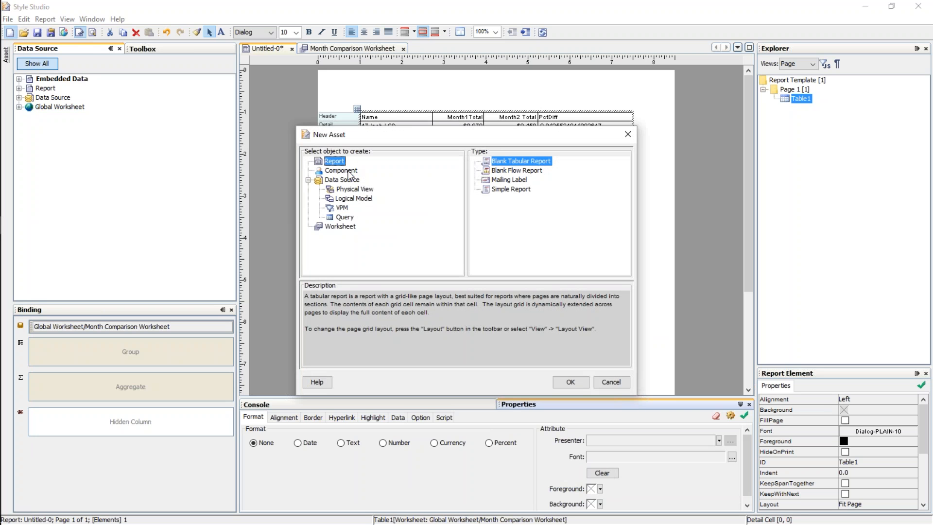
left_click(354, 173)
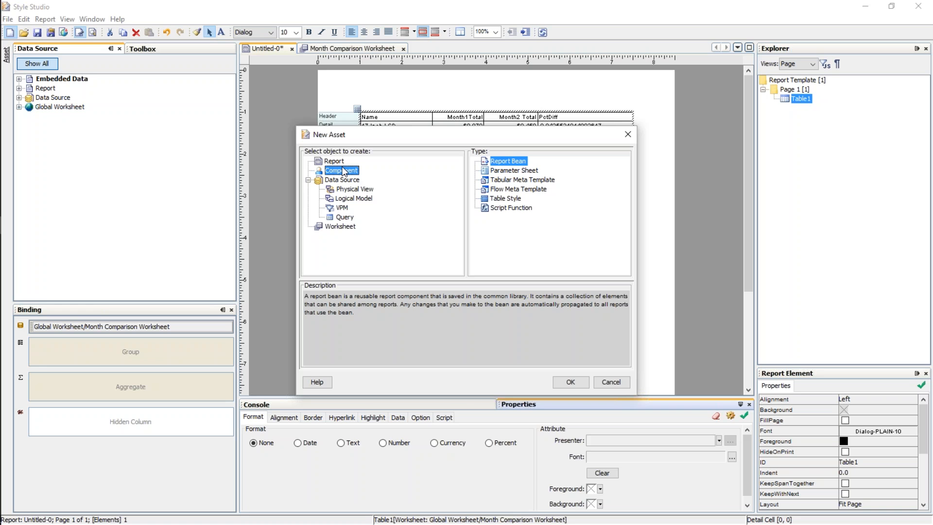
left_click(508, 203)
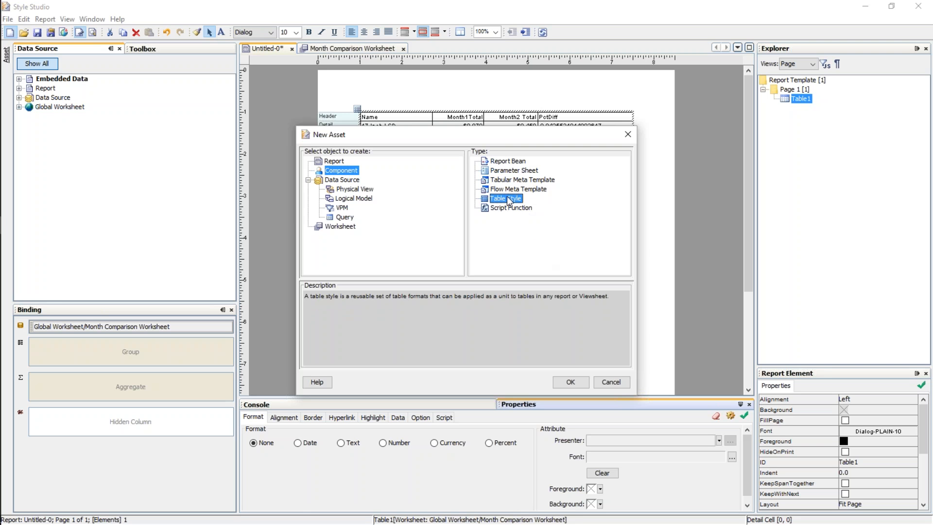
left_click(569, 382)
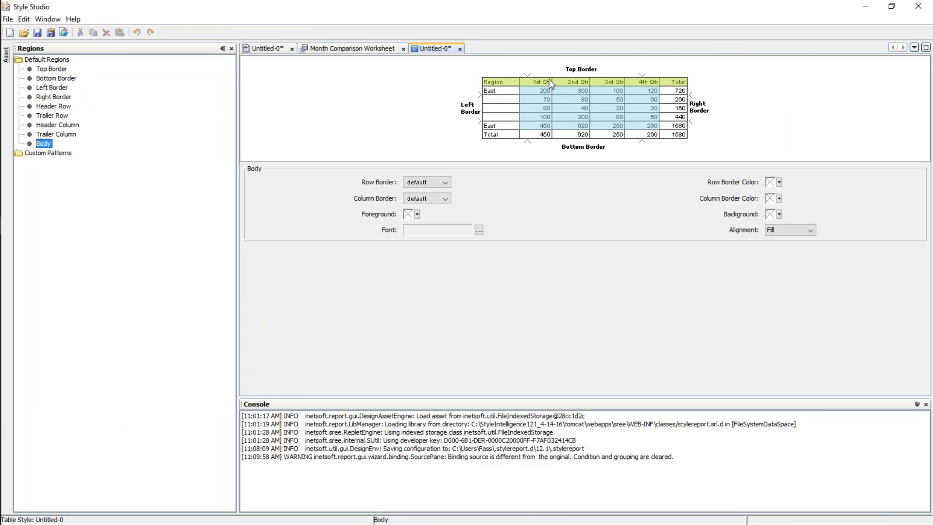
Give the Header Row region of the table style a light blue background.
left_click(523, 81)
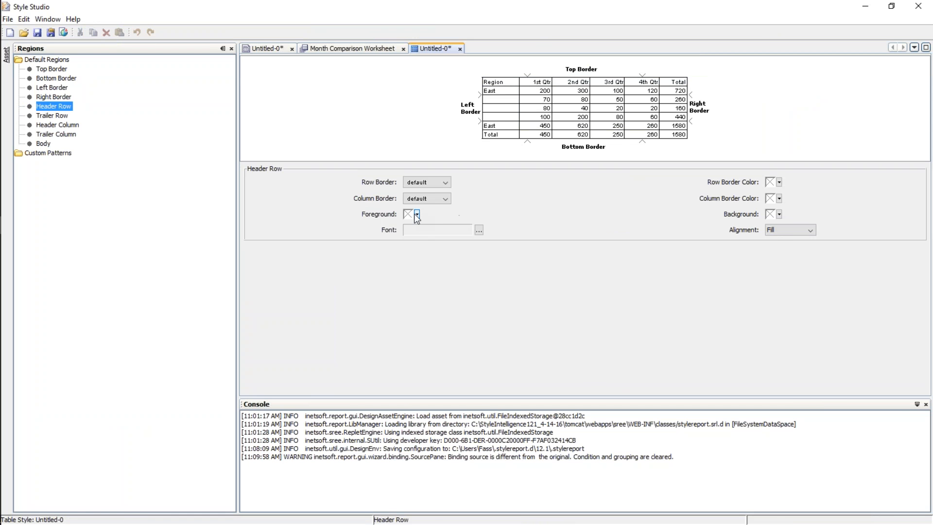
left_click(780, 214)
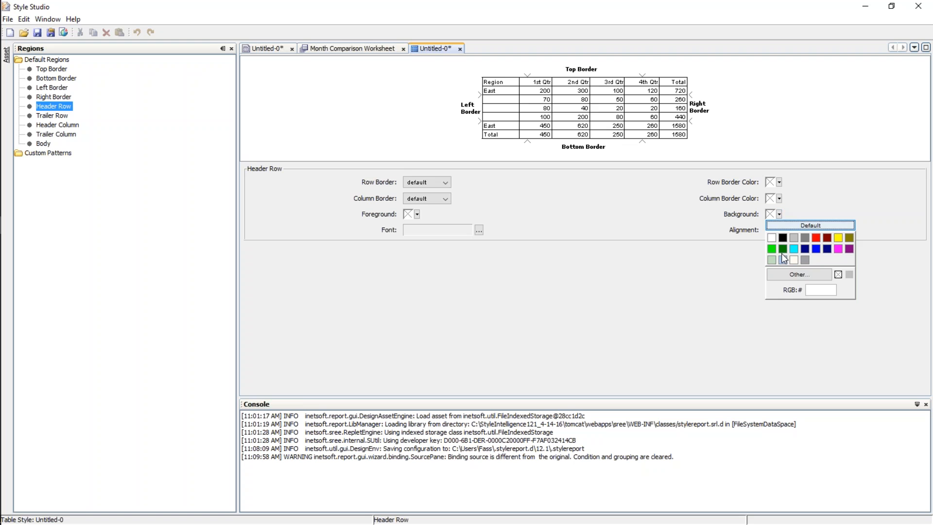
left_click(784, 260)
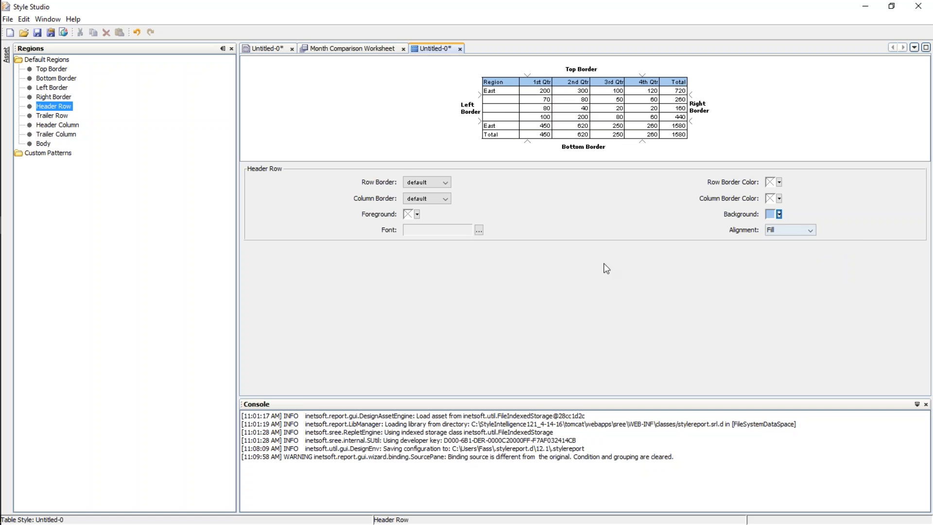
Try pale green (C0DCC0) as the Body region's background and replace it with white.
left_click(572, 112)
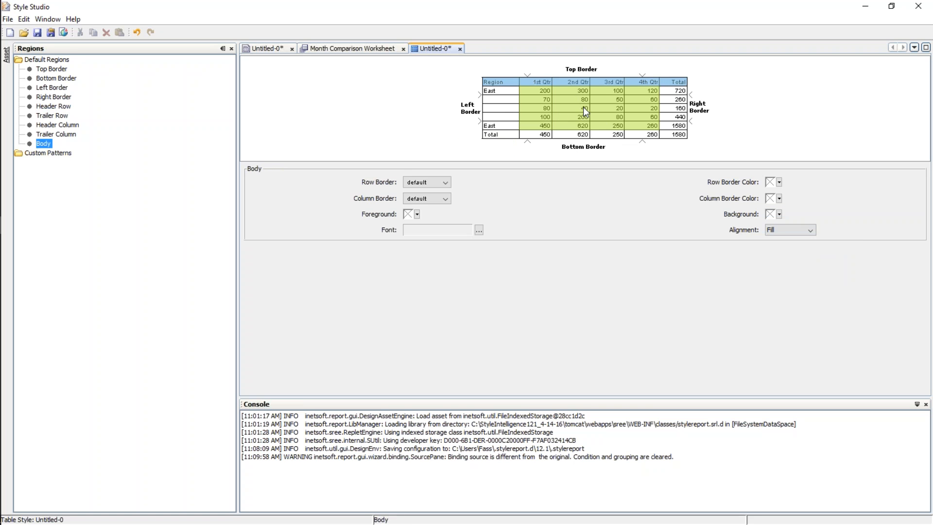
left_click(779, 214)
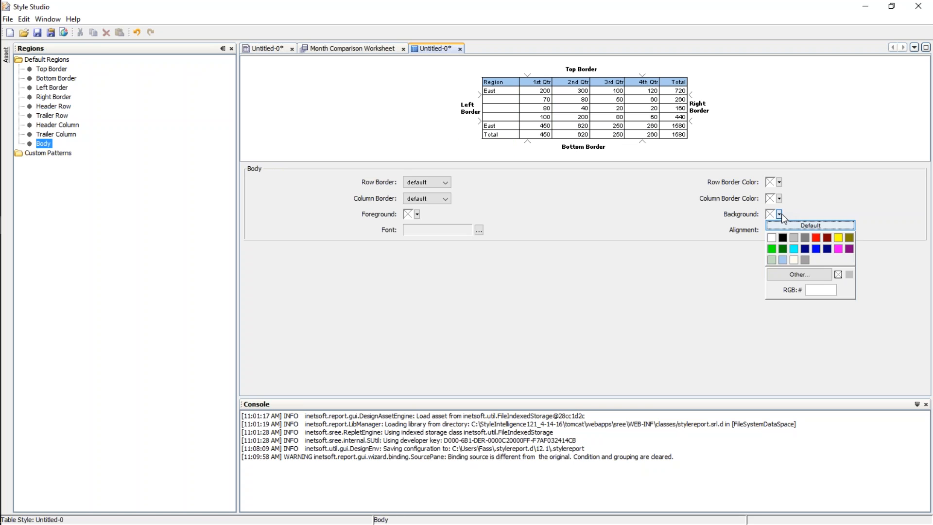
left_click(772, 260)
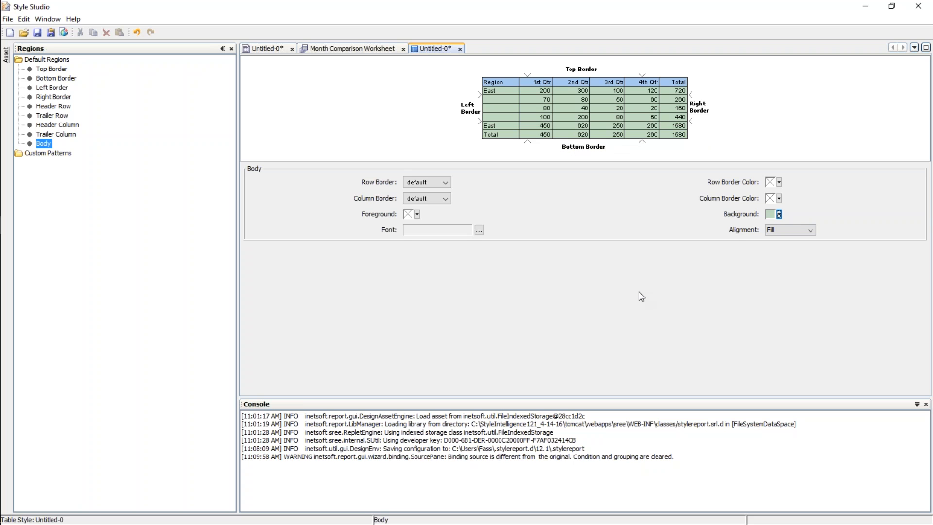
left_click(779, 214)
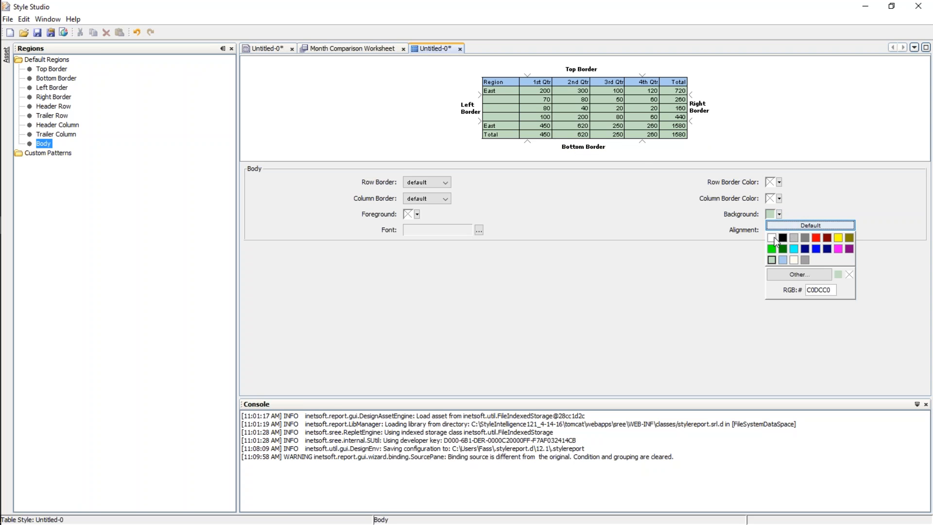
left_click(773, 238)
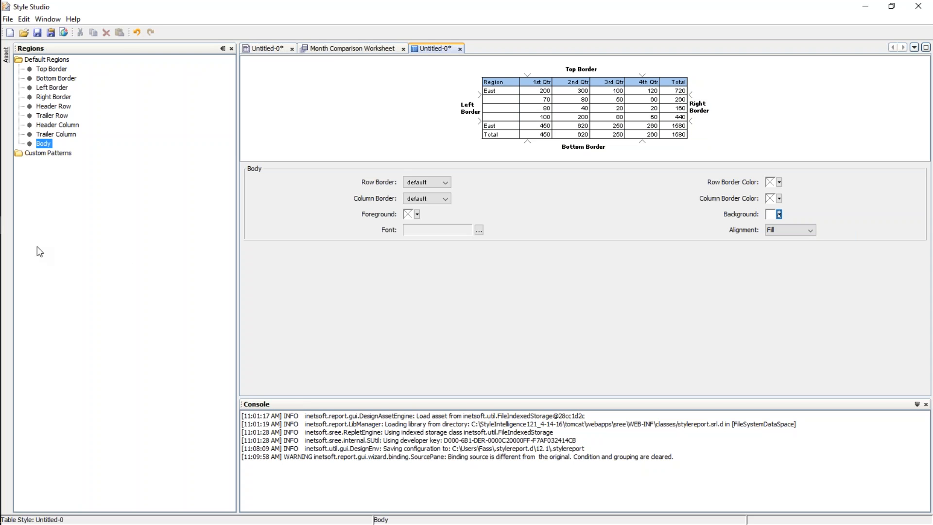
Add a custom pattern that repeats on every 2nd column and give it a pale green background.
right_click(47, 154)
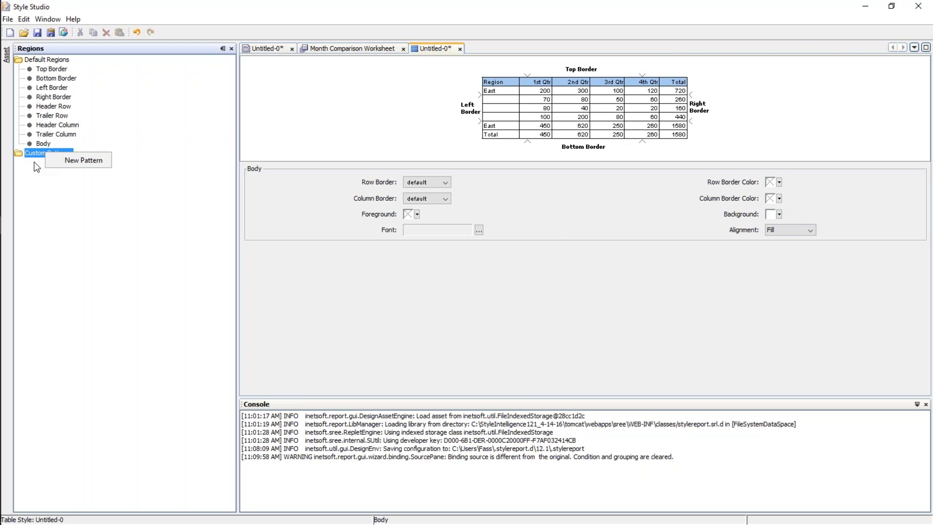
left_click(65, 163)
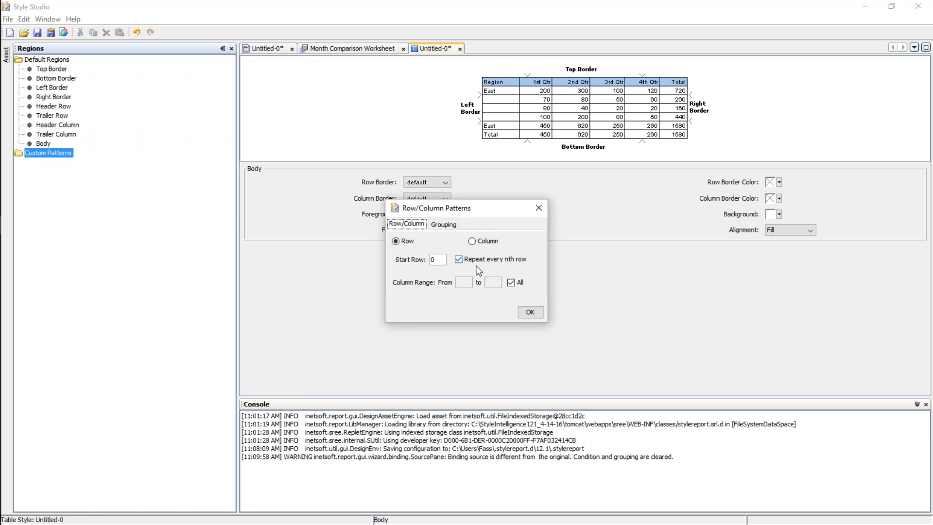
left_click(472, 241)
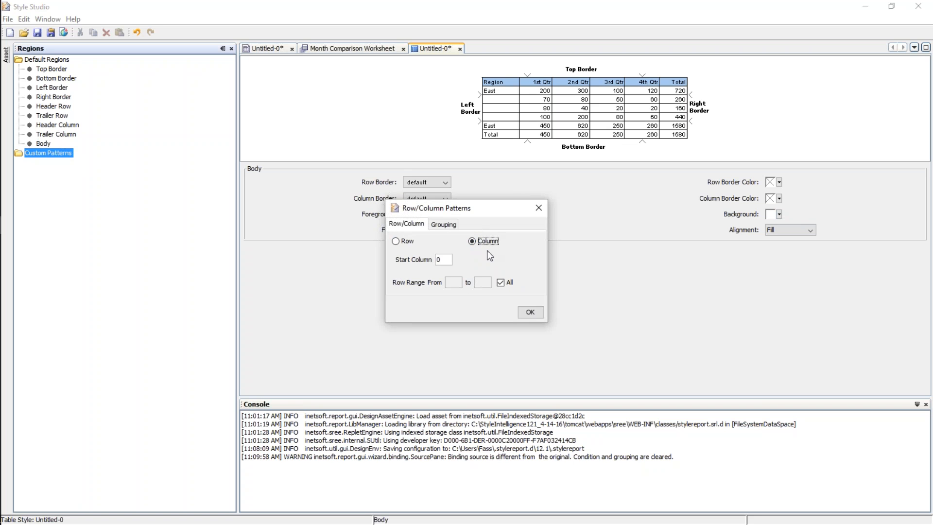
left_click(450, 262)
left_click(530, 312)
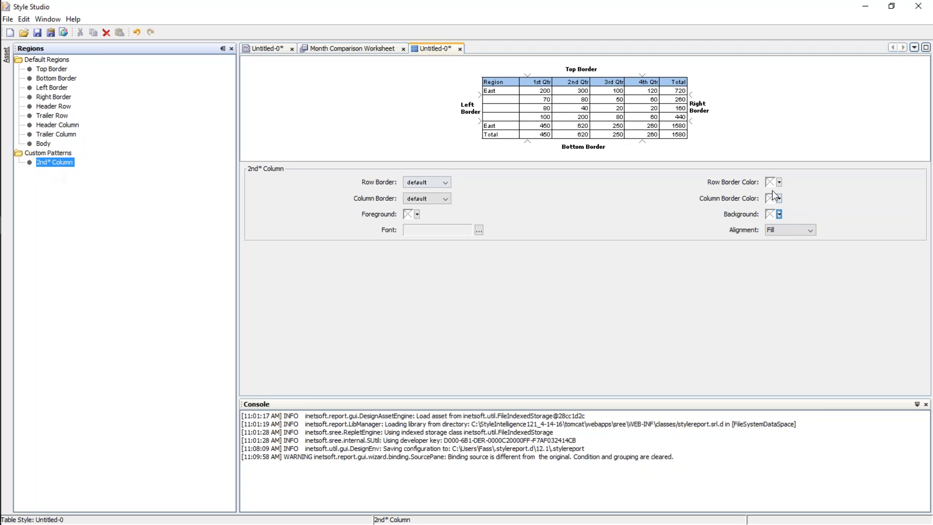
left_click(779, 214)
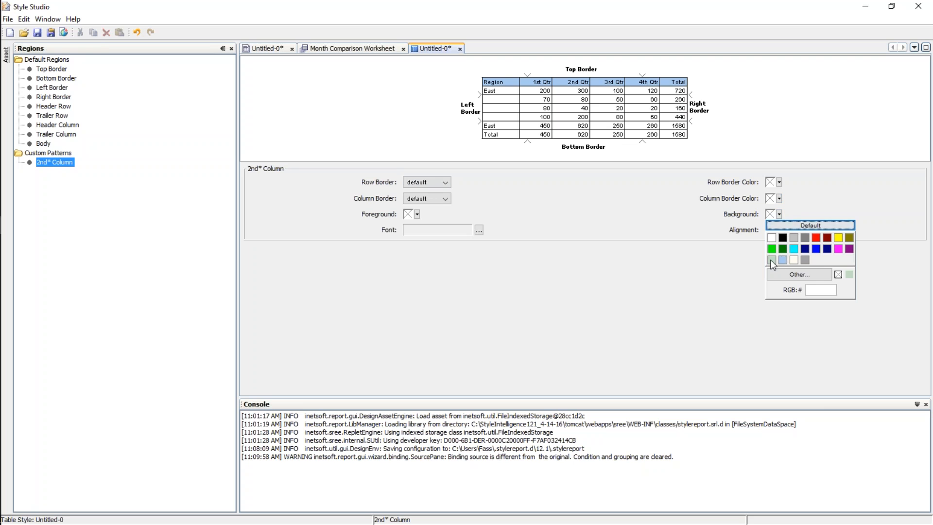
left_click(772, 260)
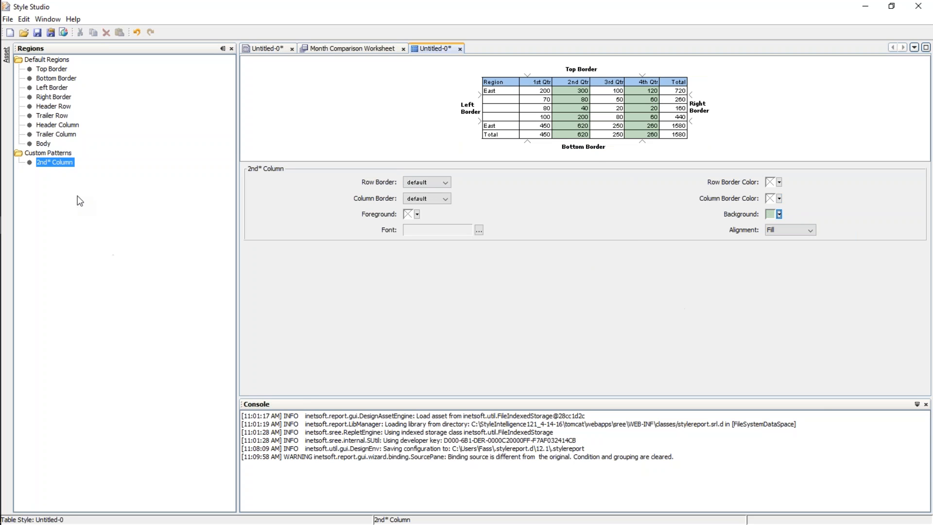
Change the custom column pattern to a row pattern starting at row 2 and repeating every nth row.
right_click(53, 164)
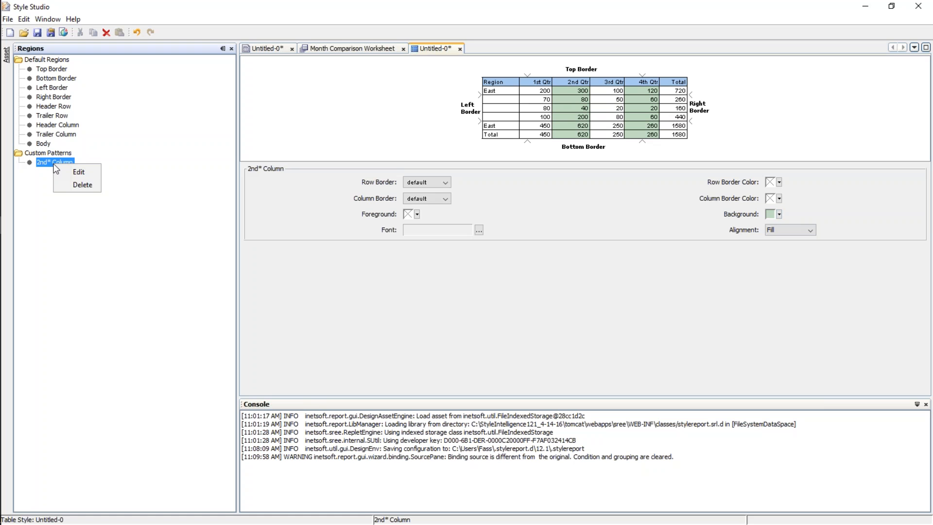
left_click(81, 172)
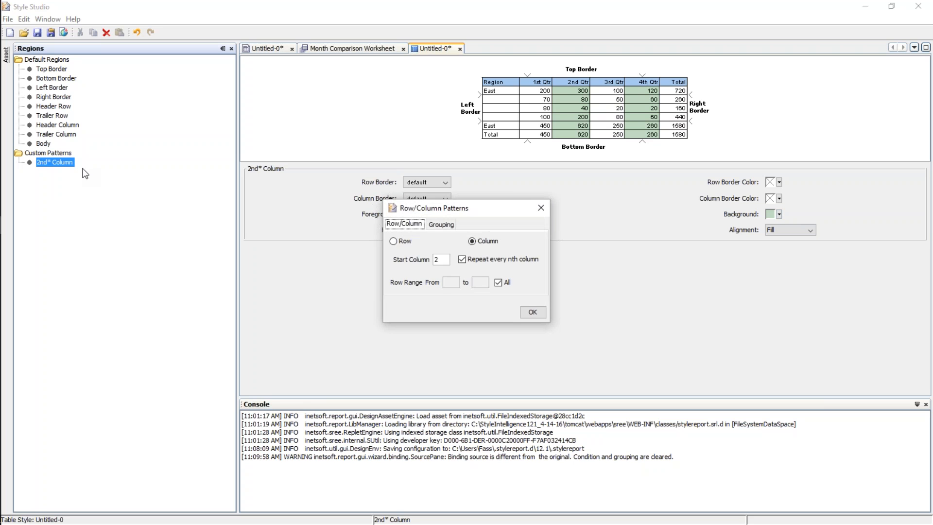
left_click(395, 242)
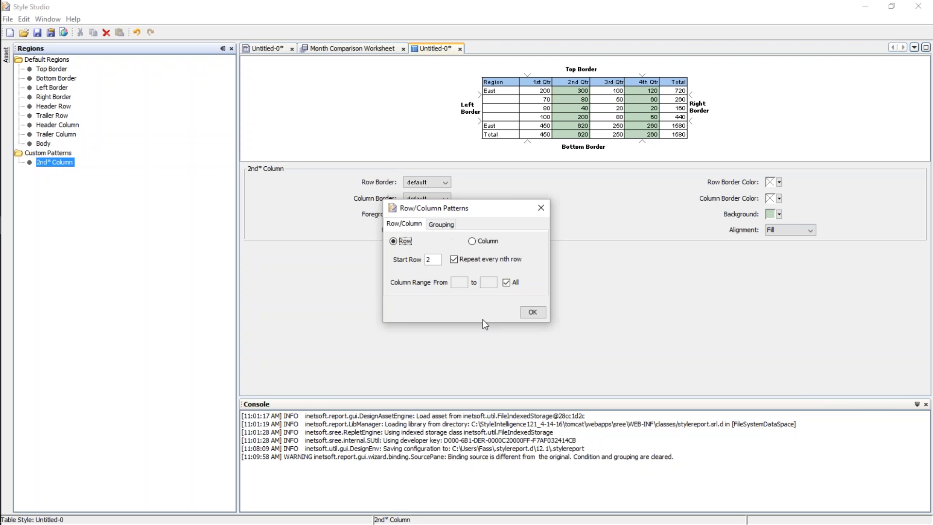
left_click(533, 312)
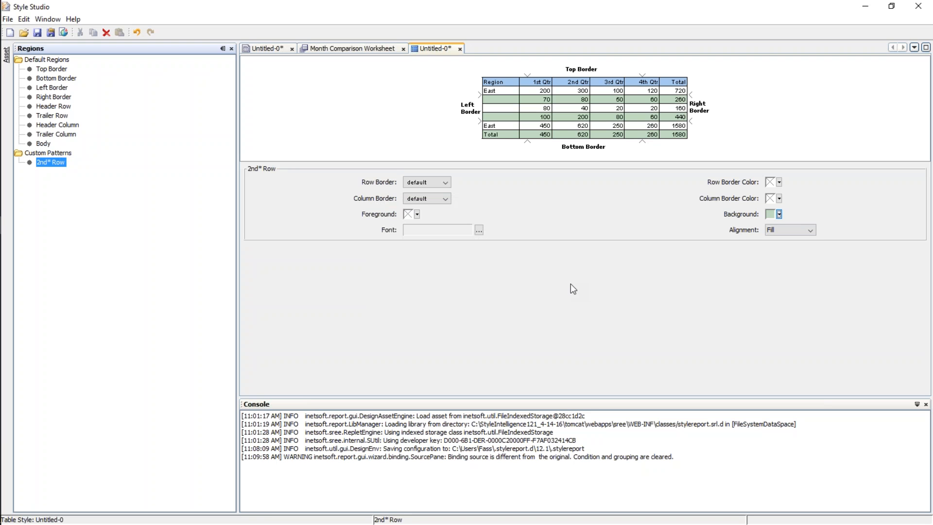
Center the Header Row's text and set its font to Tahoma Bold, size 12.
left_click(538, 83)
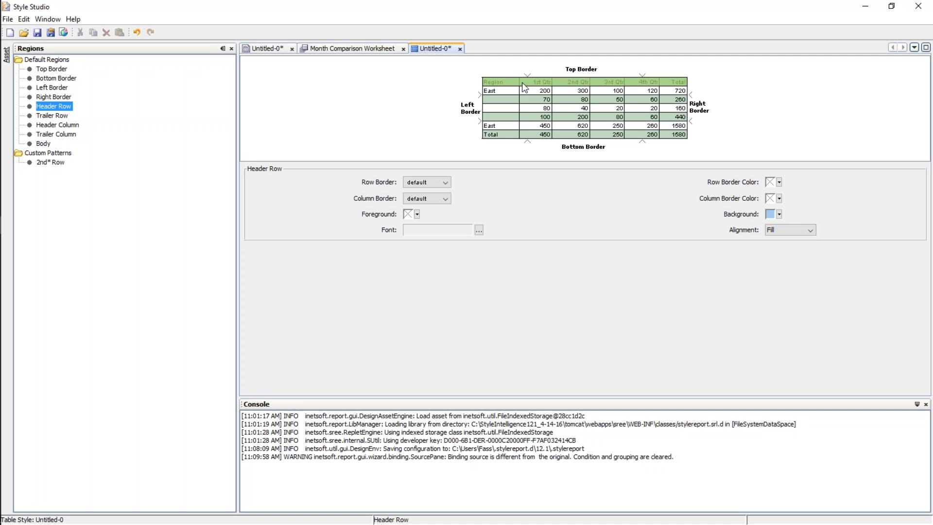
left_click(809, 230)
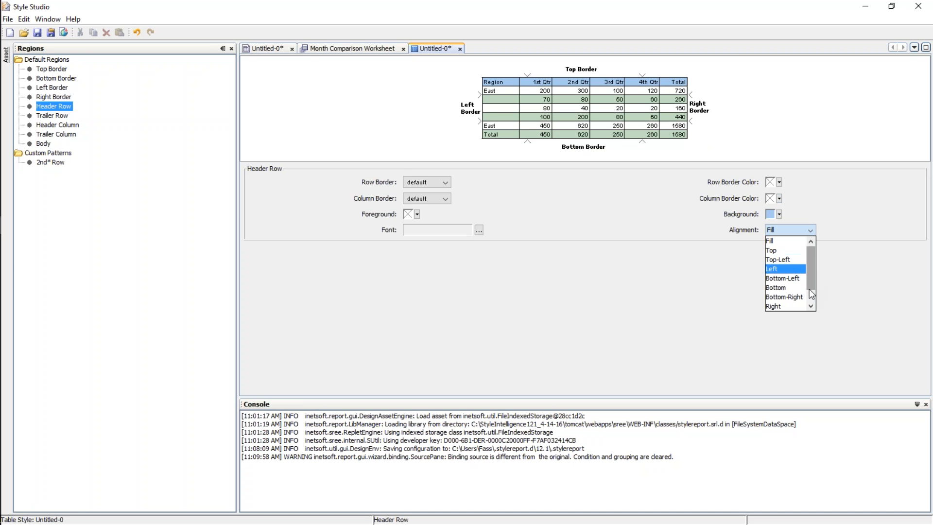
left_click_drag(809, 275, 813, 283)
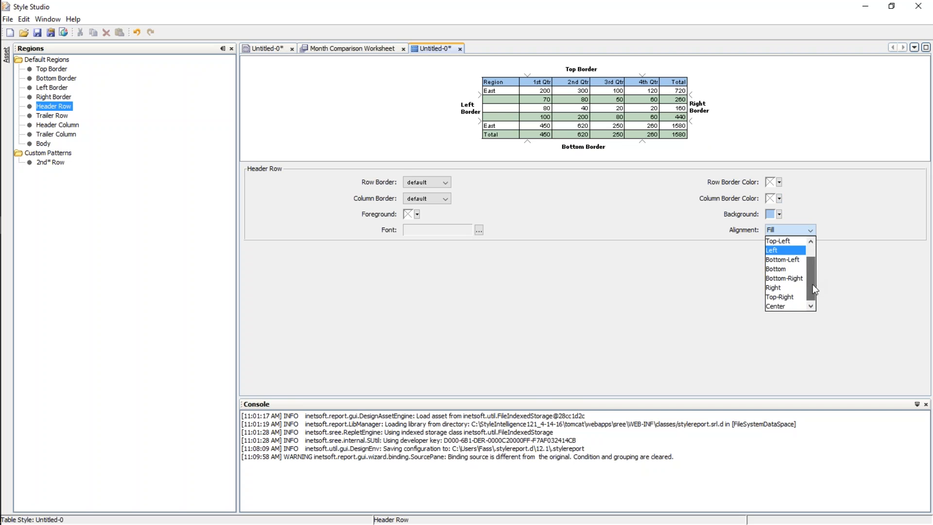
left_click(791, 306)
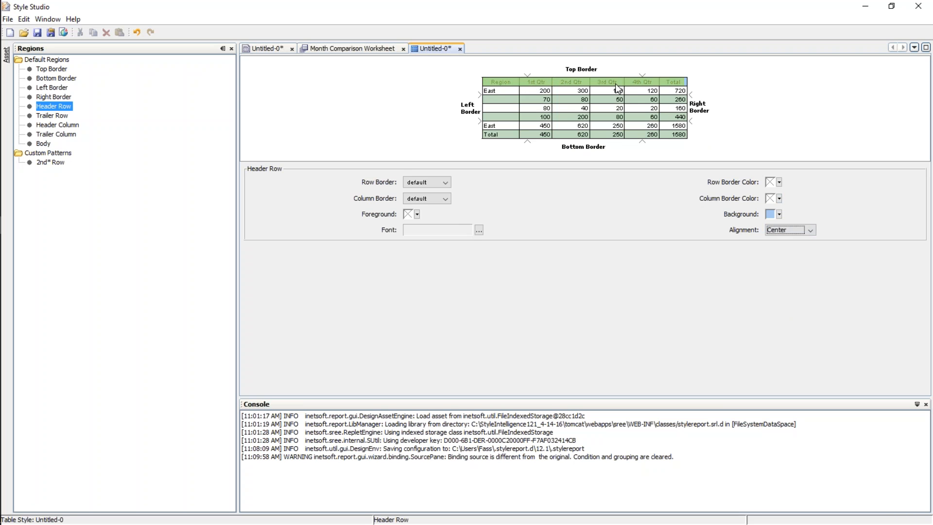
left_click(479, 229)
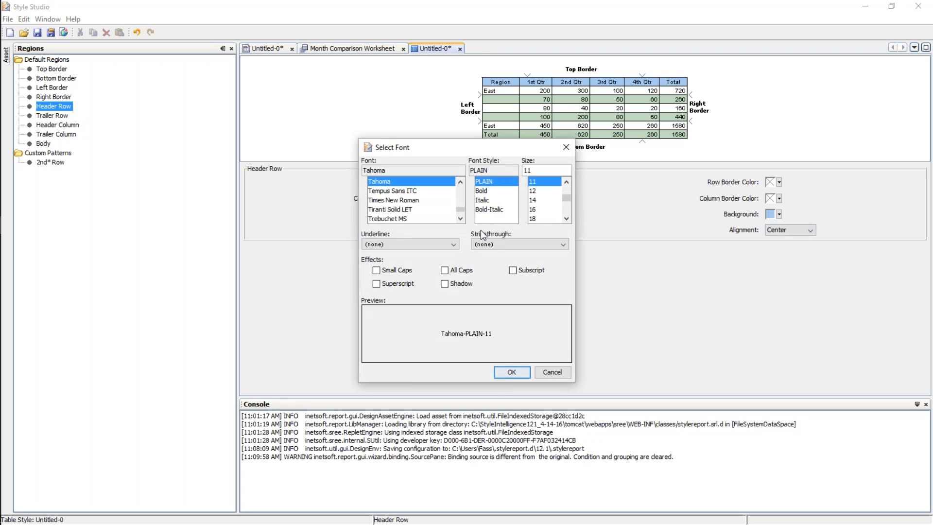
left_click(543, 191)
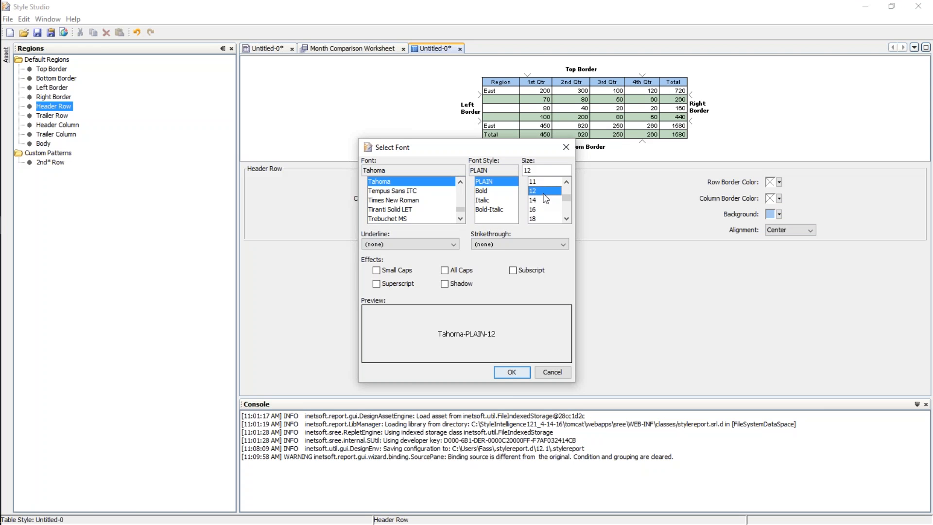
left_click(496, 191)
left_click(512, 372)
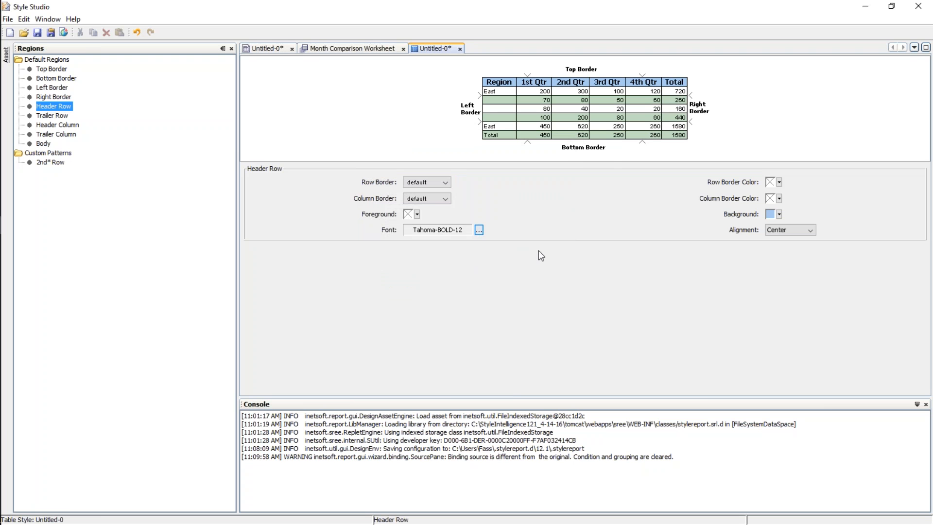
Save the table style as "My Table Style" in the Table Style root folder and close it.
left_click(37, 32)
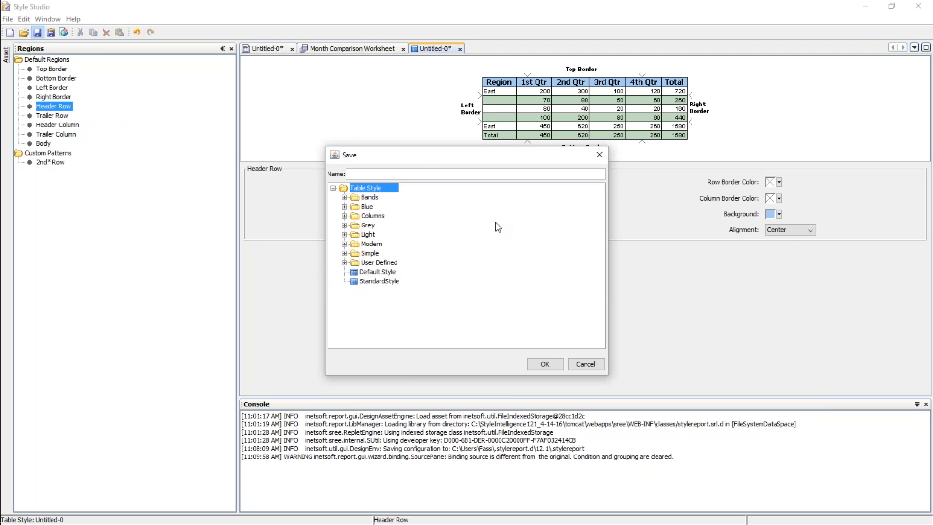
type("My Table Style")
left_click(545, 361)
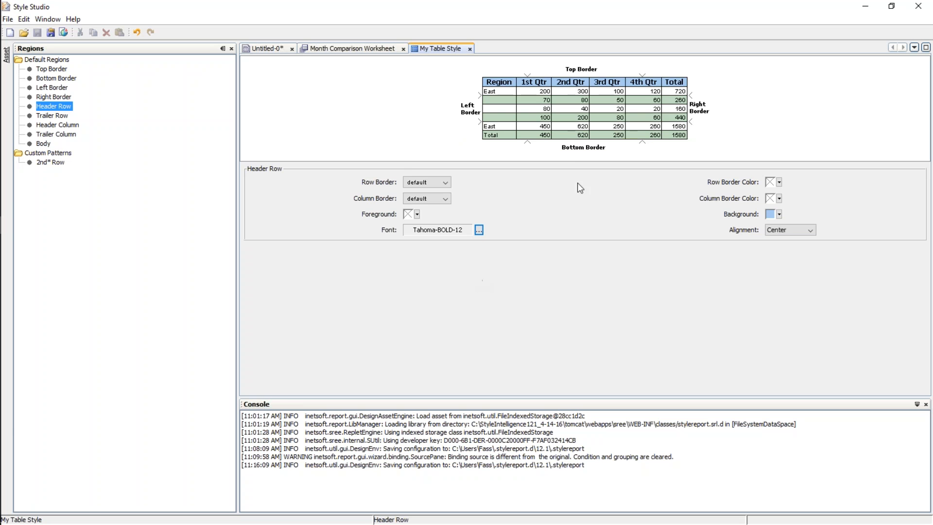
left_click(470, 49)
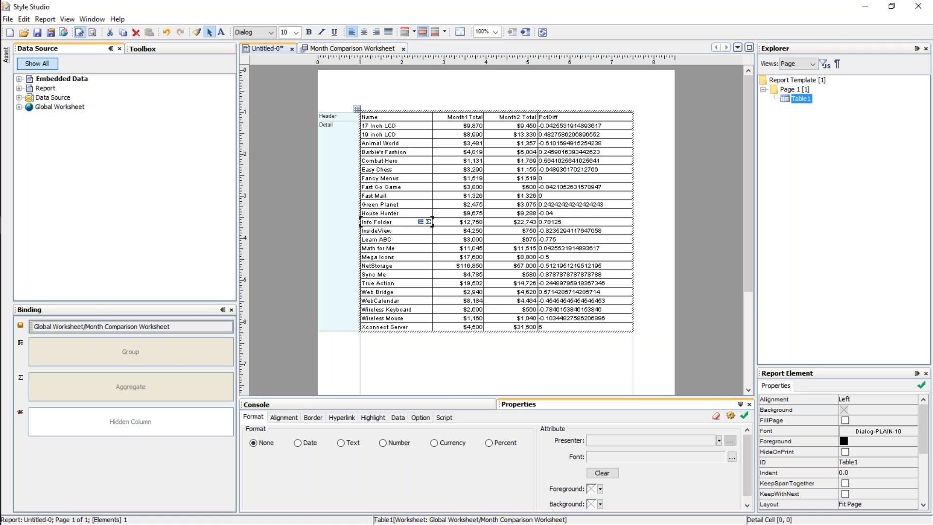
Apply the saved My Table Style to the report table through its table properties.
right_click(398, 222)
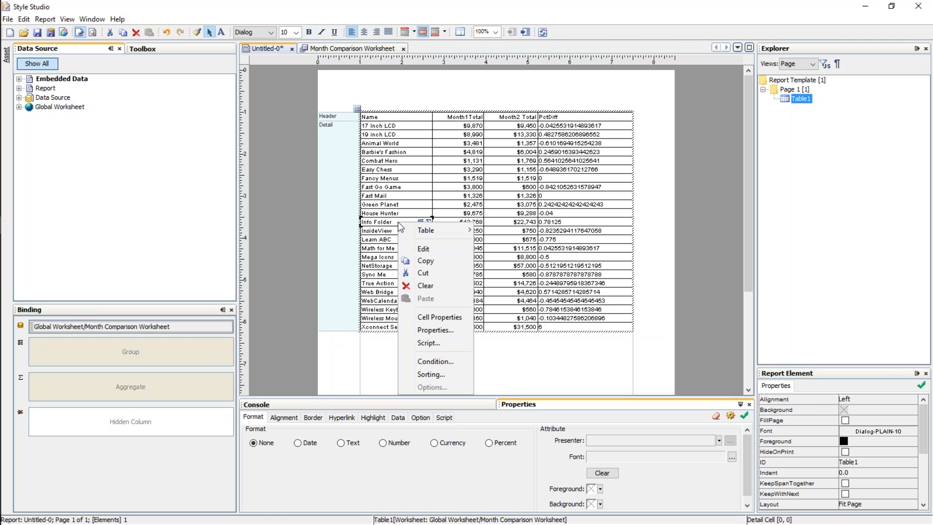
left_click(448, 329)
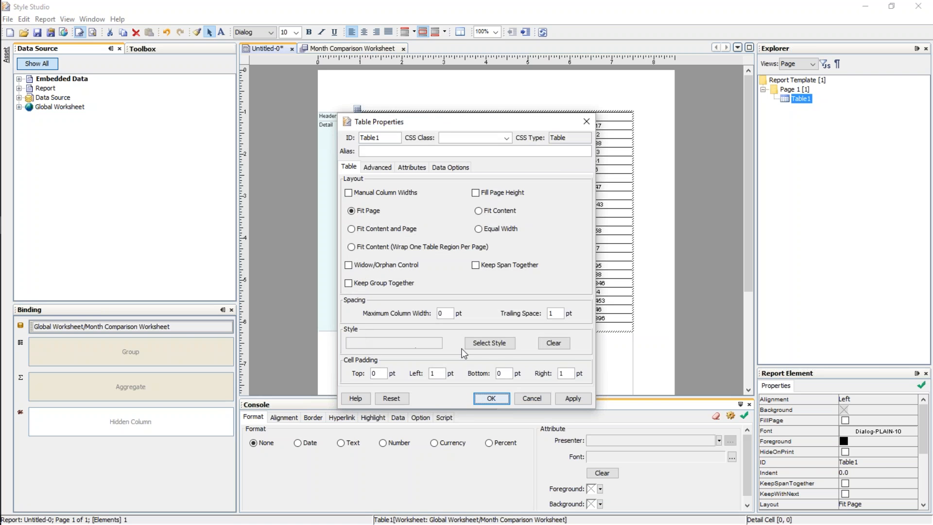
left_click(486, 343)
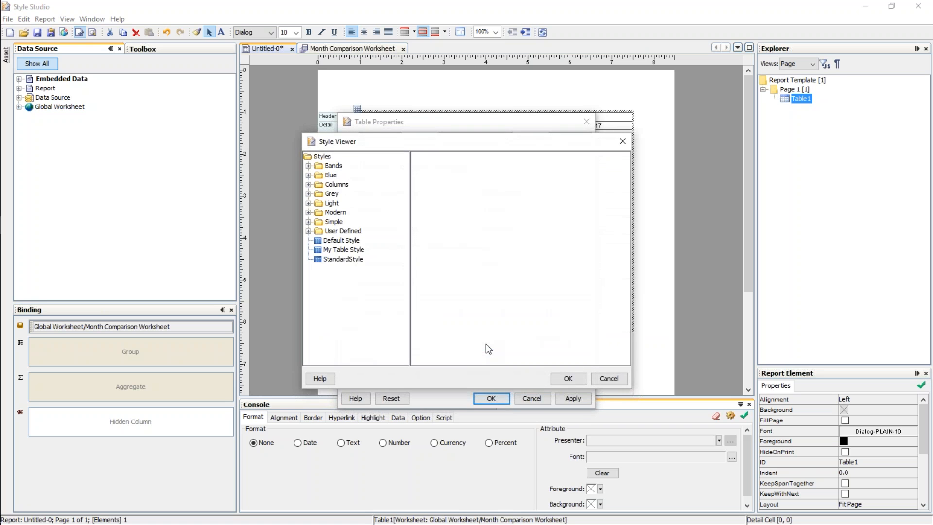
left_click(346, 250)
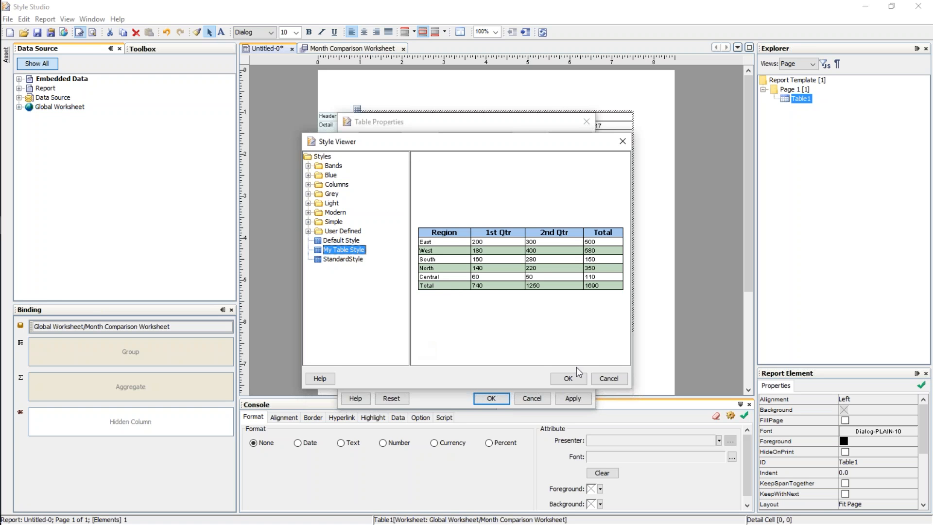
left_click(568, 378)
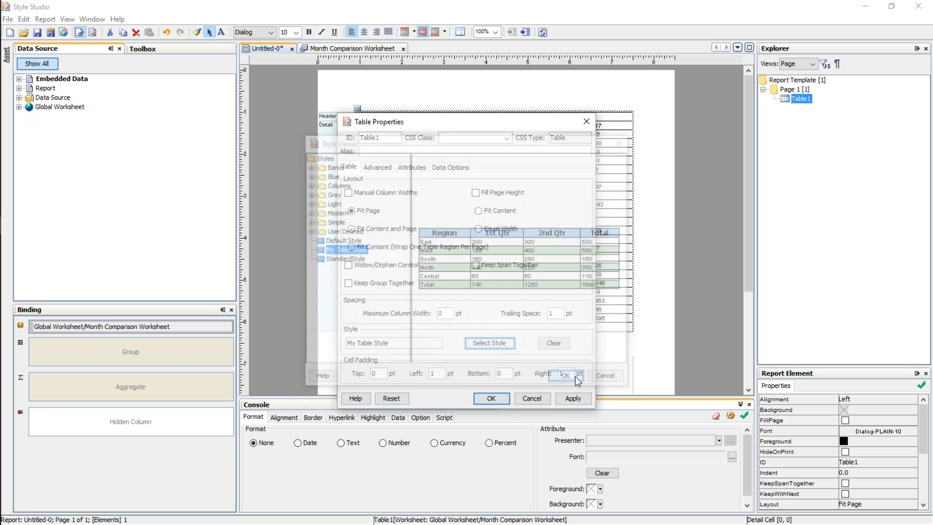
left_click(492, 399)
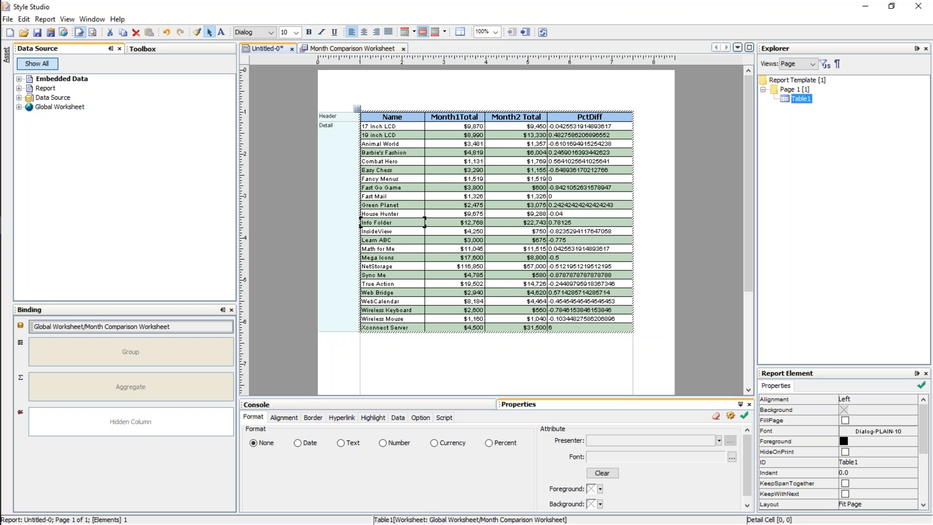
Format the detail values of the PctDiff column as Percent.
mouse_move(479, 241)
left_click(568, 189)
left_click(79, 33)
left_click(570, 231)
left_click(489, 443)
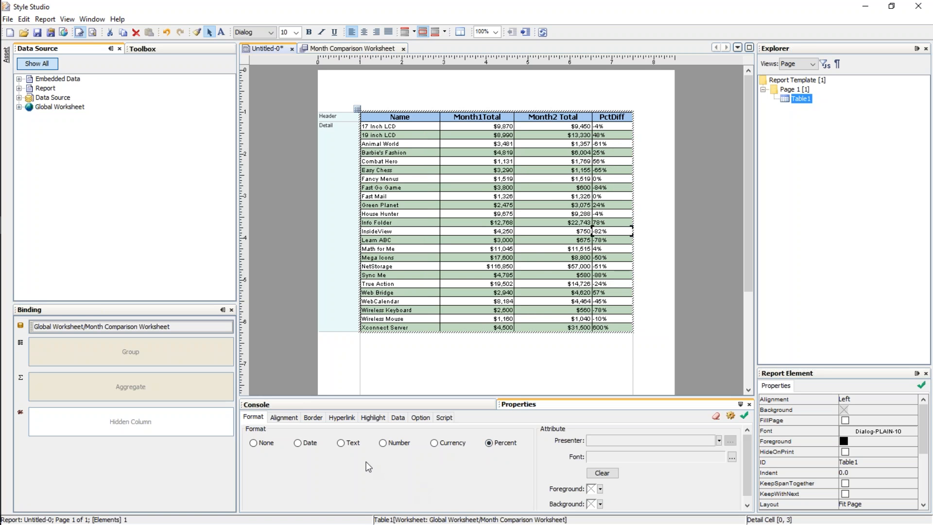
Set the PctDiff detail cell to the Number format with the decimal format #0.00%.
left_click(383, 443)
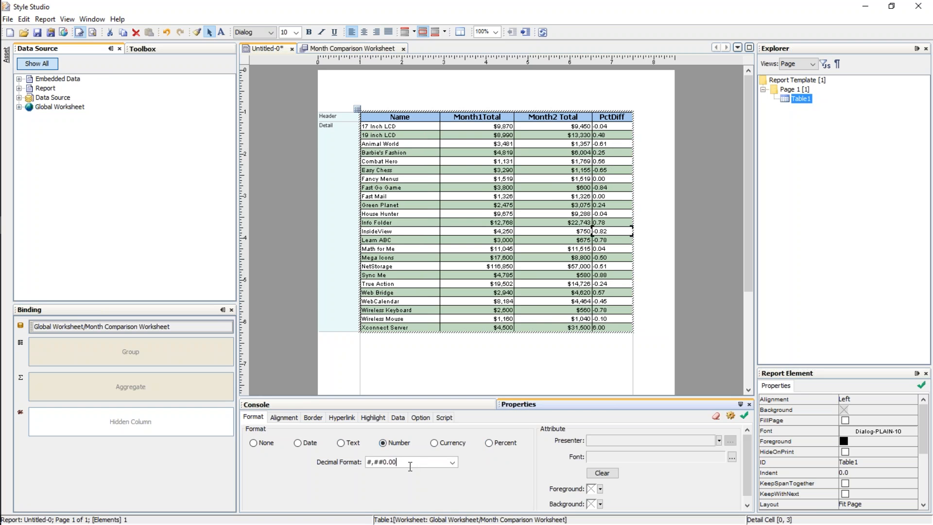
key("Left")
key("Left")
key("Left")
key("BackSpace")
key("BackSpace")
key("BackSpace")
type("%")
left_click(744, 417)
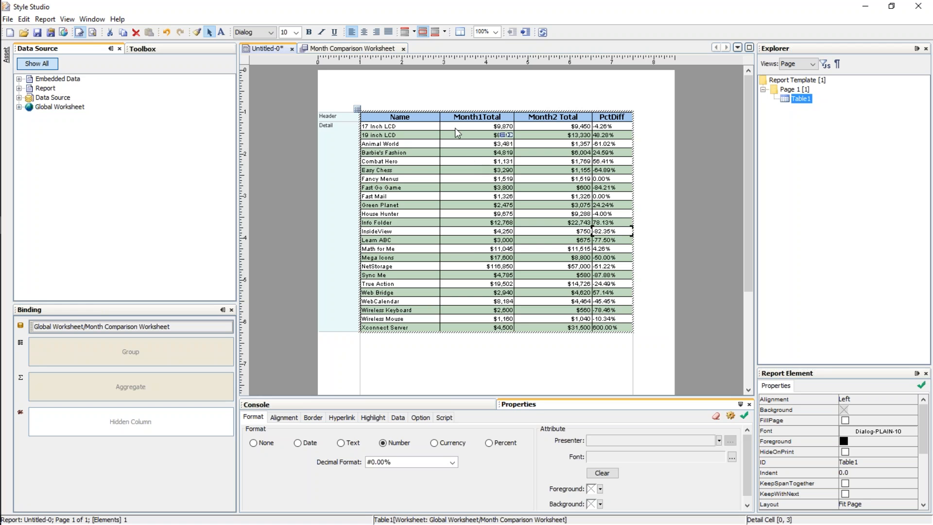
Center the detail values of the PctDiff column horizontally.
left_click(611, 135)
left_click(283, 417)
left_click(326, 442)
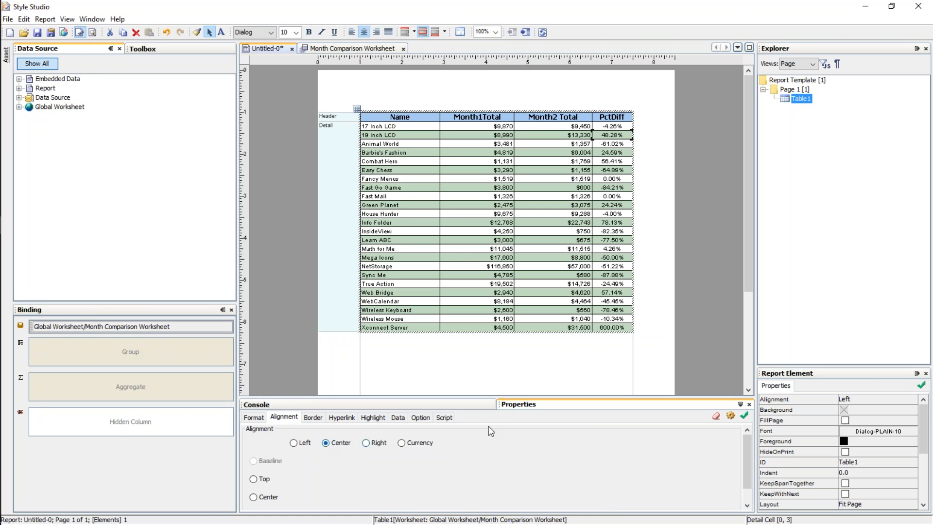
Format the detail cells of both the Month1Total and Month2 Total columns as Currency.
left_click(475, 225)
left_click(548, 225, "shift")
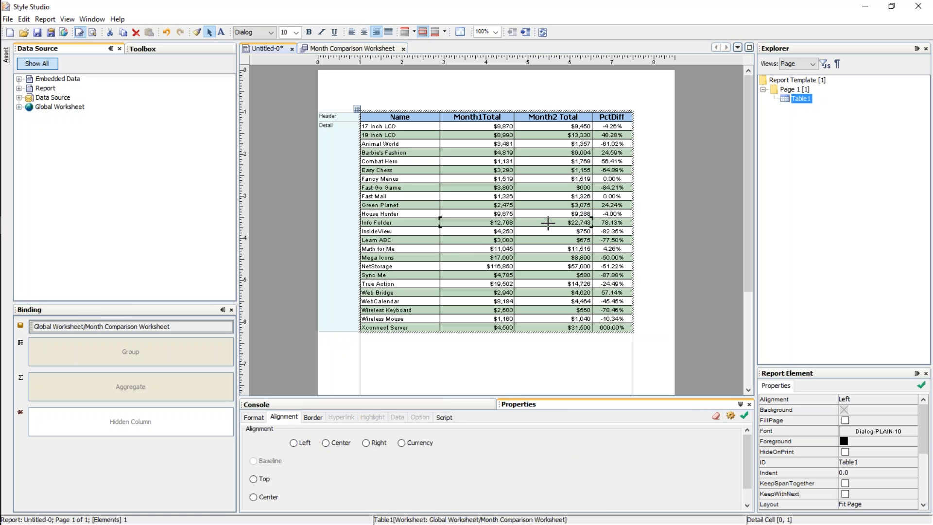
left_click(254, 418)
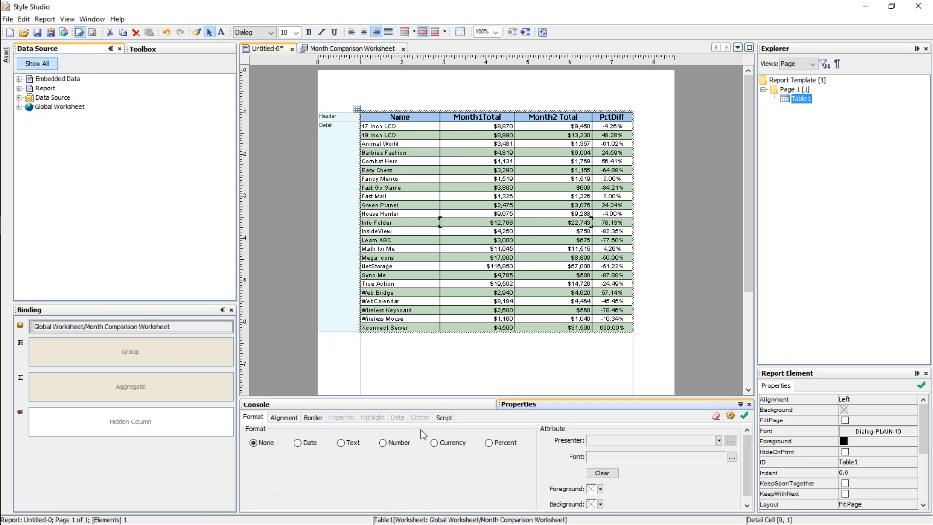
left_click(450, 448)
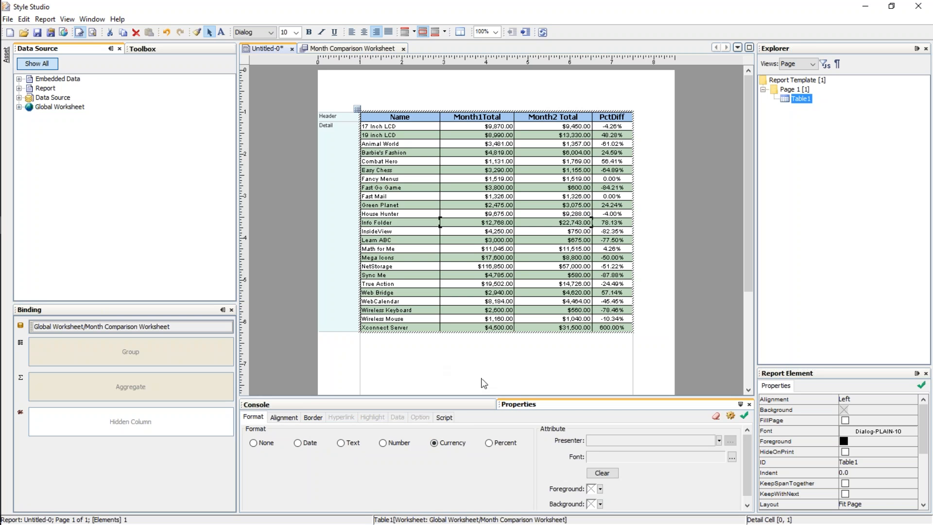
Switch the data binding of the Month1Total header cell from a column to a formula.
left_click(478, 163)
left_click(474, 122)
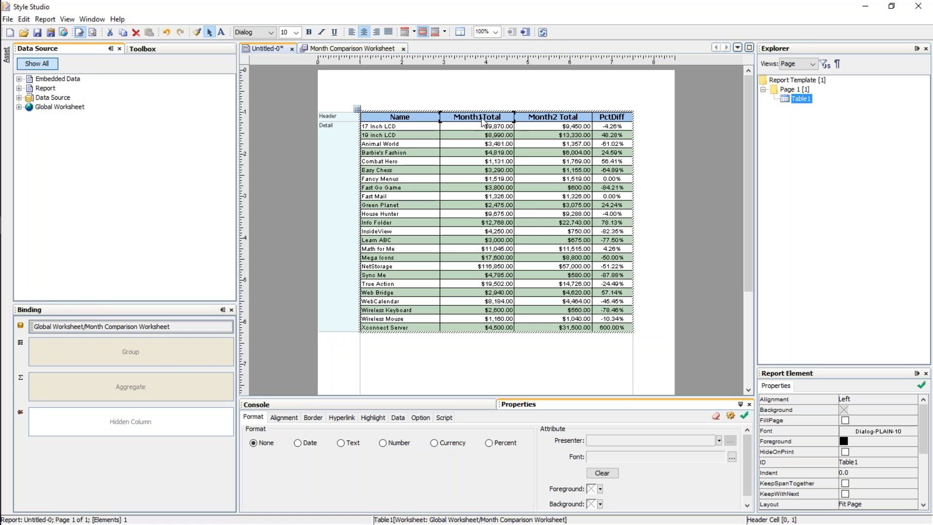
left_click(549, 121)
left_click(482, 119)
left_click(551, 122)
left_click(479, 121)
left_click(400, 417)
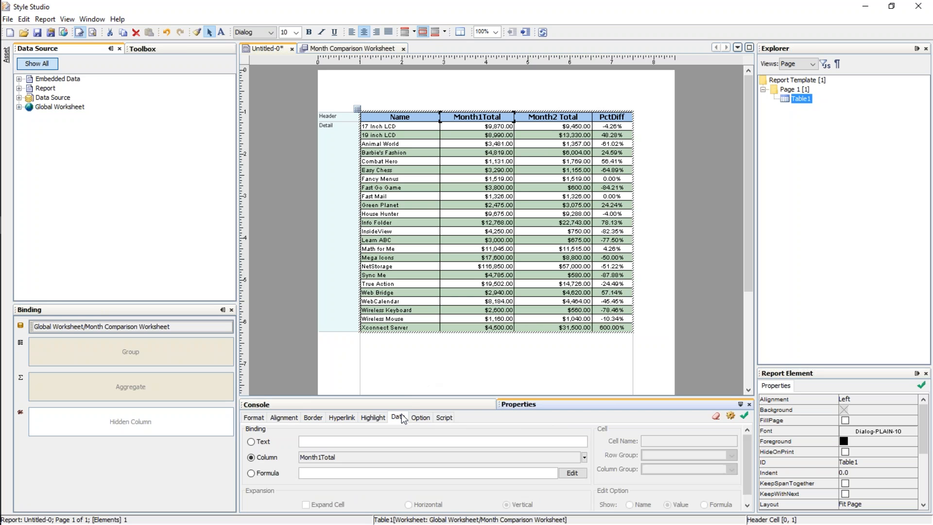
left_click(252, 473)
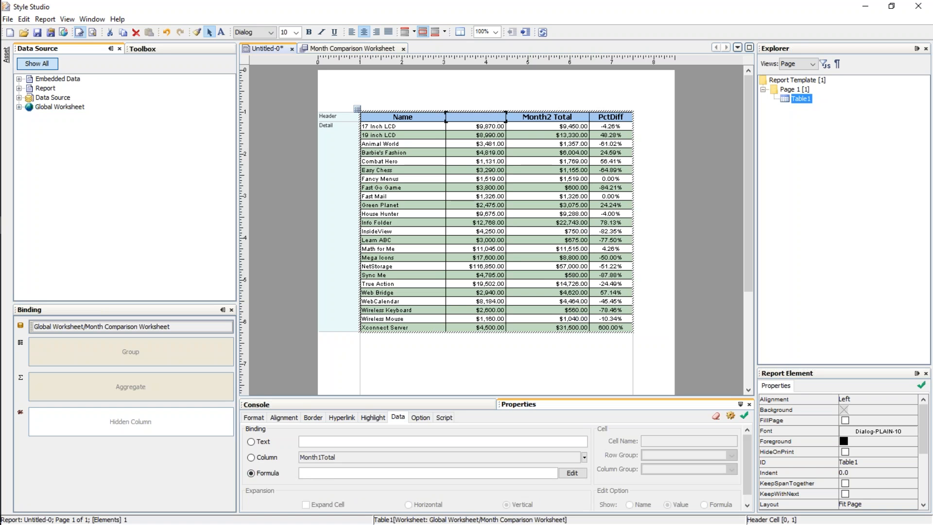
Set the first month header cell's formula to parameter.month1 and save the script.
left_click(574, 473)
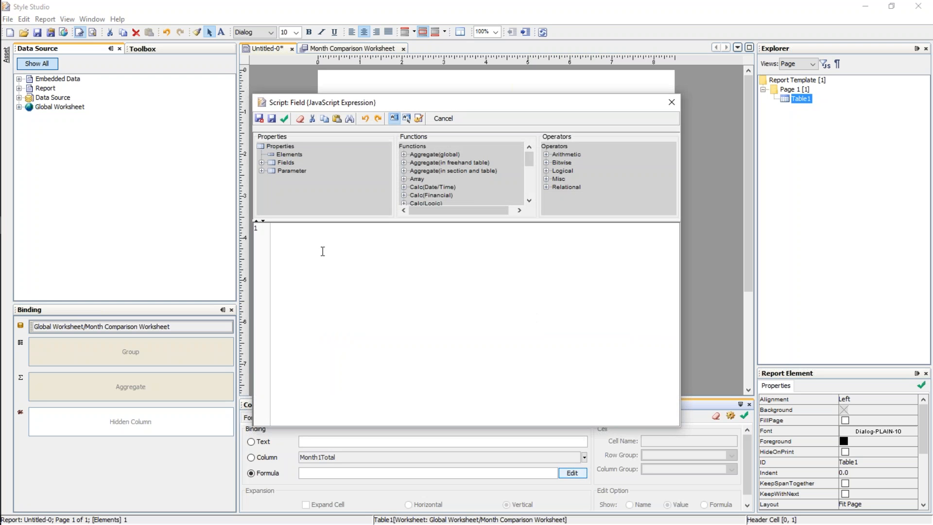
left_click(262, 171)
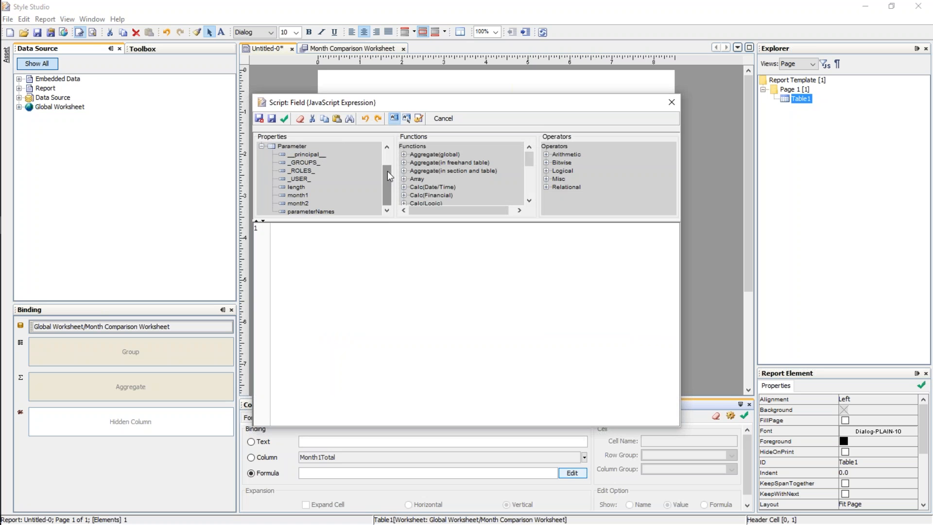
double_click(299, 196)
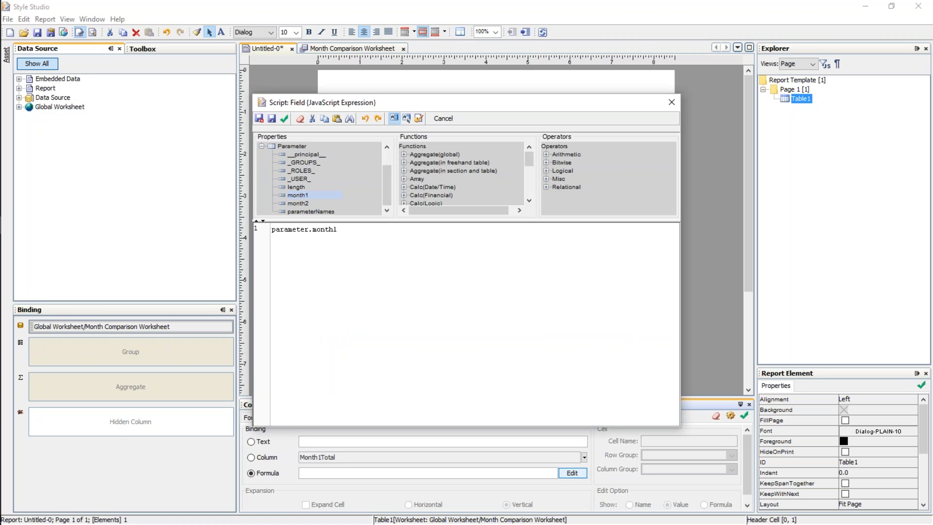
double_click(325, 229)
left_click(358, 229)
left_click(260, 118)
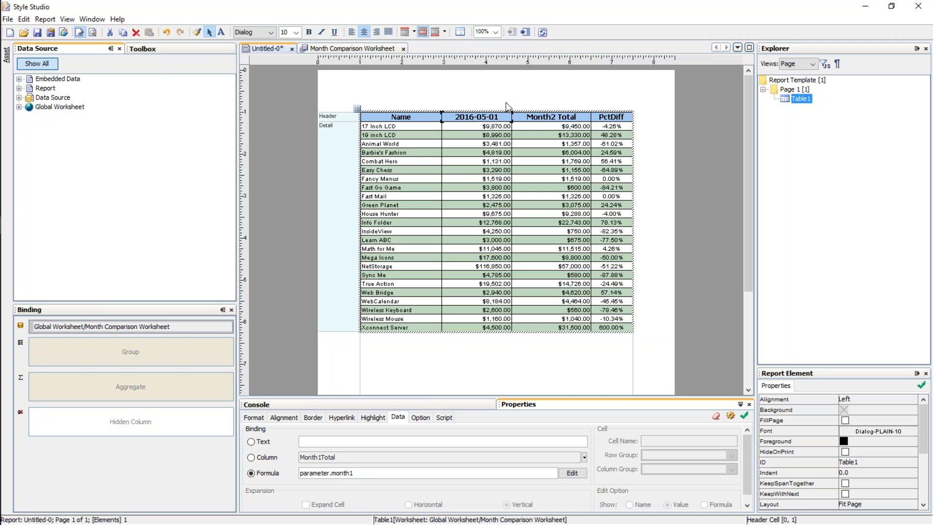
Bind the Month2 Total header cell to the formula parameter.month2.
left_click(558, 124)
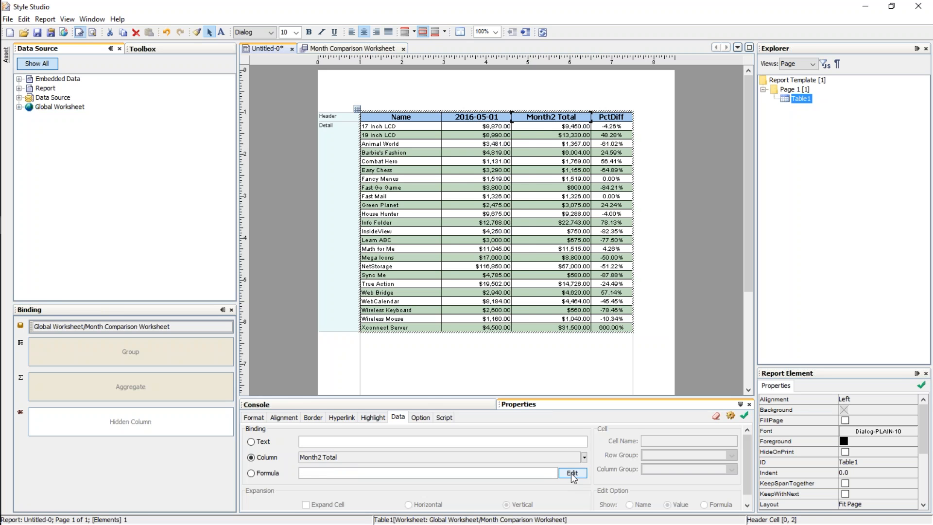
left_click(268, 474)
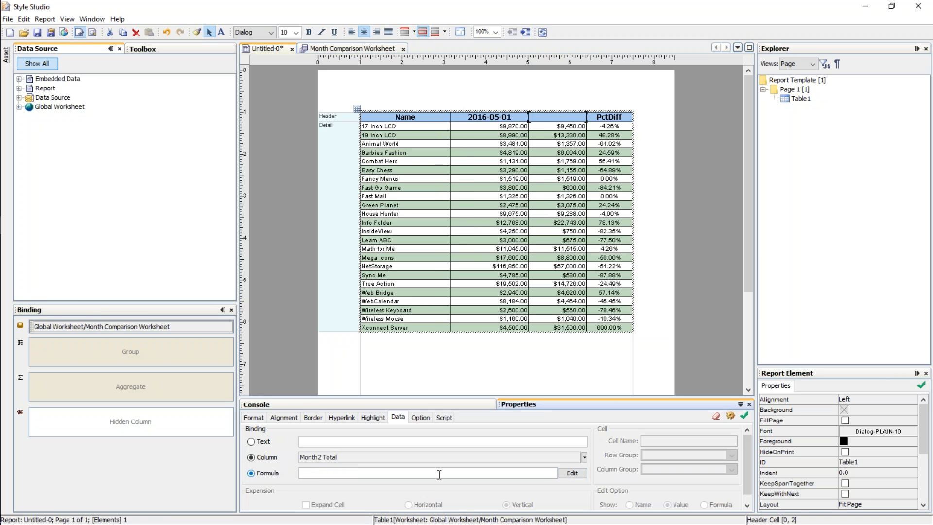
left_click(580, 473)
left_click(261, 170)
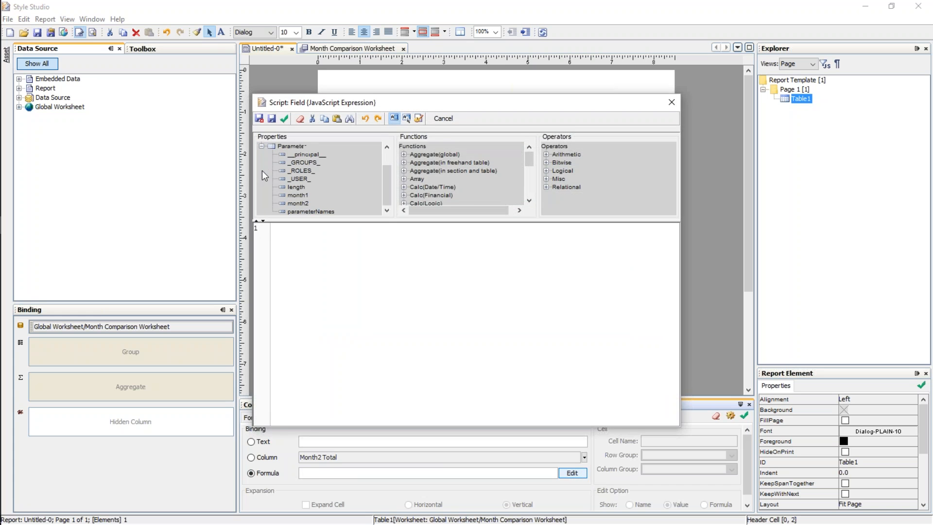
double_click(305, 203)
left_click(260, 119)
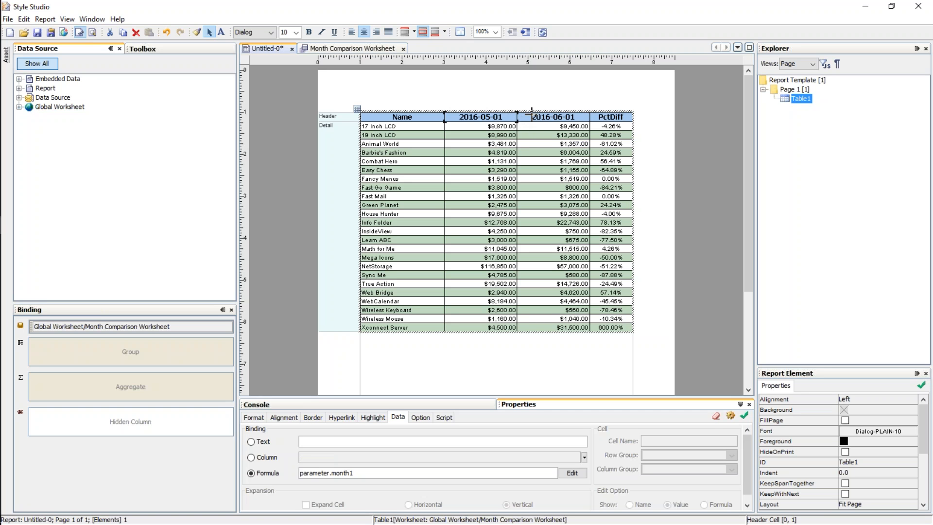
Format both month header cells as dates with the custom date format "MMM yyyy".
left_click(502, 119)
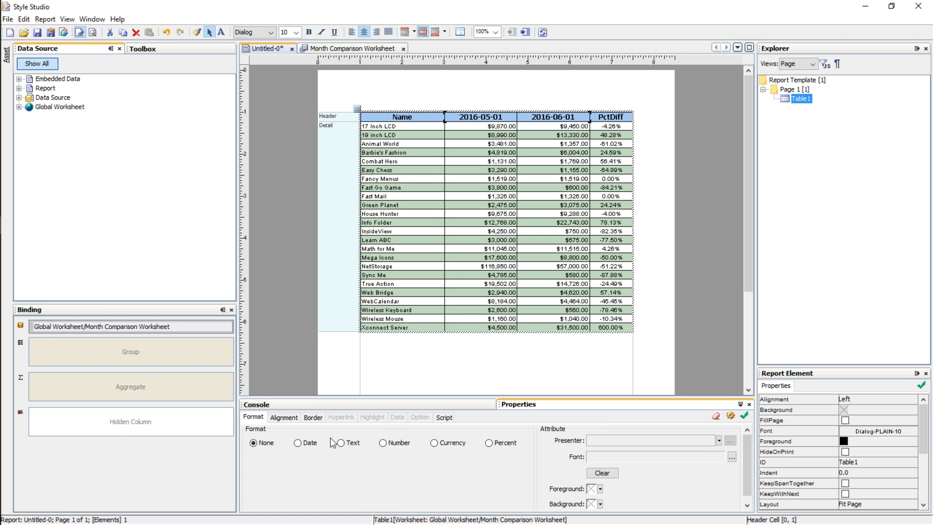
left_click(297, 444)
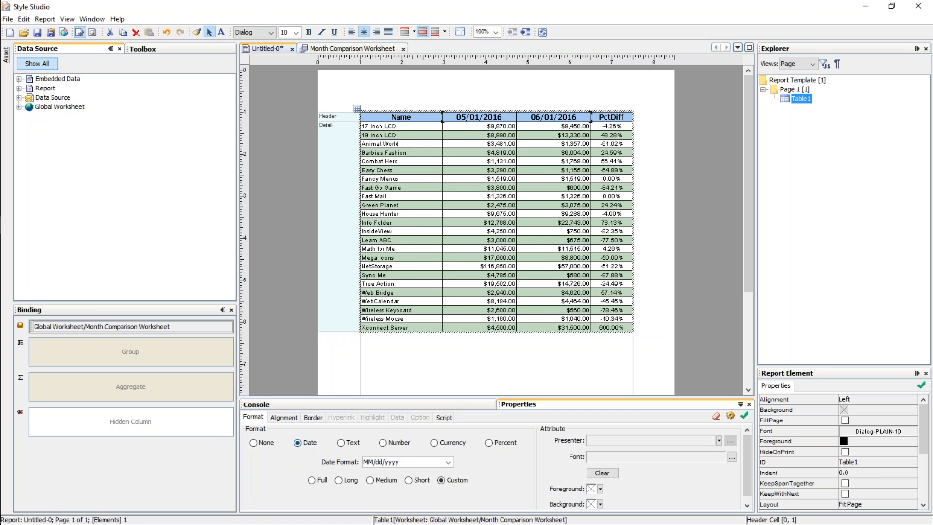
left_click_drag(364, 463, 386, 462)
type("MMM")
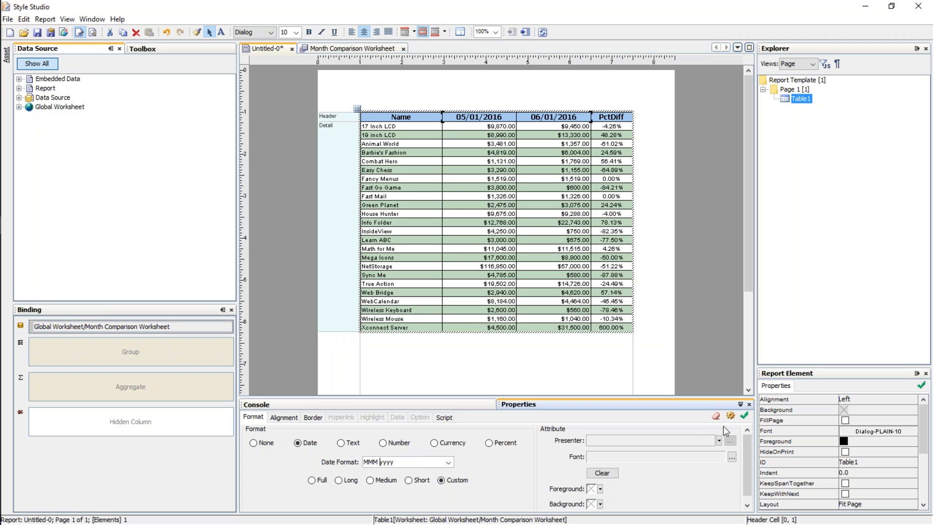
left_click(746, 417)
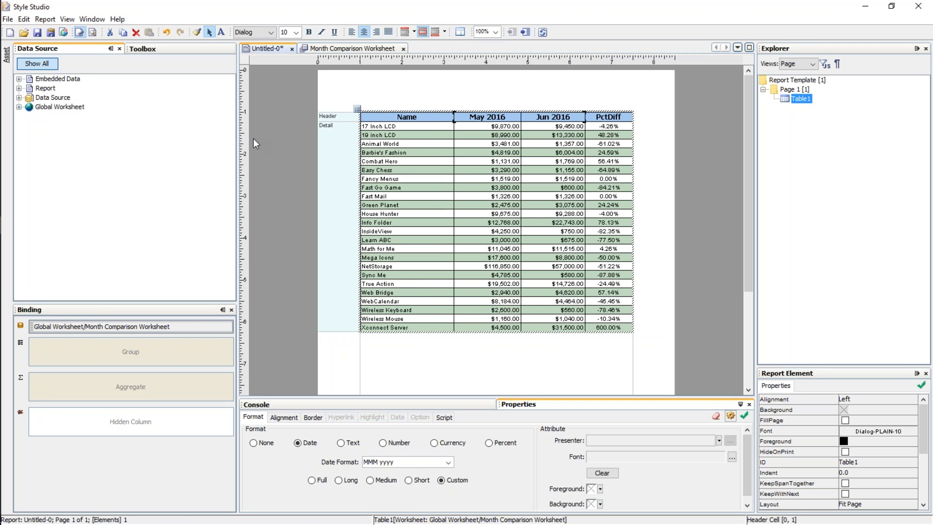
Save the report in the Report Repository root as "Month Comparison Subreport".
left_click(38, 33)
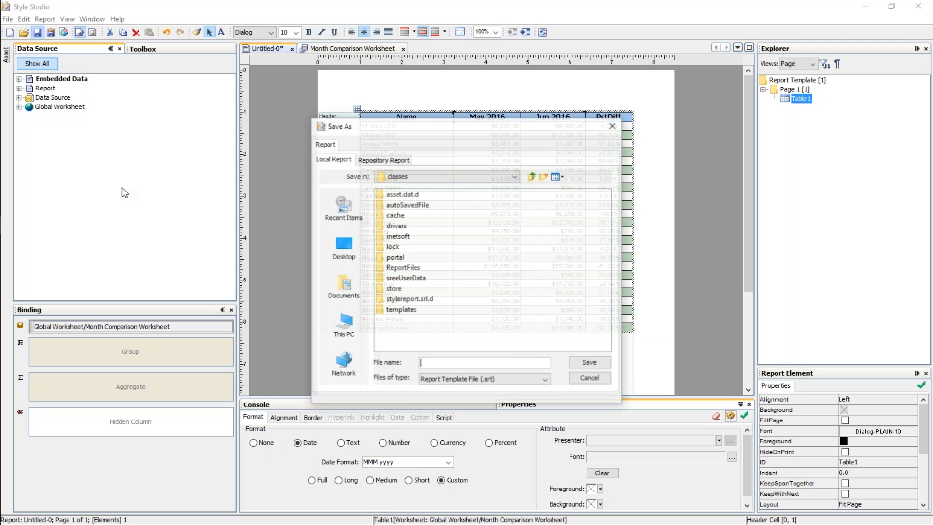
left_click(384, 160)
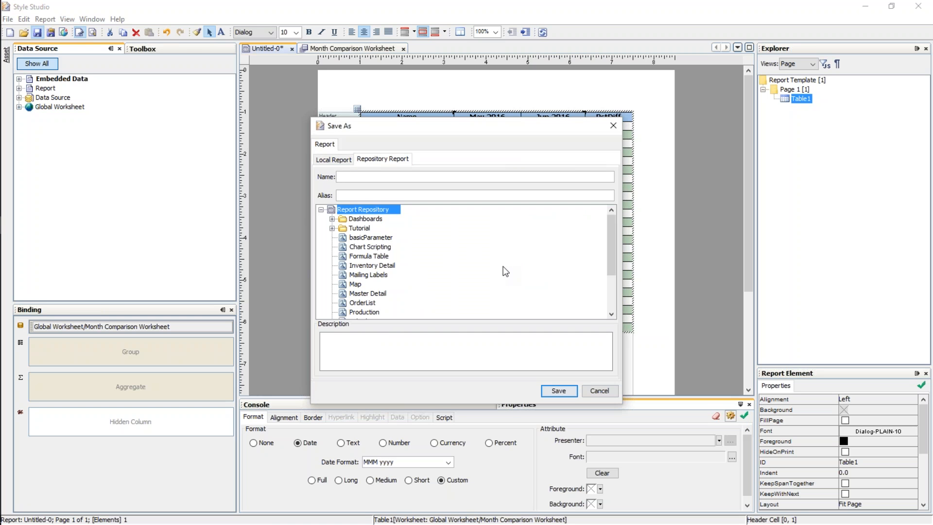
type("Month Comparison Subreport")
left_click(559, 391)
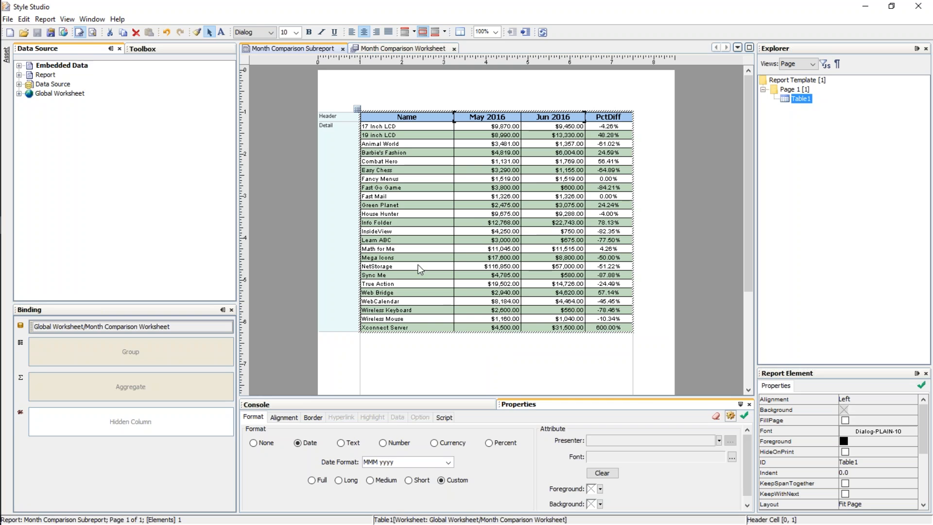
Create a new blank tabular report and show the toolbox of insertable elements.
mouse_move(3, 250)
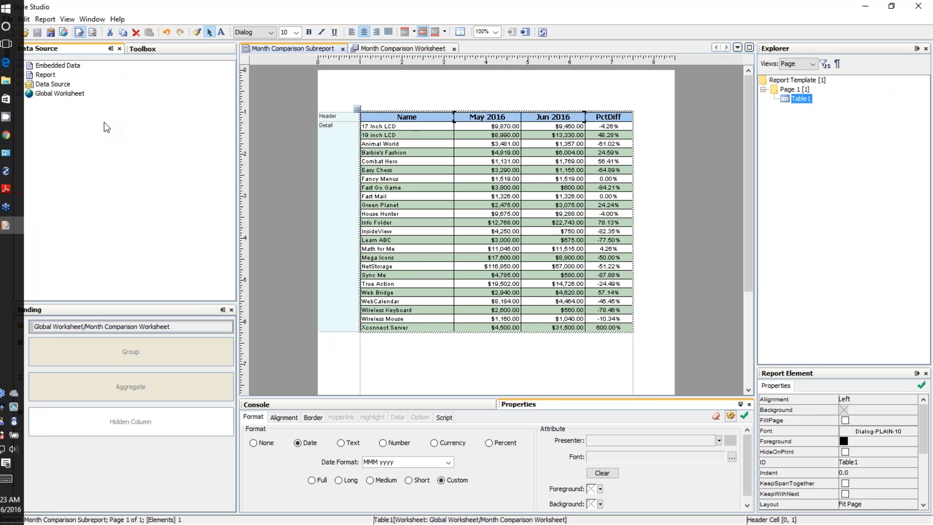
left_click(9, 33)
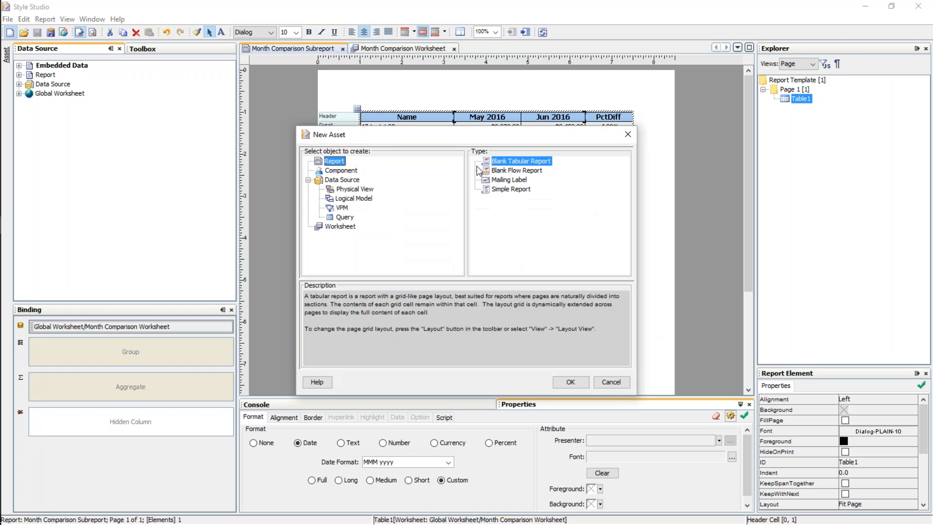
double_click(511, 162)
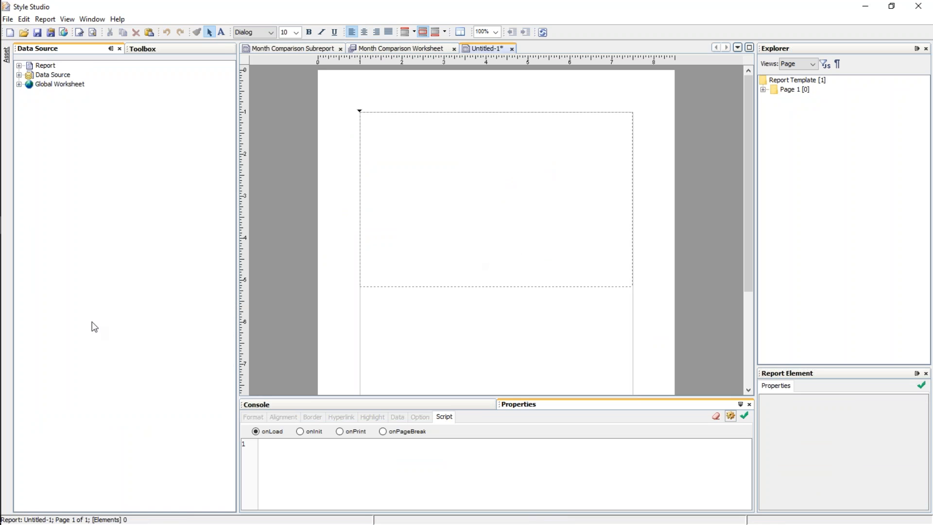
left_click(145, 49)
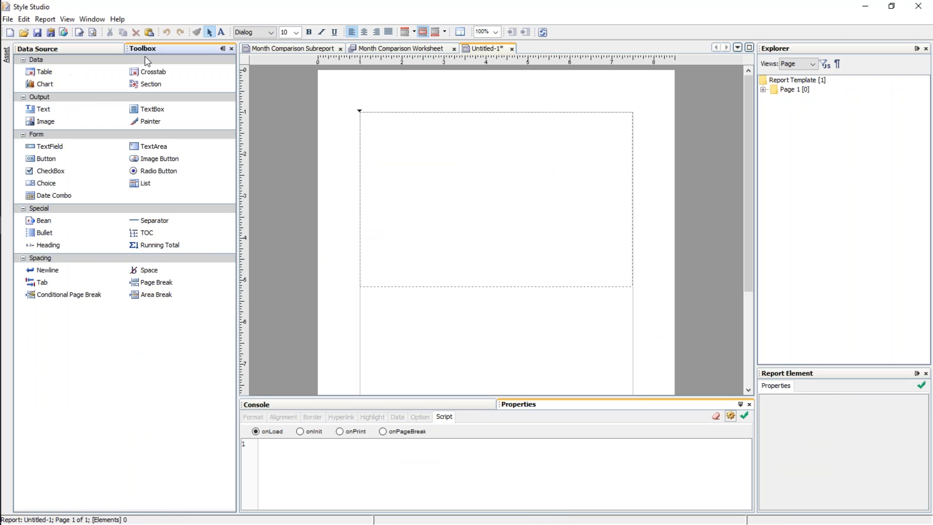
left_click(37, 73)
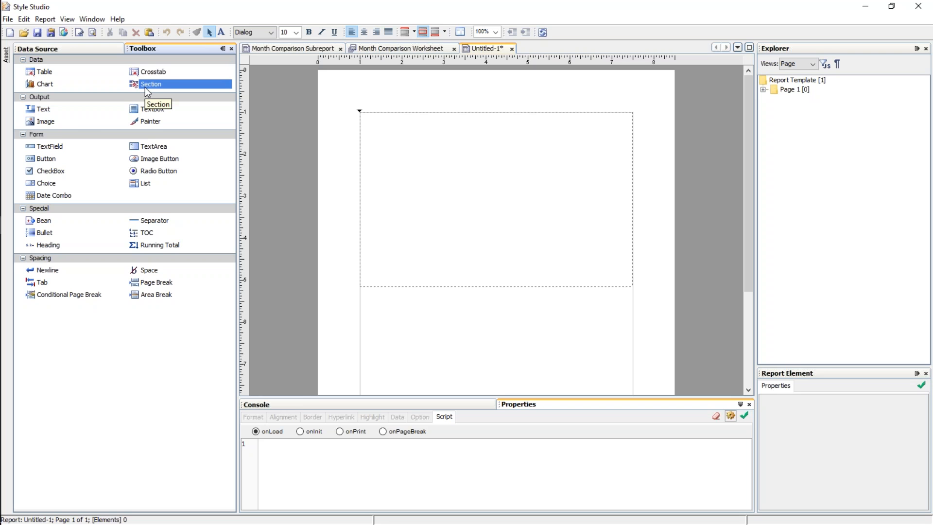
left_click_drag(145, 87, 491, 194)
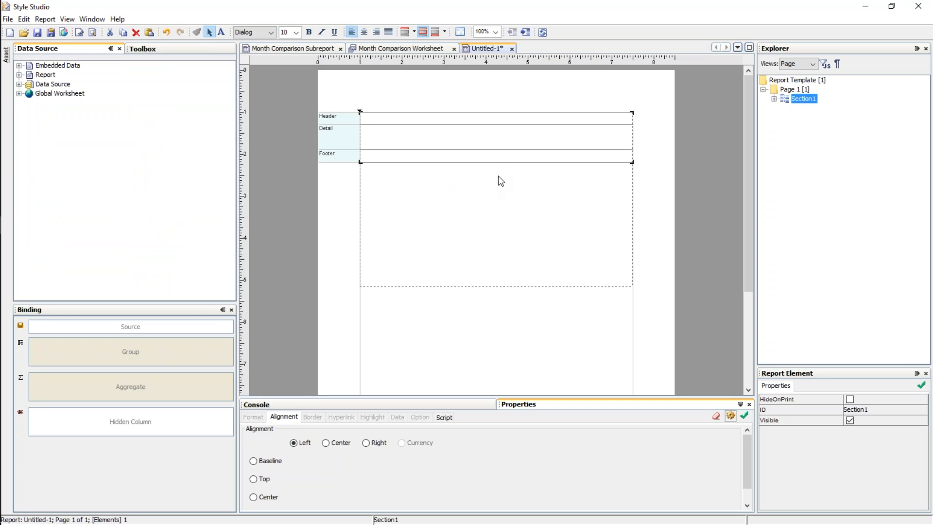
left_click_drag(493, 149, 513, 258)
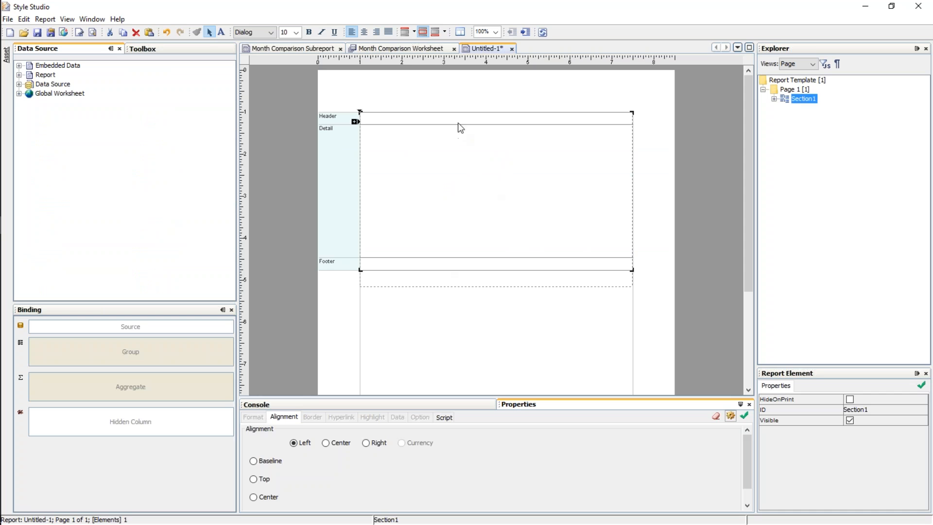
left_click_drag(460, 124, 466, 154)
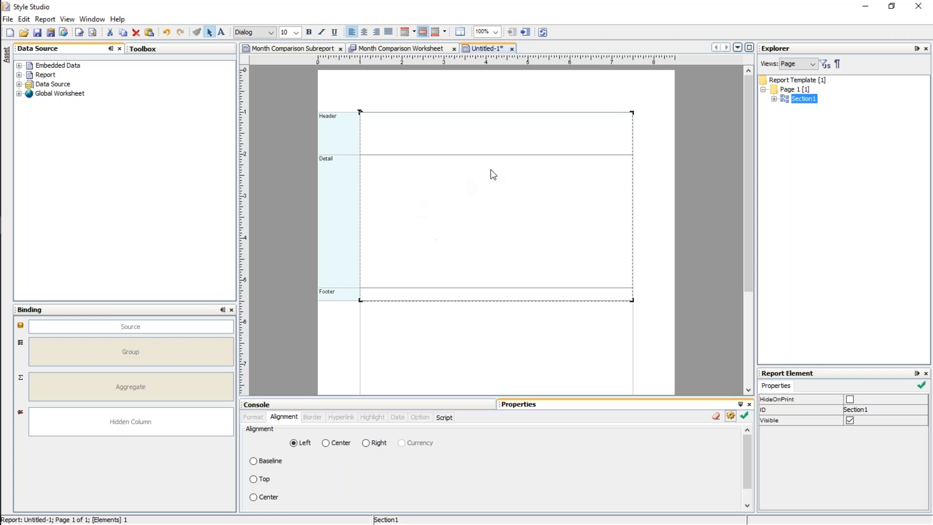
left_click(462, 323)
left_click(465, 232)
key("Delete")
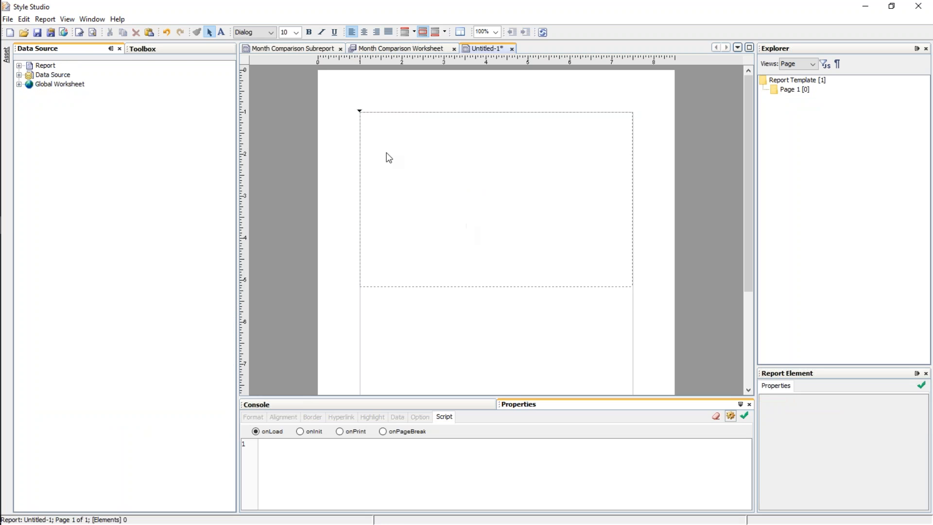
Insert a section on the blank page and choose the Order Model under the Orders data source as its data.
left_click(180, 49)
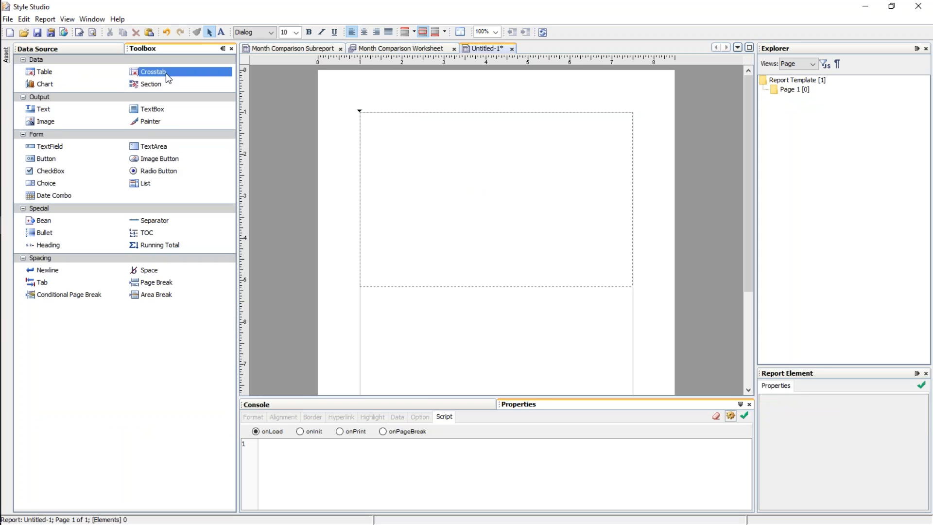
left_click(137, 83)
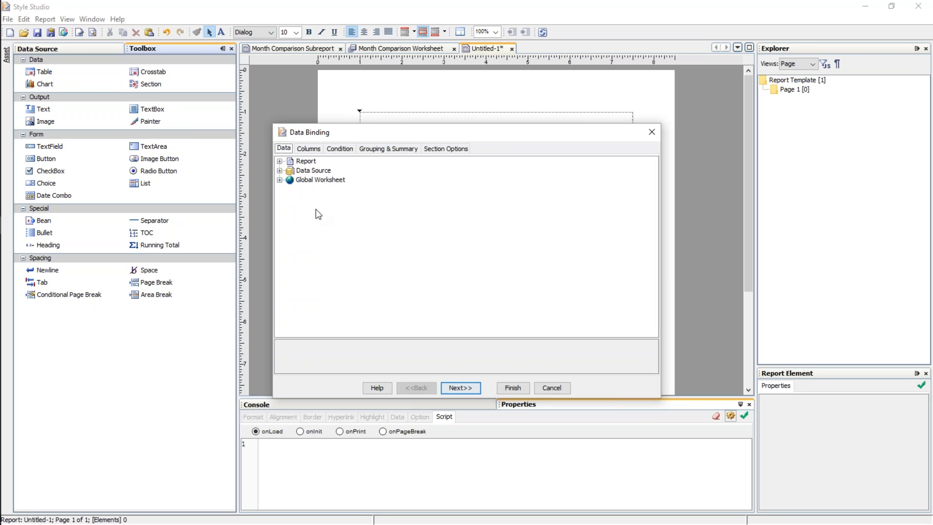
left_click(280, 171)
left_click(291, 189)
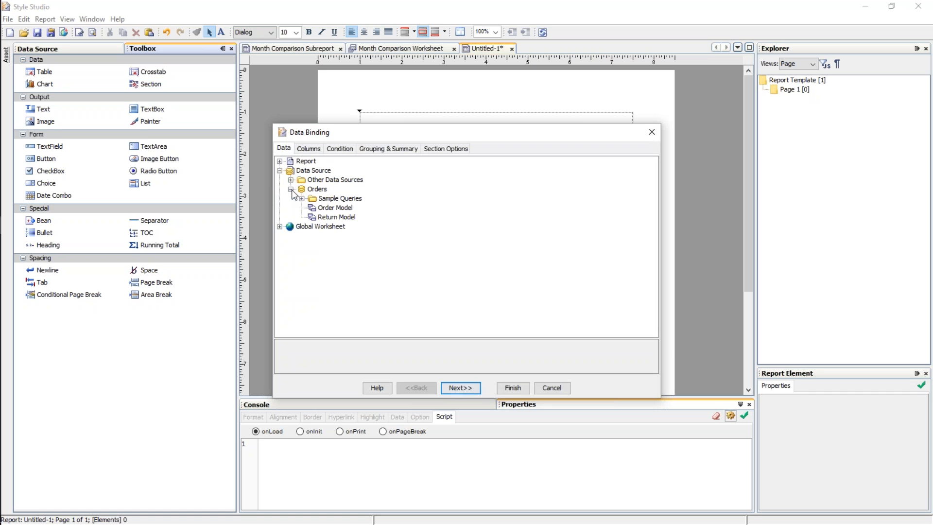
left_click(337, 209)
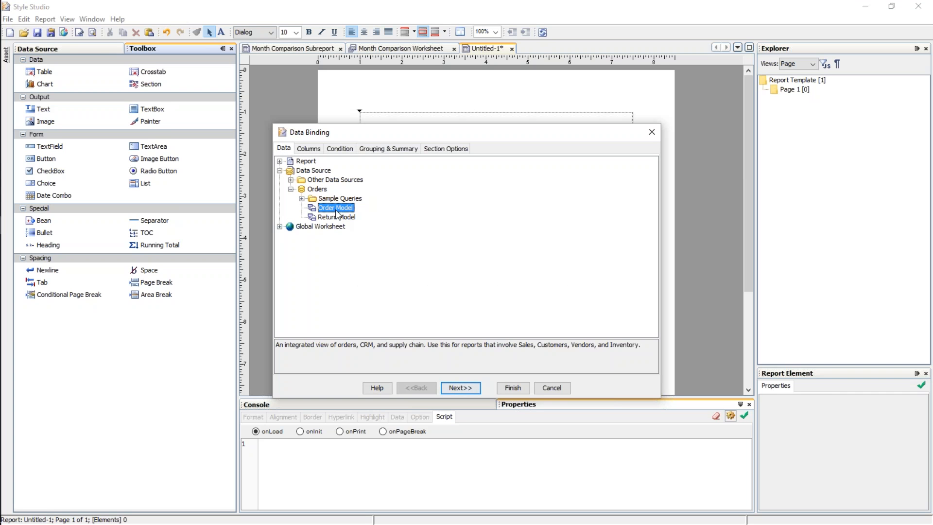
Add Order.Date as the section's grouping column and Product.Total as its summary column.
left_click(398, 149)
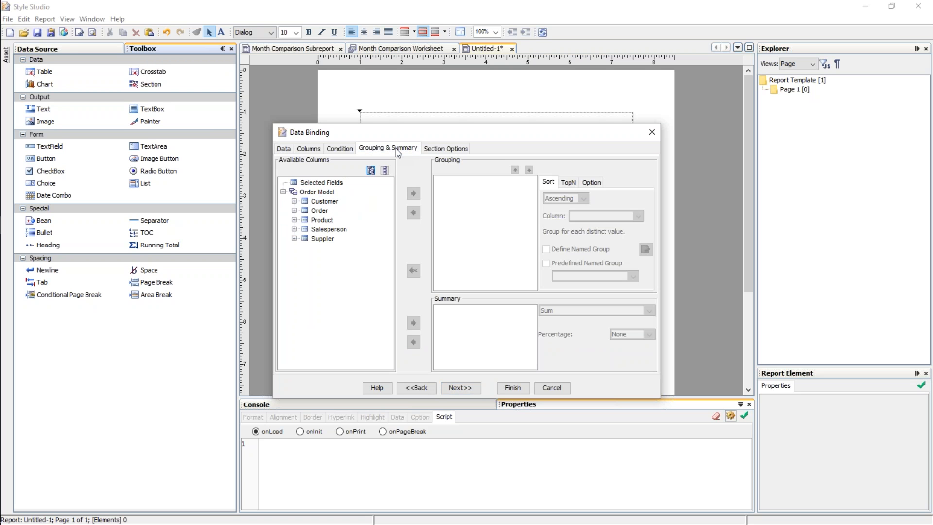
left_click(295, 210)
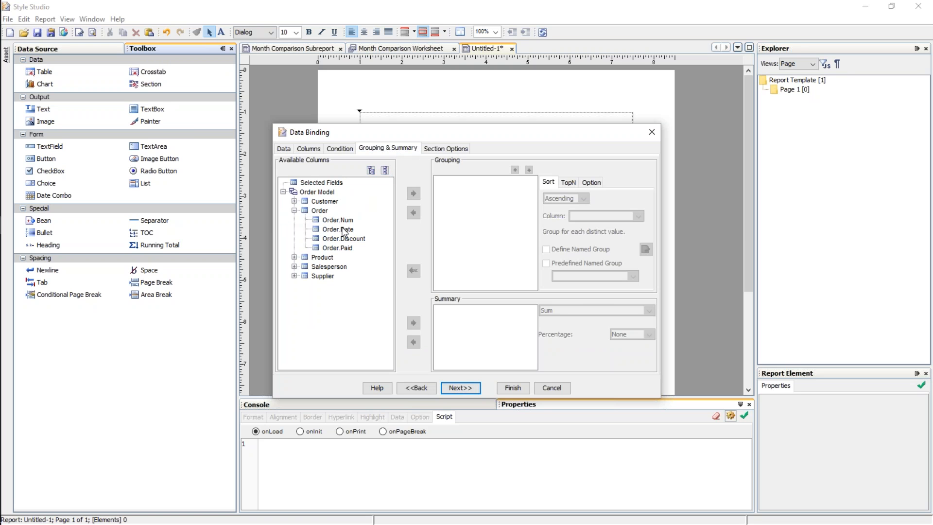
left_click(338, 229)
left_click_drag(338, 229, 496, 273)
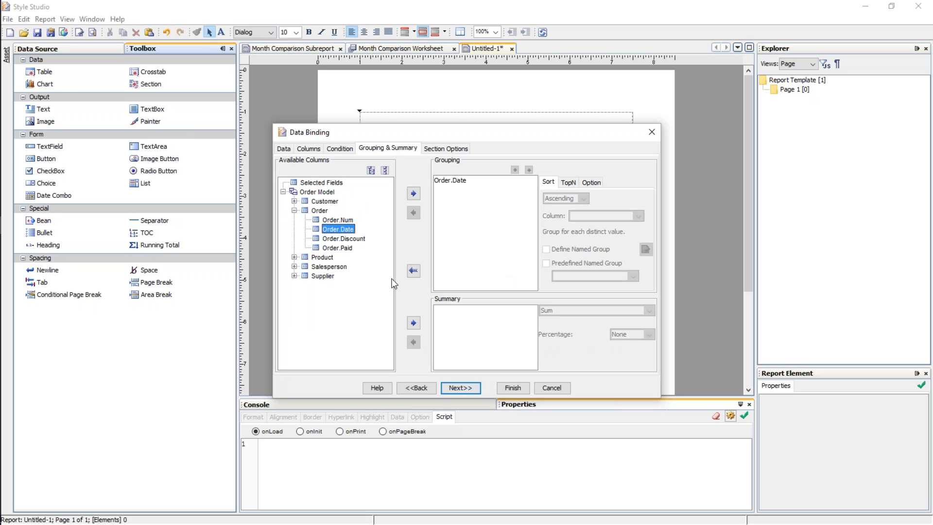
left_click(293, 257)
left_click(341, 322)
left_click_drag(341, 323, 499, 335)
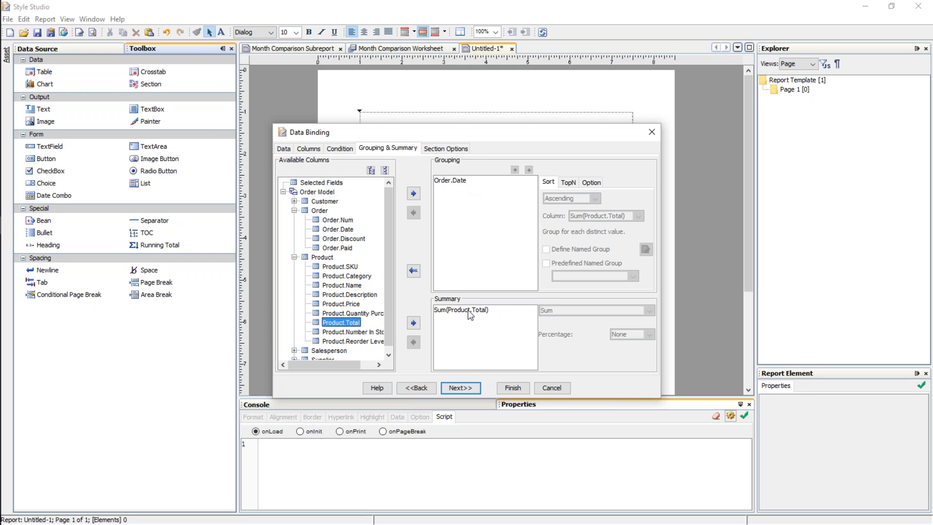
Set the Order.Date grouping to 1 Month and finish the section's data binding.
left_click(457, 181)
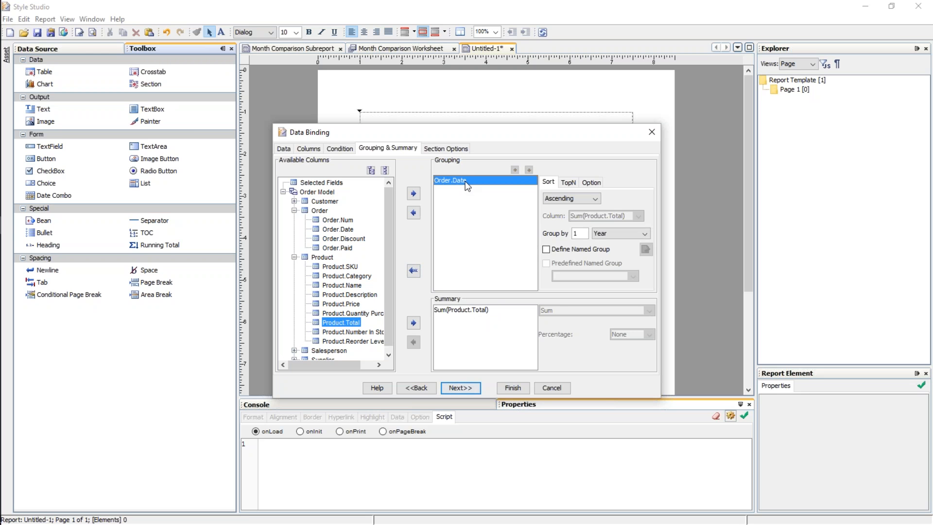
left_click(616, 234)
left_click(615, 263)
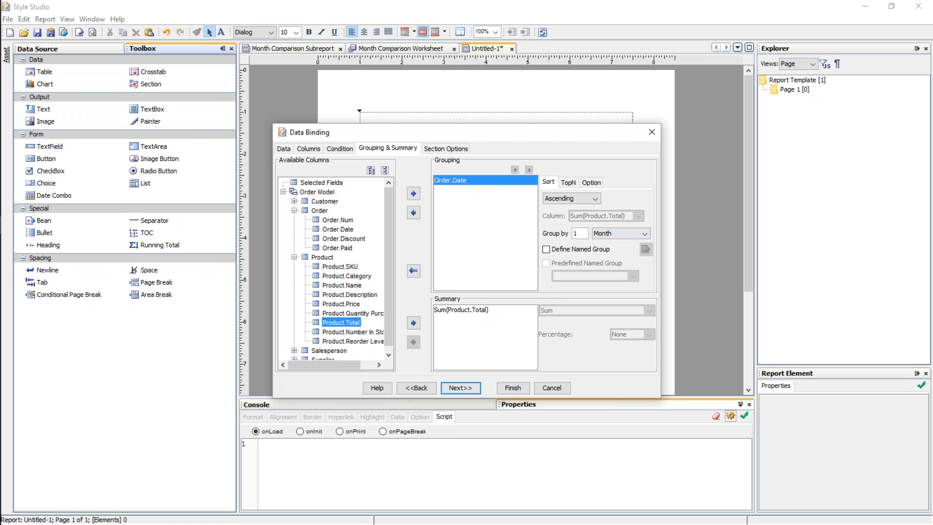
left_click(512, 388)
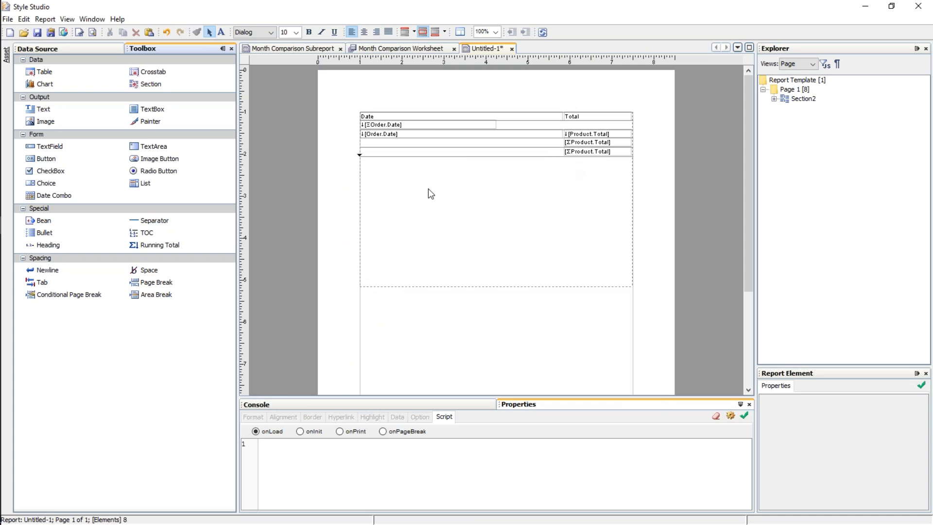
Hide the section's header, detail, group footer and footer bands, keeping only the GH1 group header band.
left_click(417, 153)
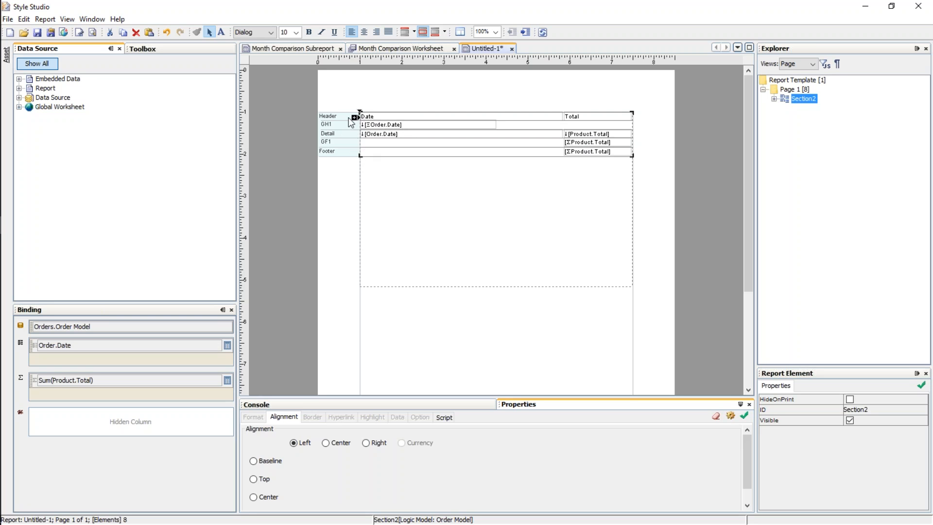
left_click(354, 117)
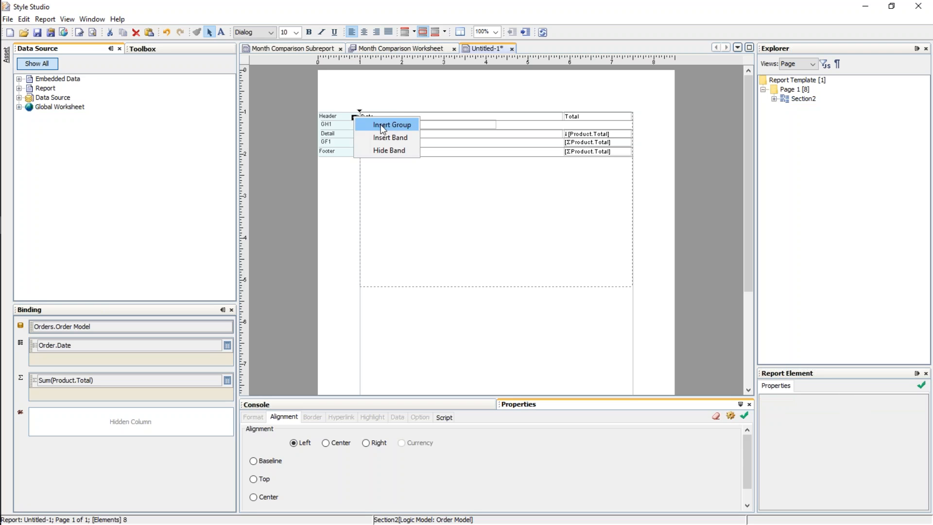
left_click(390, 149)
mouse_move(348, 127)
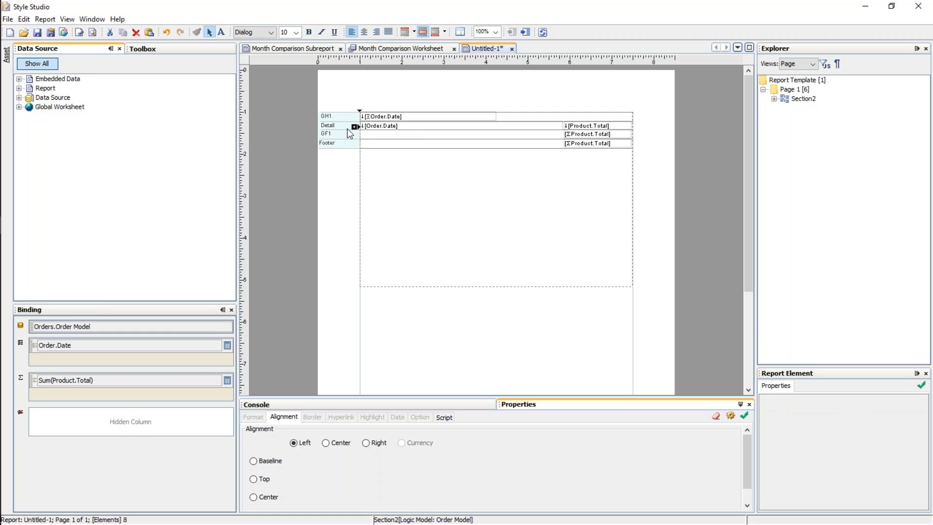
left_click(355, 127)
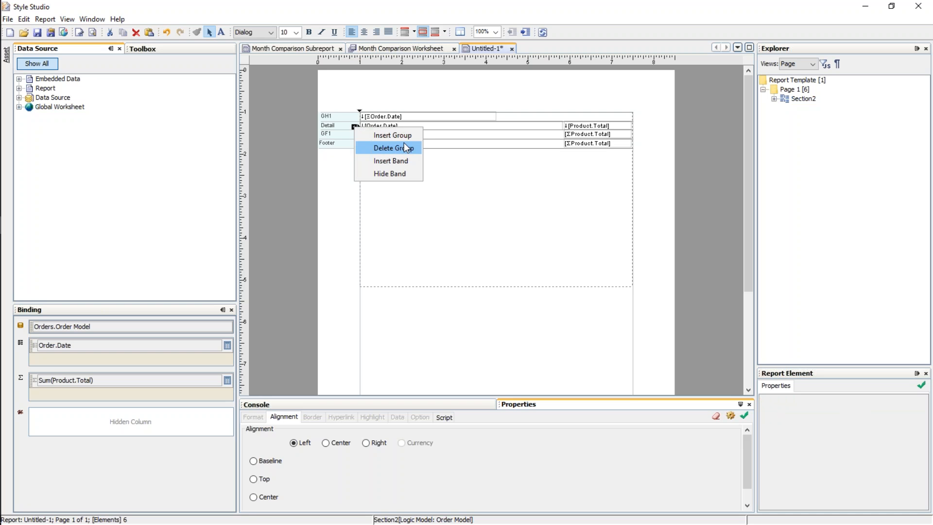
left_click(395, 174)
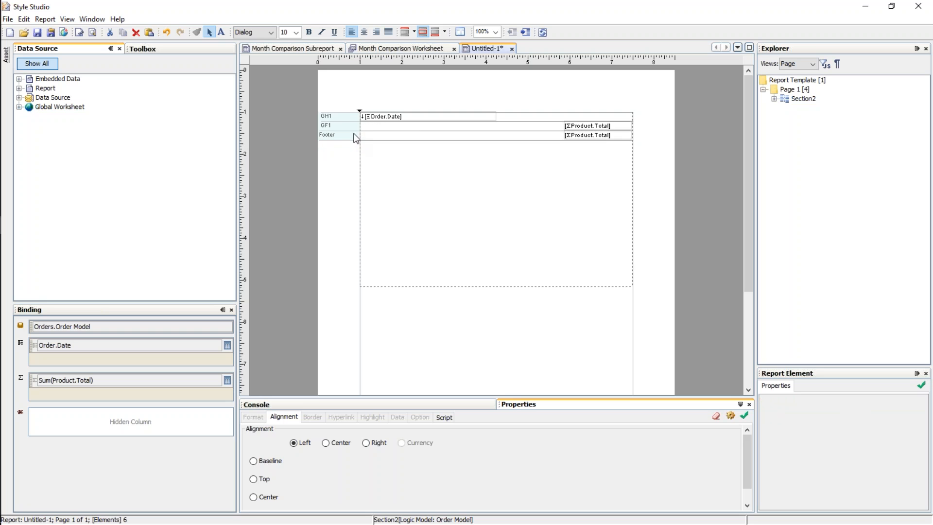
left_click(355, 129)
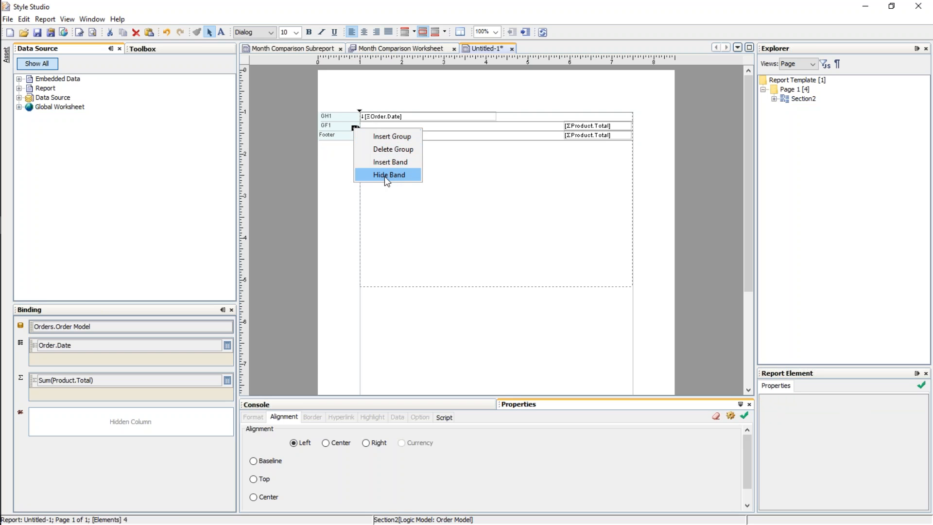
left_click(395, 174)
left_click(354, 128)
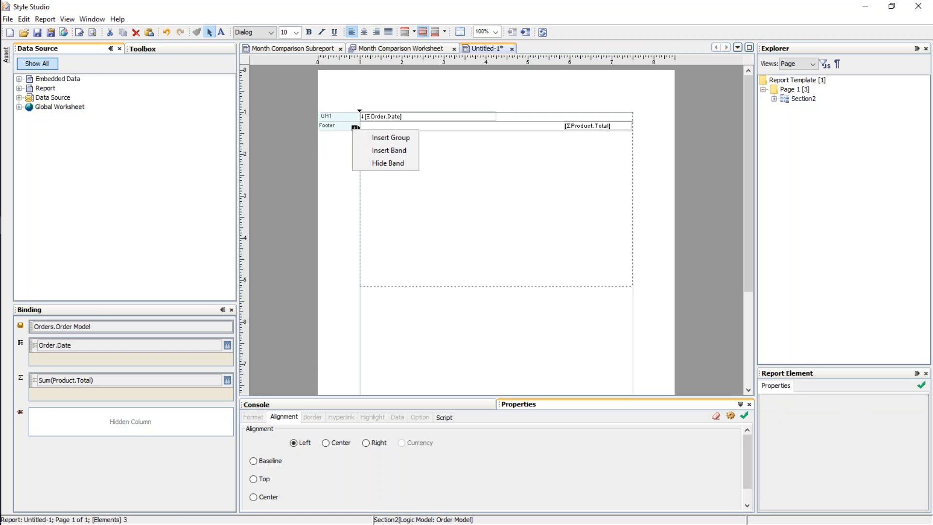
left_click(381, 161)
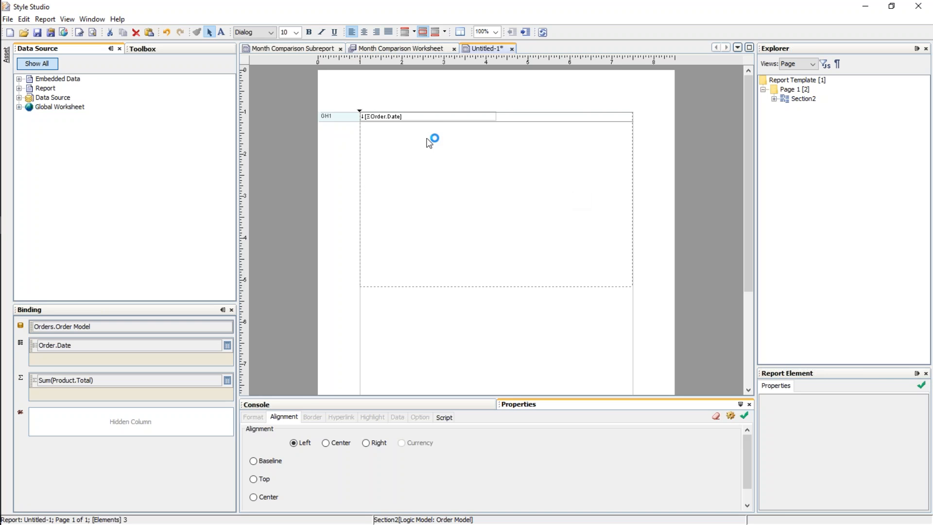
Examine the Hide Band setting of the header, group header, detail and group footer bands in the section's properties.
left_click(524, 116)
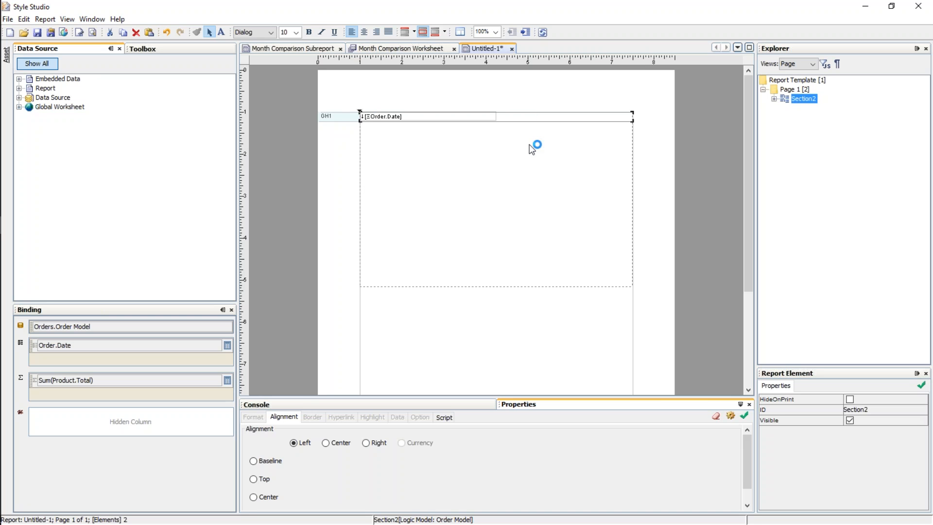
right_click(530, 120)
left_click(564, 202)
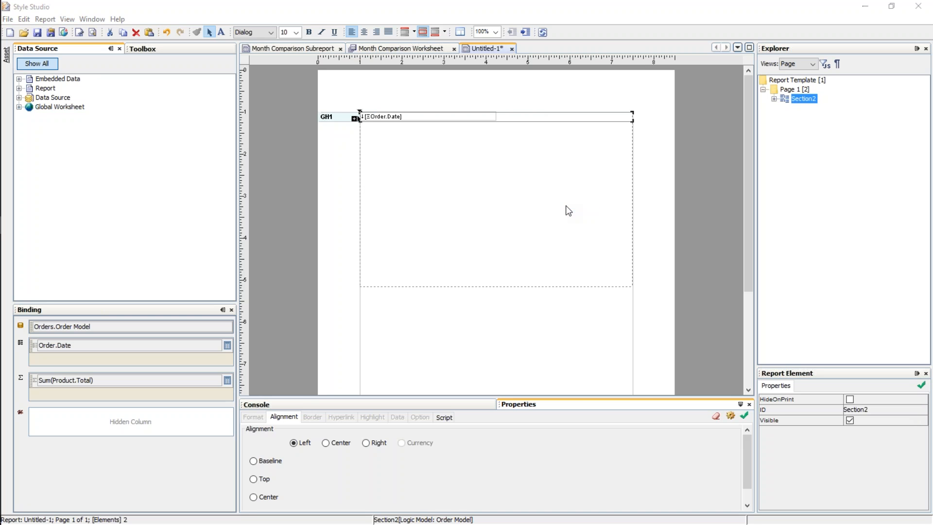
left_click(349, 206)
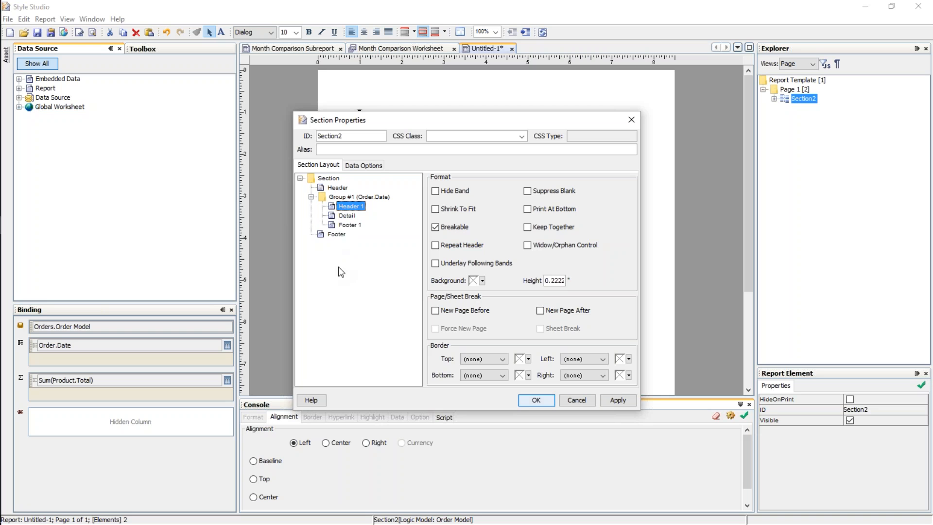
left_click(340, 188)
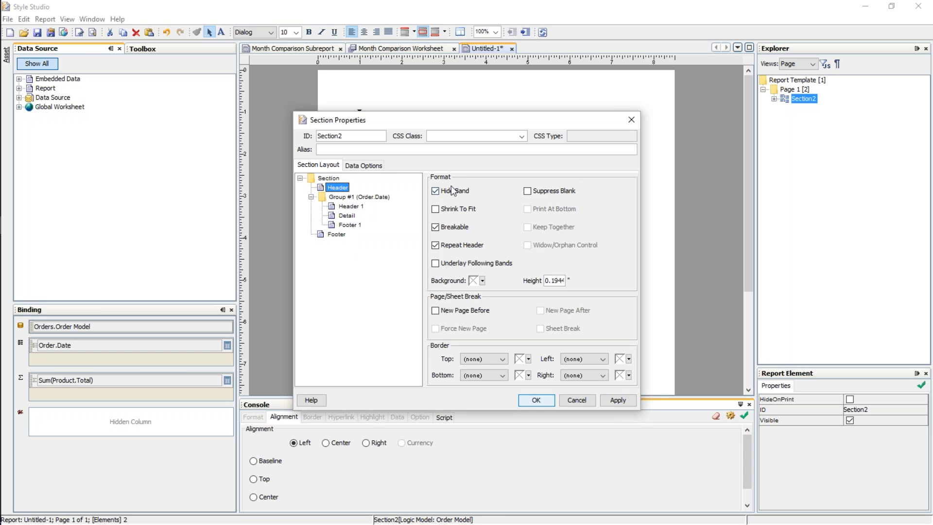
left_click(359, 208)
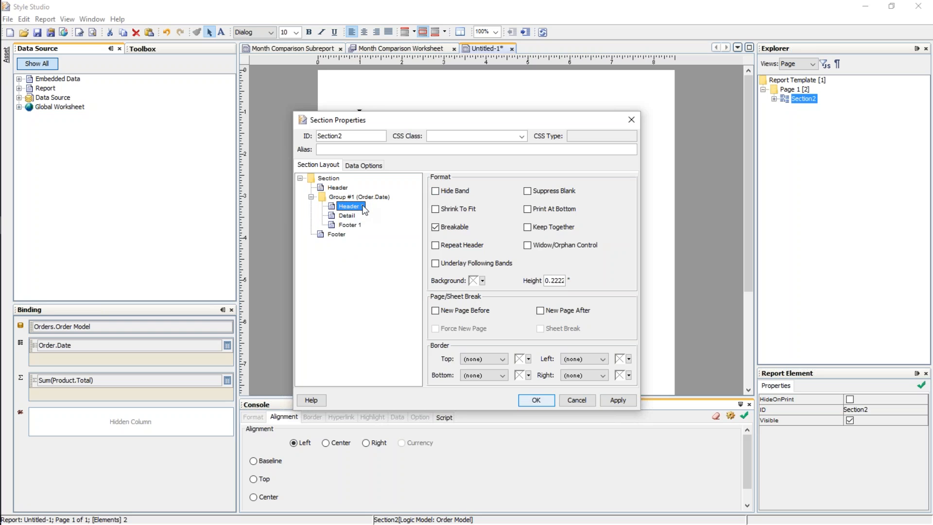
left_click(354, 216)
left_click(352, 225)
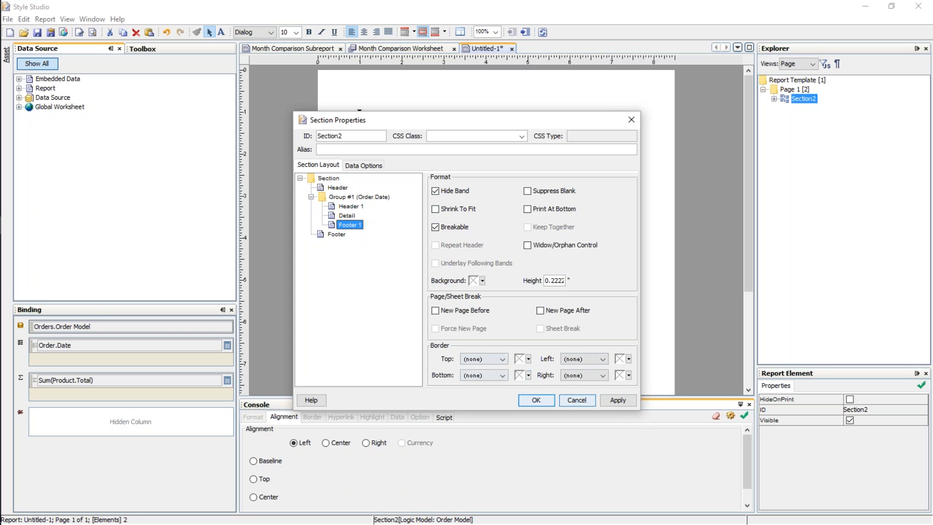
left_click(577, 400)
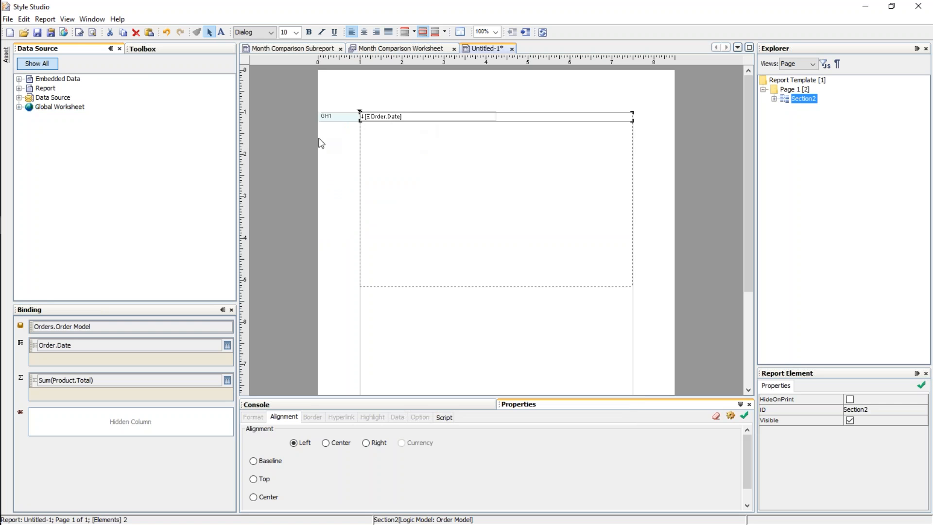
Preview the section with live data and look through the list of months.
left_click(79, 32)
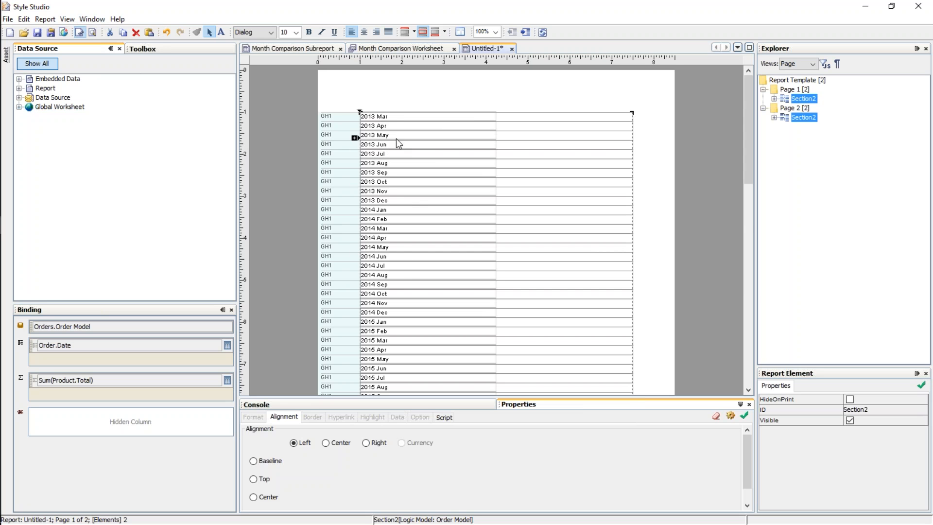
scroll(399, 245, "down", 3)
scroll(399, 246, "up", 3)
Open the section's conditions and choose Order.Date as the field of a new condition.
right_click(342, 117)
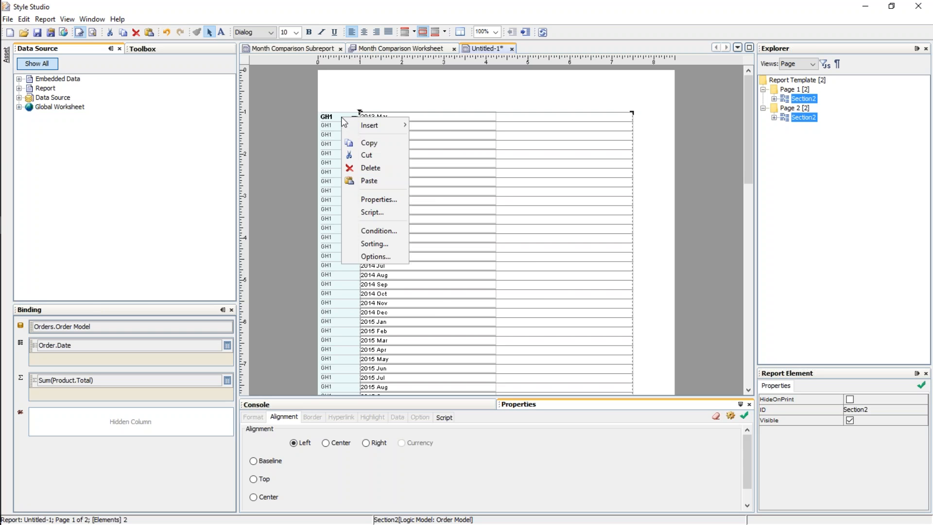
left_click(390, 232)
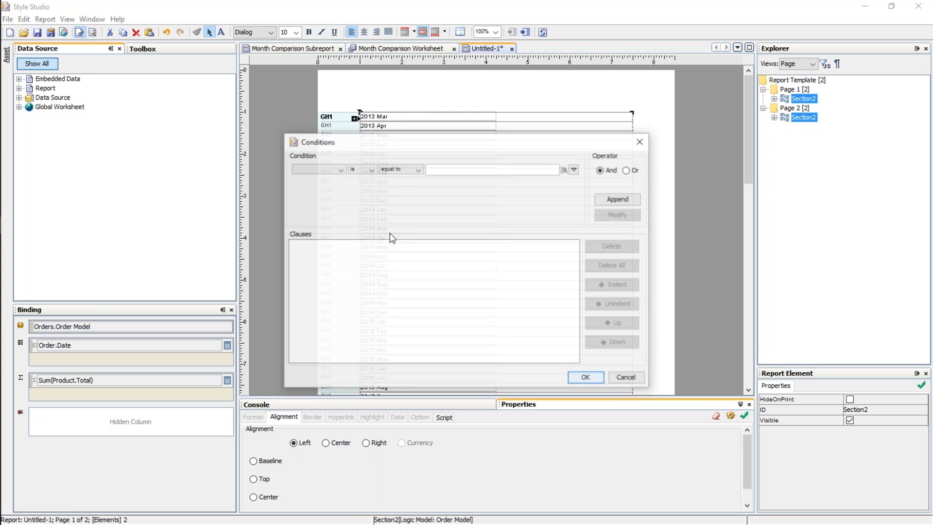
left_click(332, 170)
left_click(377, 214)
left_click(375, 220)
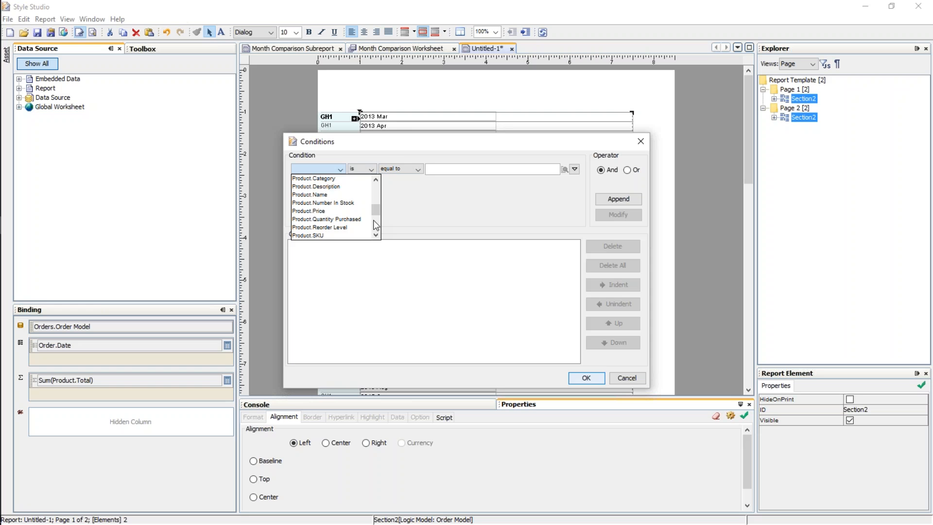
left_click(377, 218)
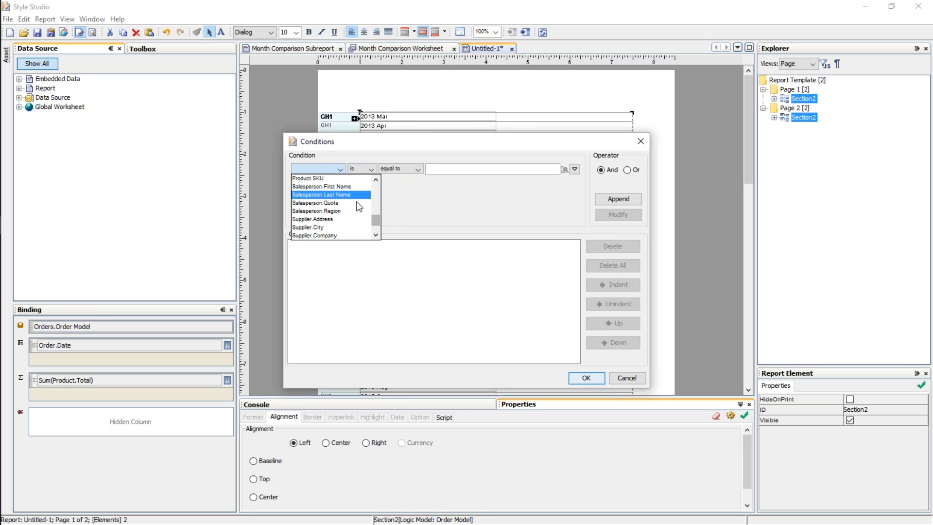
left_click_drag(379, 216, 378, 180)
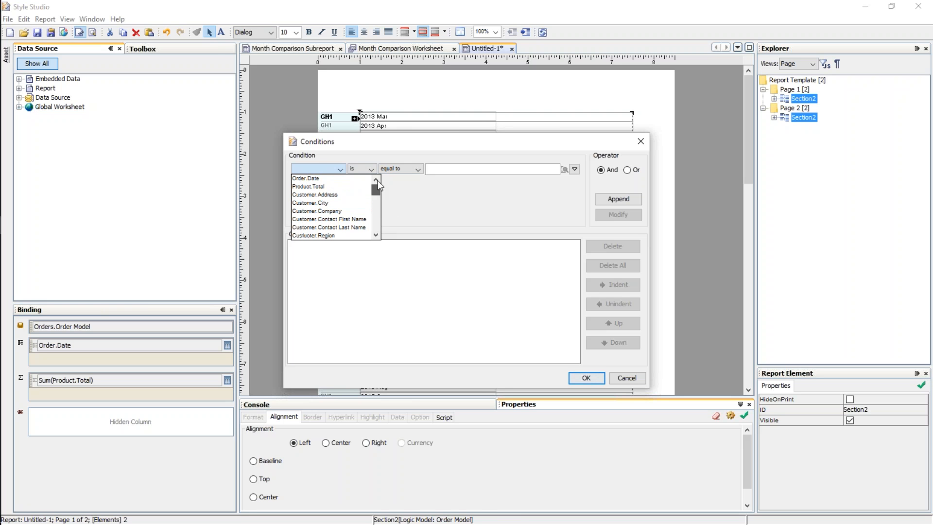
left_click(343, 173)
left_click(340, 170)
left_click(332, 179)
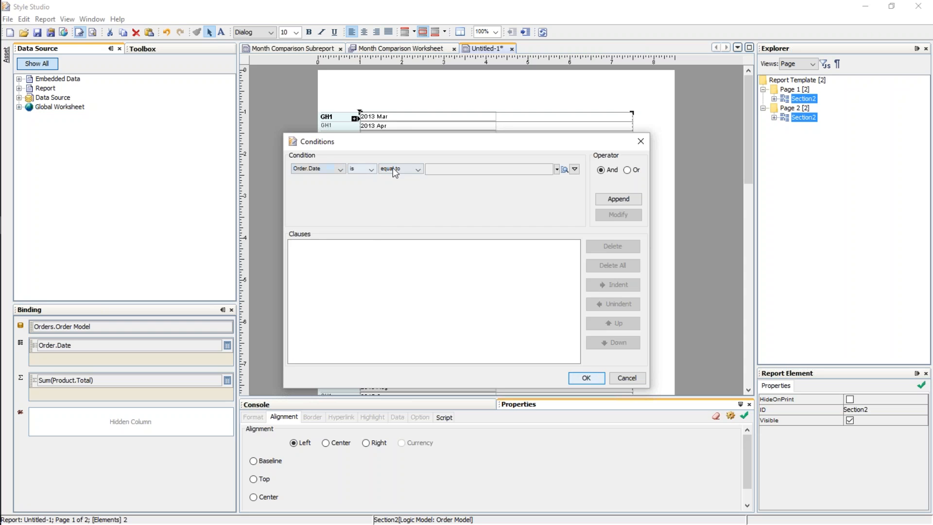
Set the Order.Date condition to in range Last 12 months, add it as a clause and apply the conditions.
left_click(398, 170)
left_click(402, 186)
left_click(495, 171)
scroll(502, 209, "down", 3)
scroll(488, 204, "down", 1)
scroll(492, 208, "down", 2)
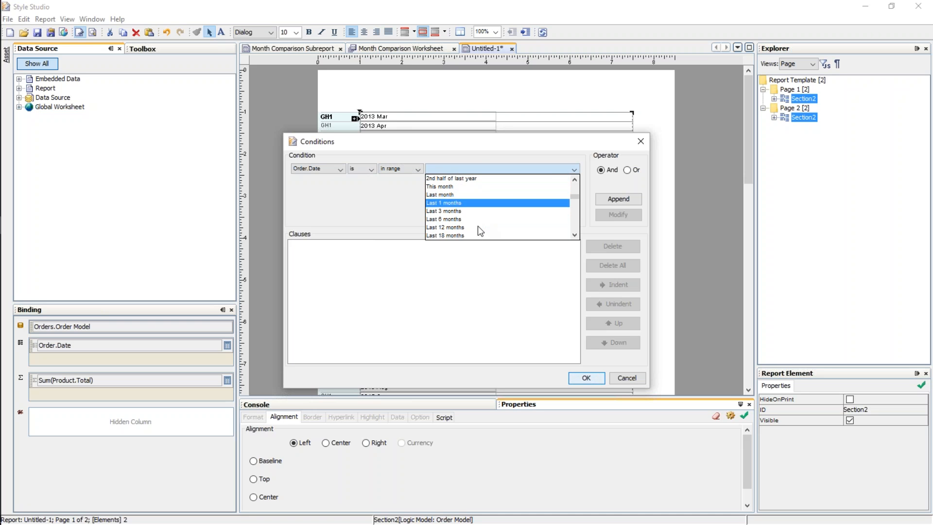
left_click(476, 227)
left_click(617, 199)
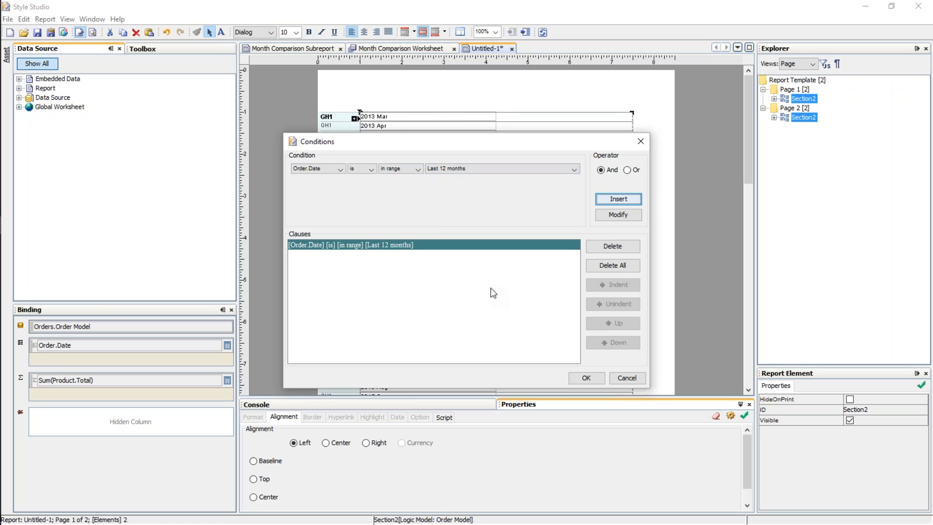
left_click(593, 382)
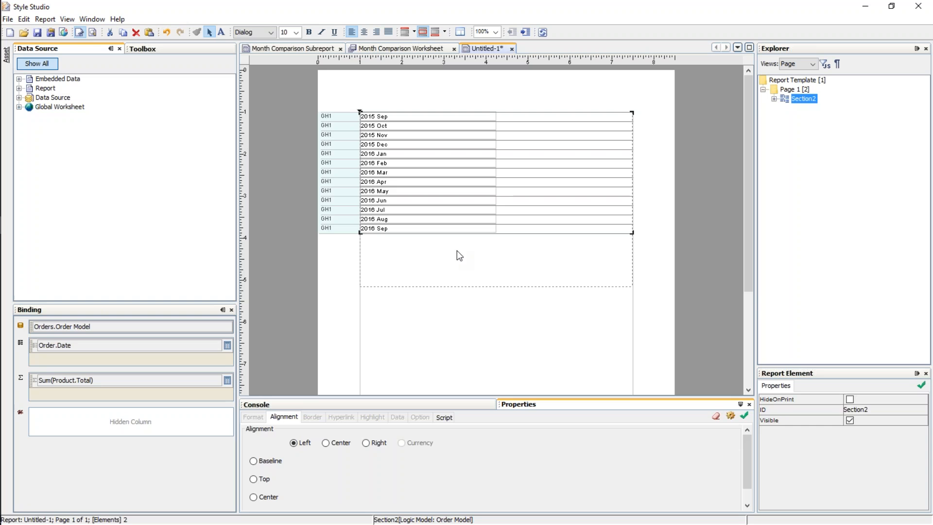
Add blank lines below the list of months and place a new section beneath them.
left_click(472, 267)
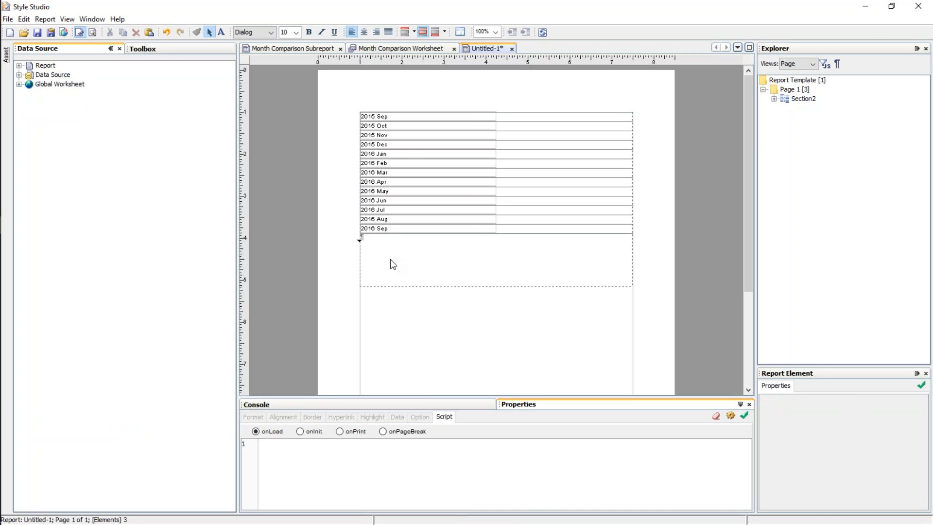
key("Return")
left_click(143, 48)
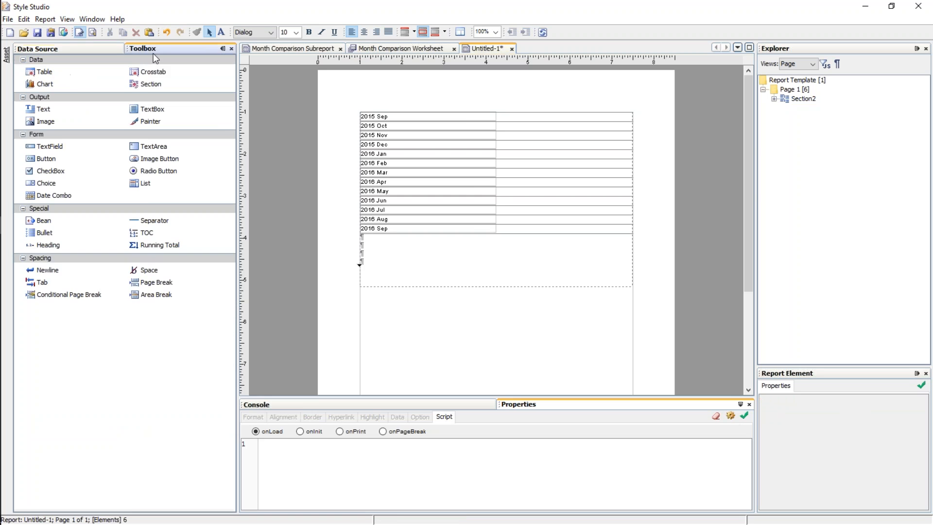
left_click_drag(136, 81, 388, 272)
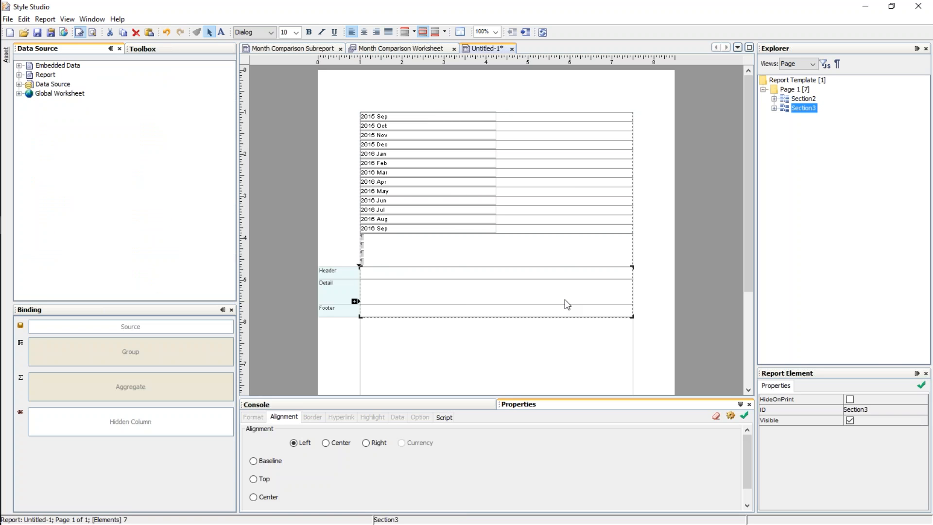
right_click(431, 291)
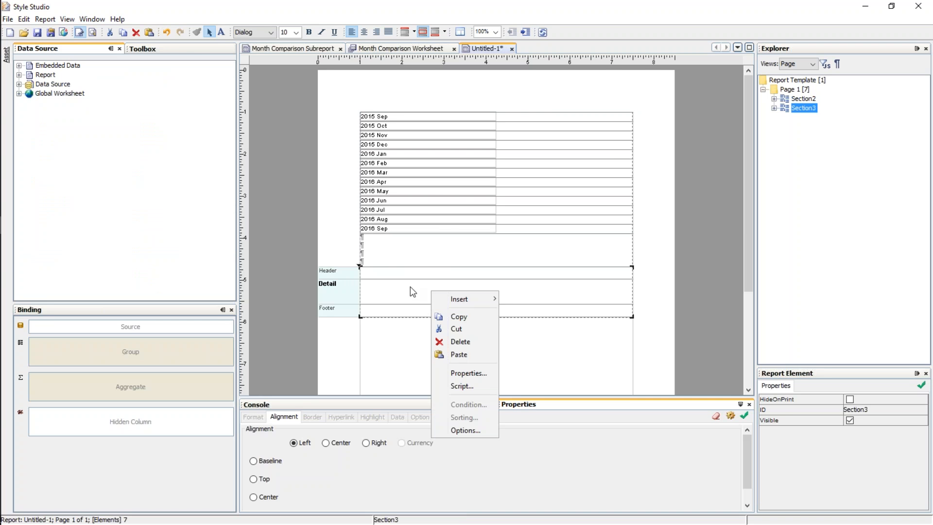
mouse_move(471, 299)
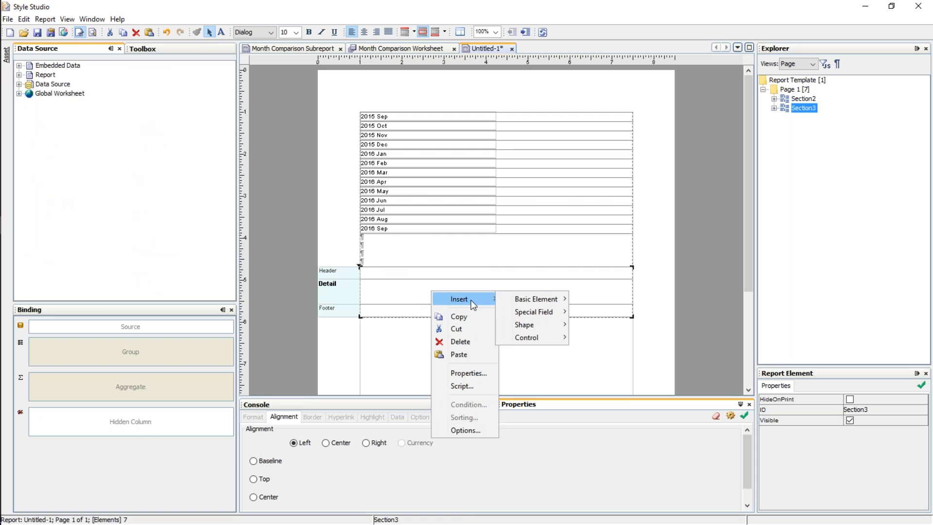
mouse_move(535, 310)
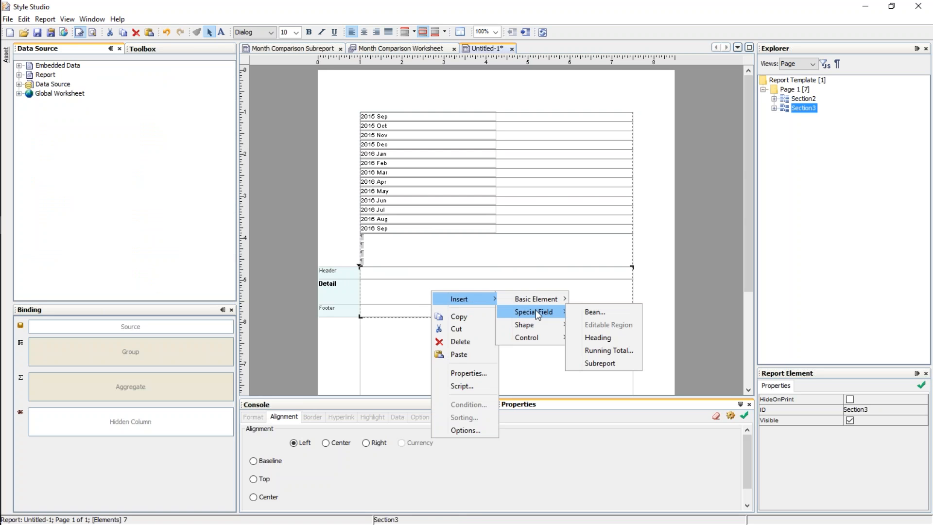
left_click(607, 362)
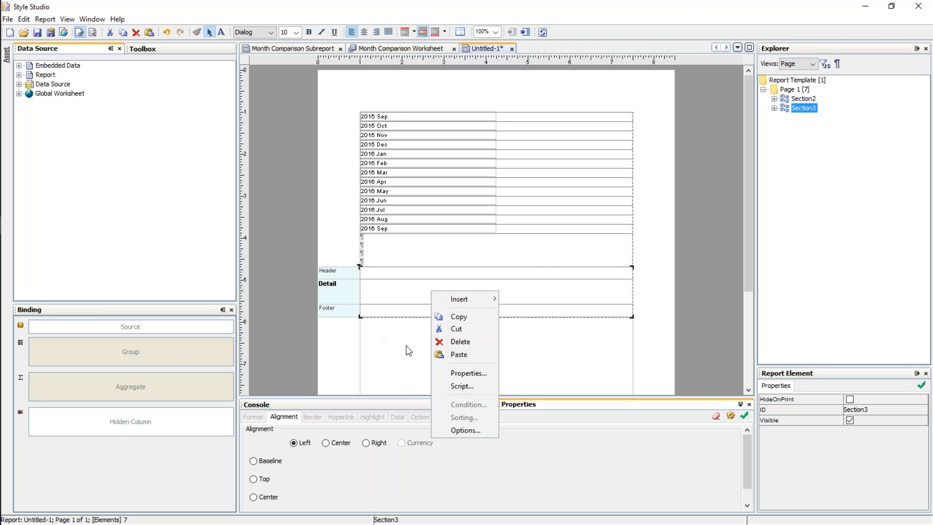
left_click(408, 288)
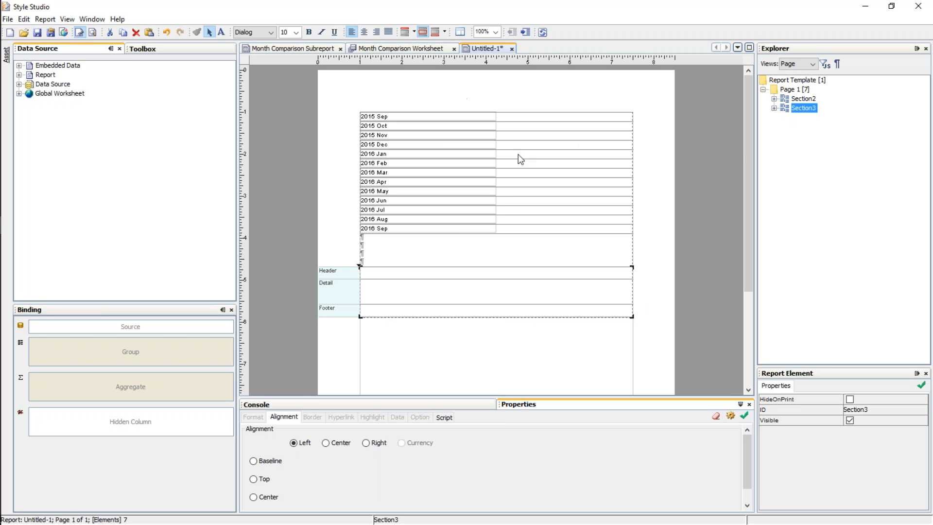
Delete the new section and the blank lines, and undo the excess deletion of the months section.
left_click(327, 296)
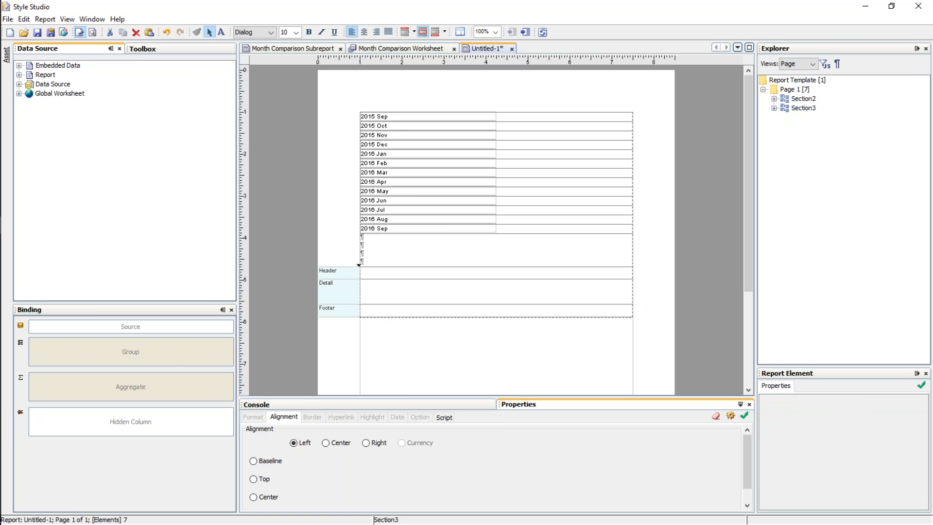
left_click(387, 304)
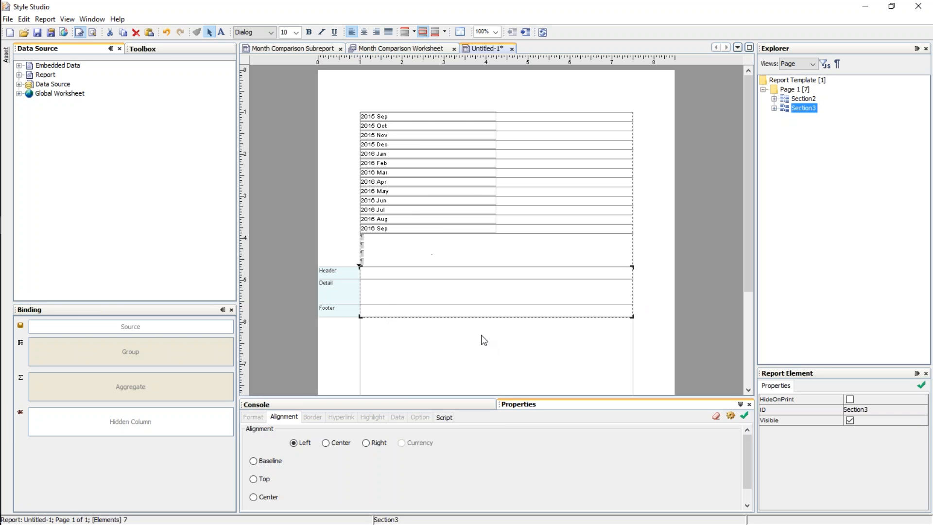
key("Delete")
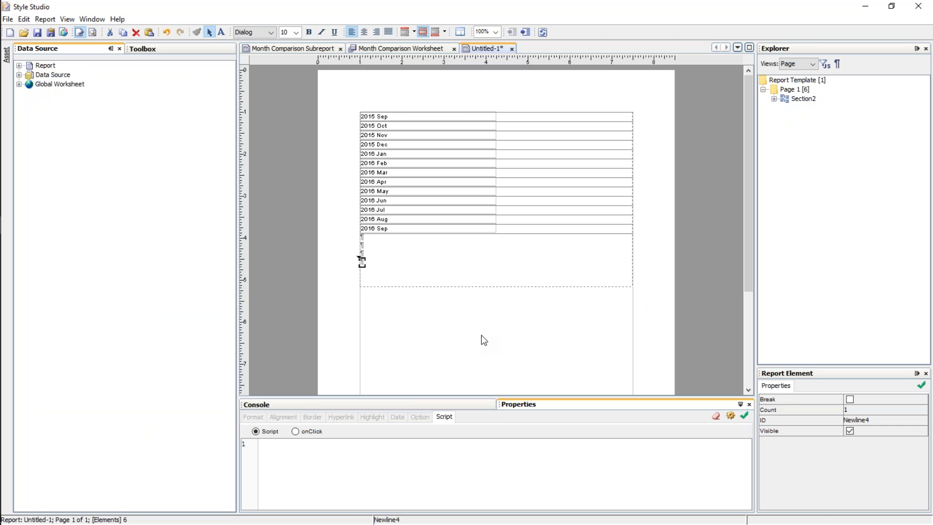
key("Delete")
key("Delete")
key("Delete")
key("Delete")
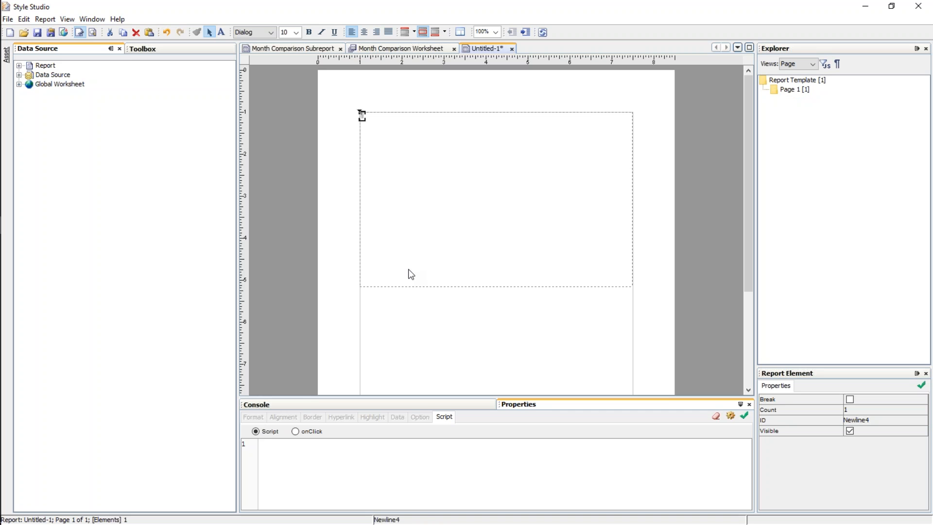
key("ctrl+z")
Enlarge the GH1 band to about 1.2 inches high and narrow its date text to about 0.8 inches.
left_click(525, 168)
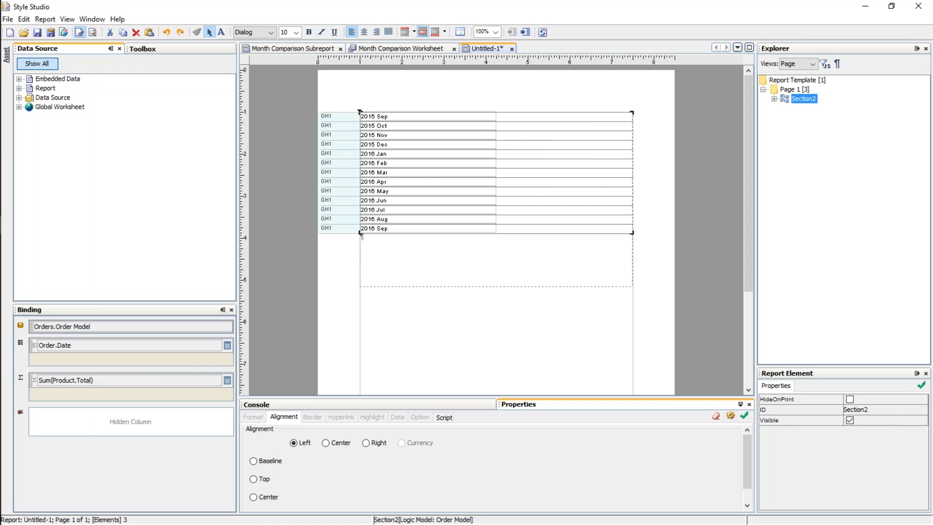
left_click_drag(513, 121, 513, 163)
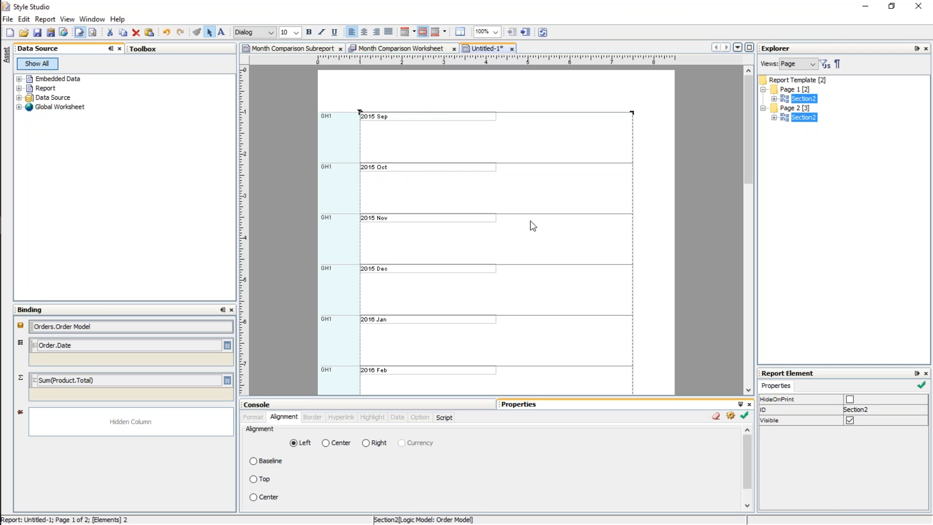
left_click(448, 120)
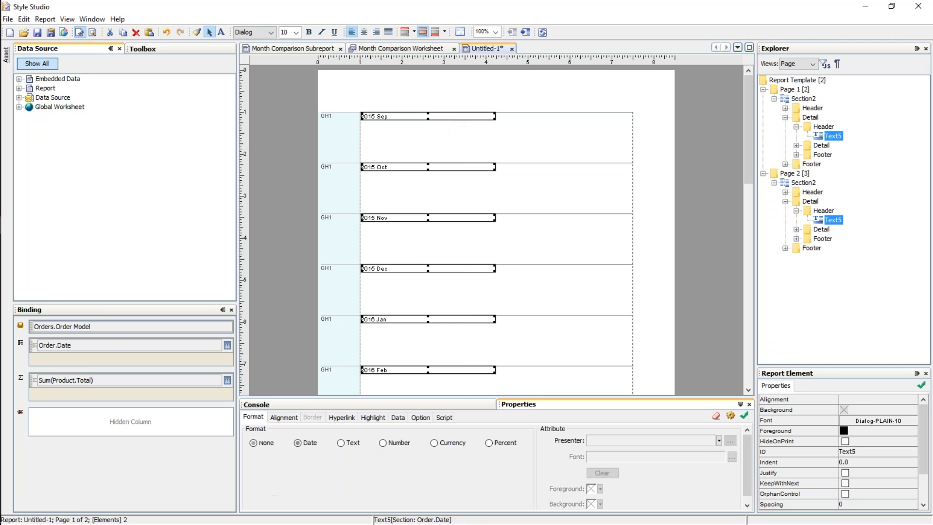
left_click_drag(495, 117, 395, 118)
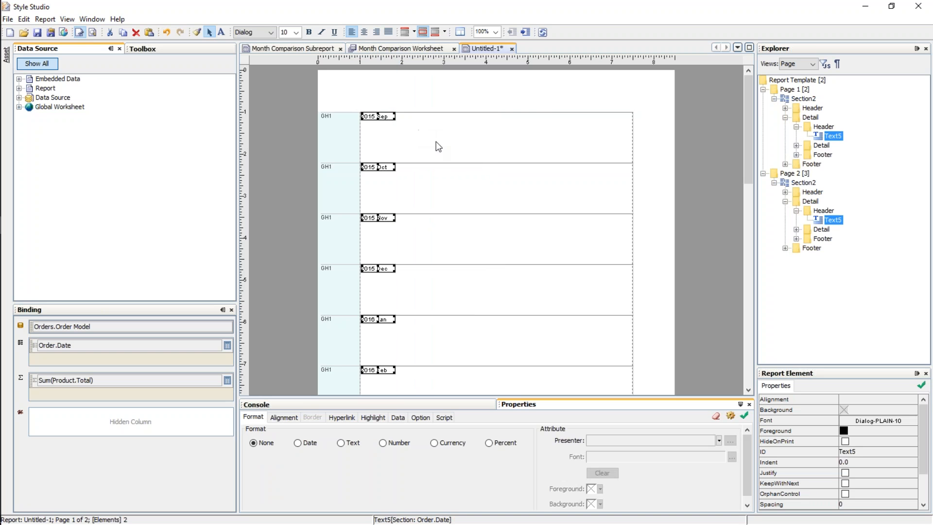
Insert an empty text element into the GH1 band, near the middle below the date.
left_click(438, 146)
right_click(436, 142)
mouse_move(480, 151)
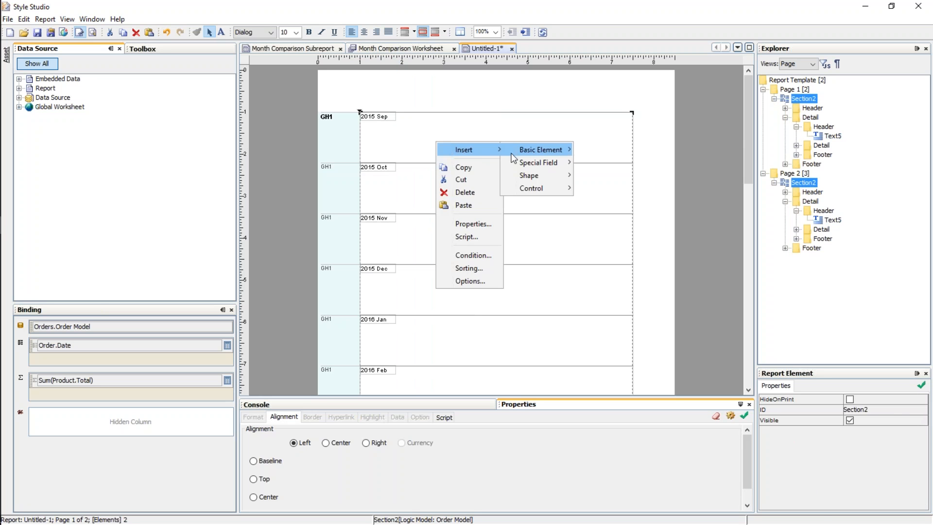
mouse_move(550, 153)
left_click(596, 149)
left_click(463, 129)
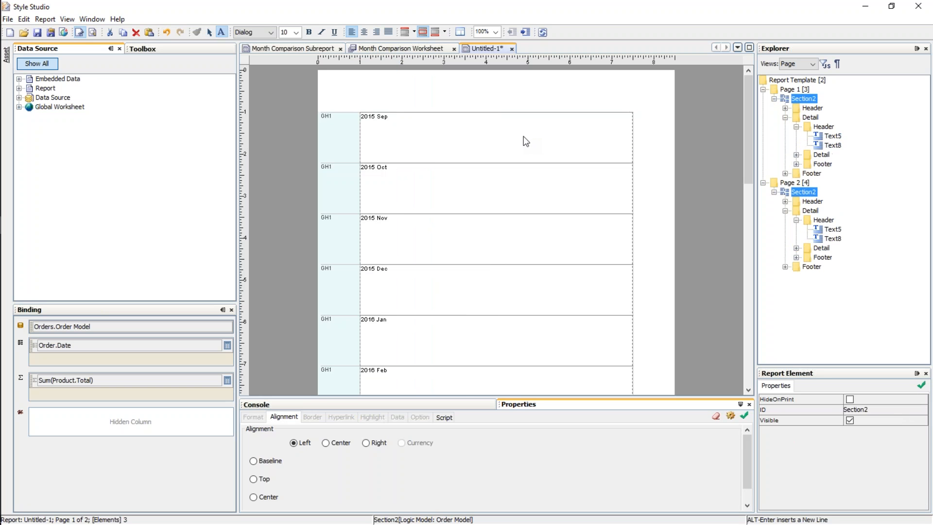
left_click(421, 131)
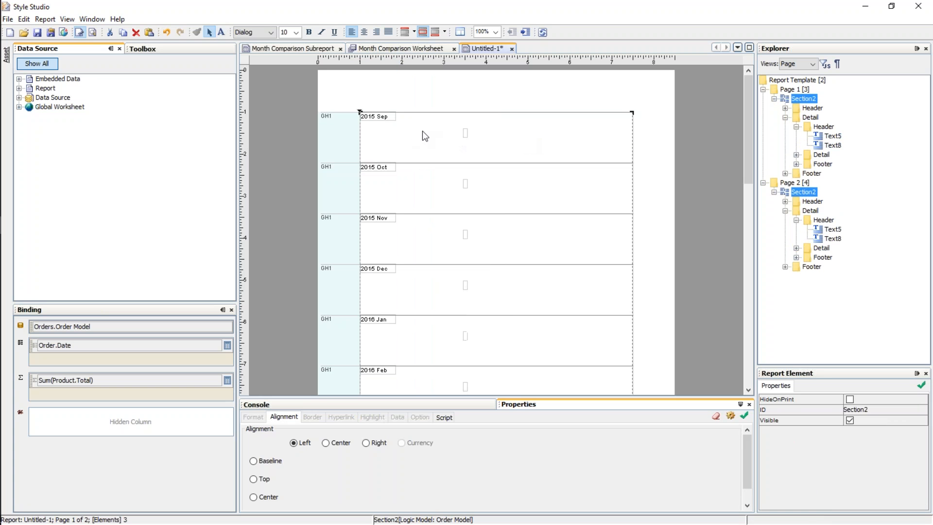
Set the new text element's content to "t".
right_click(465, 134)
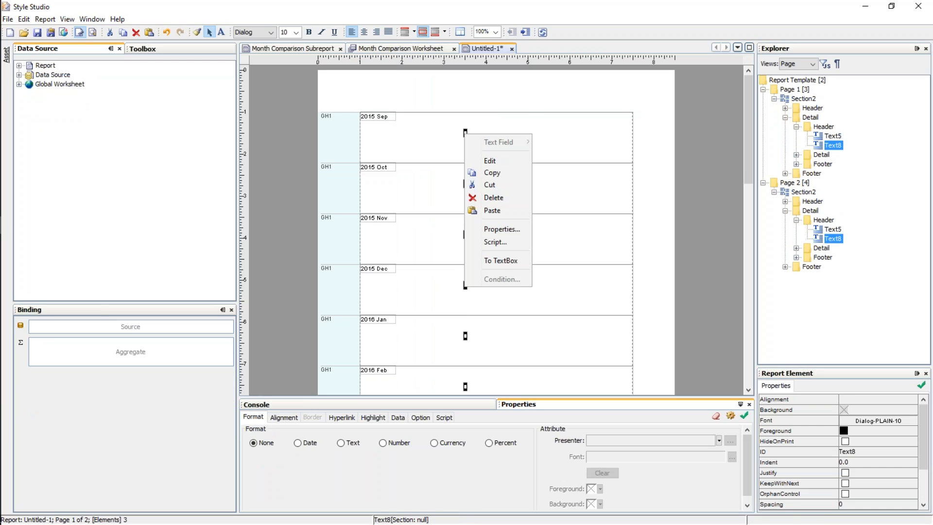
left_click(490, 161)
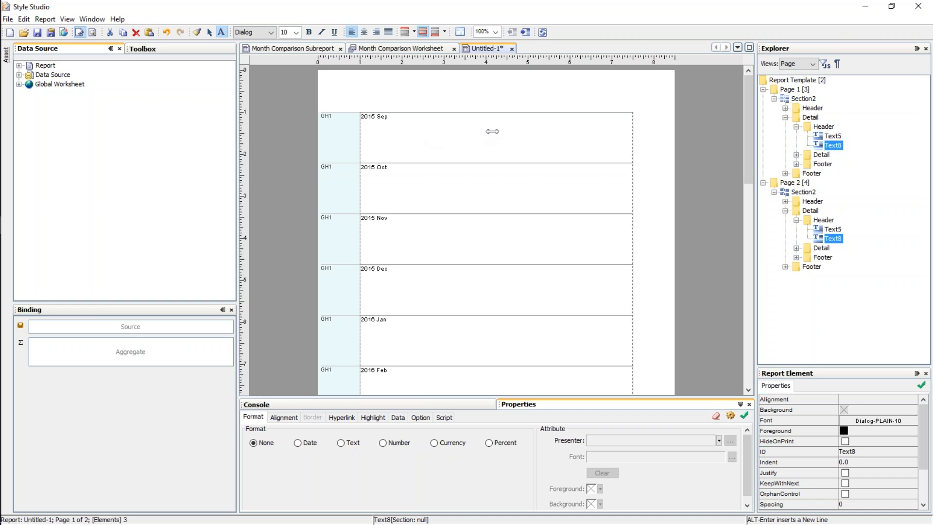
left_click(437, 136)
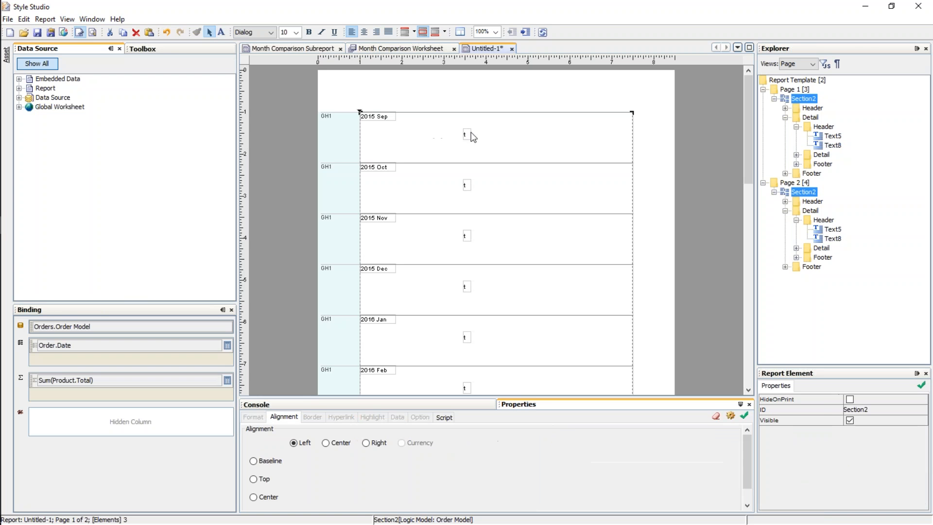
Change the "t" text element's content to "vs" and move it right beside the date text in the GH1 band.
left_click(467, 134)
right_click(467, 134)
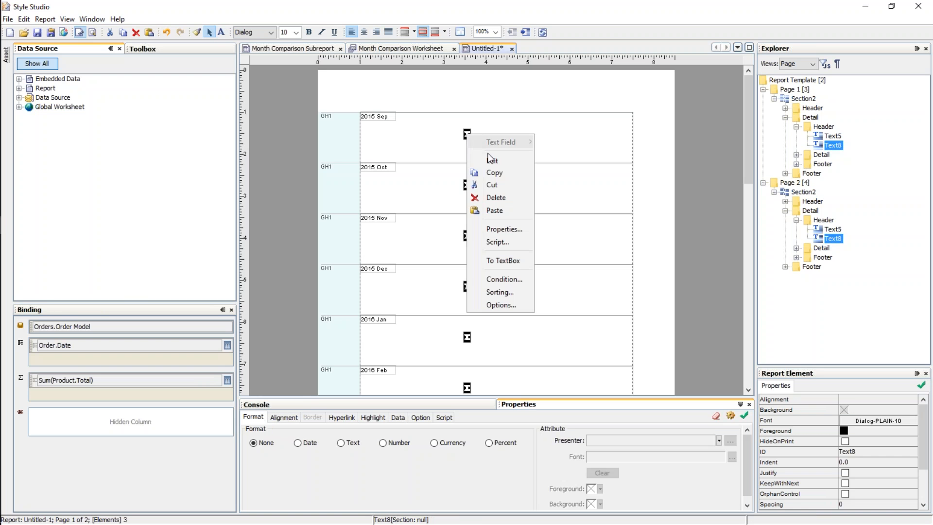
left_click(495, 158)
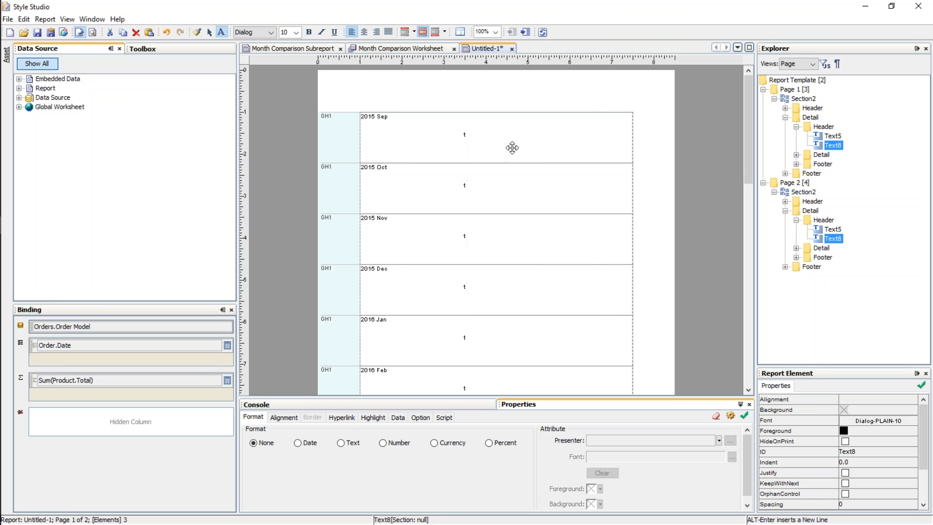
double_click(468, 138)
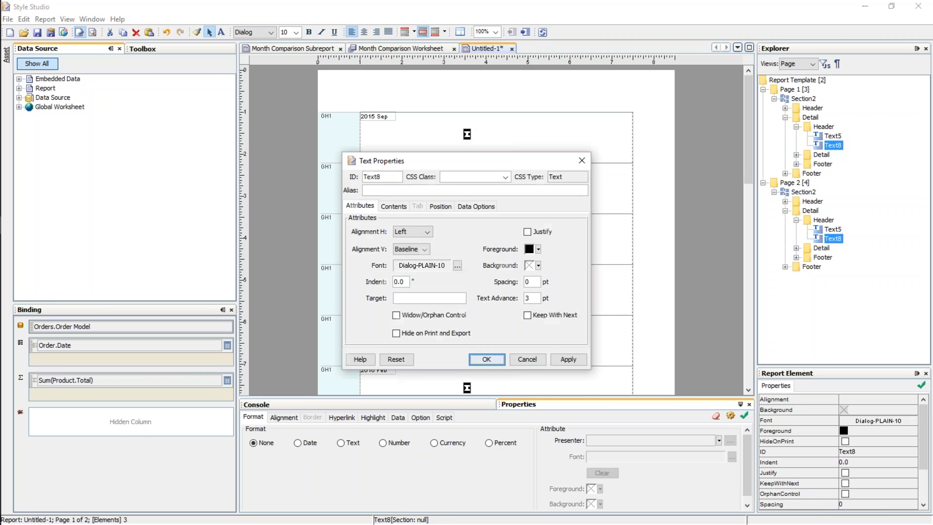
left_click(393, 206)
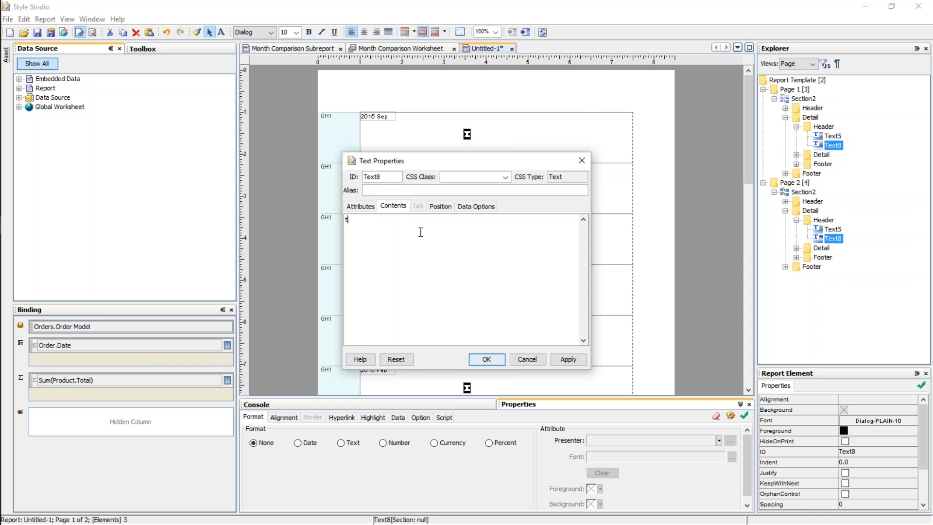
key("BackSpace")
type("vs")
left_click(481, 363)
left_click_drag(467, 134, 399, 116)
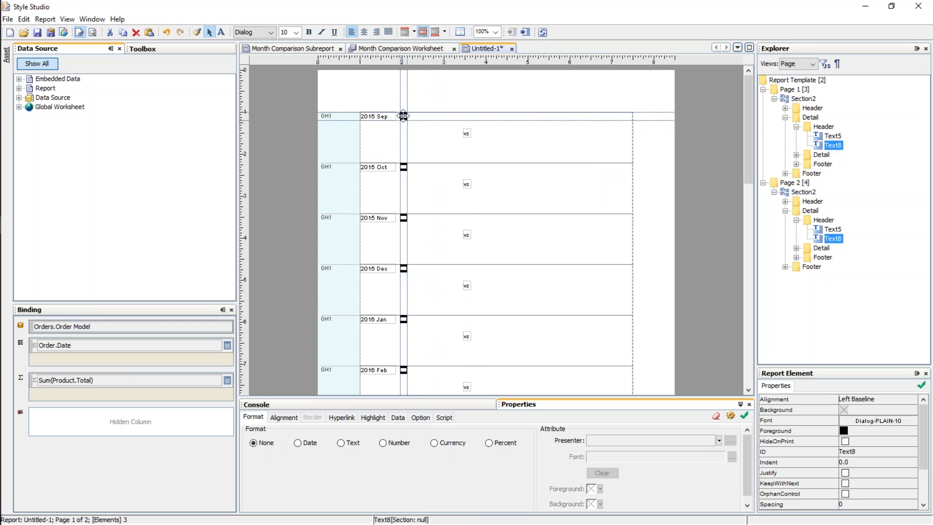
left_click(425, 118)
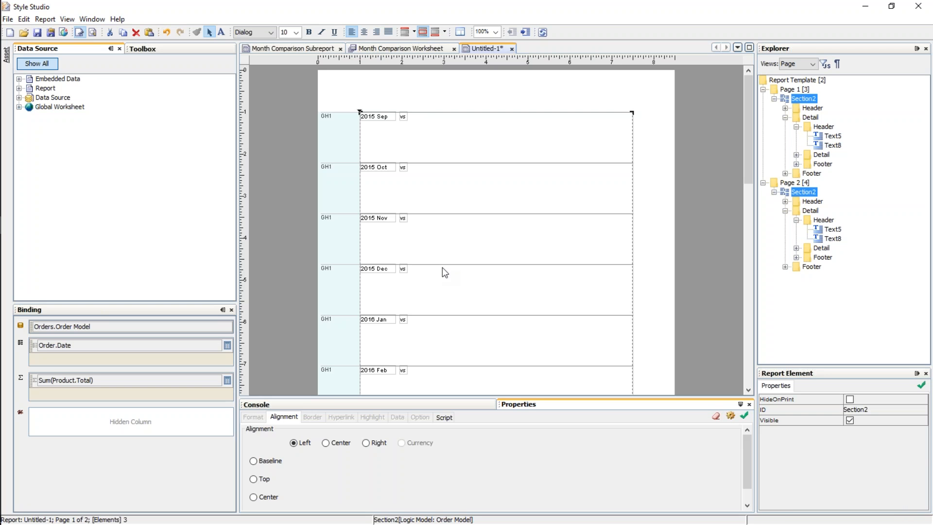
Start a script-based calculated field on the Orders data source's Order Model, named NextMonth with return data type Date.
left_click(19, 97)
left_click(30, 116)
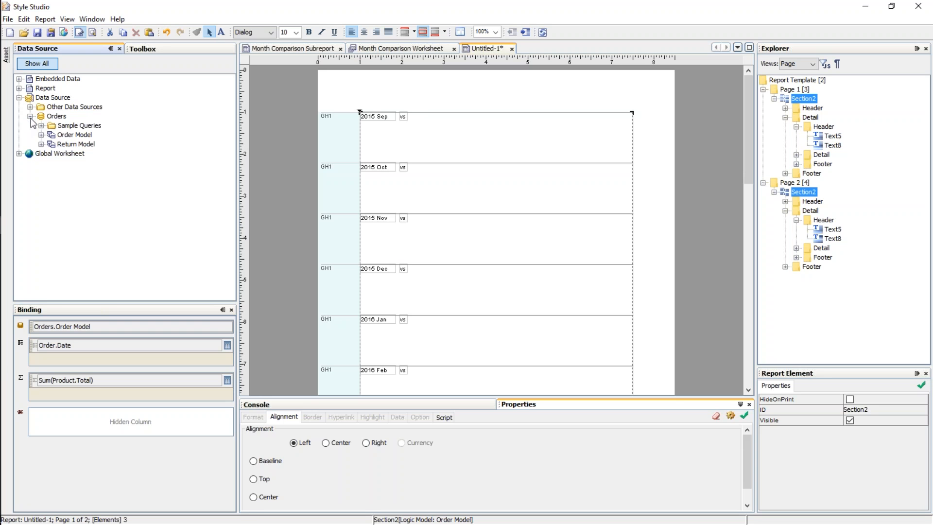
right_click(72, 136)
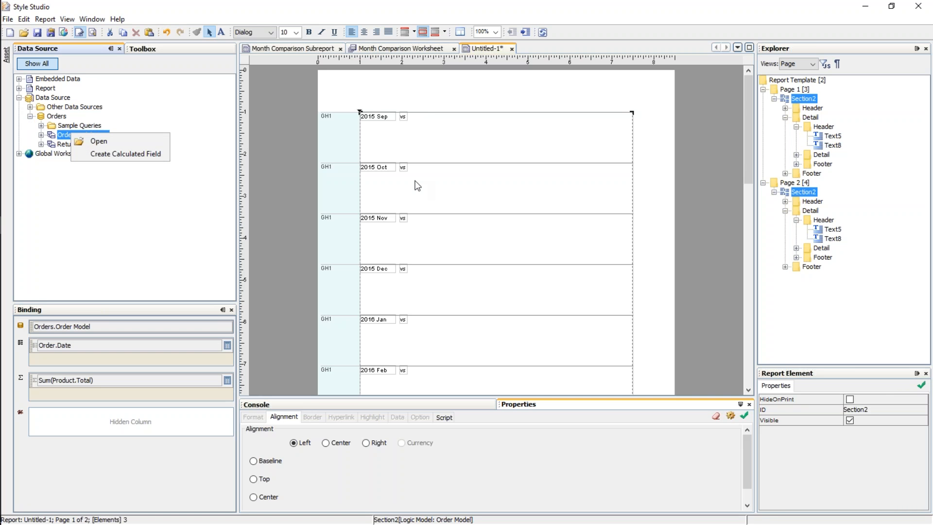
left_click(129, 153)
type("NextDate")
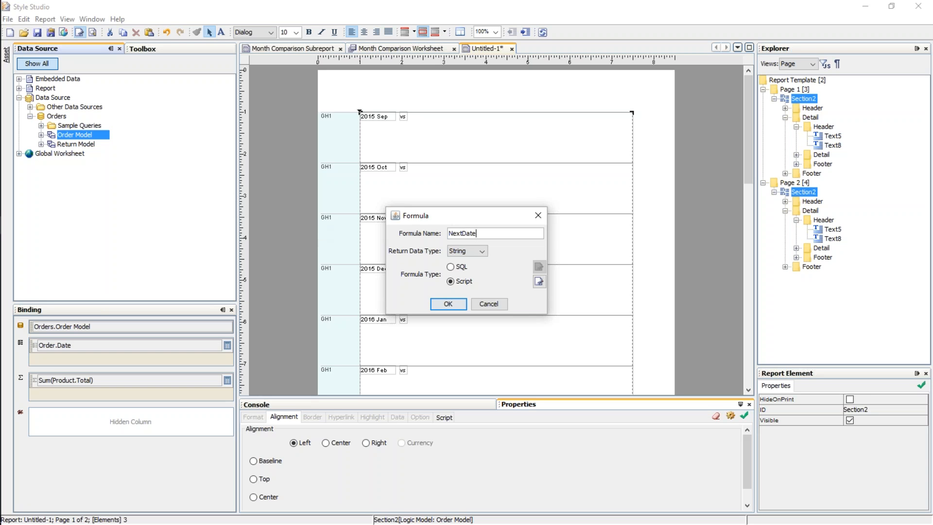
key("BackSpace")
key("BackSpace")
key("BackSpace")
key("BackSpace")
type("Month")
left_click(481, 250)
left_click(484, 309)
left_click(464, 321)
Define the NextMonth script as dateAdd('m',1,field['Order.Date']) and save the calculated field.
left_click(539, 280)
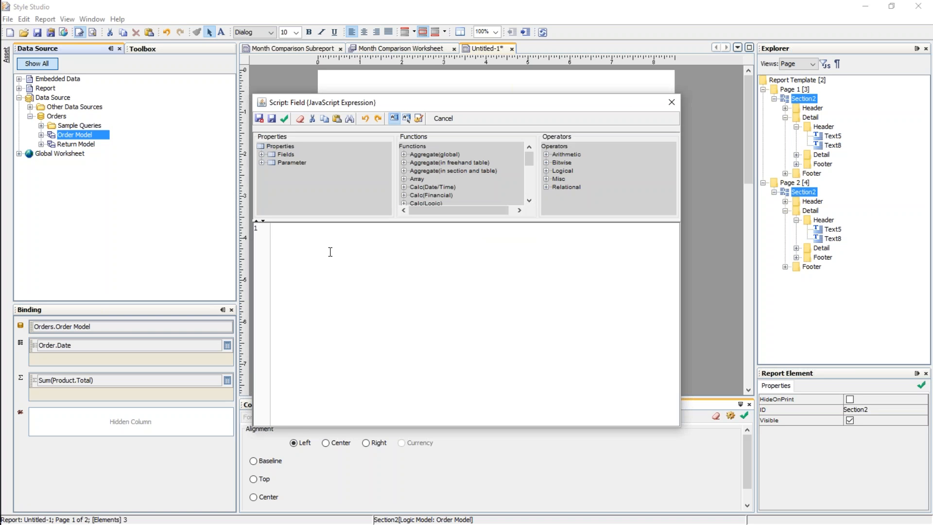
type("dateAdd")
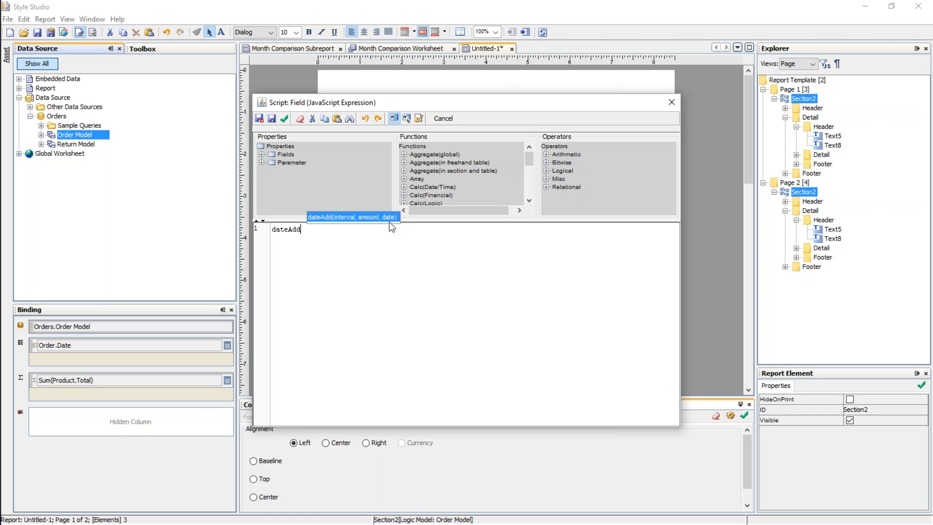
type("(")
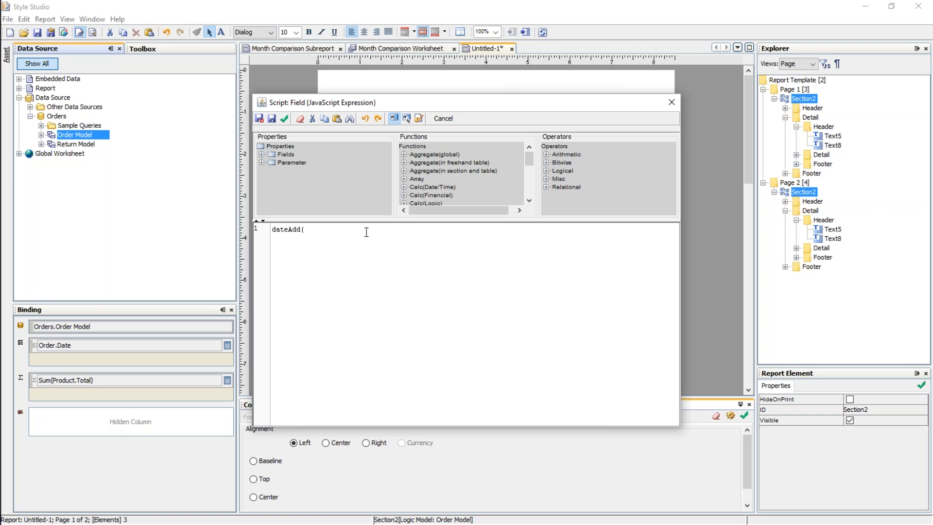
type("'m',1,")
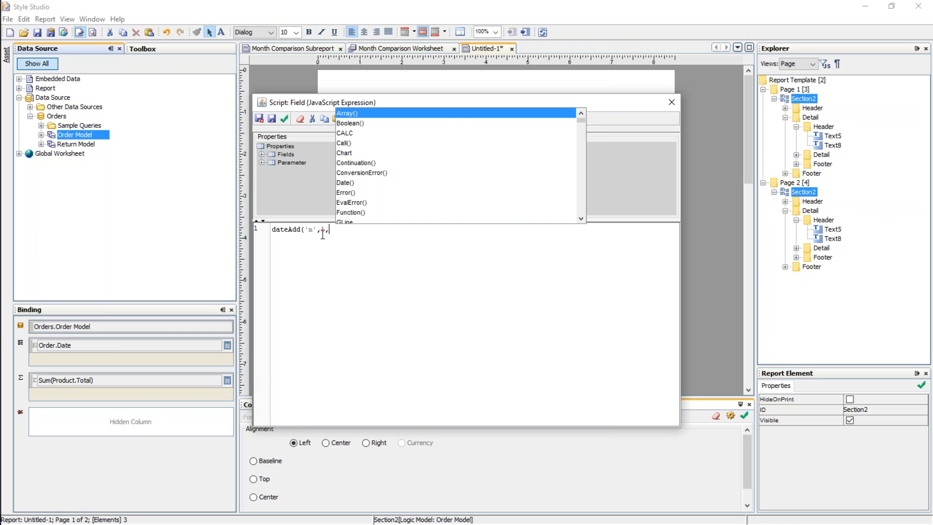
type(",")
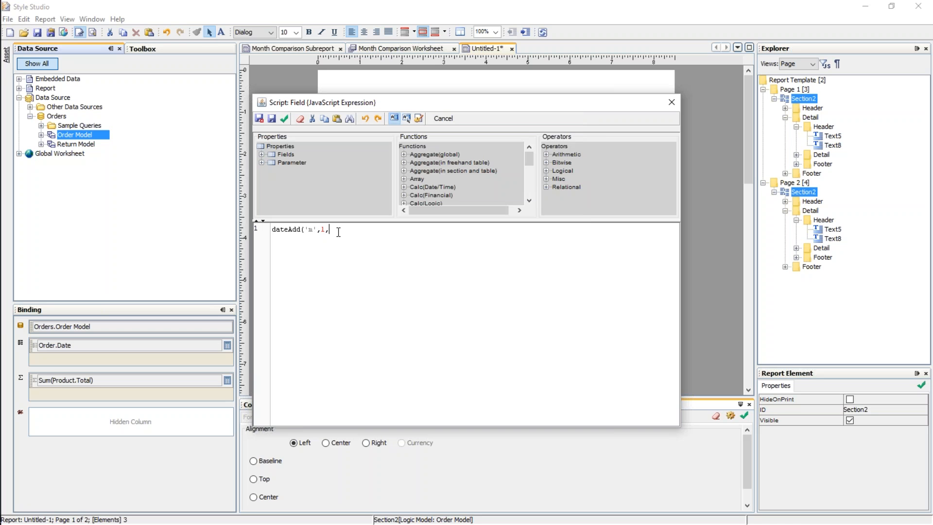
left_click(262, 155)
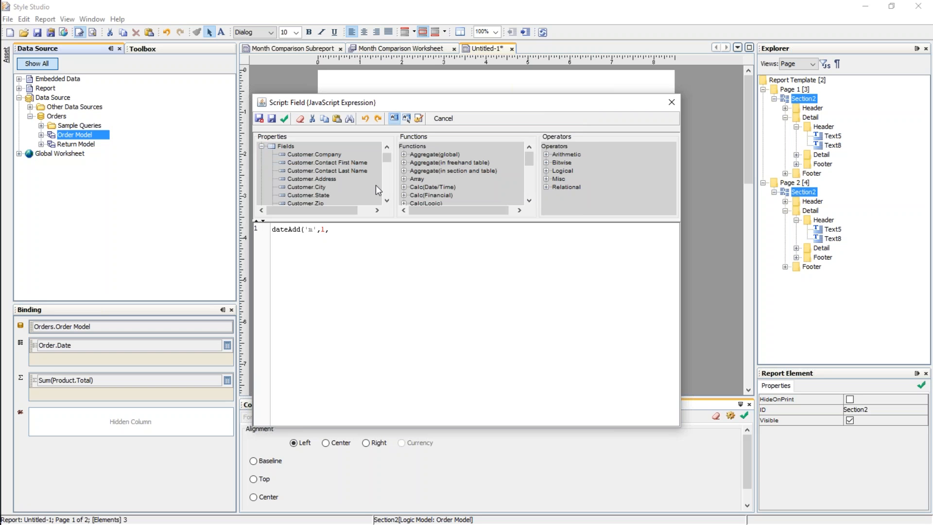
scroll(389, 185, "down", 2)
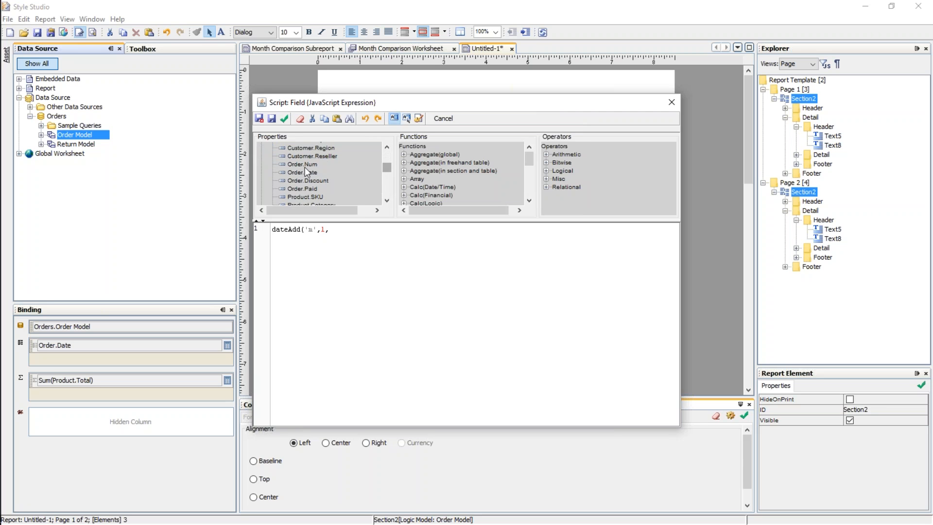
scroll(384, 171, "up", 3)
scroll(386, 171, "down", 4)
double_click(312, 151)
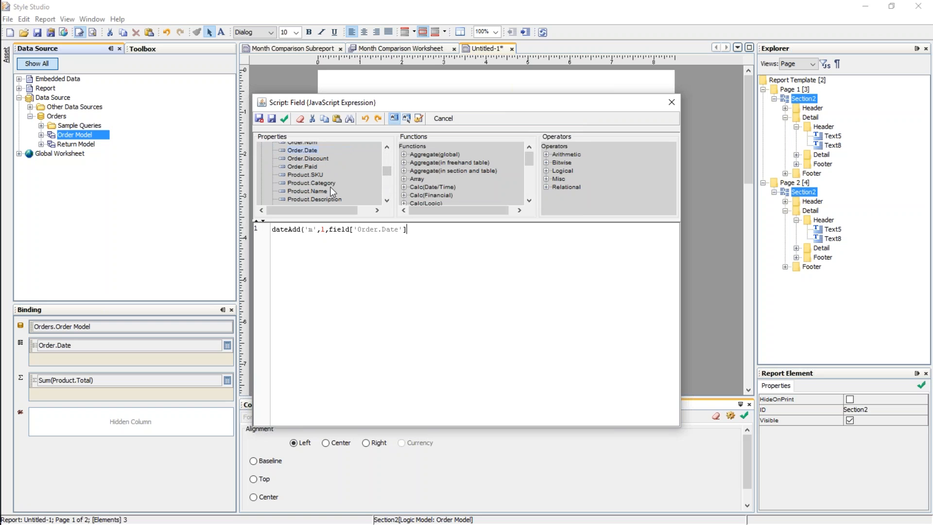
type(")")
left_click(260, 118)
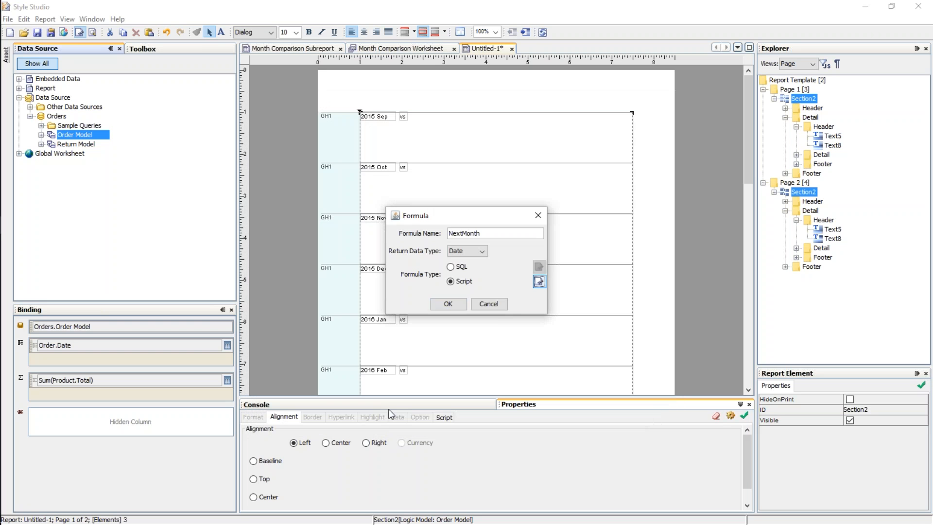
left_click(448, 304)
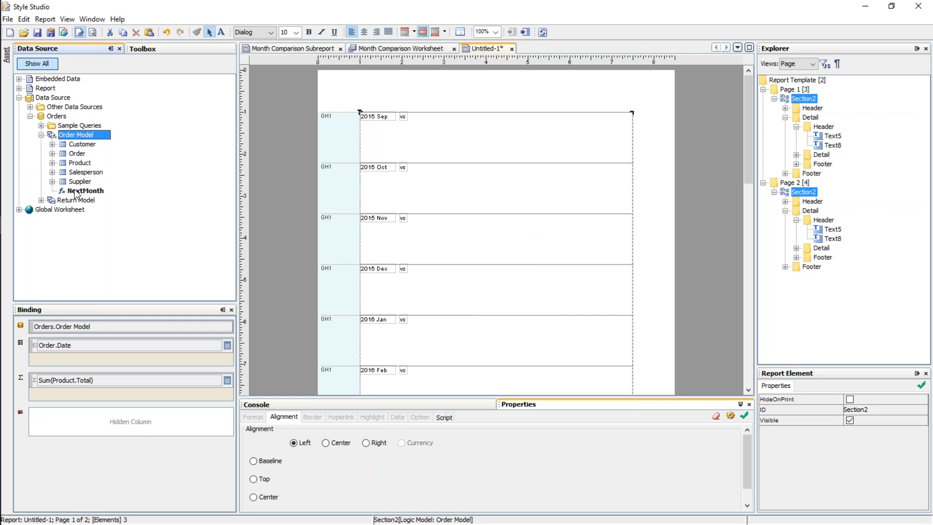
Place the NextMonth field after "vs" in the group header and set its grouping level to Month.
left_click(78, 193)
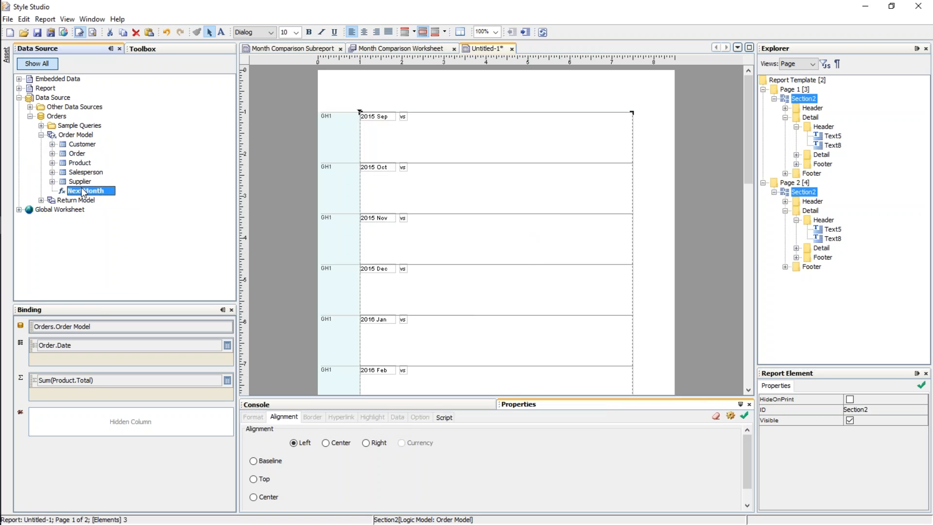
left_click_drag(89, 195, 432, 117)
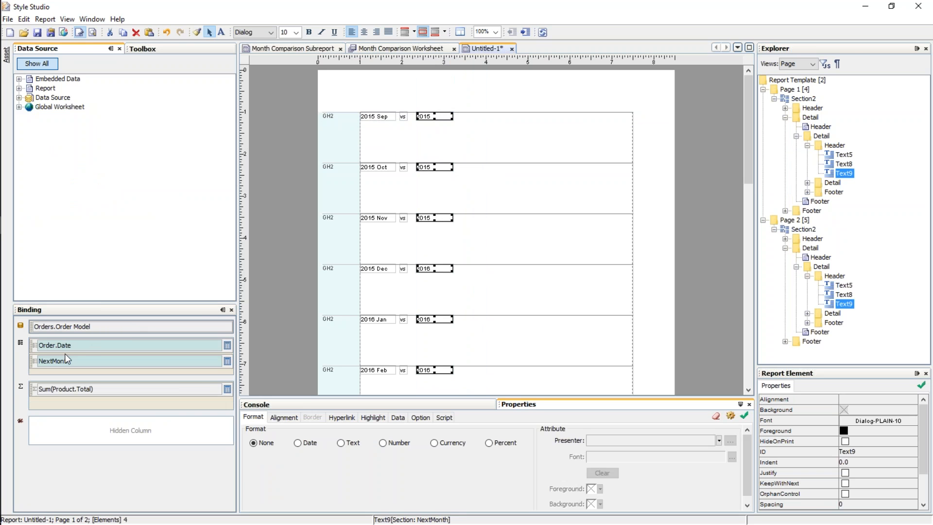
left_click(227, 361)
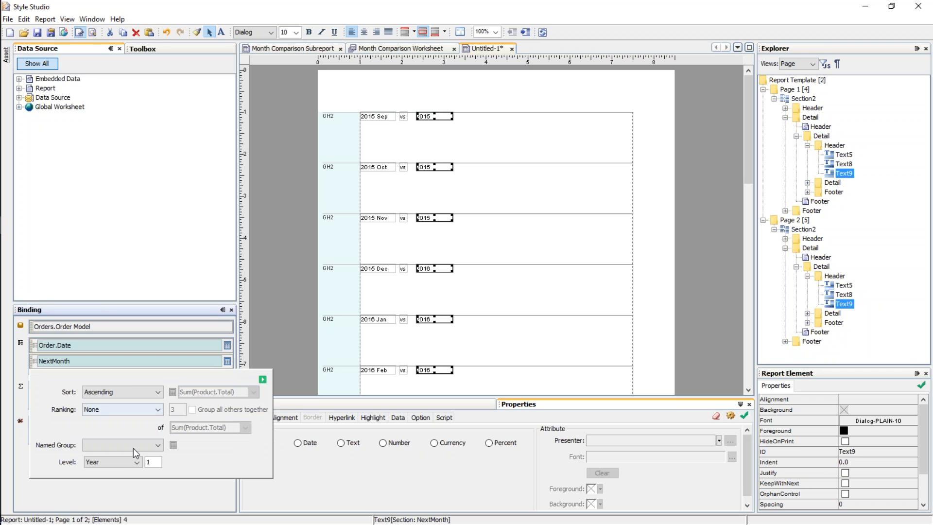
left_click(117, 463)
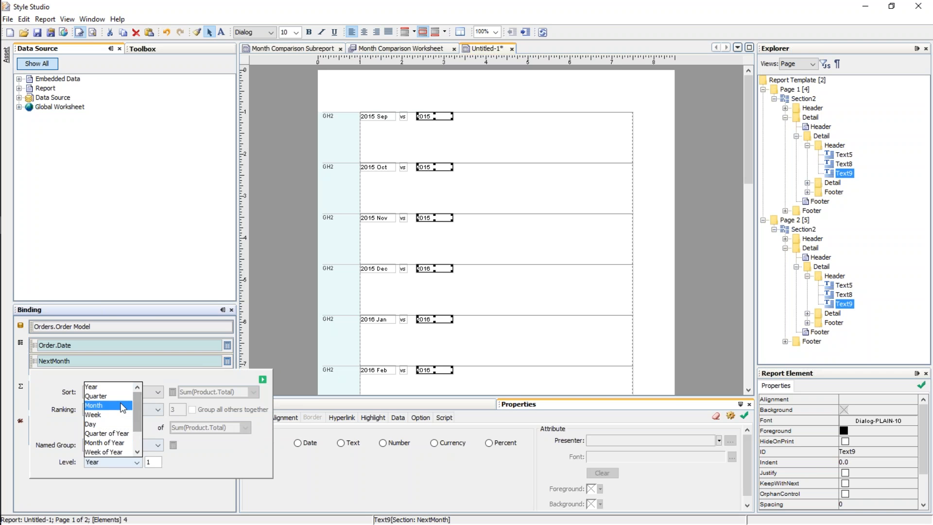
left_click(105, 408)
left_click(262, 379)
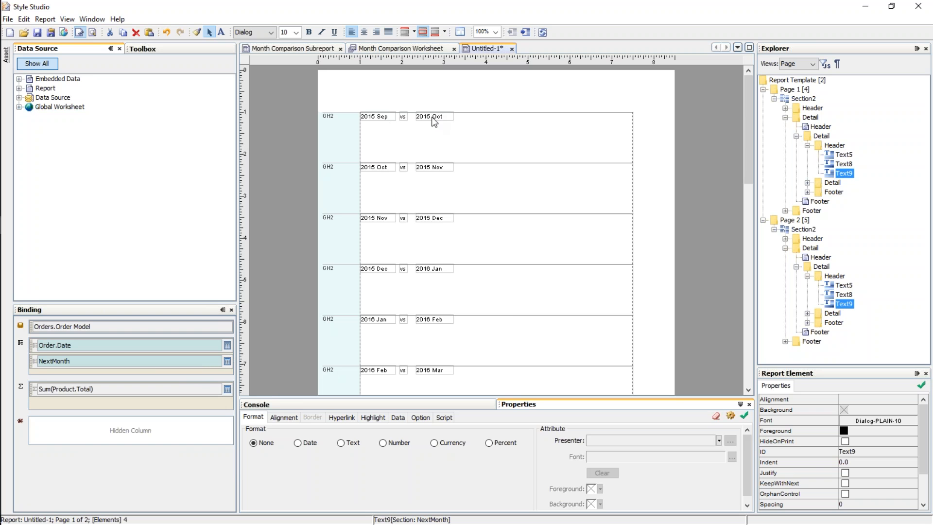
Nudge the NextMonth text closer to the "vs" text in the group header.
left_click(436, 166)
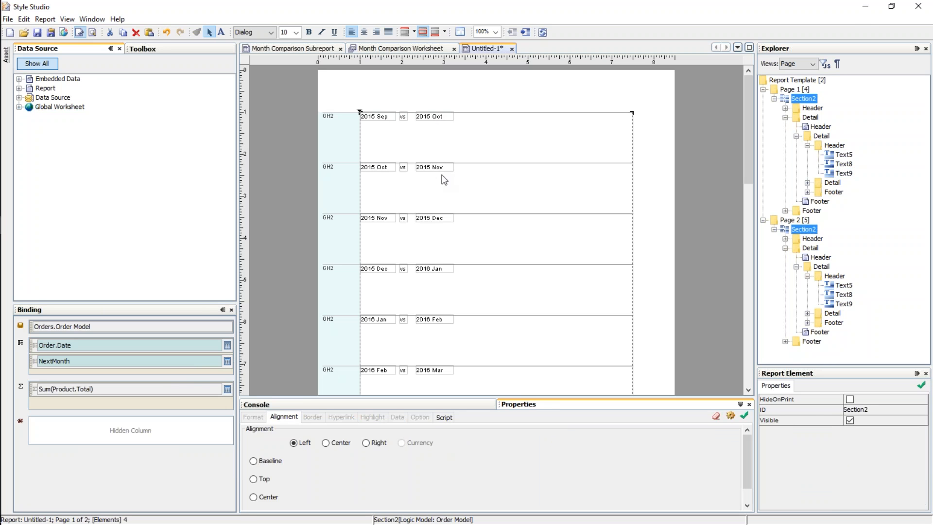
left_click(436, 168)
key("Left")
key("Left")
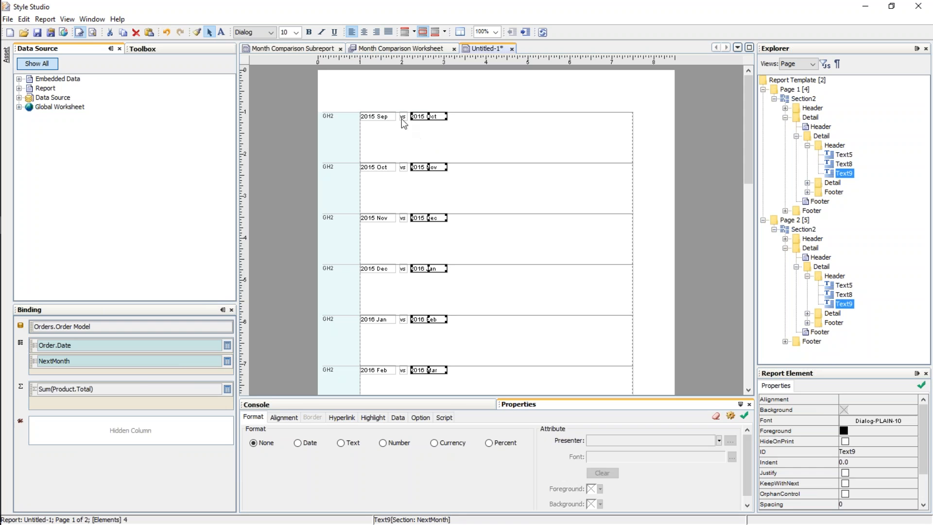
left_click(377, 117)
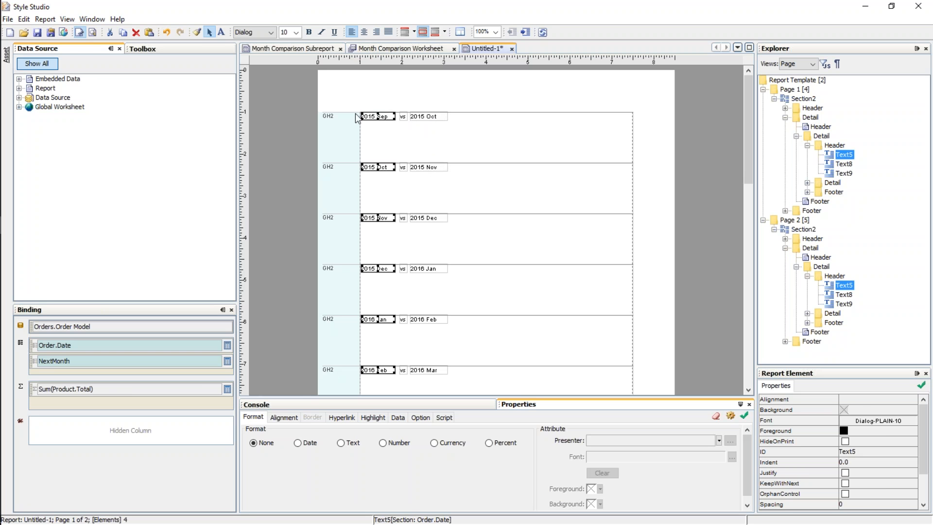
Turn on New Page Before for Header 2 of the Order.Date group in the section's properties.
left_click(442, 145)
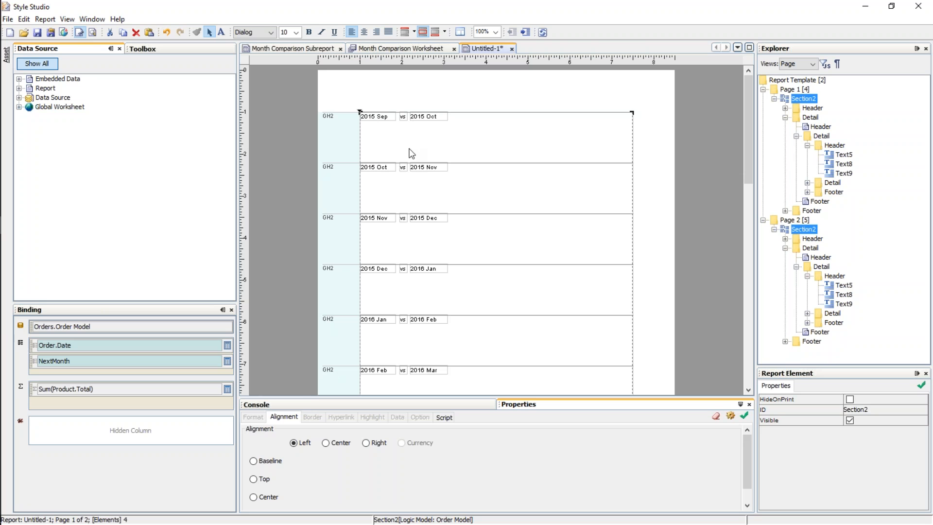
left_click(351, 150)
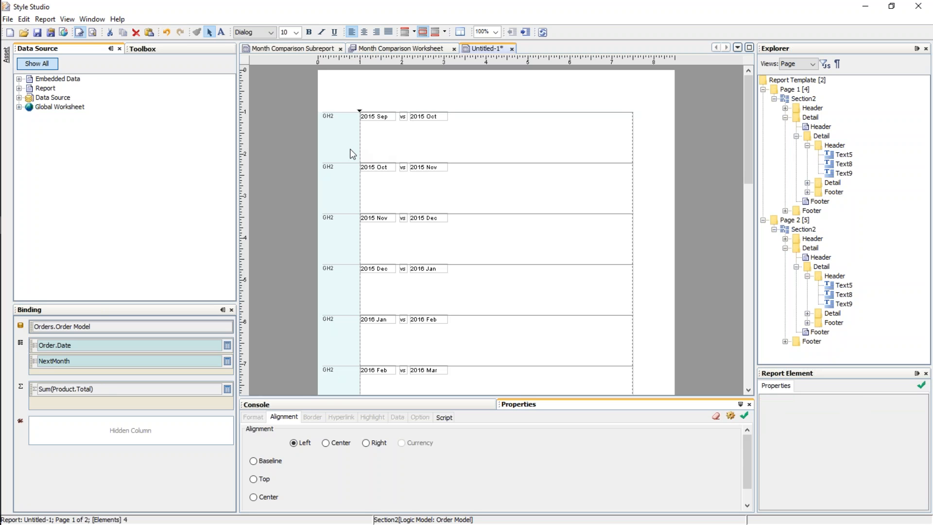
left_click(374, 154)
right_click(373, 154)
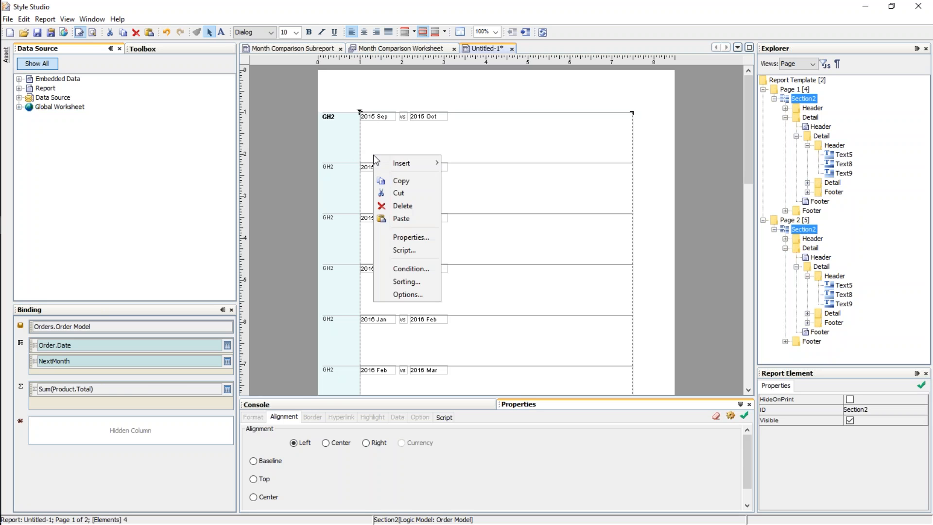
left_click(416, 239)
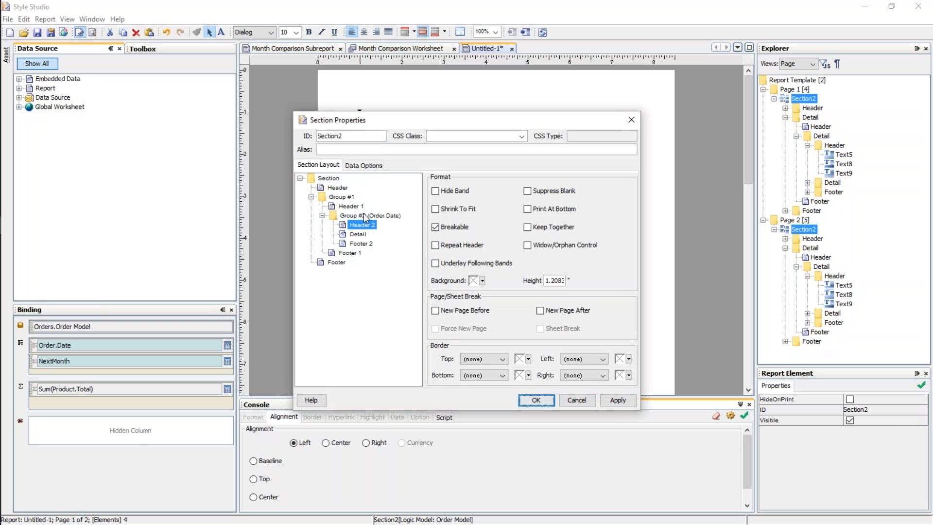
left_click(351, 207)
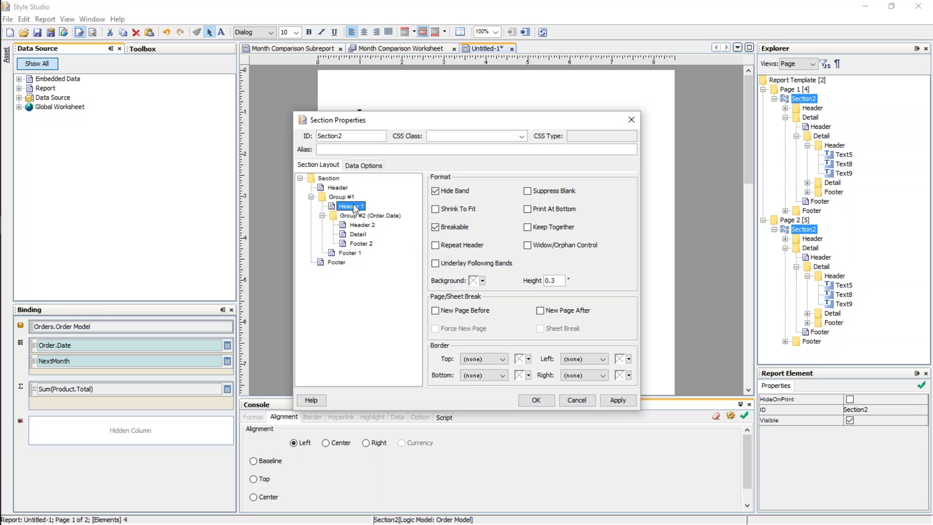
left_click(365, 226)
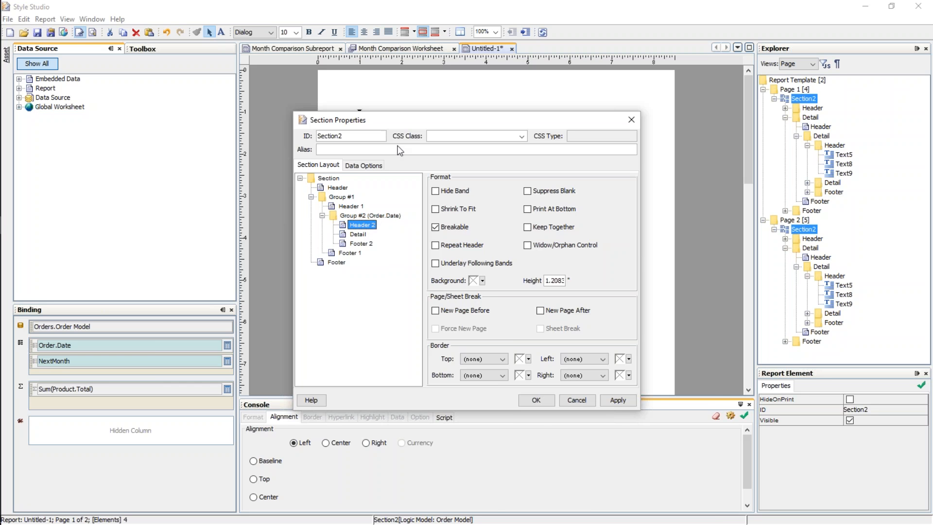
left_click_drag(386, 128, 461, 255)
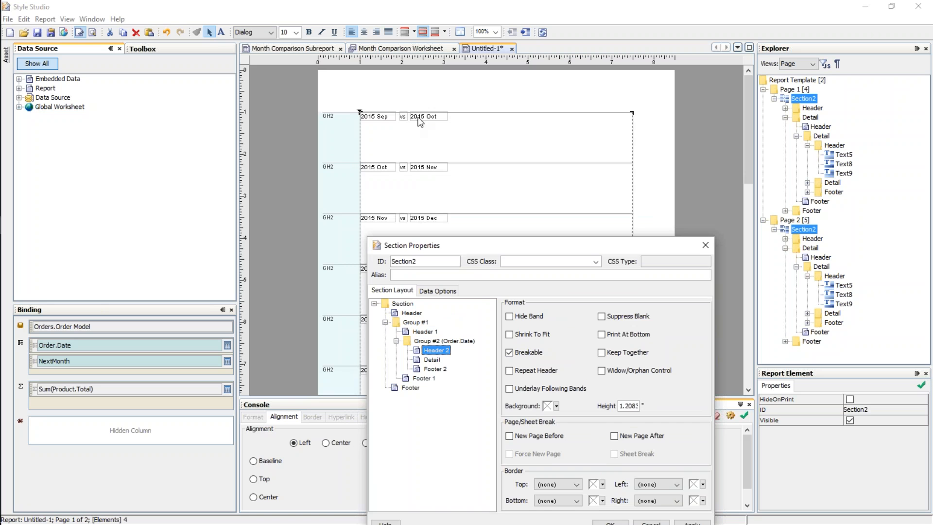
left_click_drag(494, 243, 445, 138)
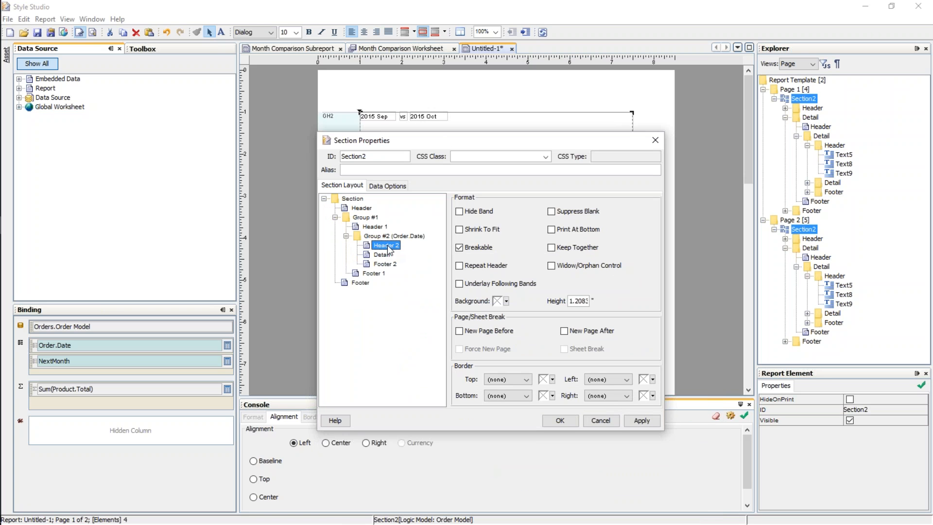
left_click(460, 331)
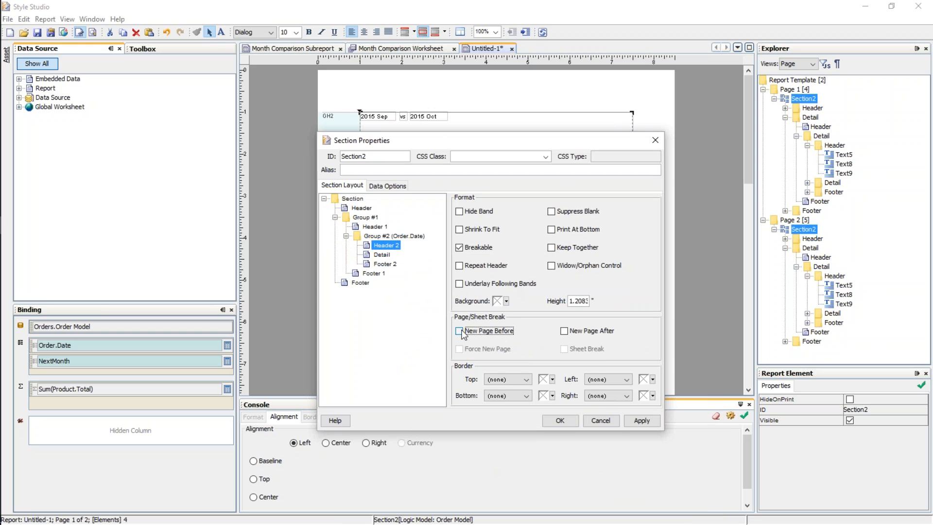
left_click(568, 420)
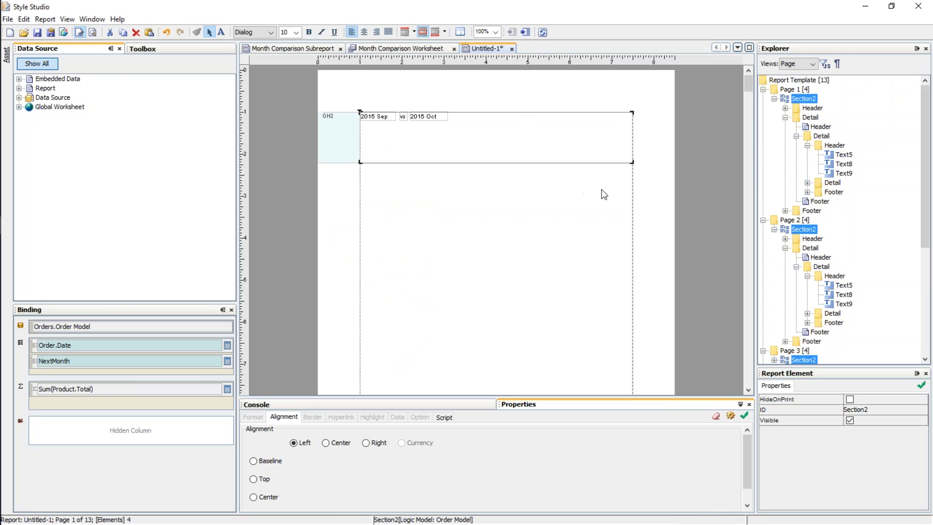
Enlarge the group header band on the first page to about 3 inches high.
scroll(516, 224, "down", 10)
scroll(509, 224, "down", 5)
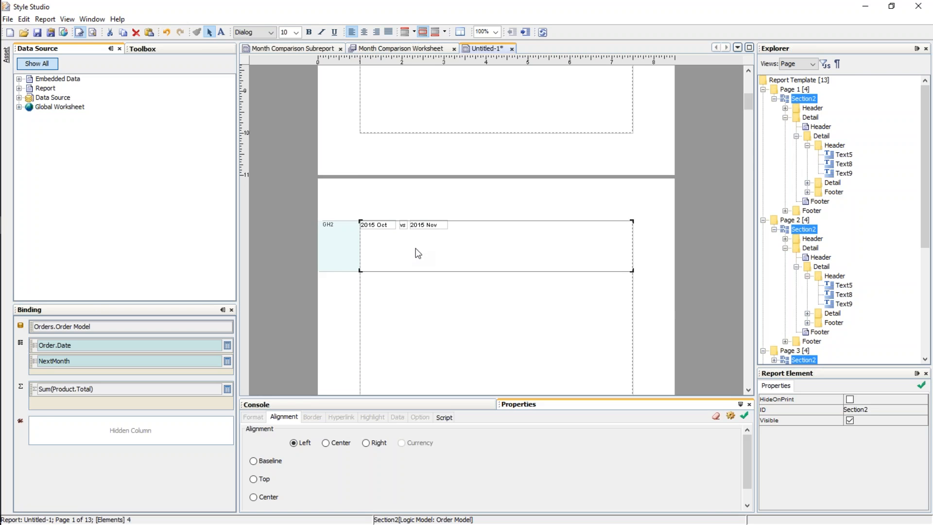
scroll(458, 250, "down", 15)
scroll(475, 250, "down", 15)
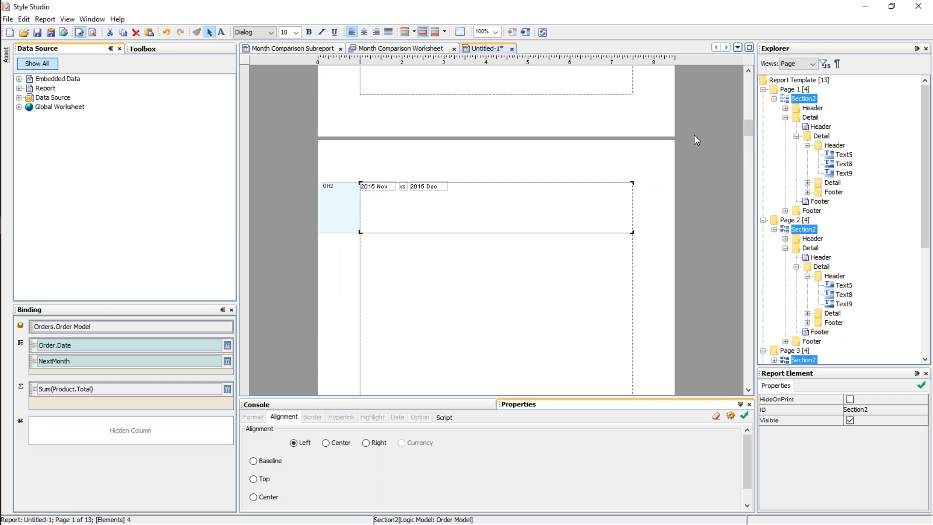
left_click_drag(750, 123, 748, 77)
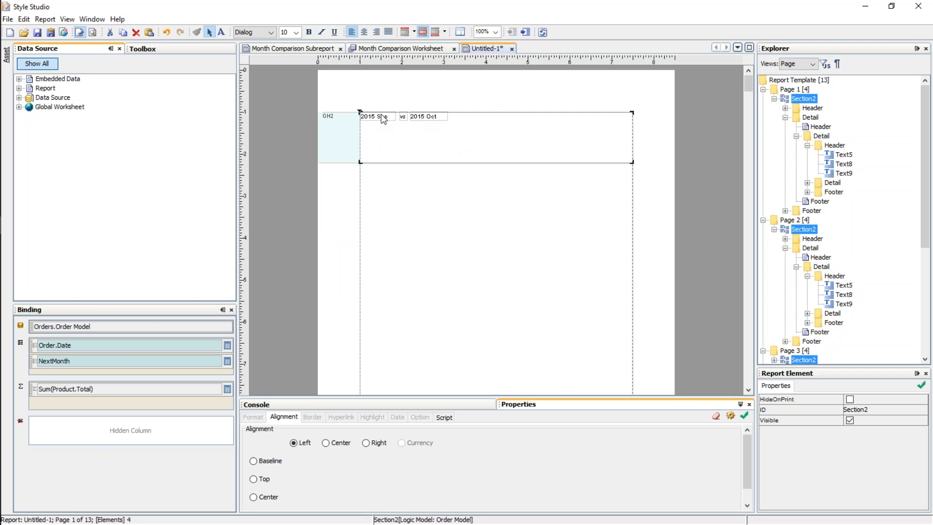
left_click_drag(433, 163, 433, 240)
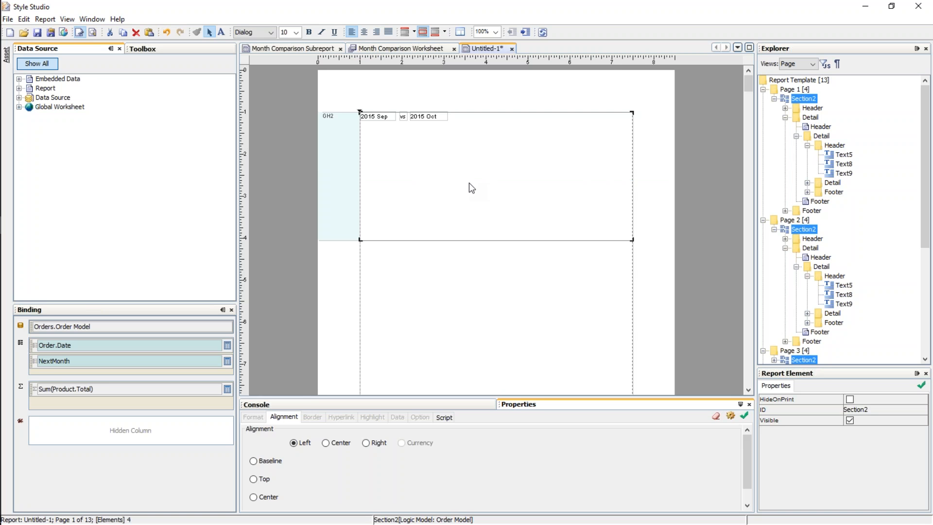
Examine the Order.Date and NextMonth fields in the group headers on the first two pages.
left_click(377, 118)
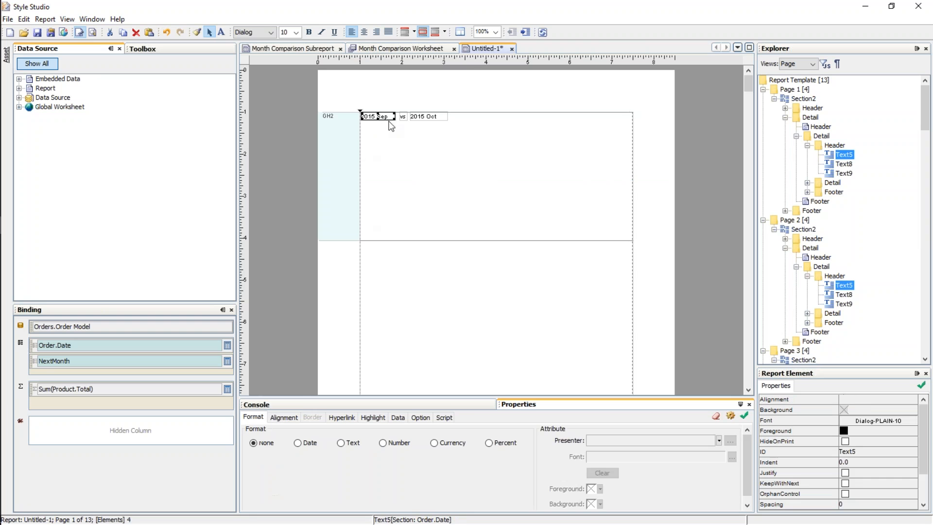
left_click(426, 118)
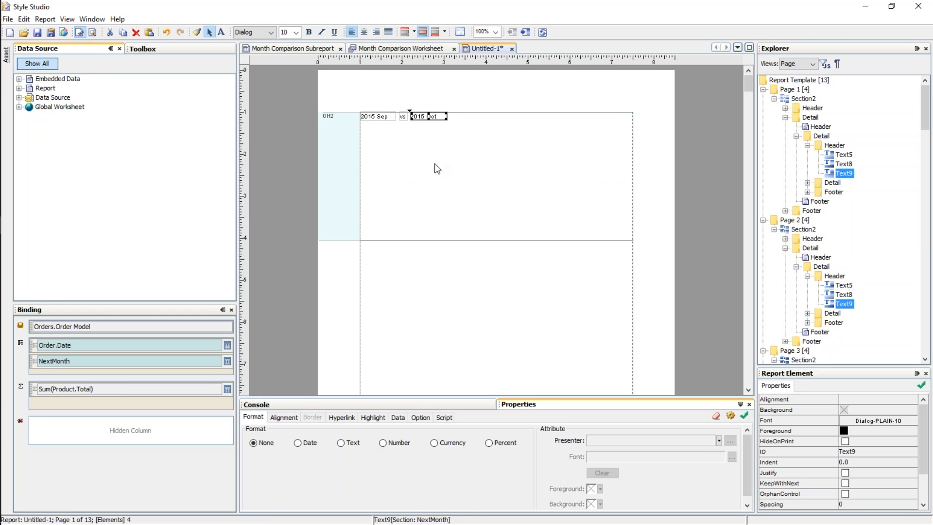
left_click(376, 116)
left_click(419, 117)
scroll(475, 245, "down", 3)
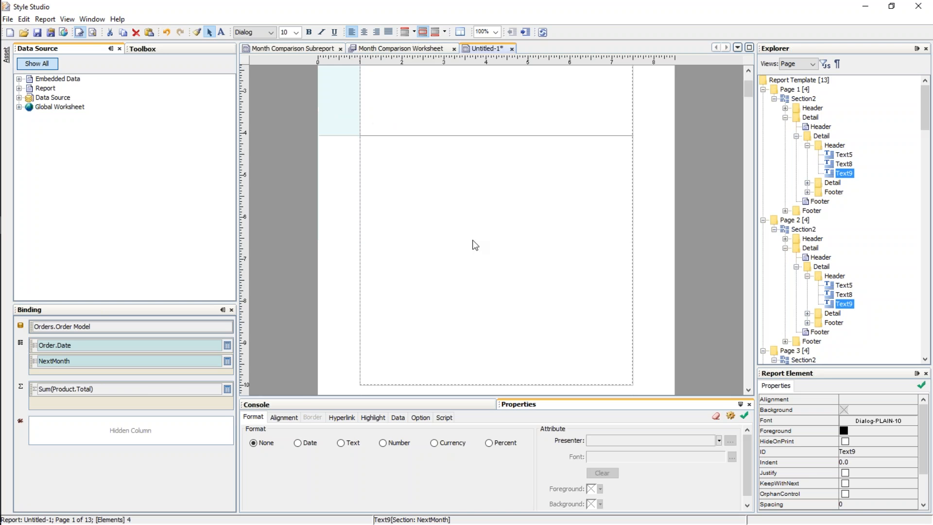
scroll(506, 148, "down", 8)
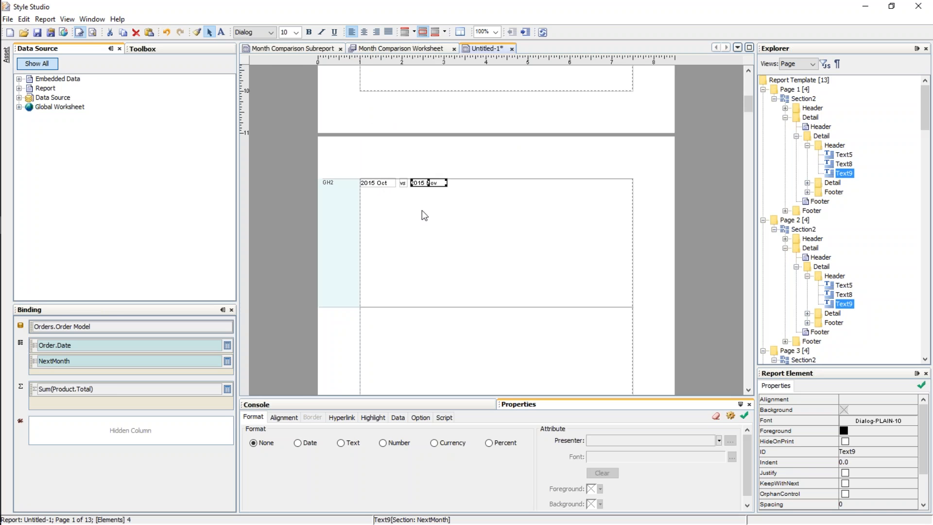
left_click(383, 183)
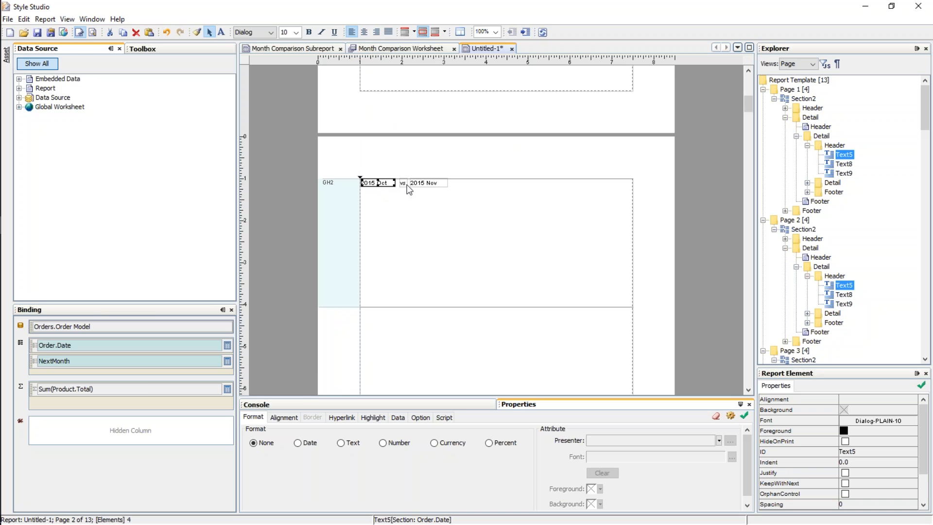
left_click(419, 183)
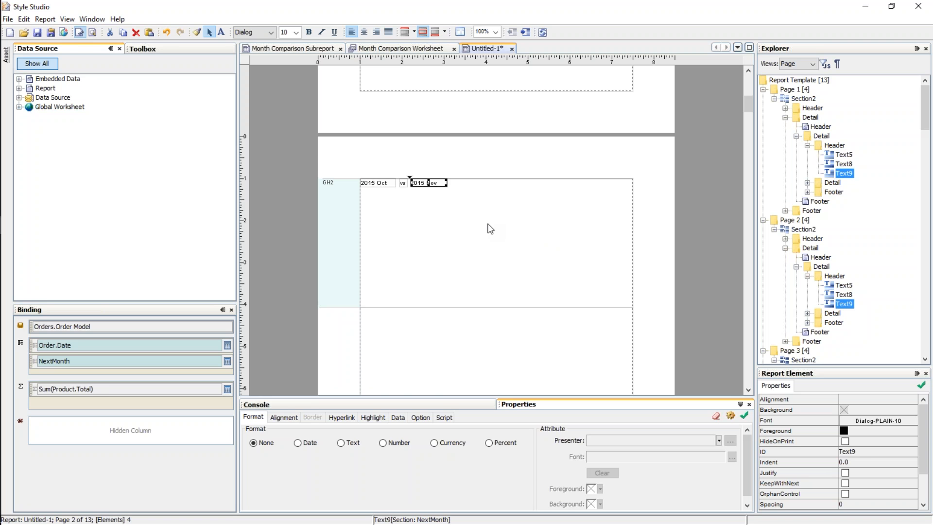
scroll(490, 229, "up", 6)
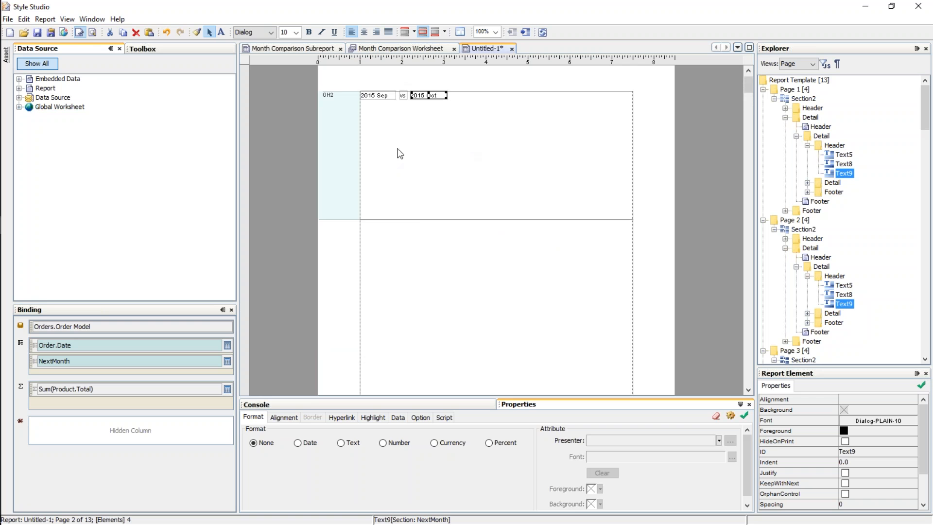
scroll(417, 212, "up", 1)
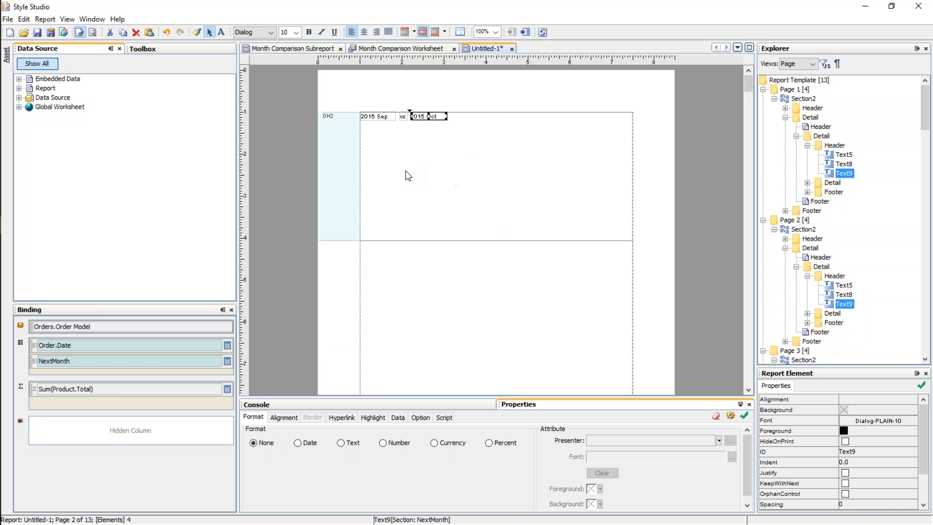
Insert a Subreport element into the group header beneath the month comparison texts.
left_click(442, 171)
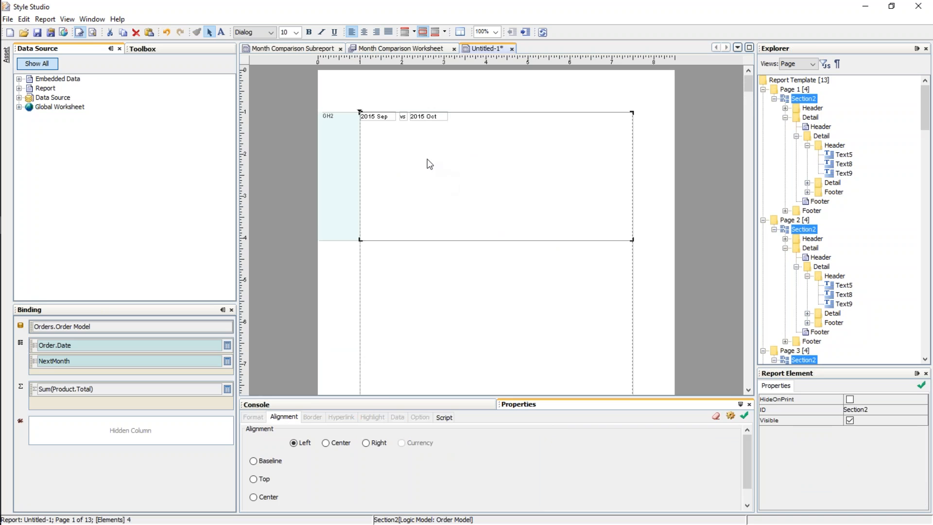
right_click(429, 159)
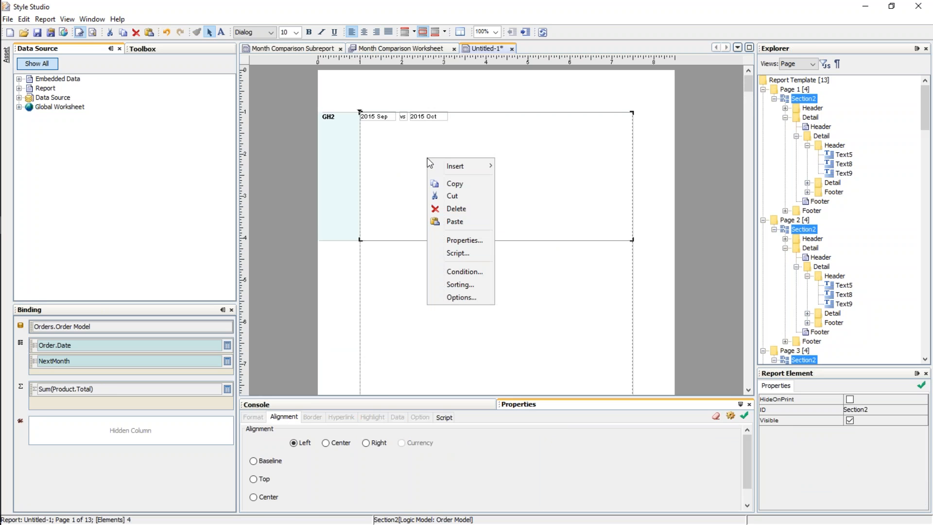
mouse_move(462, 167)
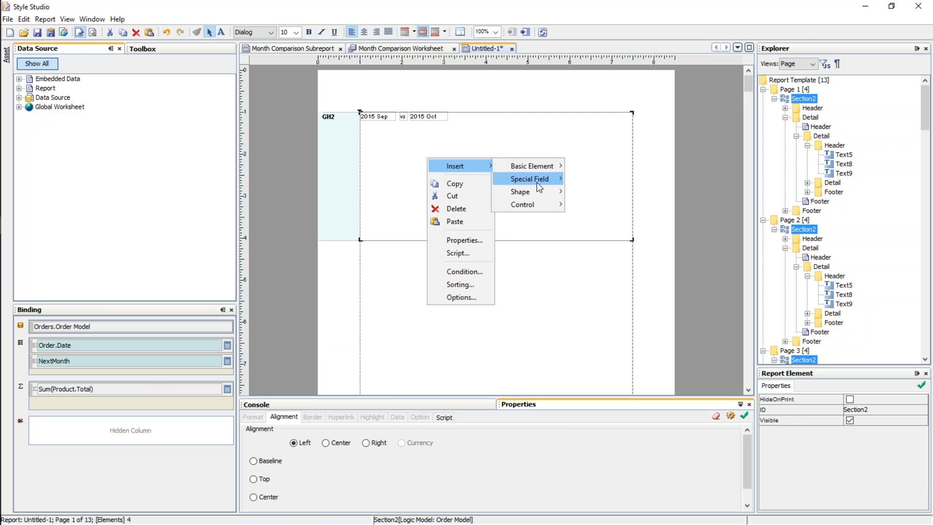
mouse_move(552, 178)
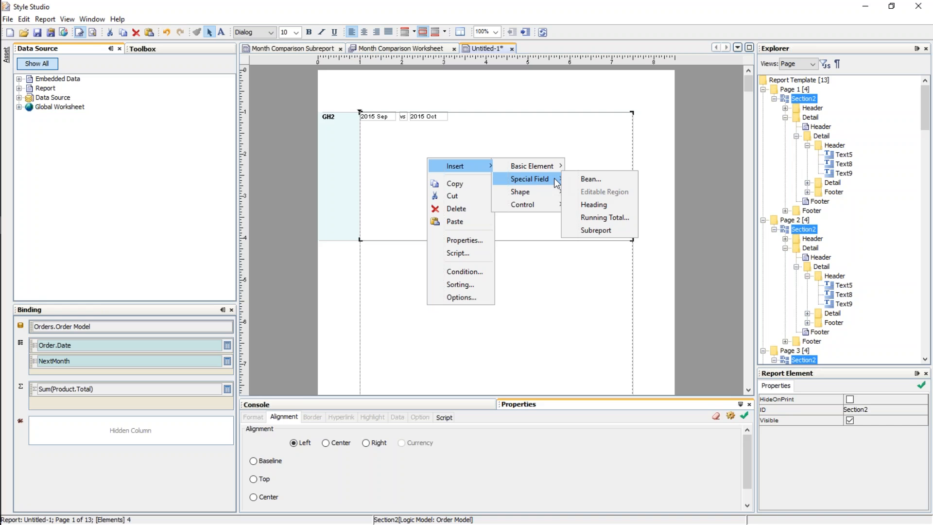
left_click(606, 232)
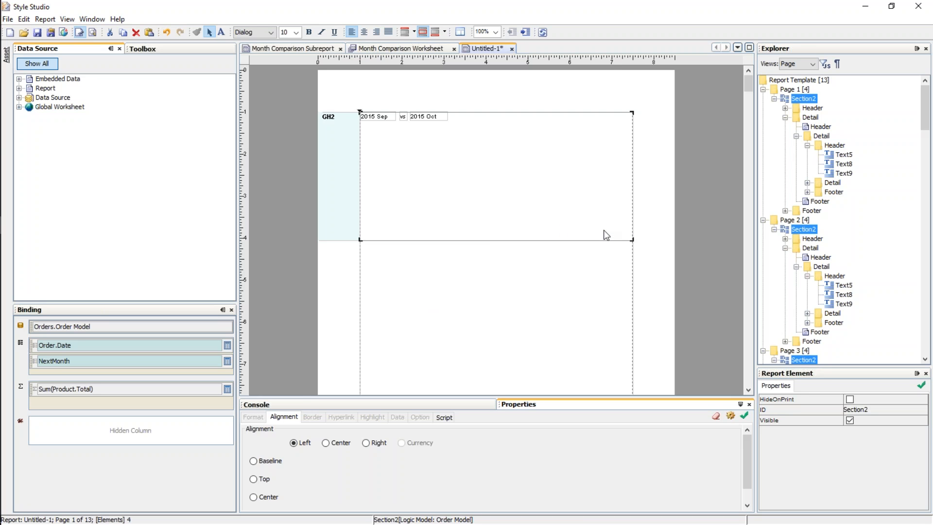
left_click(465, 177)
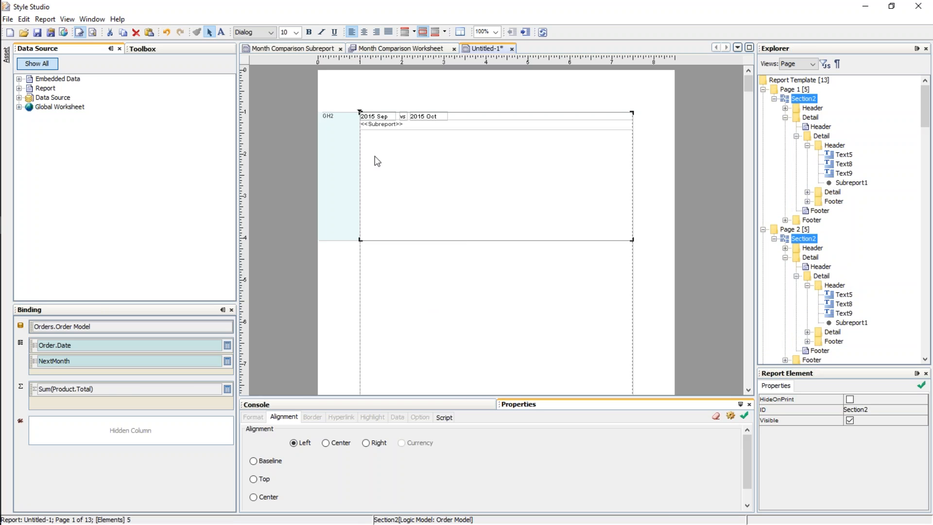
Move the subreport element down slightly to leave a gap below the month comparison texts.
left_click(446, 125)
key("Down")
key("Down")
key("Down")
key("Down")
key("Down")
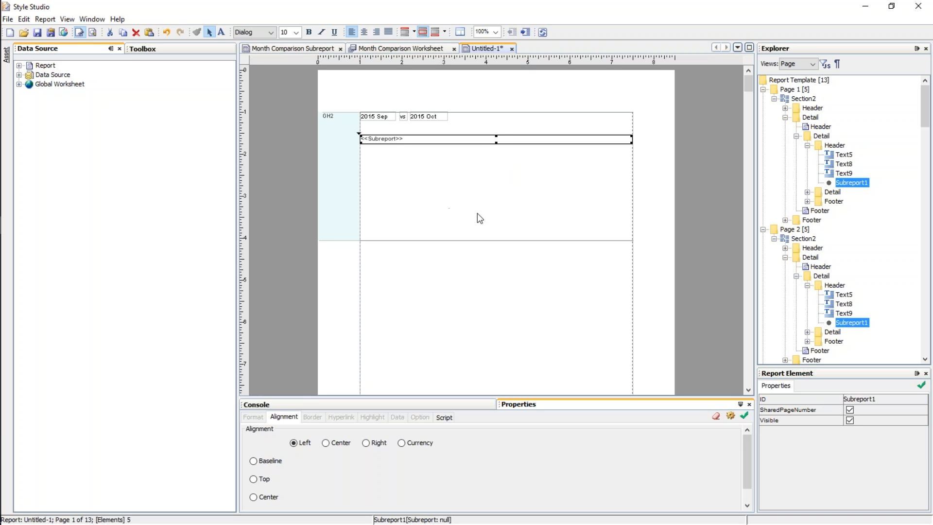
Open the subreport element's properties and start browsing for its template in the StyleIntelligence121_4-14-16 installation folder.
right_click(480, 139)
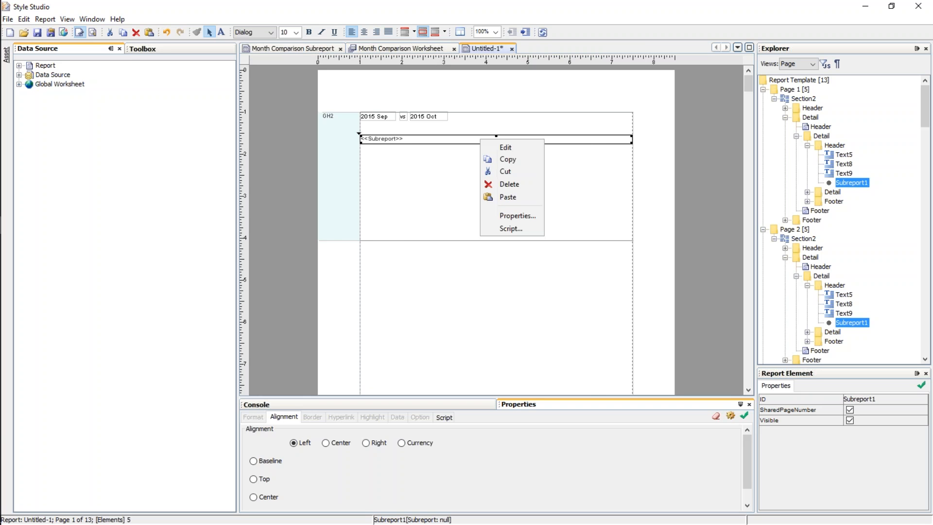
left_click(522, 217)
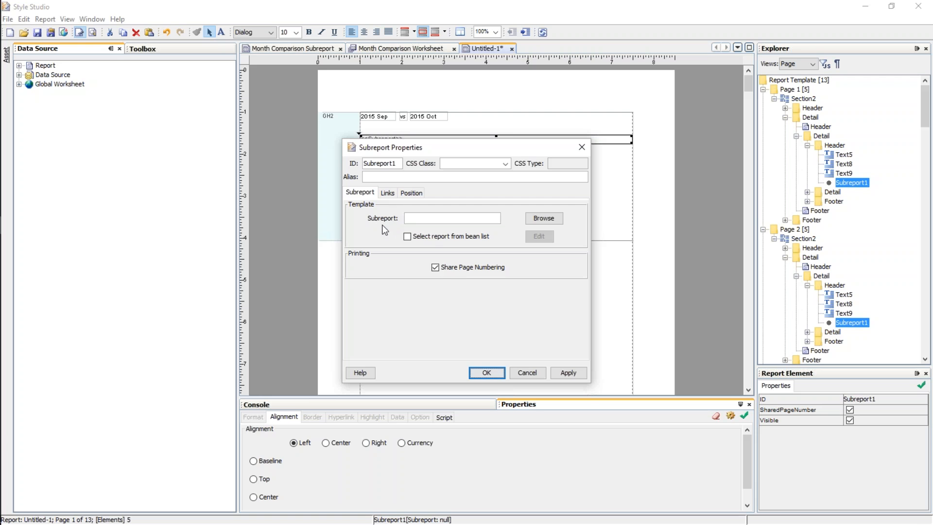
left_click(545, 220)
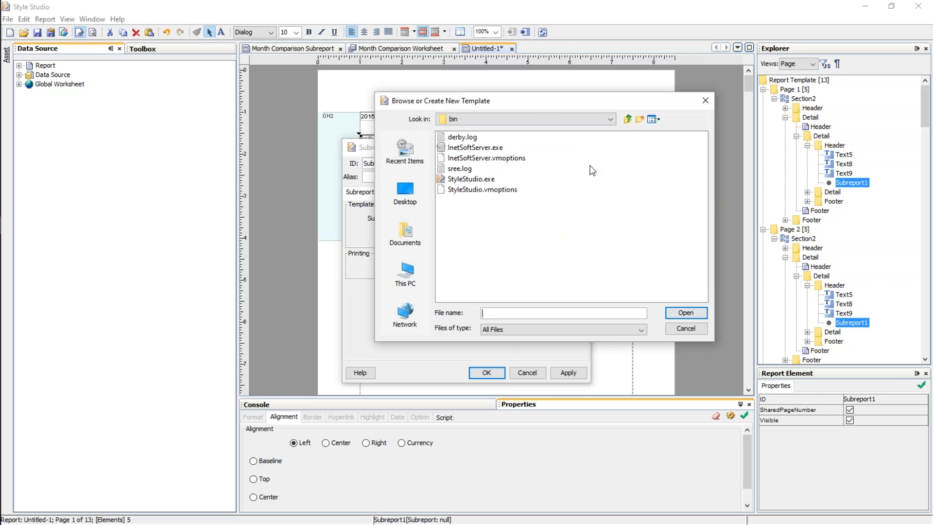
left_click(613, 121)
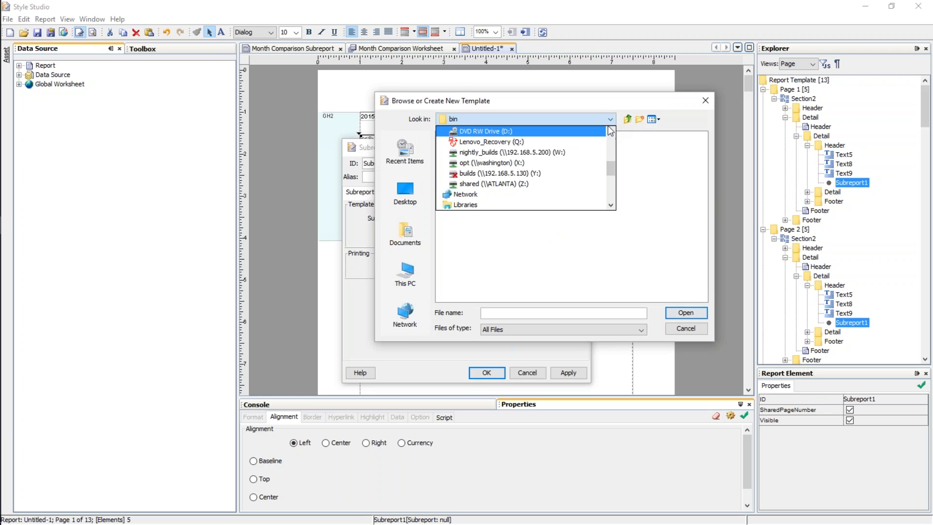
left_click(627, 121)
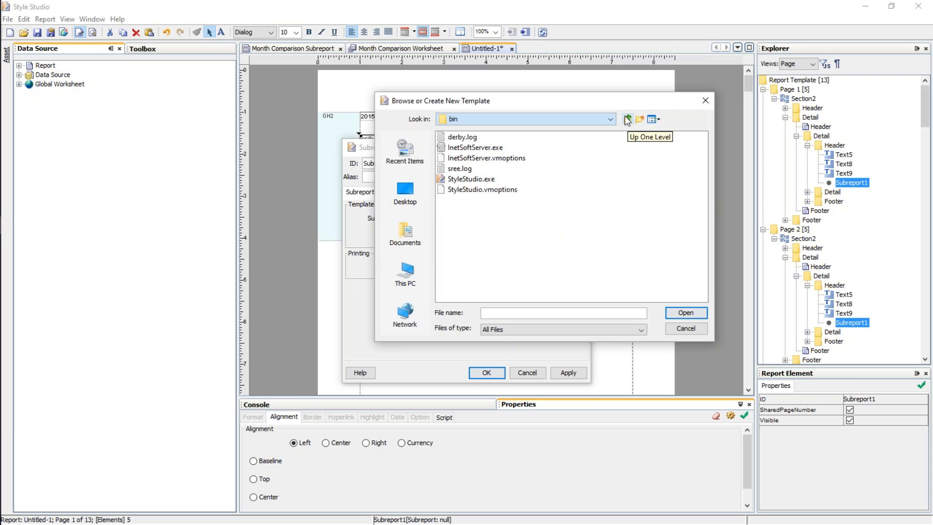
left_click(628, 120)
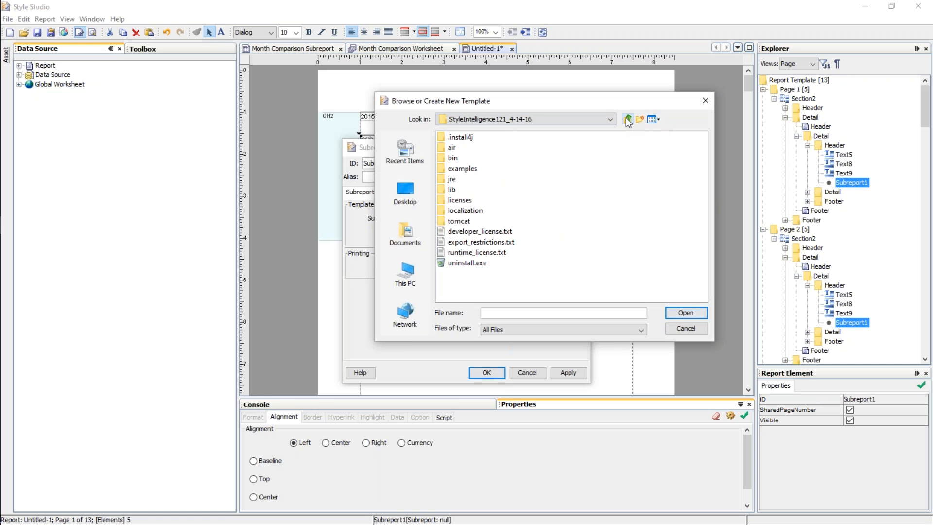
Navigate from the installation folder to tomcat/webapps/sree/WEB-INF/classes in the template browser.
double_click(446, 222)
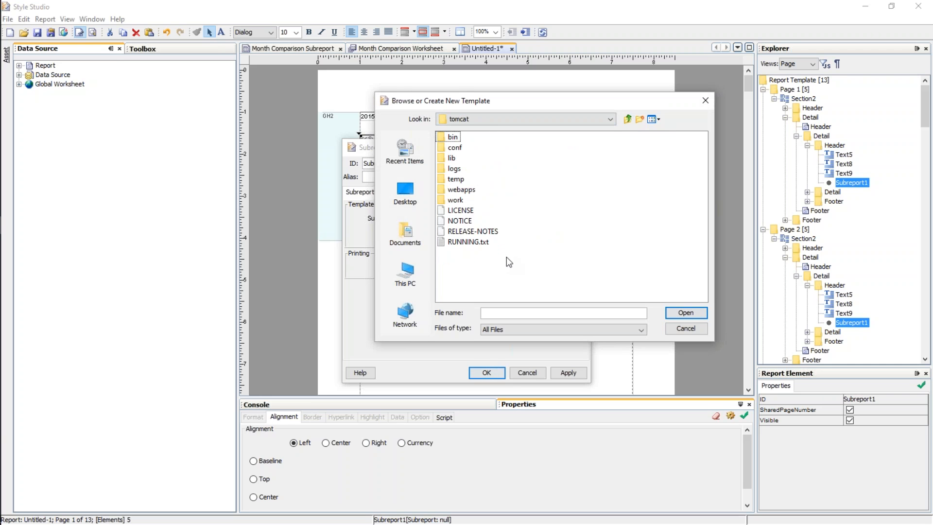
double_click(440, 188)
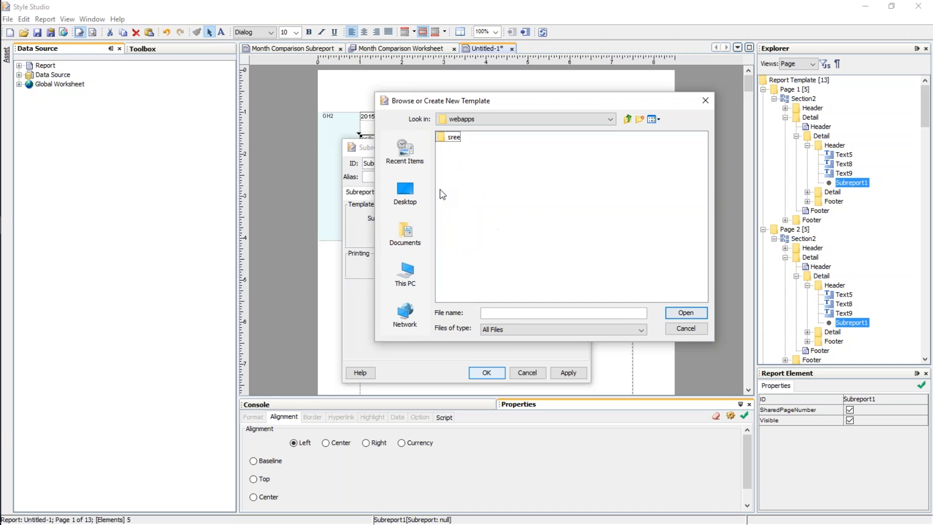
double_click(443, 136)
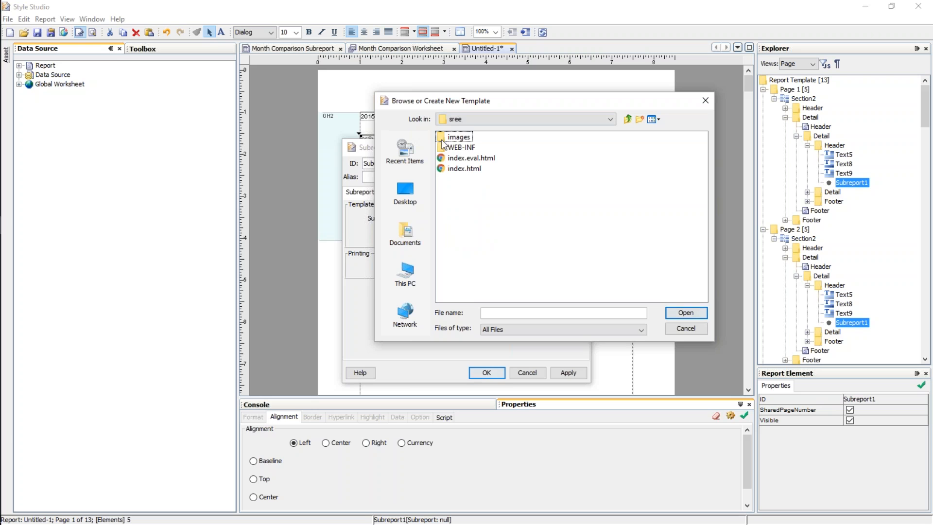
double_click(443, 138)
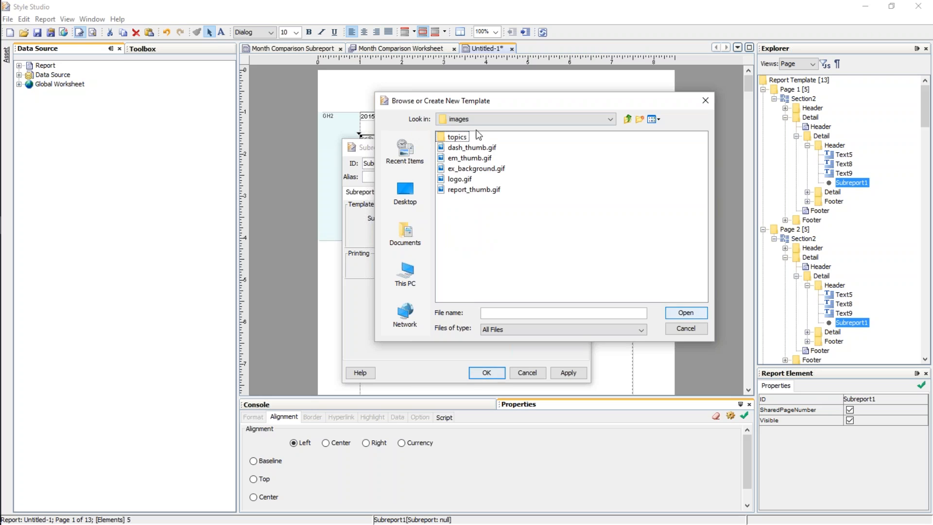
left_click(627, 120)
double_click(454, 147)
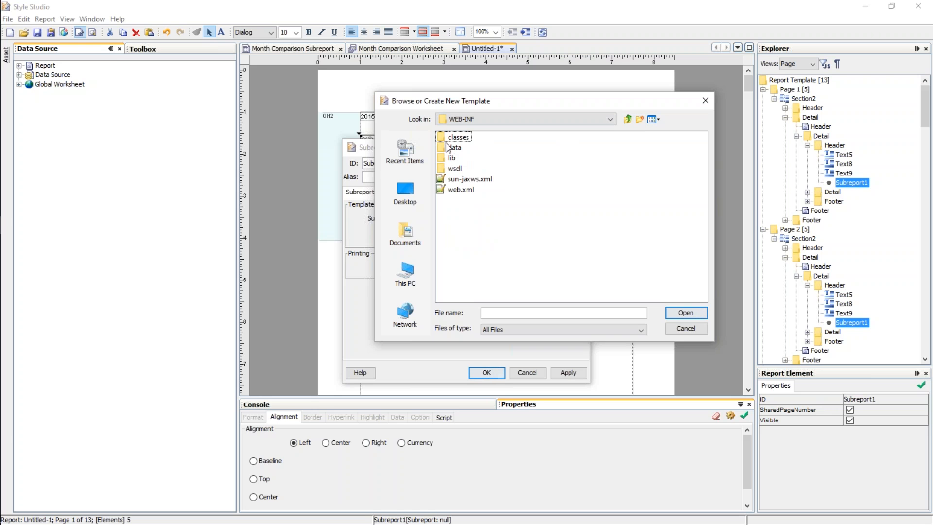
double_click(457, 137)
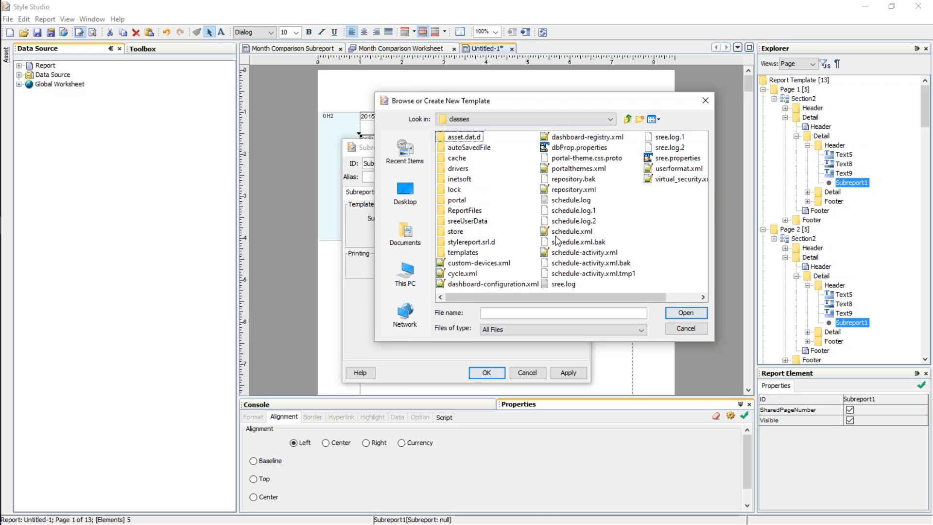
Choose Month Comparison Subreport.srt from the templates folder as the subreport element's template.
double_click(444, 253)
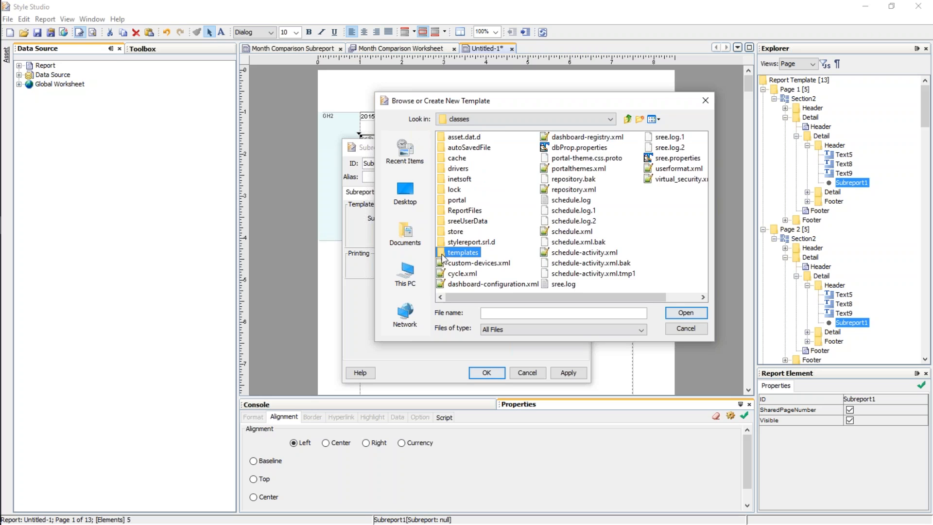
left_click(475, 149)
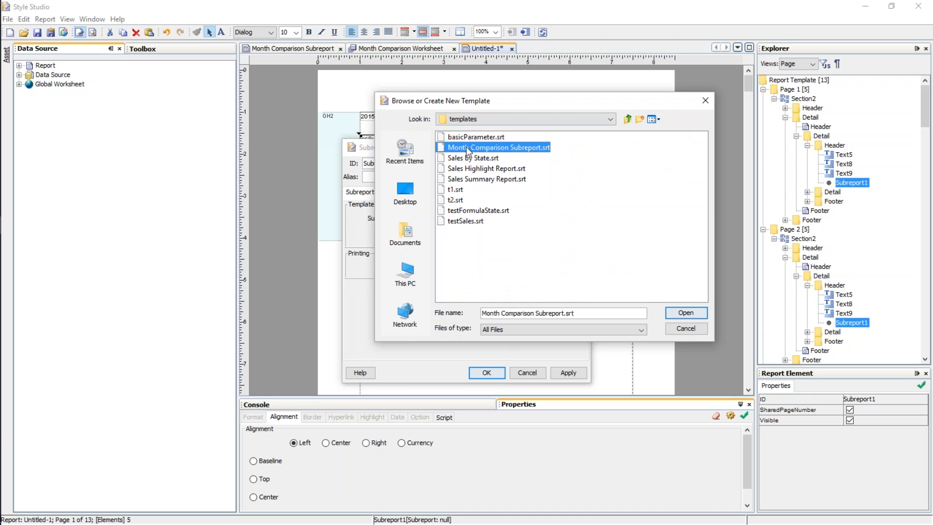
double_click(442, 149)
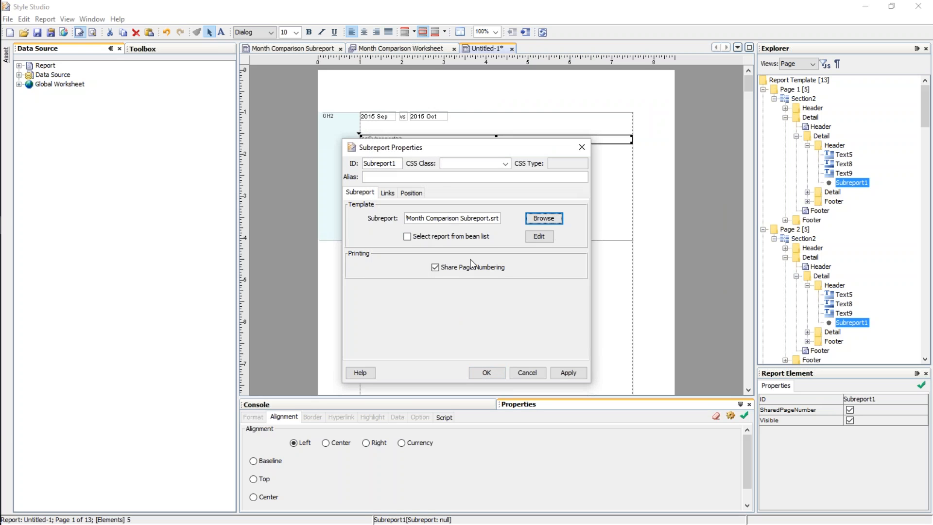
Open the subreport's parameter links for month1 and month2.
left_click(388, 193)
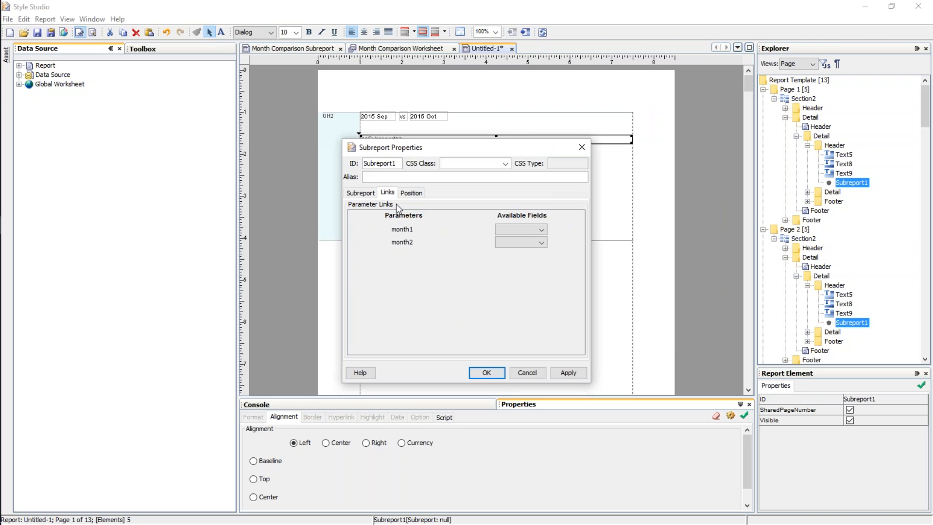
Link the subreport's month1 parameter to Order.Date and its month2 parameter to NextMonth.
left_click(360, 193)
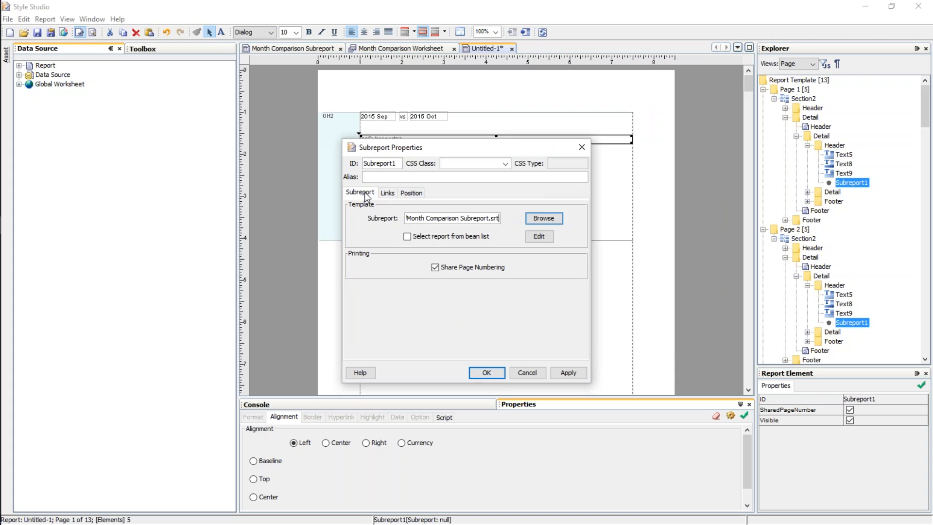
left_click(388, 193)
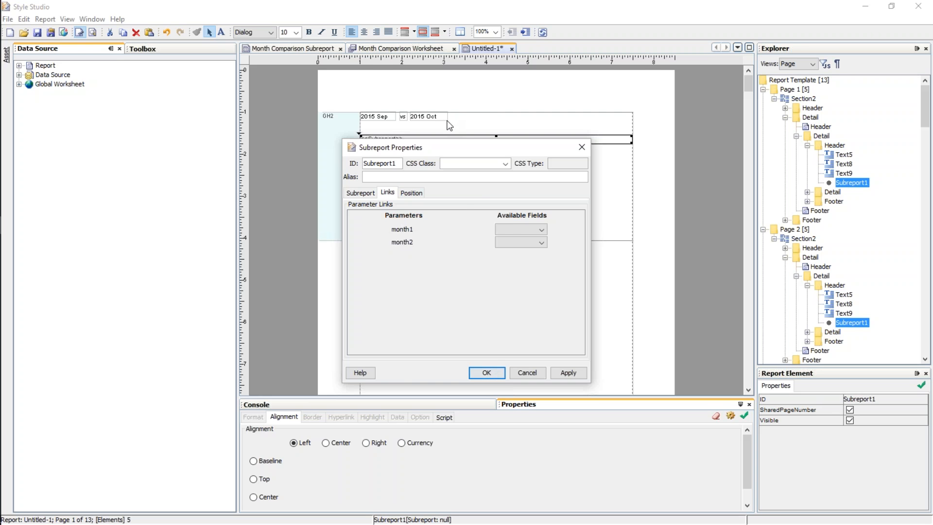
left_click(508, 227)
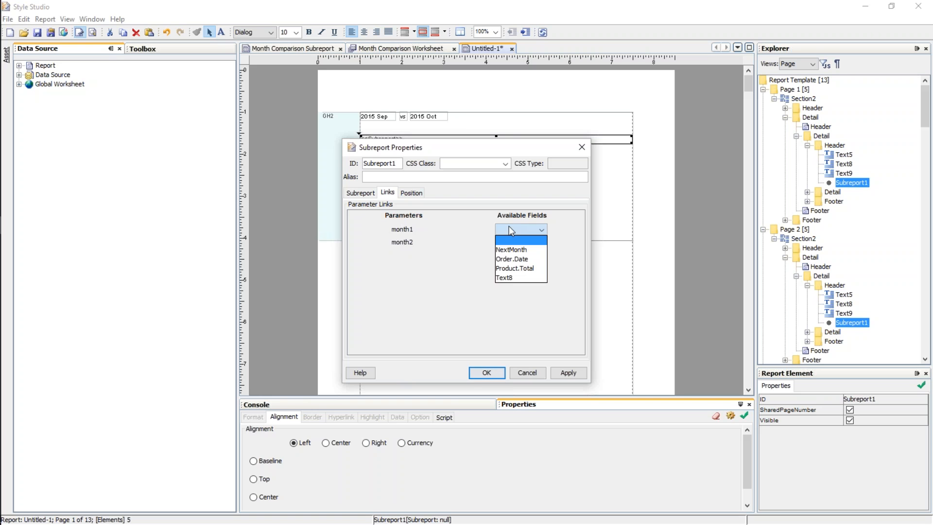
left_click(521, 260)
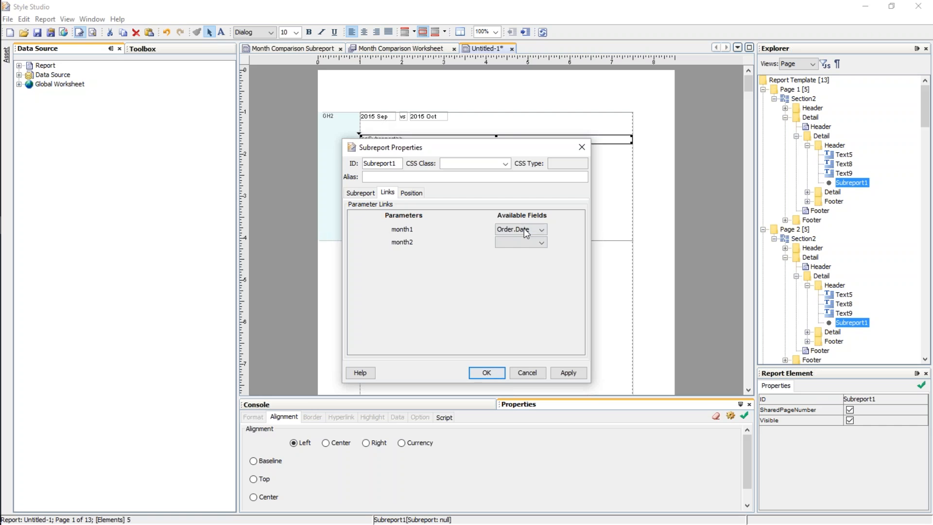
left_click(541, 243)
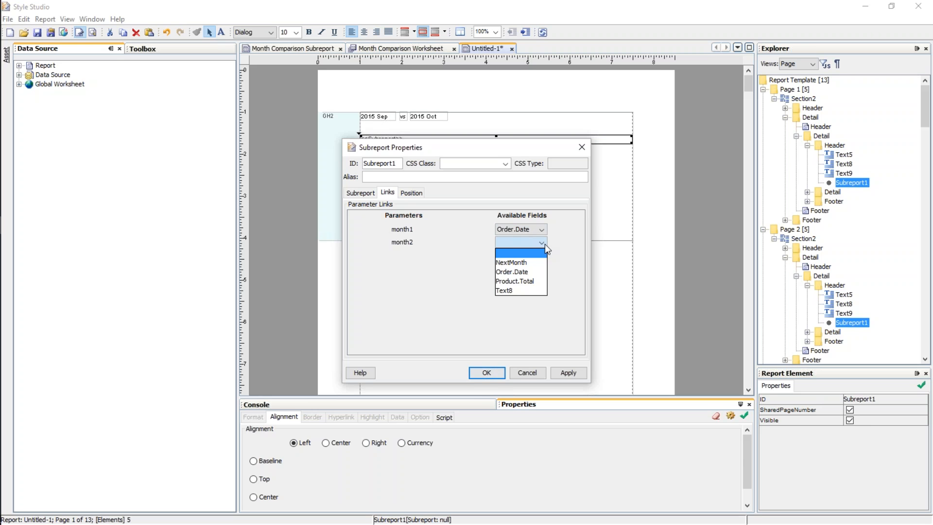
left_click(533, 262)
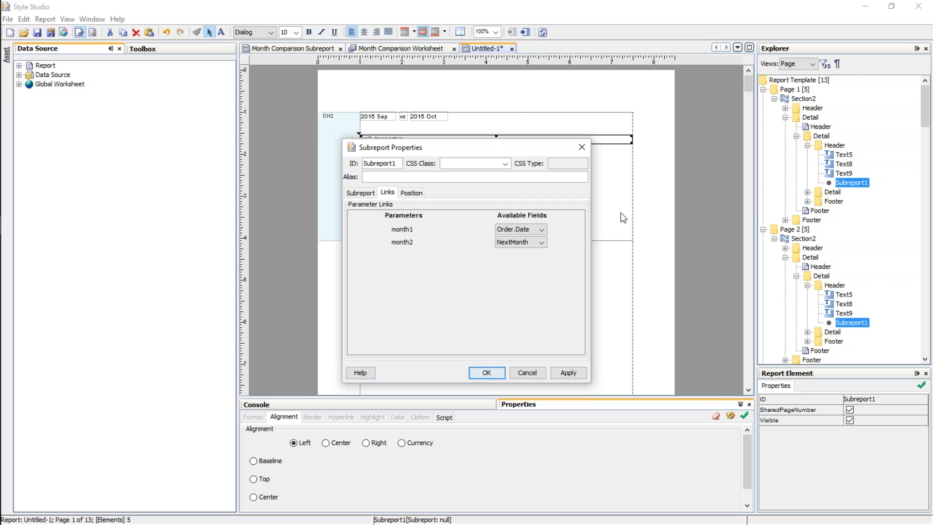
left_click(486, 373)
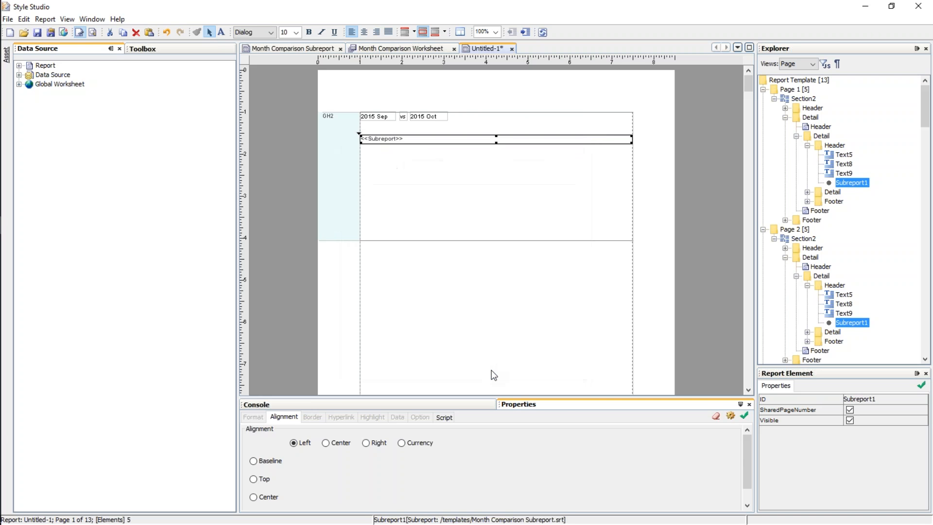
Shorten the GH2 header band to end just below the subreport and switch the layout from live data to field placeholders.
left_click(465, 238)
left_click_drag(466, 239, 468, 168)
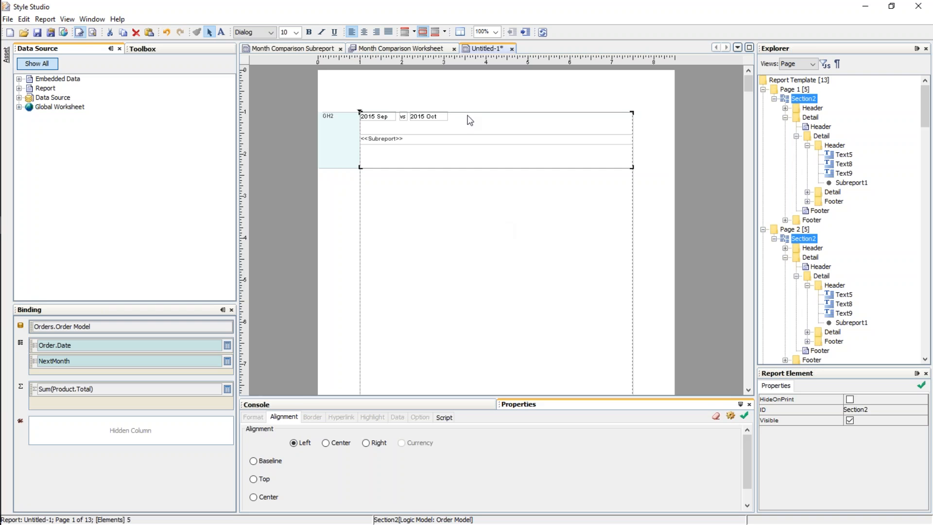
left_click(79, 33)
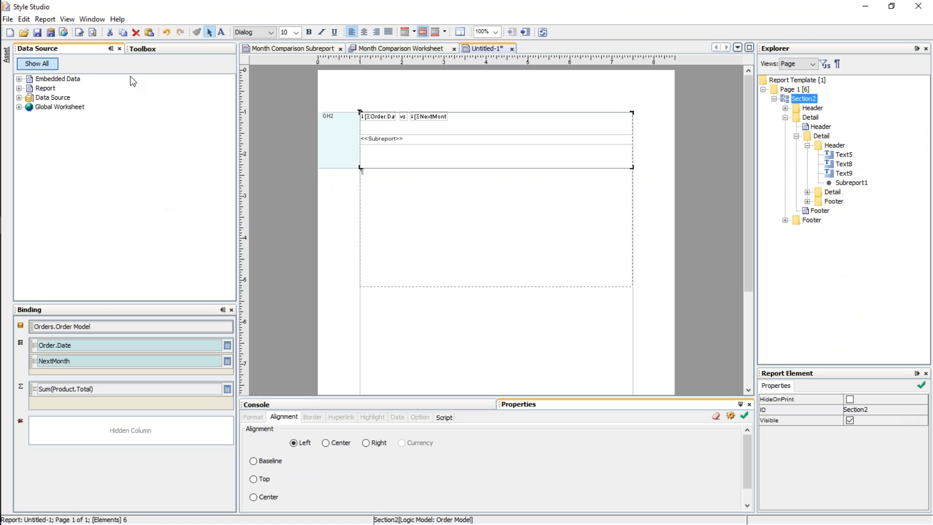
Preview the report, check the month comparison tables on the first three pages, and return to page 1.
left_click(93, 34)
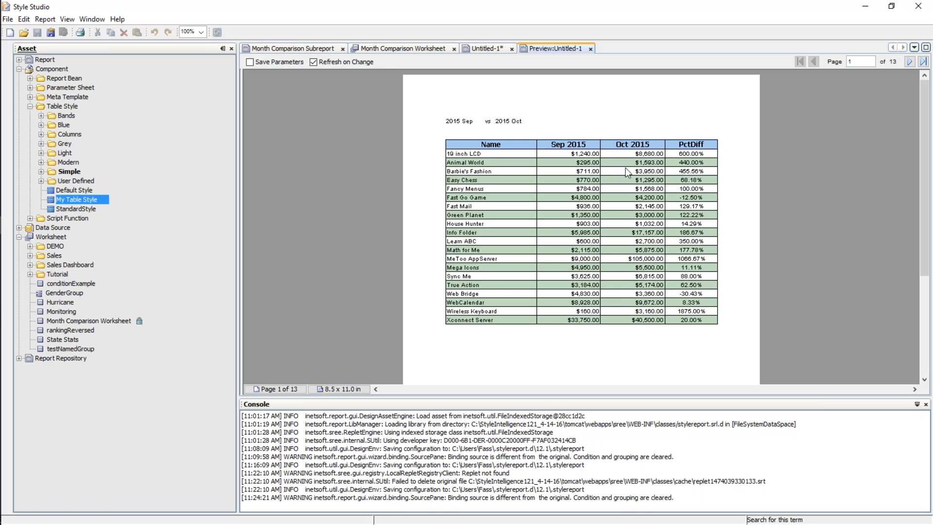
left_click(909, 62)
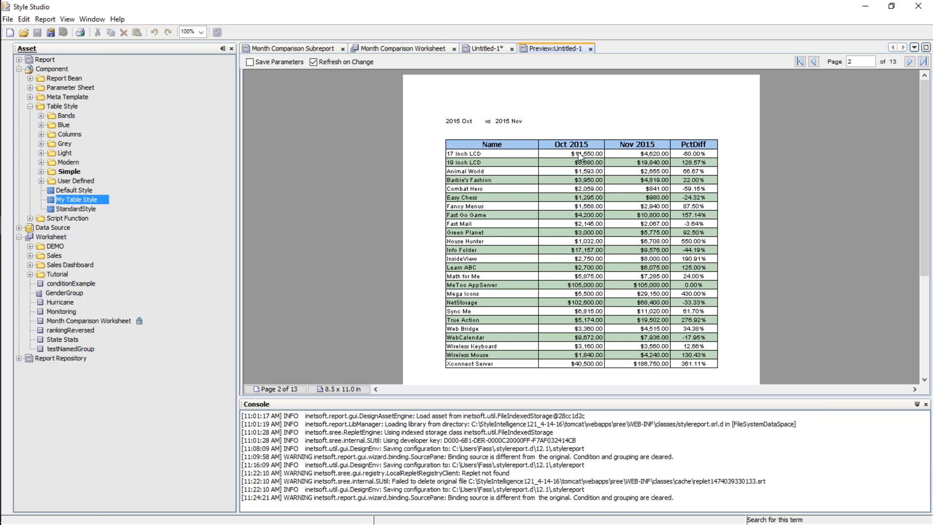
left_click(909, 61)
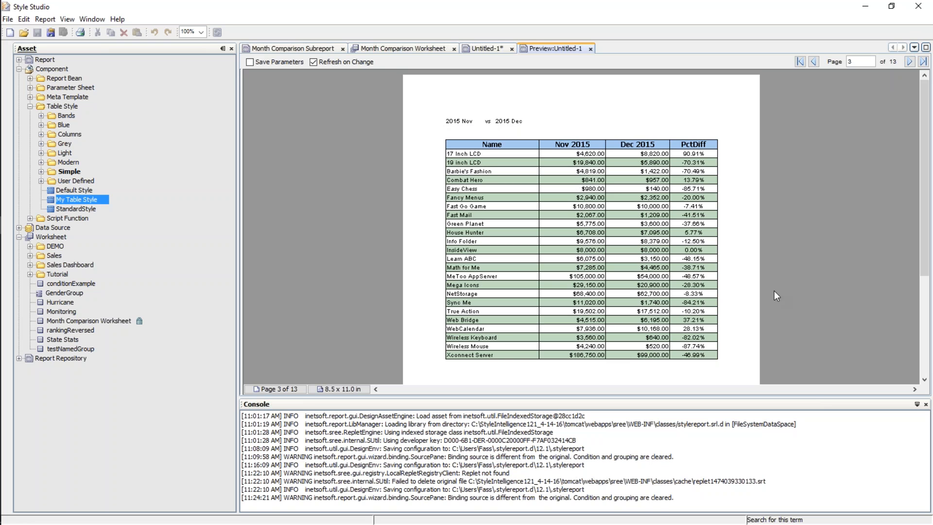
left_click(799, 62)
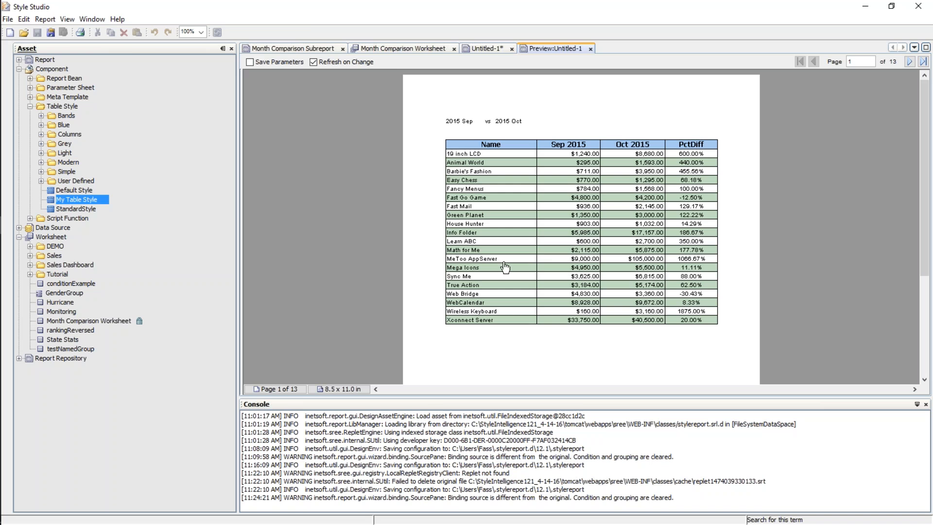
Save the report design to the report repository as "Month Comparison Report".
left_click(484, 48)
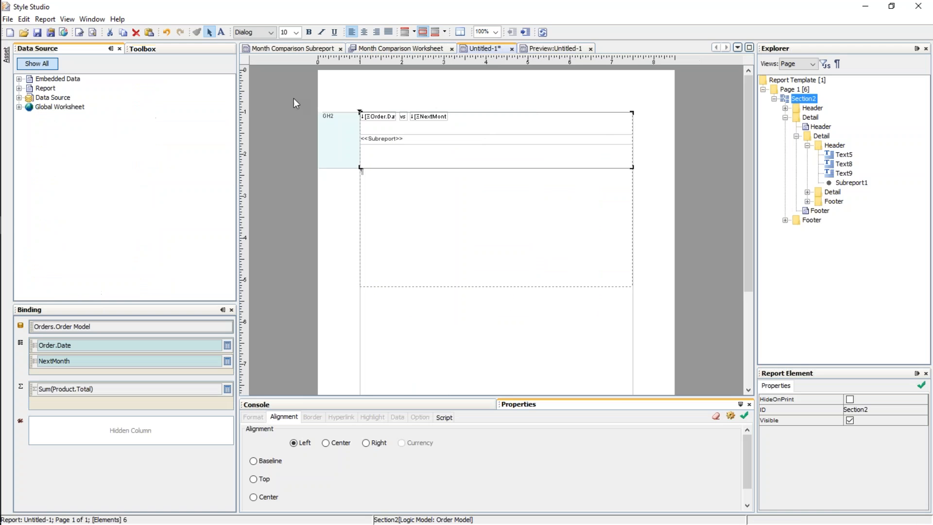
key("ctrl+s")
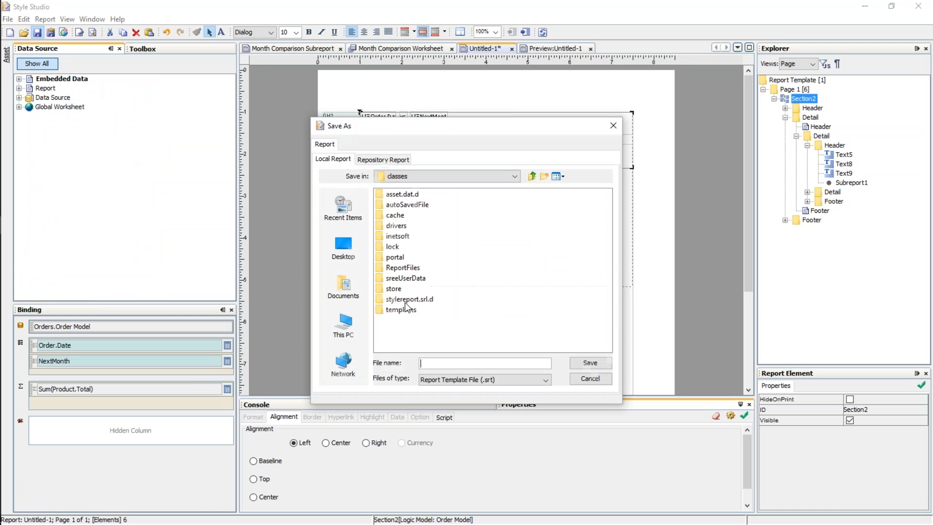
left_click(383, 160)
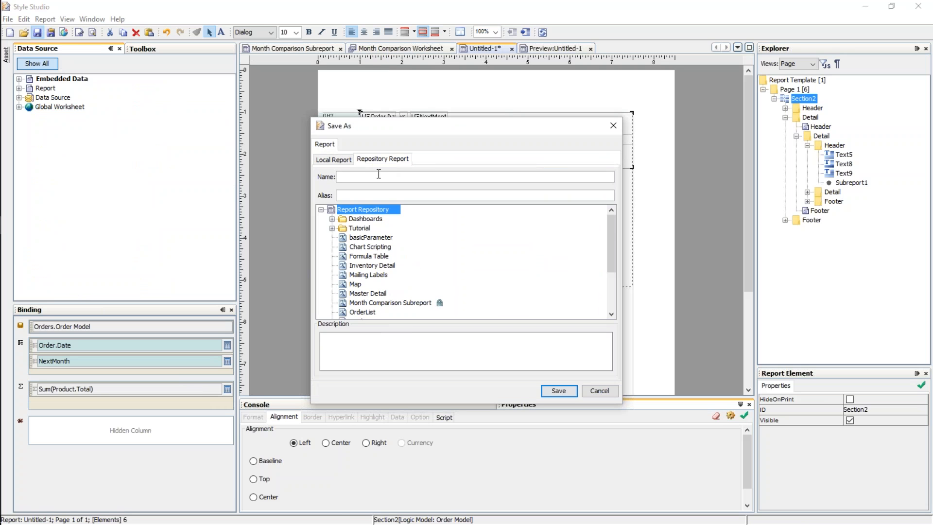
type("Month Comparison Report")
left_click(377, 177)
key("BackSpace")
key("BackSpace")
type("pa")
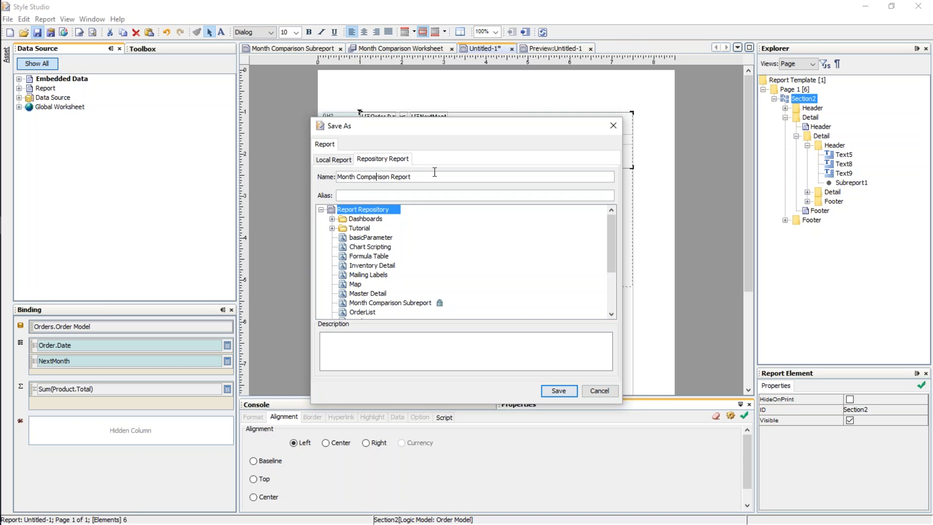
left_click(559, 391)
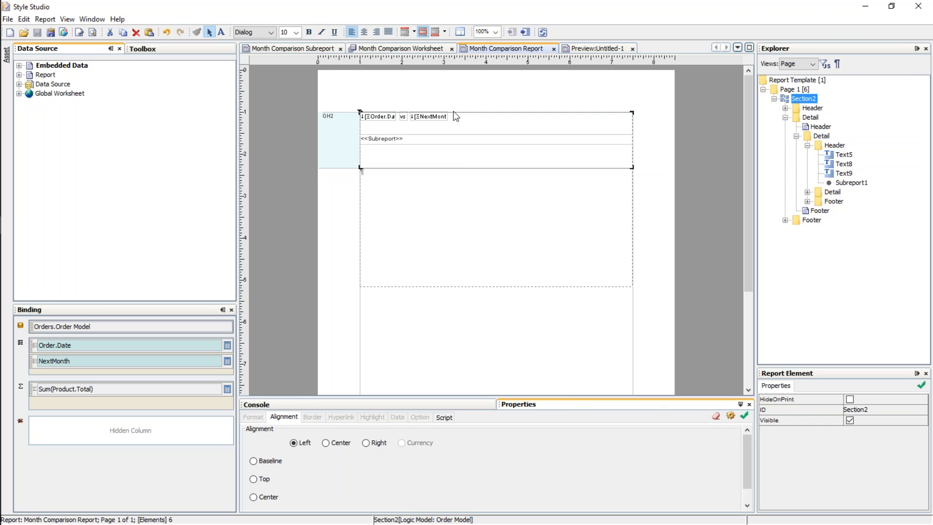
Create a new Report Bean component.
left_click(453, 95)
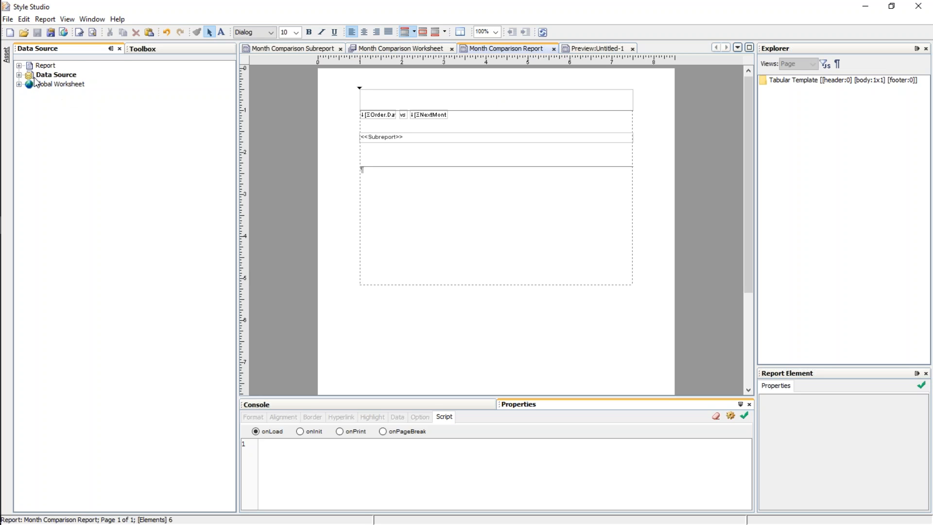
left_click(10, 33)
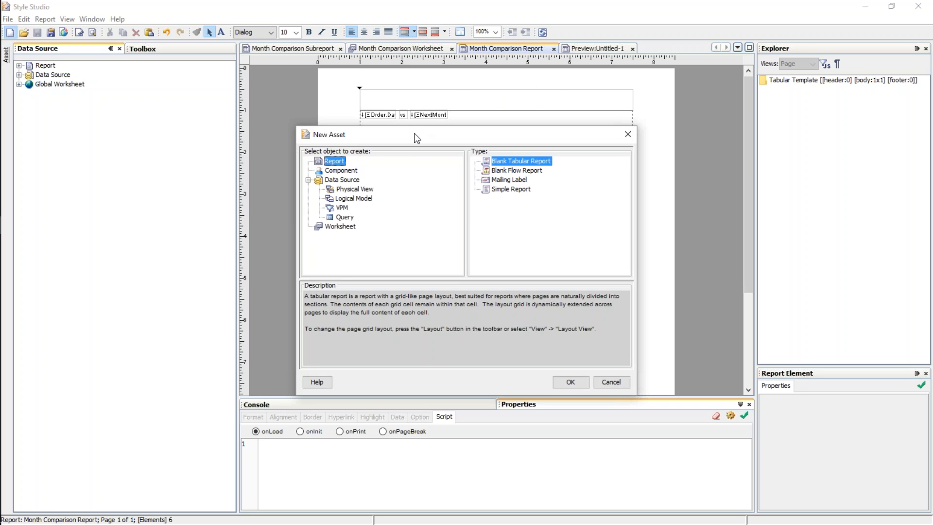
left_click(349, 171)
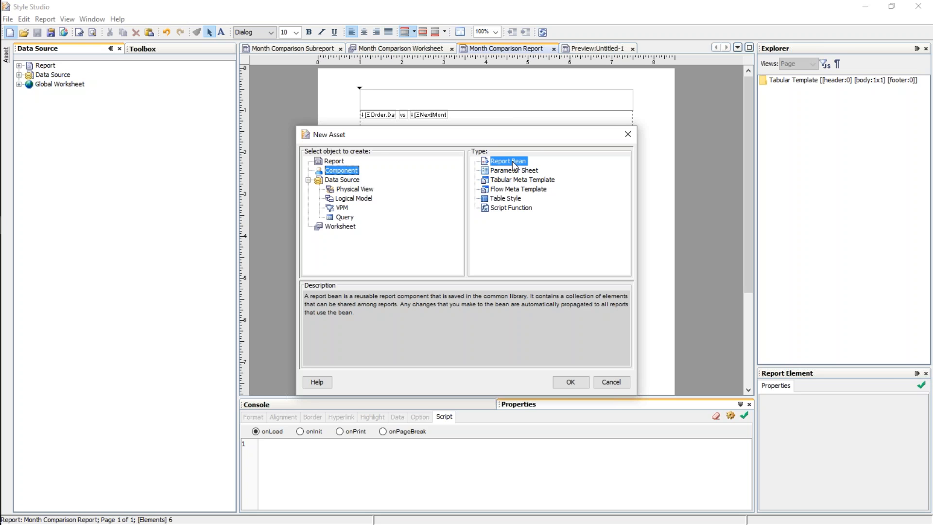
left_click(572, 382)
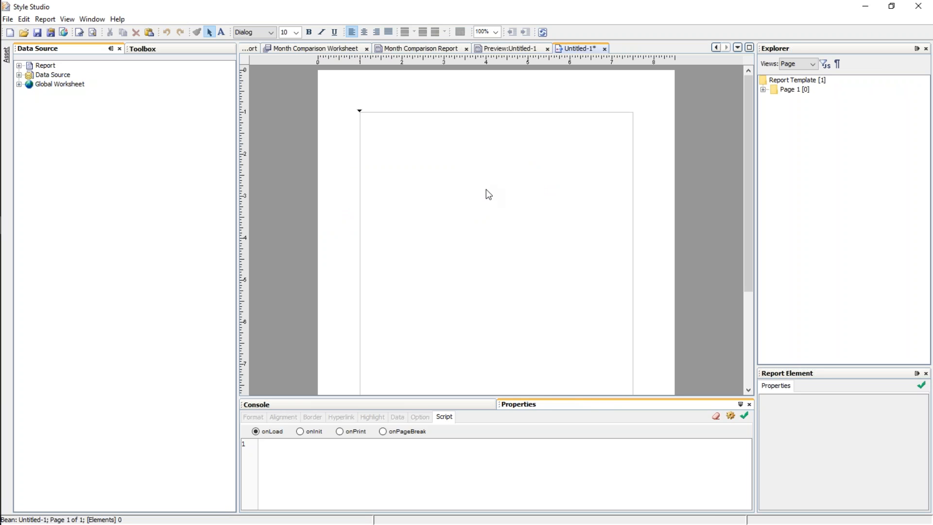
Add a text element reading "Report Title" at the start of the bean's page.
scroll(469, 221, "down", 3)
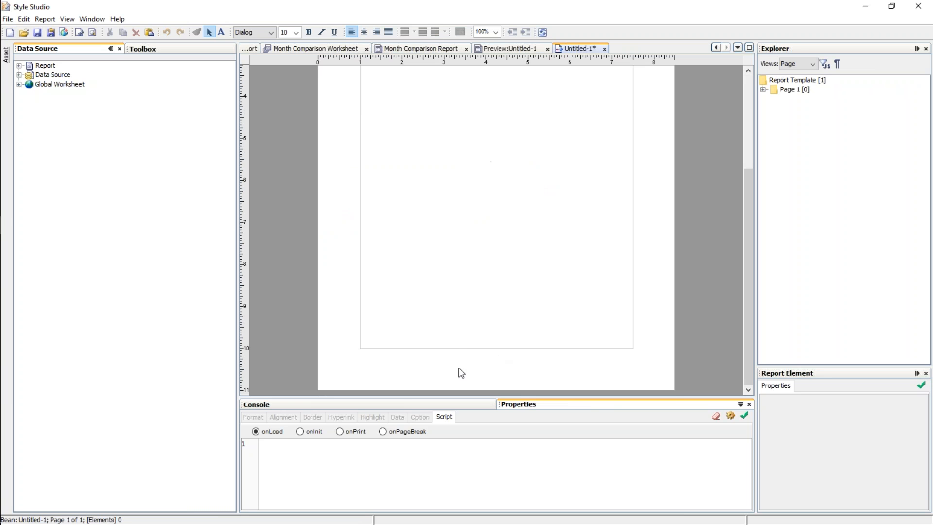
scroll(467, 271, "up", 3)
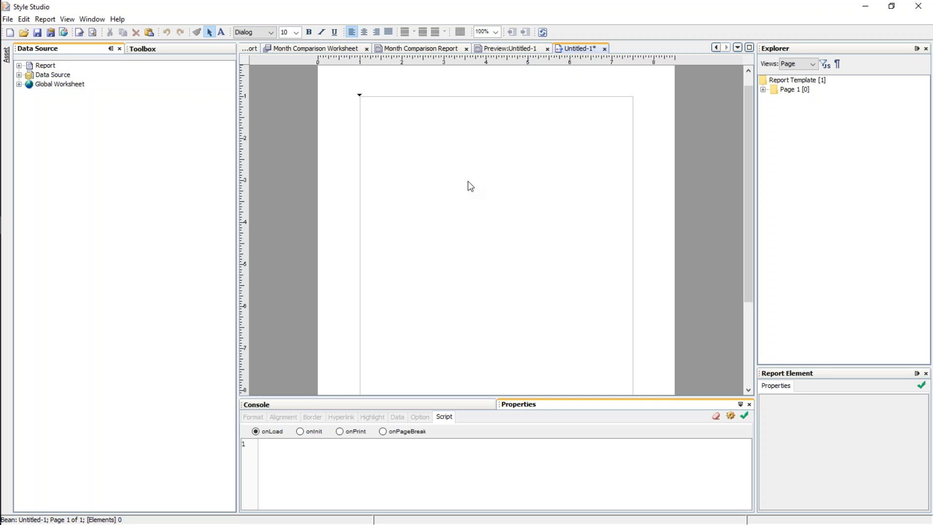
left_click(149, 48)
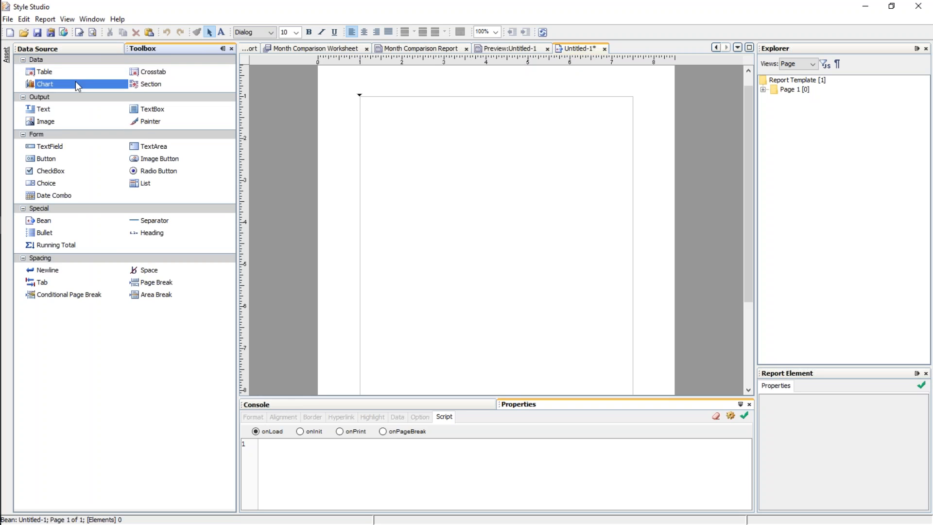
left_click(44, 108)
type("Repor")
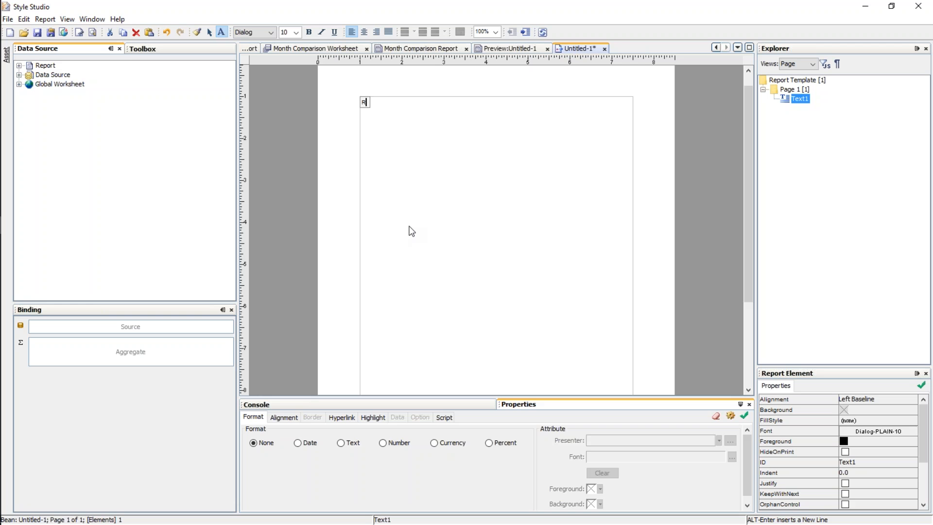
key("BackSpace")
key("BackSpace")
key("BackSpace")
type("port Title")
left_click(424, 138)
Format the "Report Title" text as 20-point bold and center it.
left_click(382, 104)
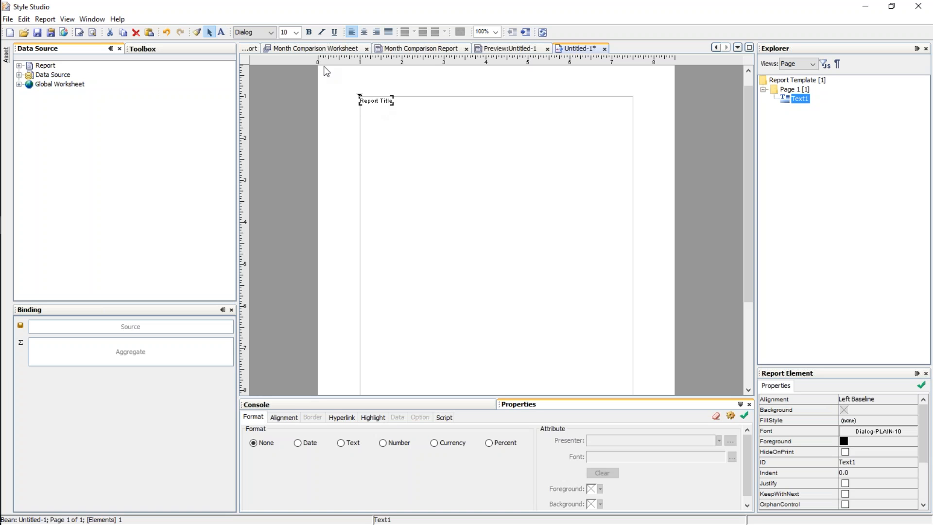
left_click(296, 32)
left_click(302, 100)
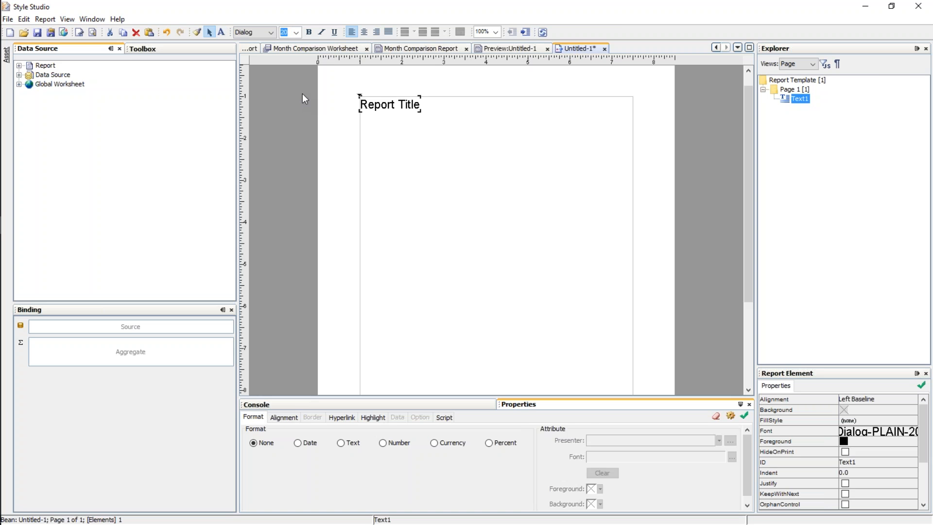
left_click(309, 33)
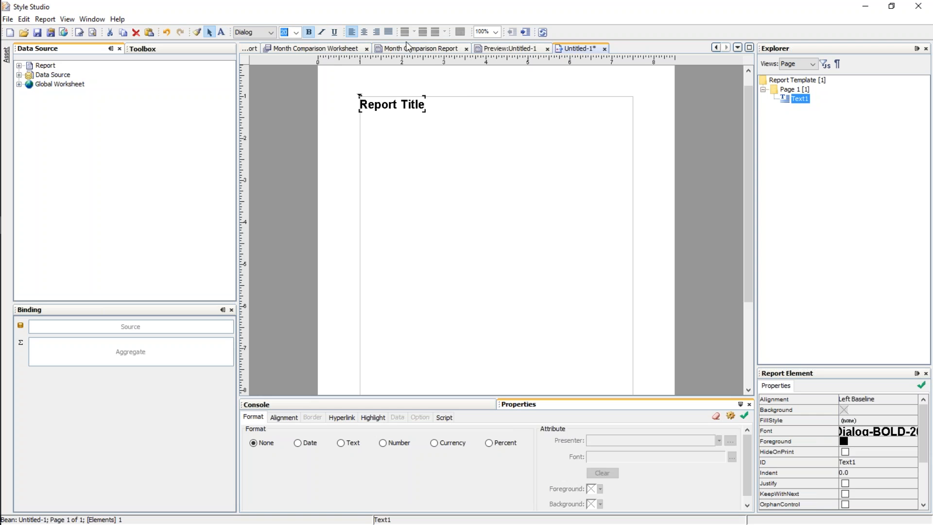
left_click(364, 32)
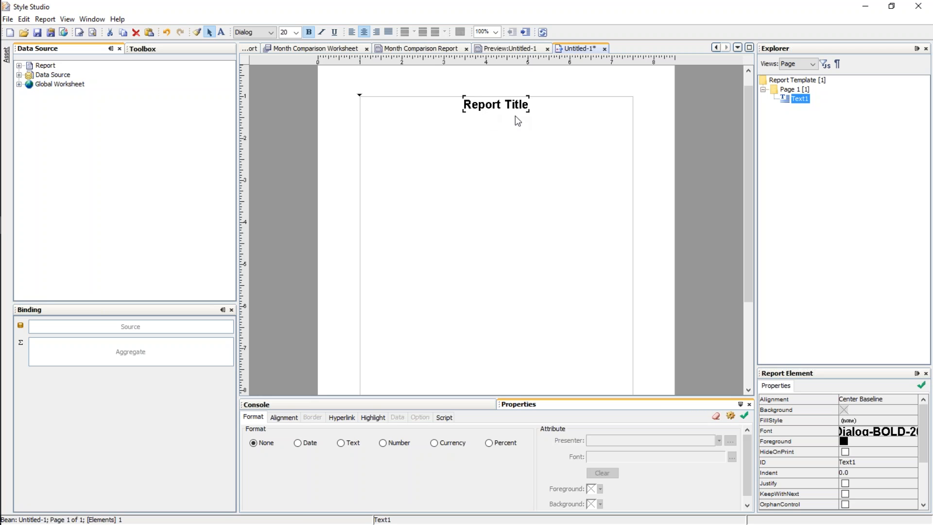
Start a new line after the report title and add a text element reading "Created on:" there.
left_click(544, 106)
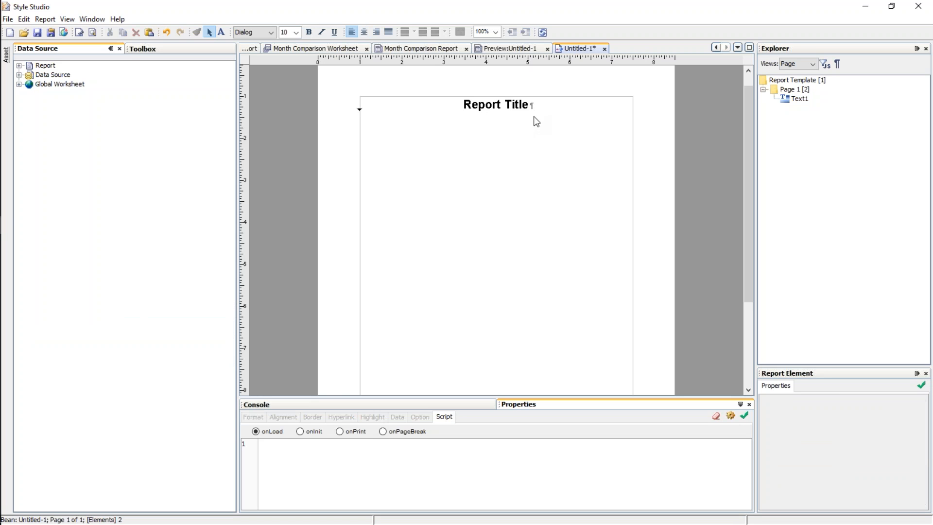
left_click(154, 49)
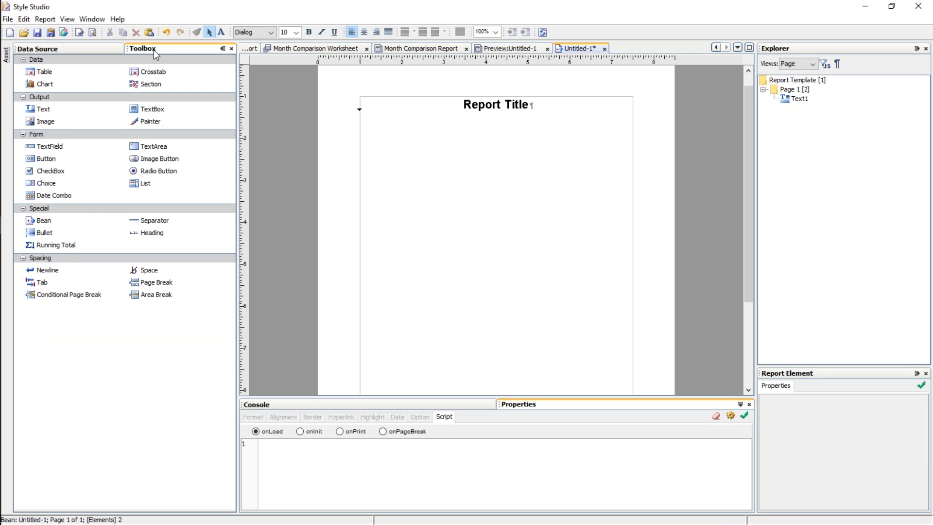
left_click(35, 112)
left_click(46, 85)
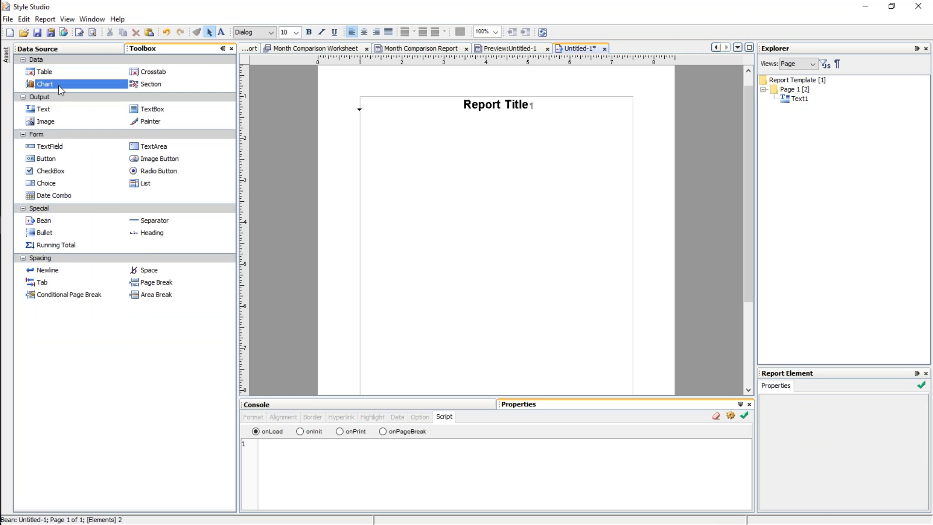
left_click(52, 110)
type("Created on")
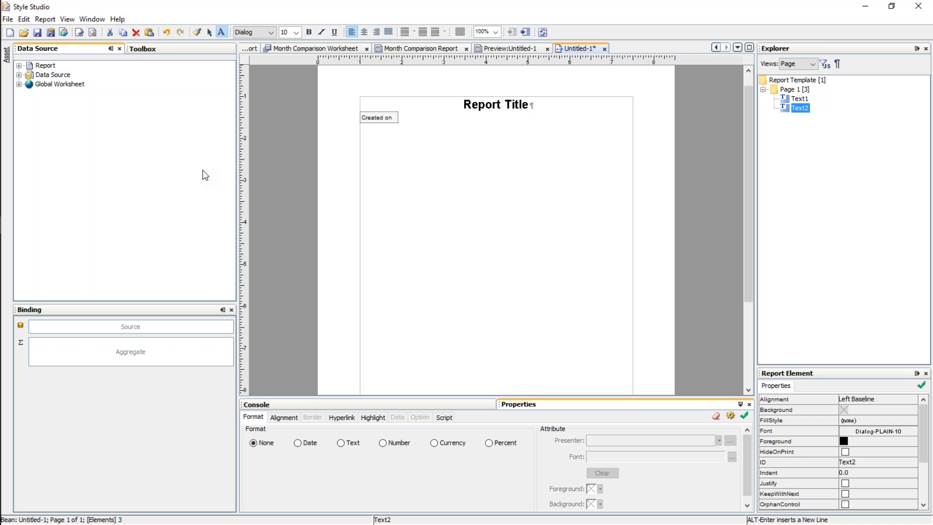
type(" :")
left_click(395, 140)
left_click(389, 117)
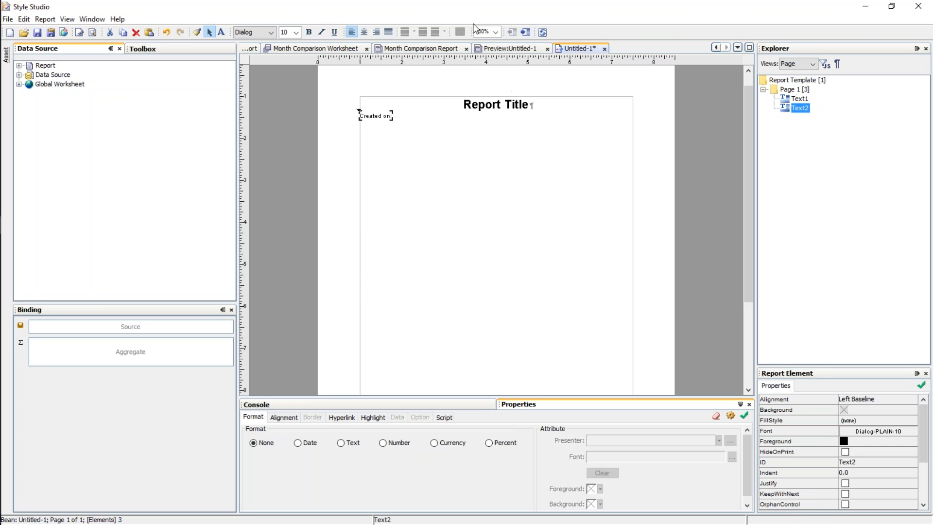
Center the "Created on:" text under the report title and add a space after it.
left_click(364, 32)
left_click(521, 119)
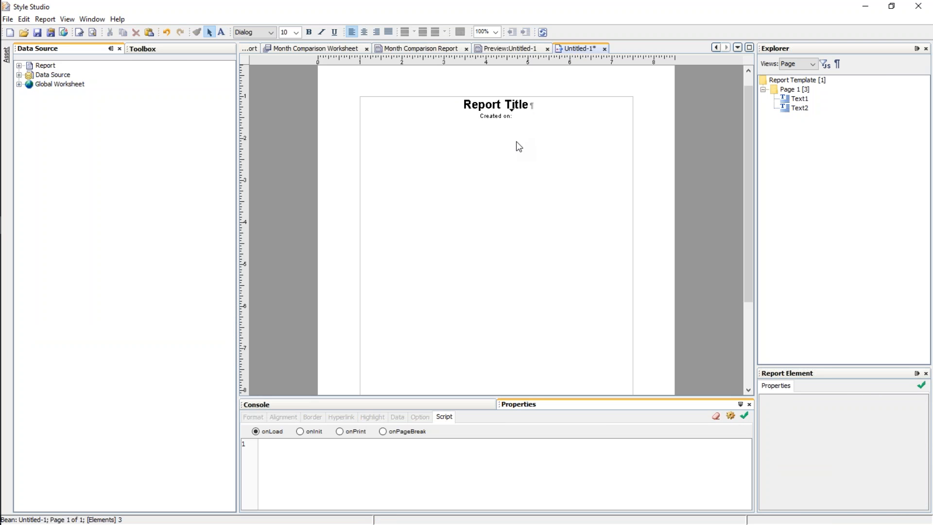
Add another text element after the "Created on:" text and its space.
left_click(161, 48)
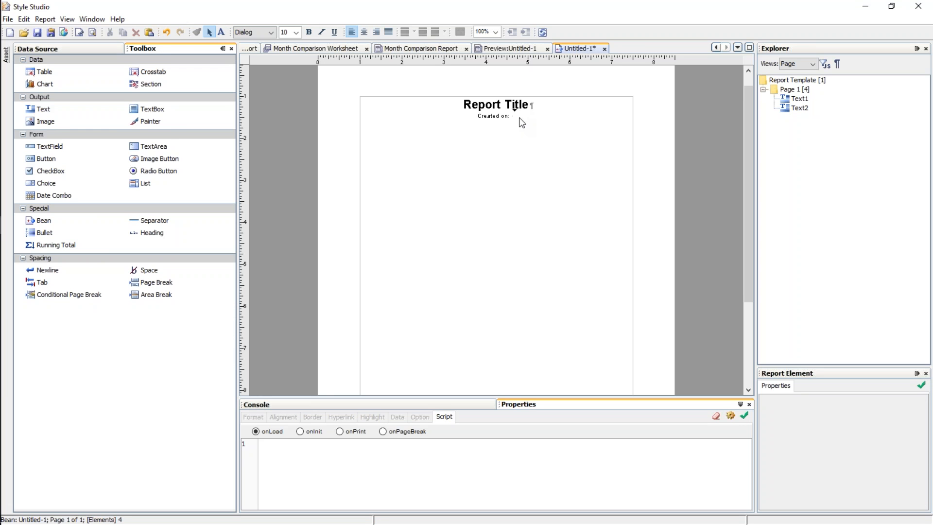
left_click(48, 109)
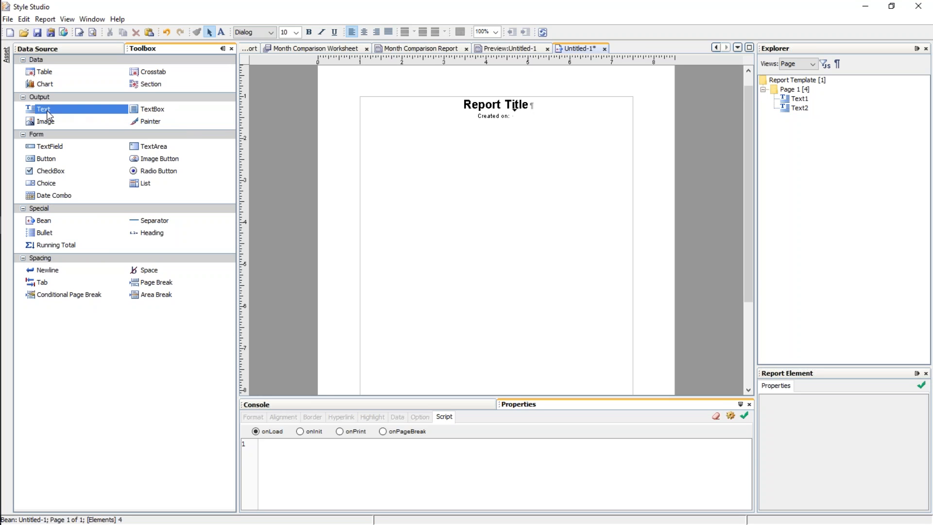
double_click(46, 110)
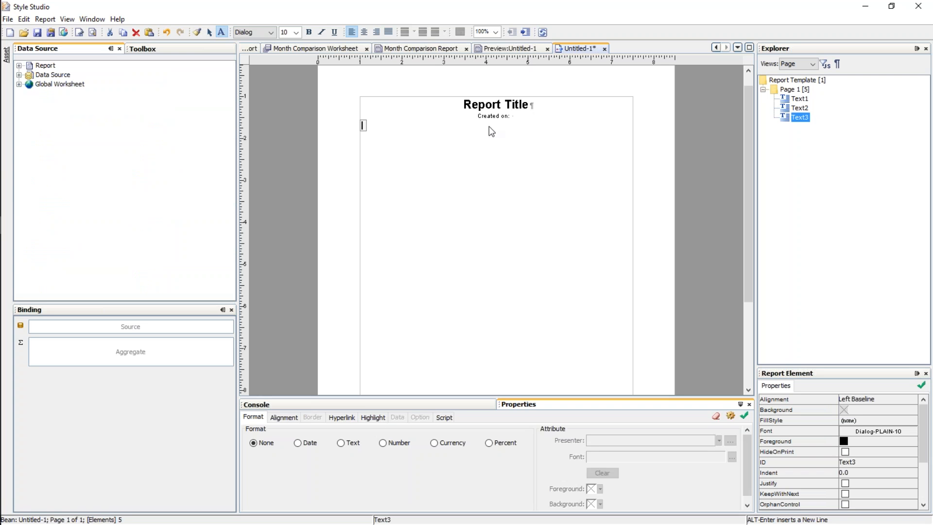
type("Sept 16")
type(", 2016")
key("BackSpace")
key("BackSpace")
key("BackSpace")
key("BackSpace")
key("BackSpace")
key("BackSpace")
key("BackSpace")
key("BackSpace")
key("BackSpace")
key("BackSpace")
key("BackSpace")
key("BackSpace")
key("BackSpace")
Enter the date placeholder {D} as the content of the new text element.
type("D}")
left_click(417, 183)
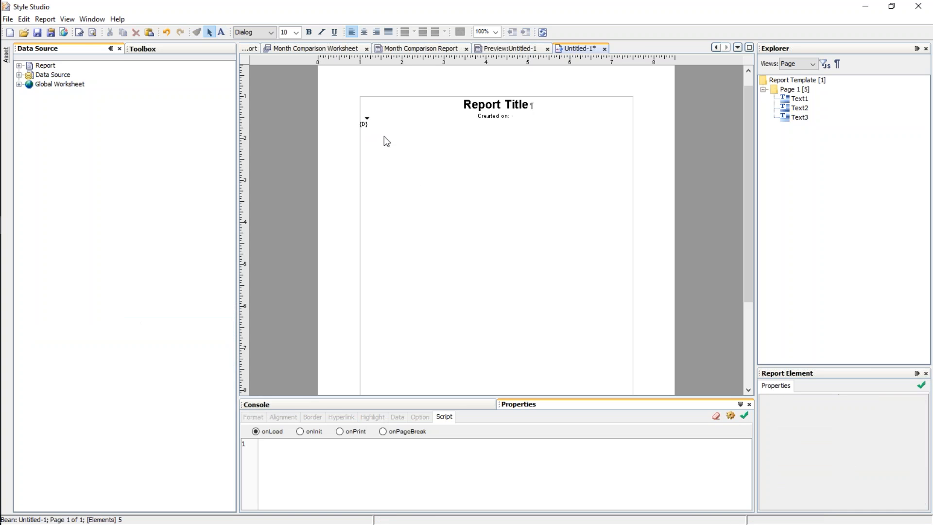
Edit the date placeholder text to include a date and time format so it reads {D,MM/dd/yy hh:mm a}.
left_click(366, 124)
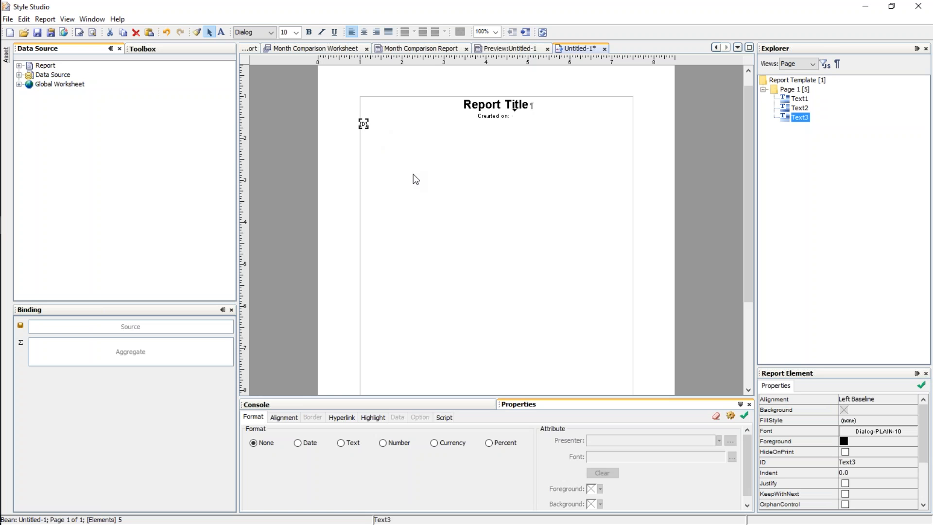
left_click(364, 127)
double_click(365, 126)
key("Escape")
right_click(364, 123)
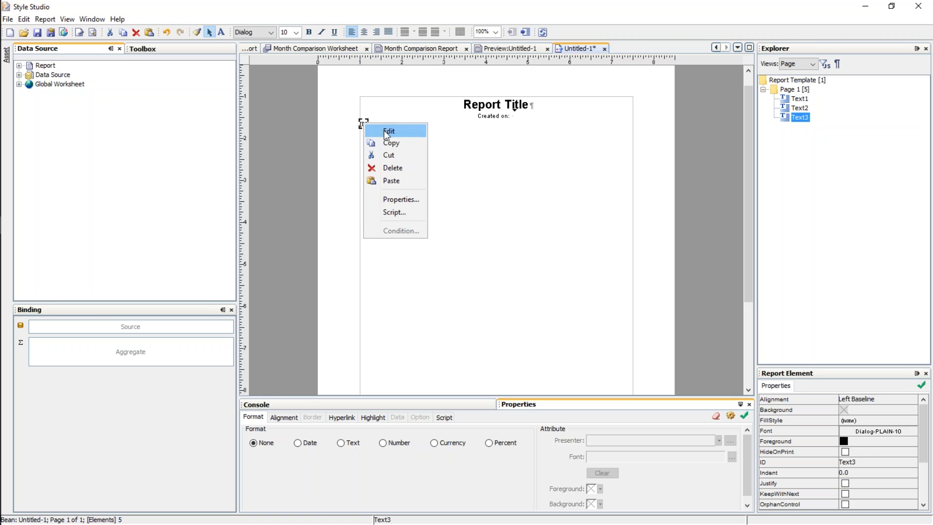
left_click(405, 144)
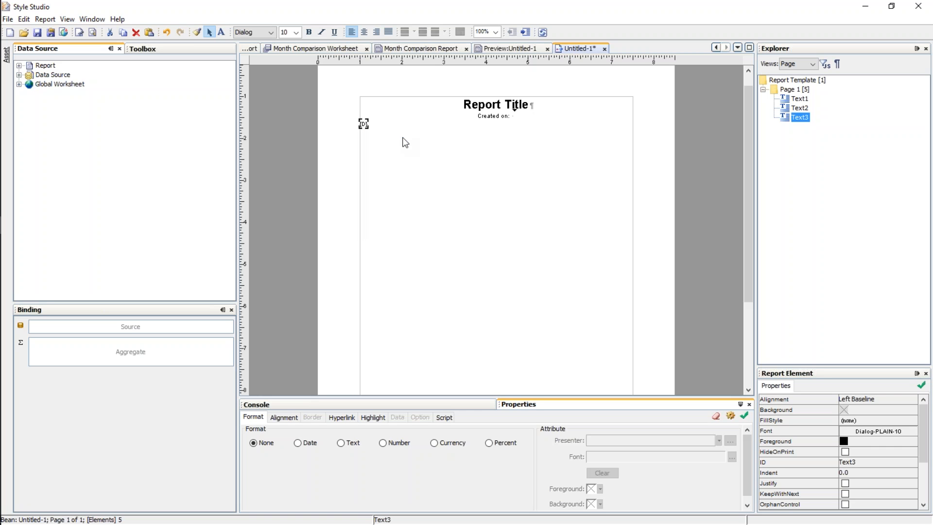
right_click(365, 127)
left_click(384, 132)
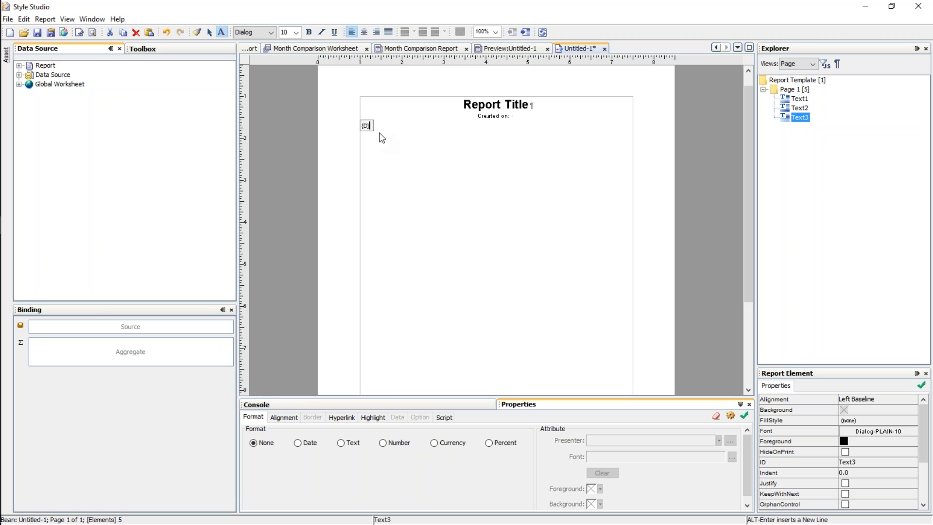
type(",")
type("MM")
type("/")
type("dd")
type("/")
type("77")
key("BackSpace")
key("BackSpace")
key("BackSpace")
type("yy")
type(" hh")
type(":mm:}")
key("BackSpace")
type("a")
left_click_drag(370, 126, 424, 126)
left_click(405, 126)
left_click(394, 145)
Center the date placeholder text so it sits on the "Created on:" line.
left_click(398, 125)
left_click(366, 32)
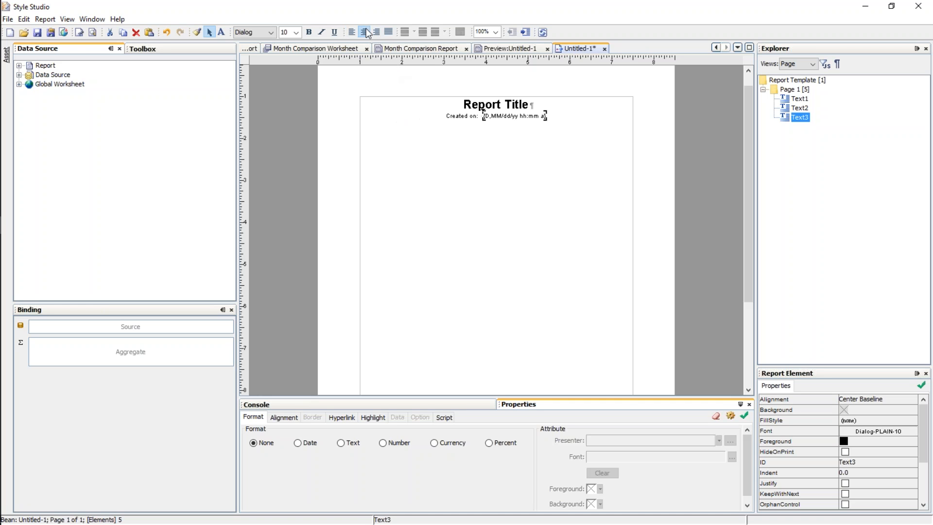
left_click(485, 147)
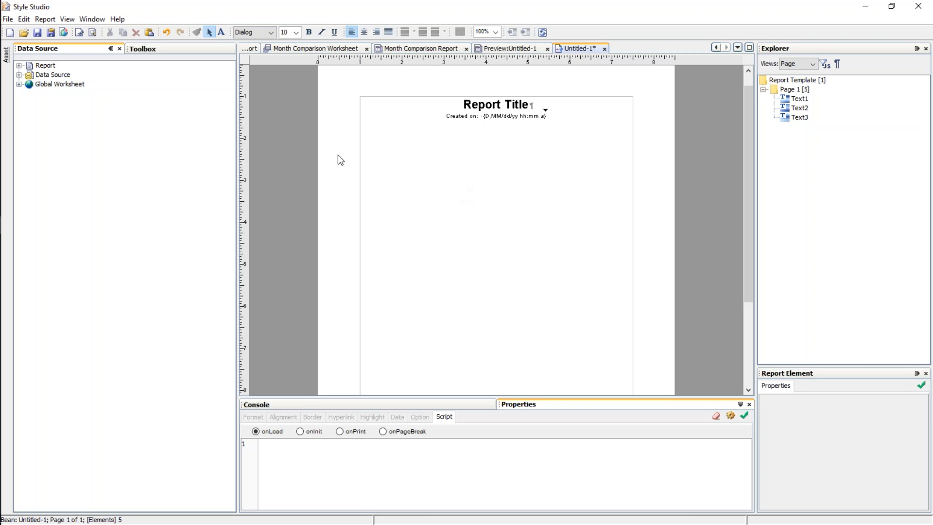
Save the report bean under the name HeaderBean.
left_click(37, 34)
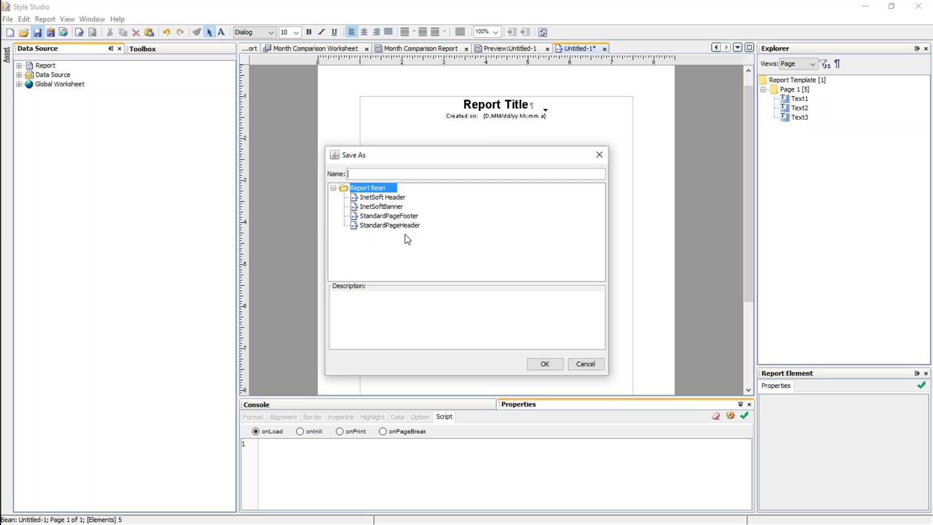
type("Header")
type("Bean")
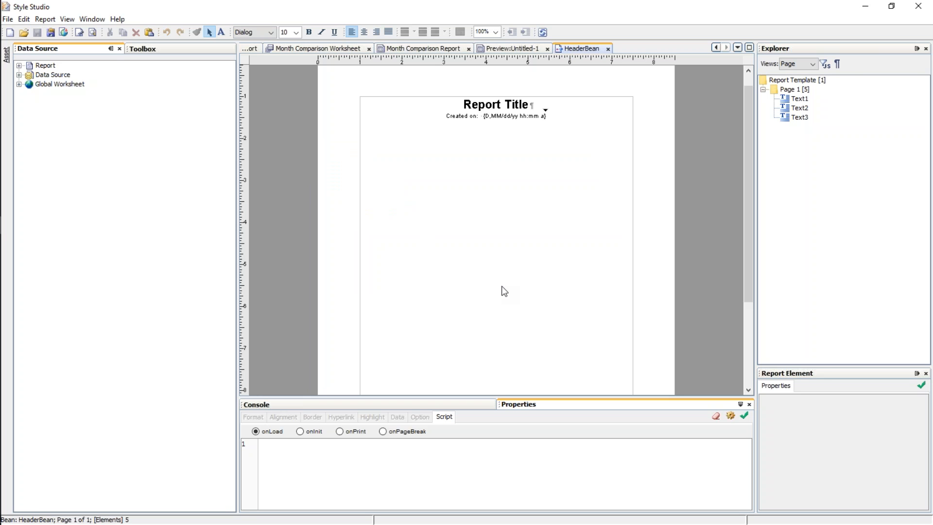
Switch to the Month Comparison Report, activate its page header area and set the page's top margin to 1.25 inches.
left_click(432, 47)
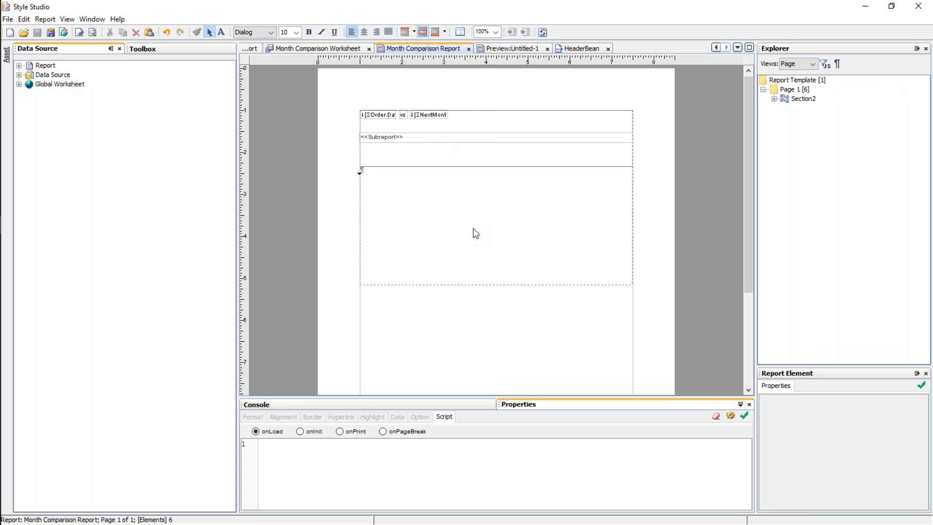
left_click(484, 93)
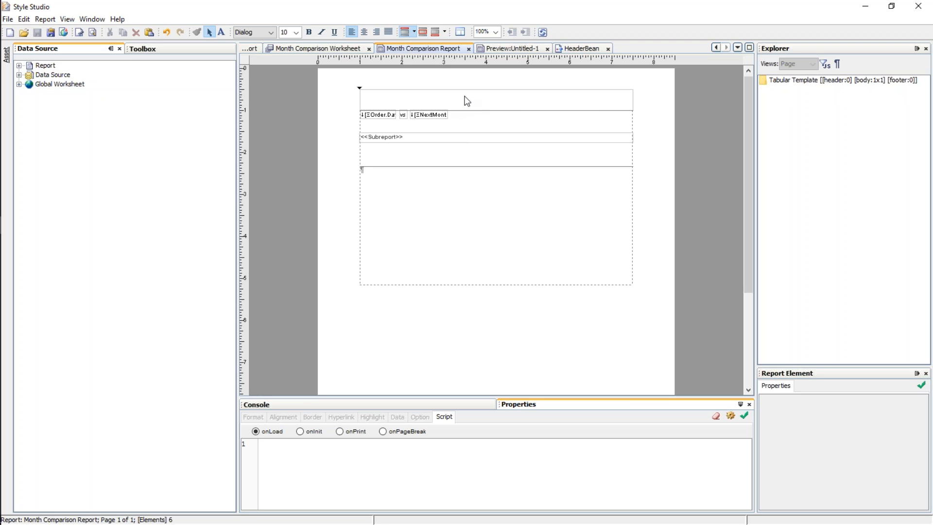
left_click(7, 19)
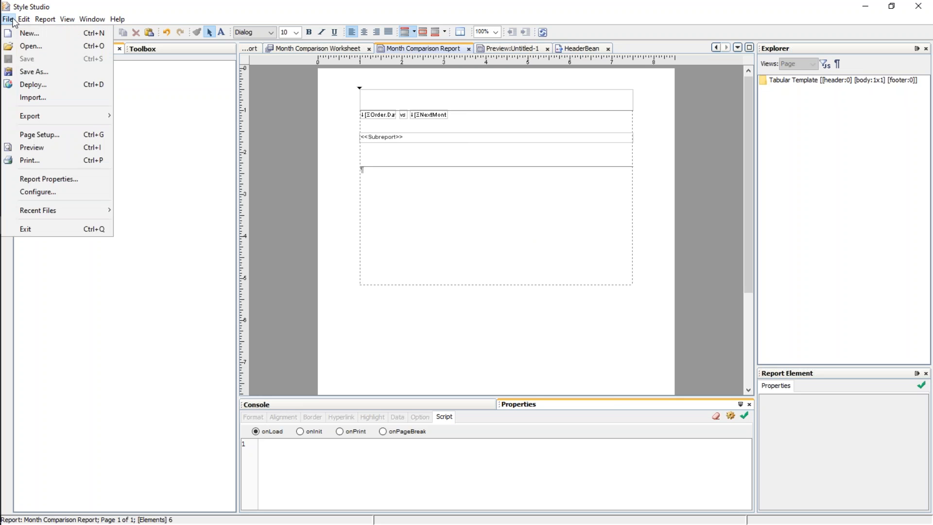
left_click(40, 134)
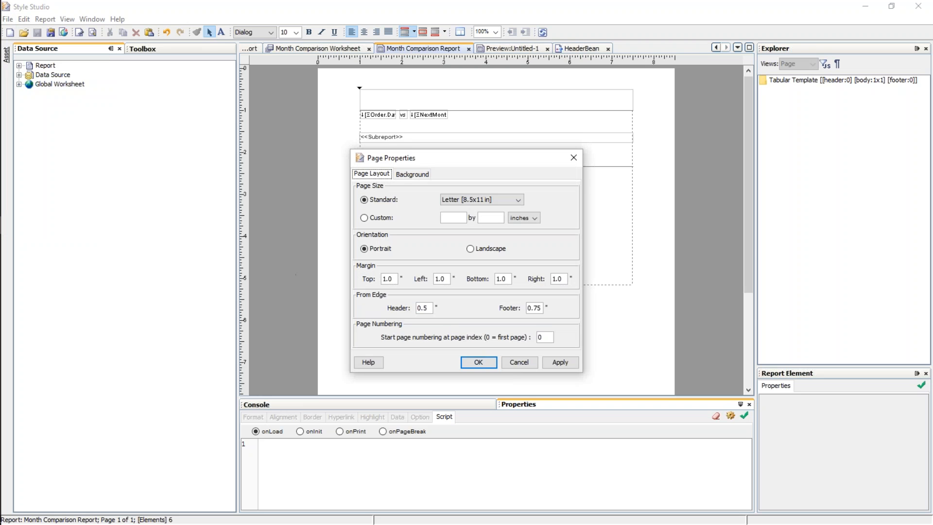
left_click(395, 279)
key("BackSpace")
type("25")
left_click(480, 364)
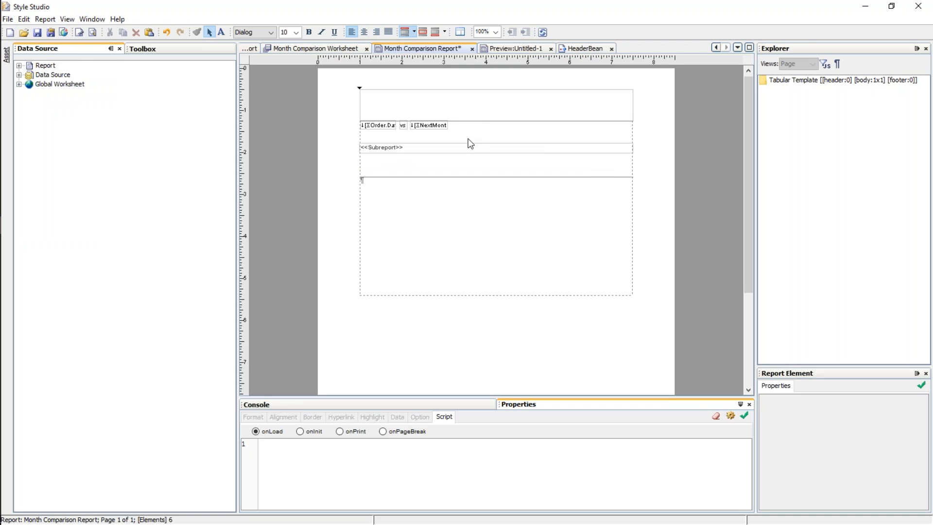
Insert the HeaderBean report bean into the page header of the Month Comparison Report.
left_click(148, 51)
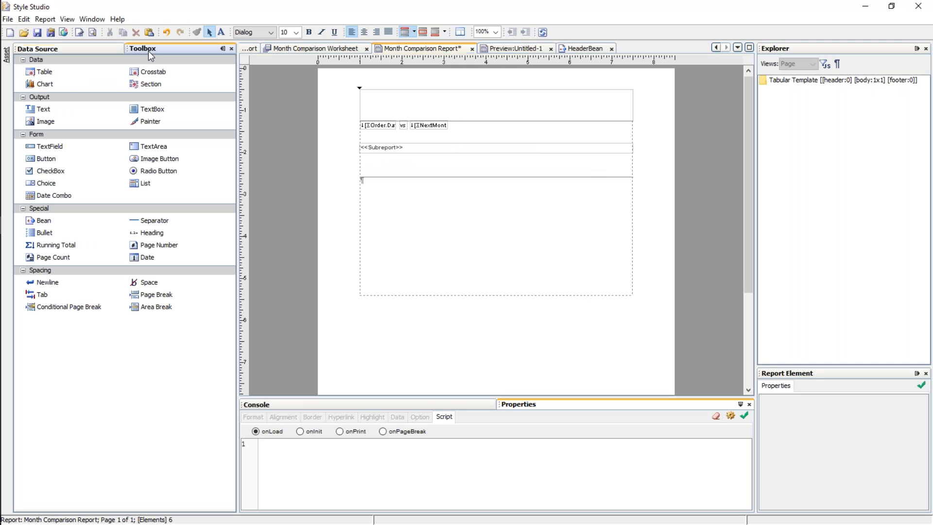
left_click(43, 222)
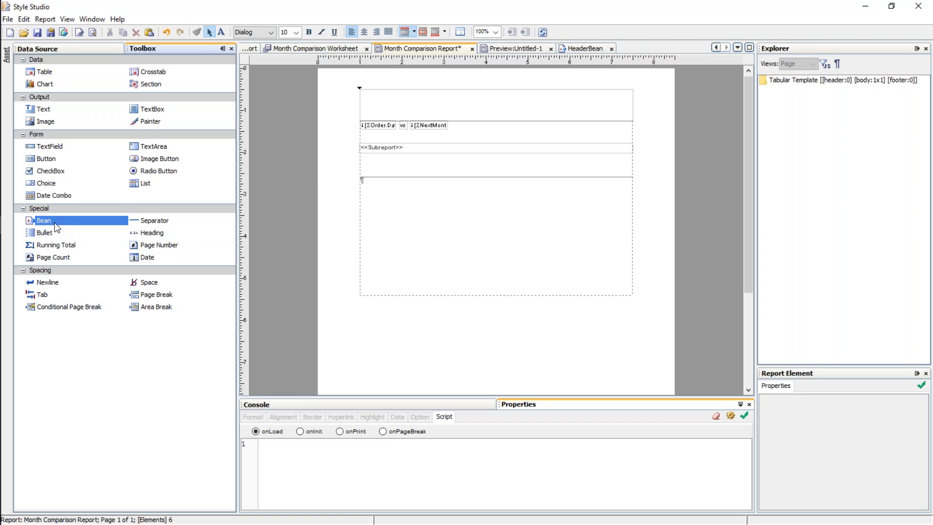
left_click_drag(55, 222, 454, 97)
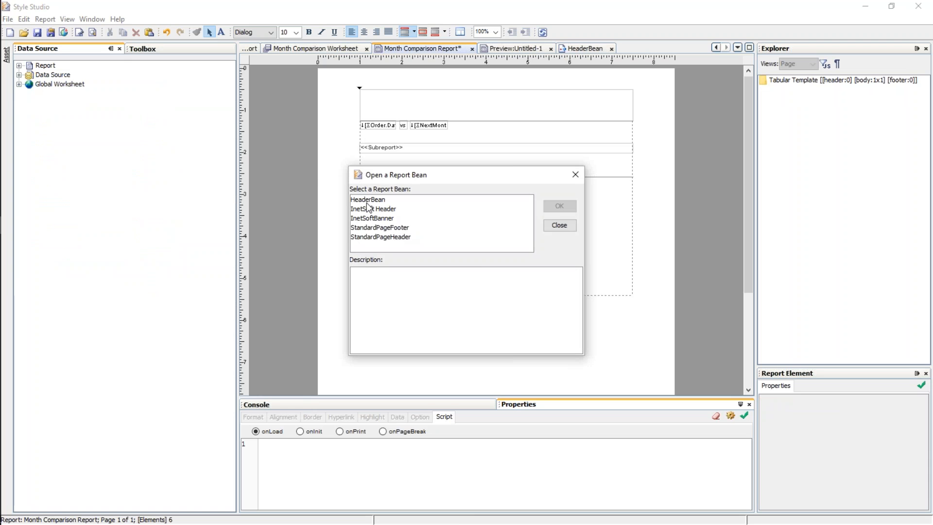
left_click(385, 202)
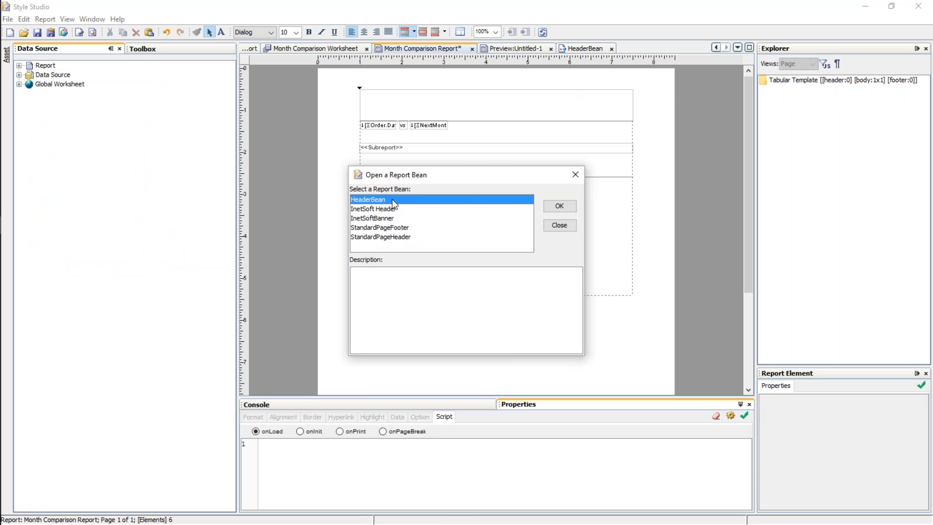
left_click(559, 206)
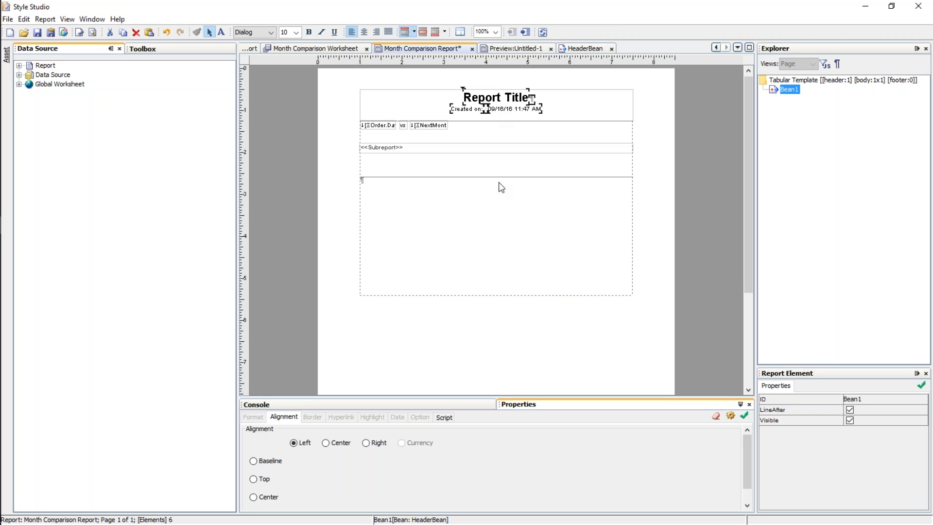
Examine which properties the bean inserted in the page header offers for editing, leaving them unchanged.
left_click(509, 102)
left_click(542, 86)
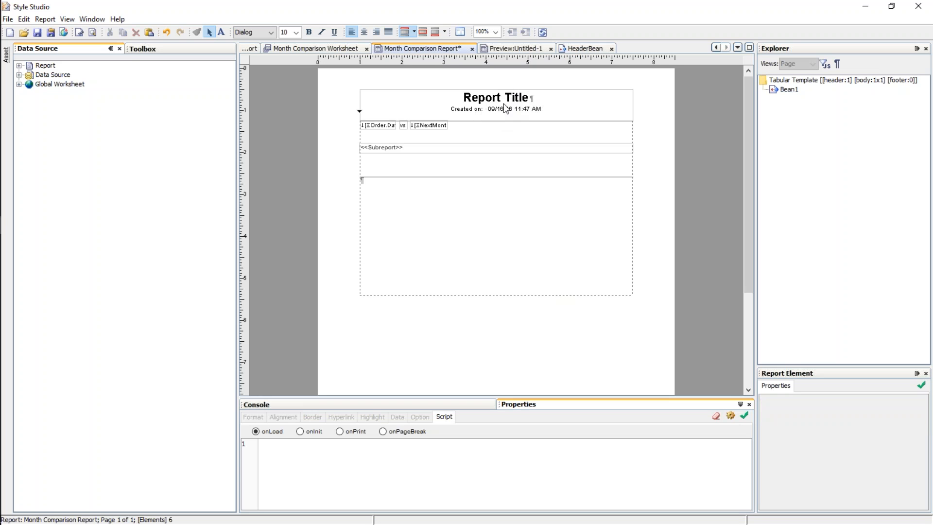
left_click(492, 94)
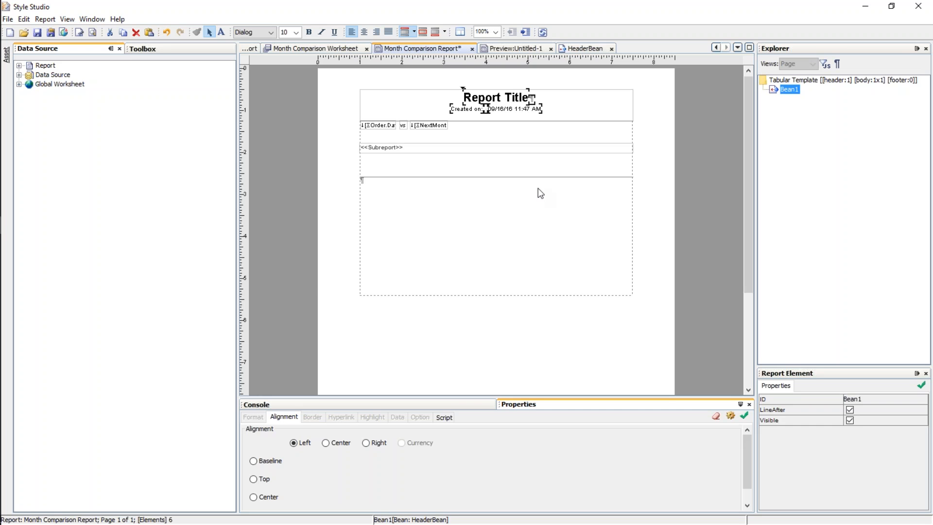
left_click(527, 219)
left_click(487, 113)
right_click(481, 100)
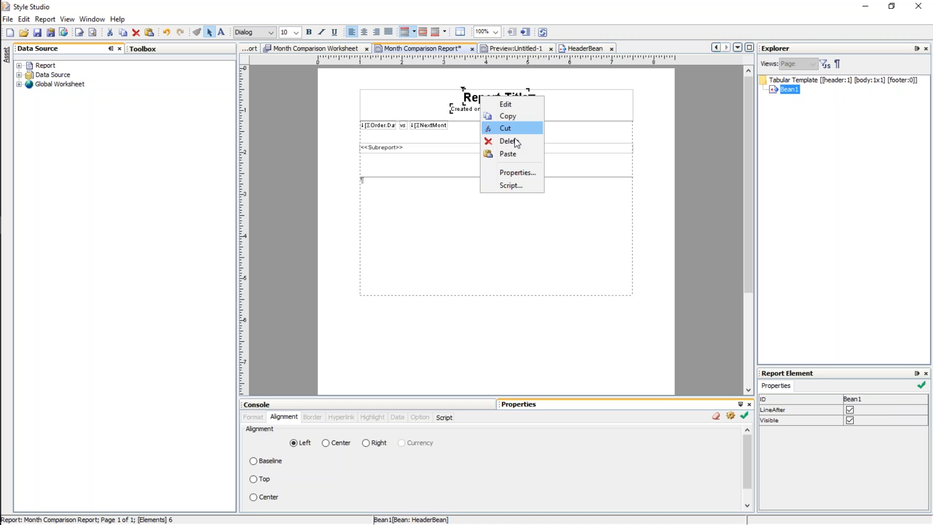
left_click(524, 172)
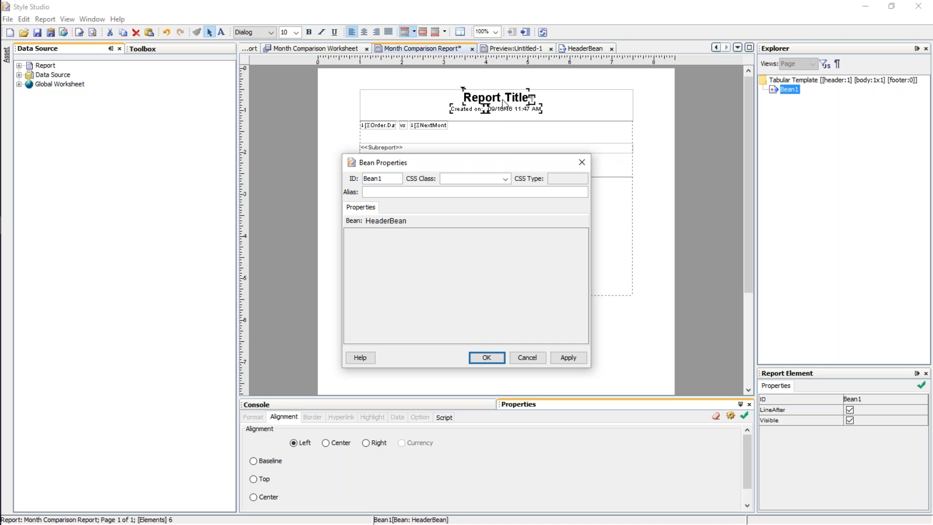
left_click(538, 361)
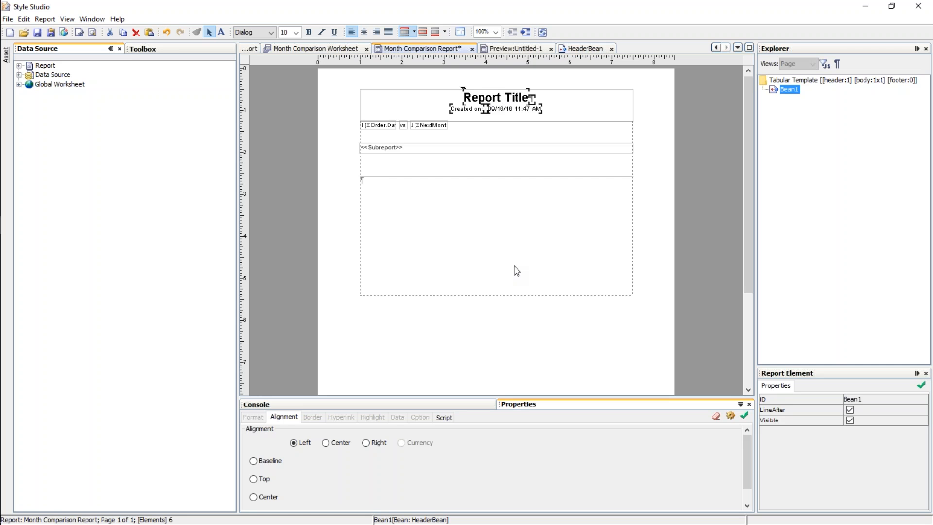
Examine the elements and properties offered in the HeaderBean's bean definition, leaving the definition unchanged.
left_click(582, 49)
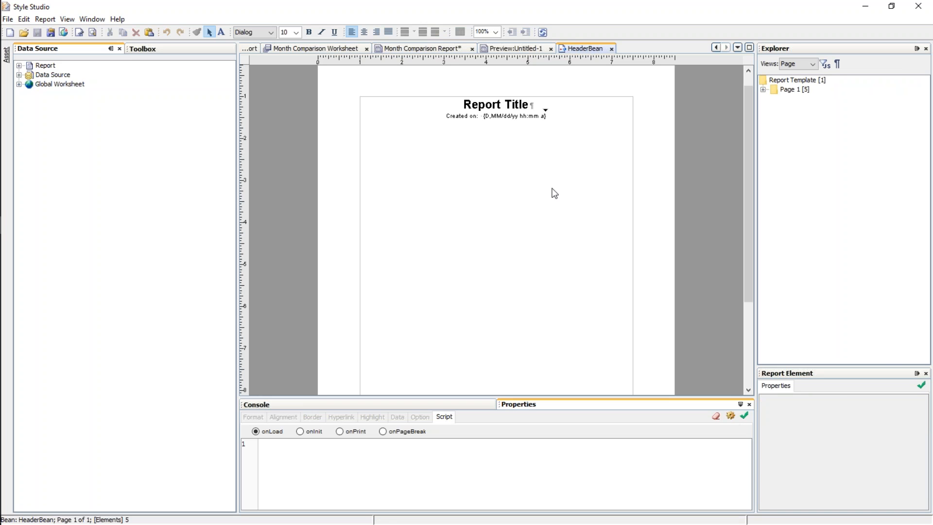
left_click(483, 110)
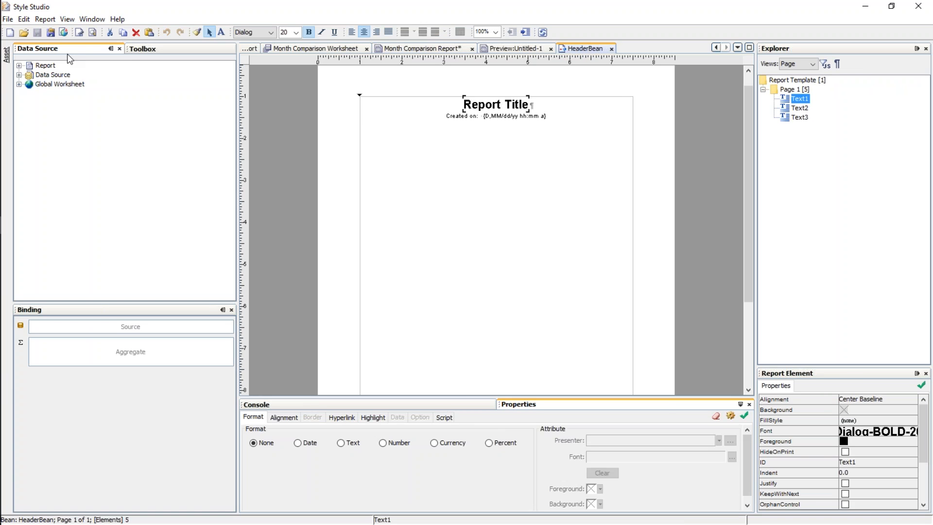
left_click(45, 20)
key("Right")
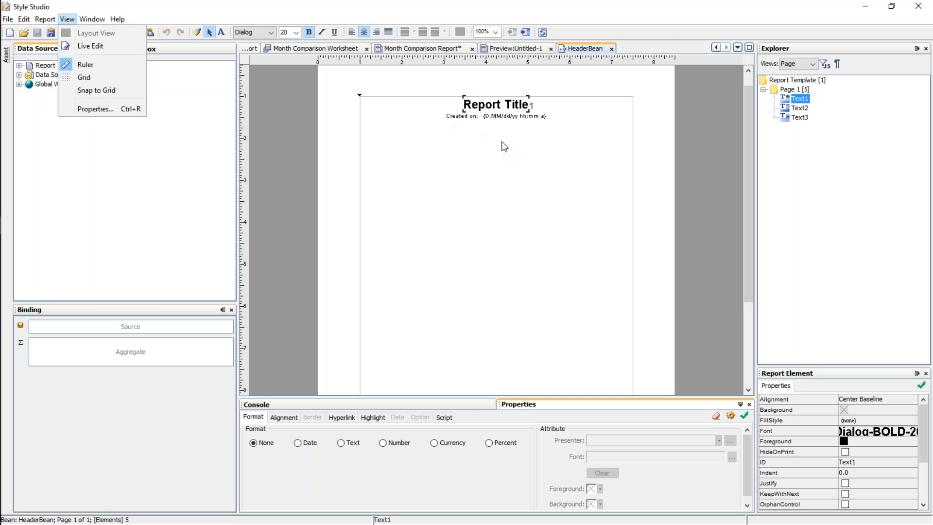
left_click(44, 20)
left_click(44, 20)
left_click(60, 32)
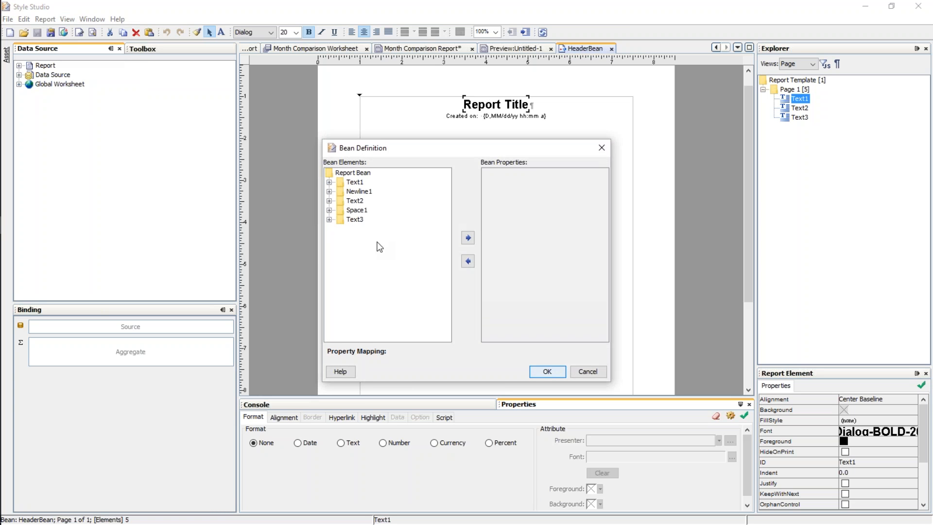
left_click(329, 182)
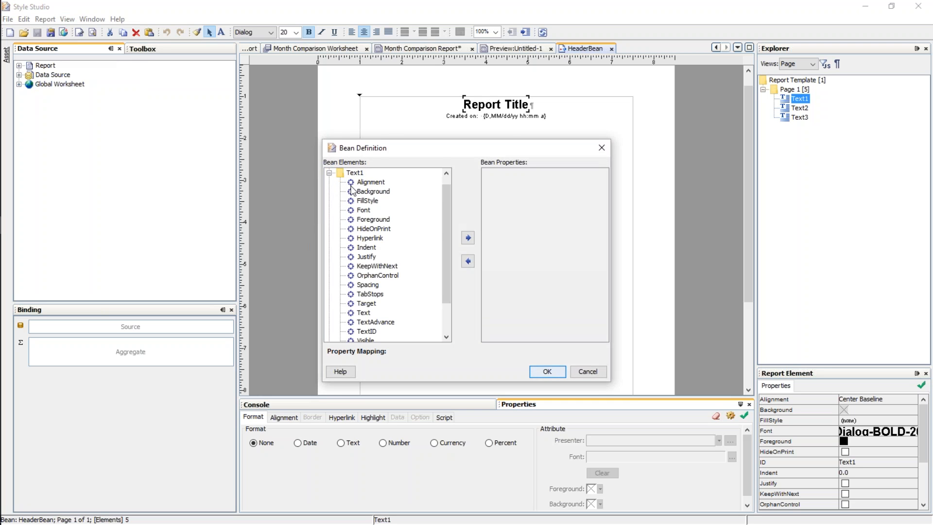
left_click(329, 172)
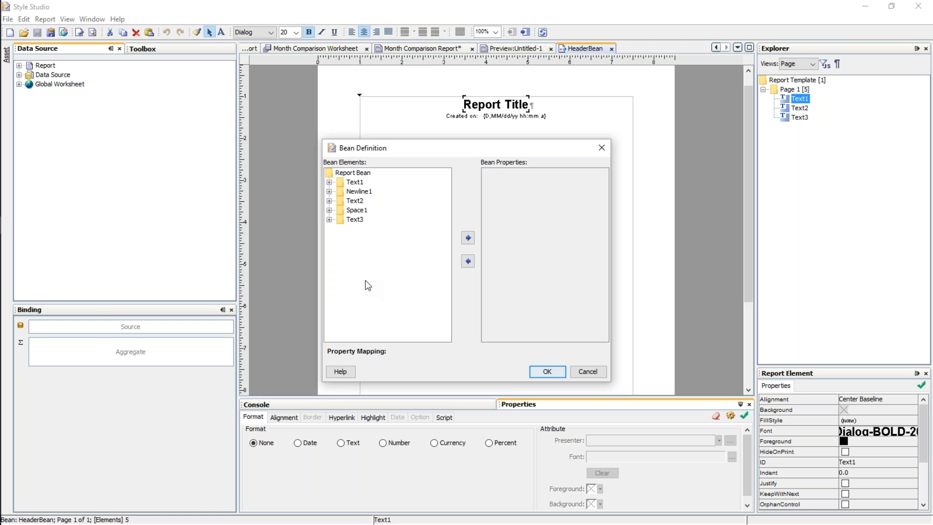
left_click(329, 183)
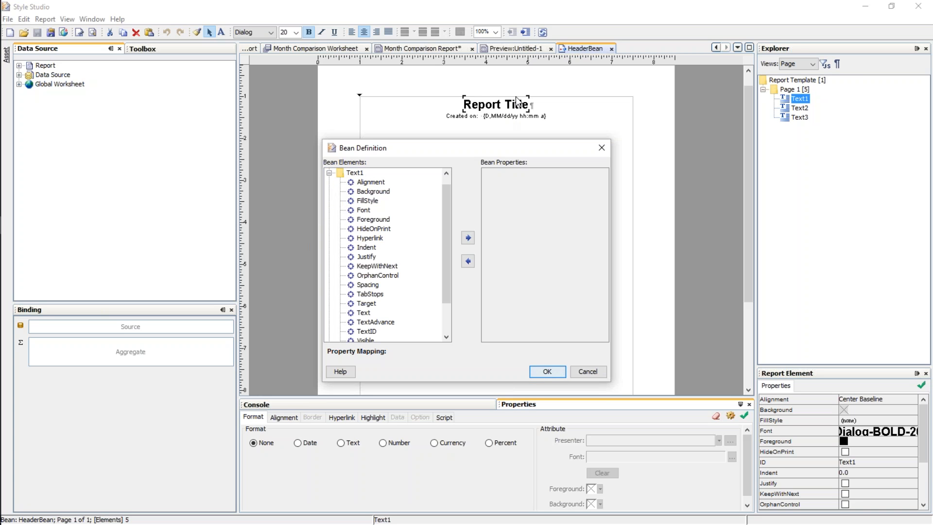
left_click(329, 173)
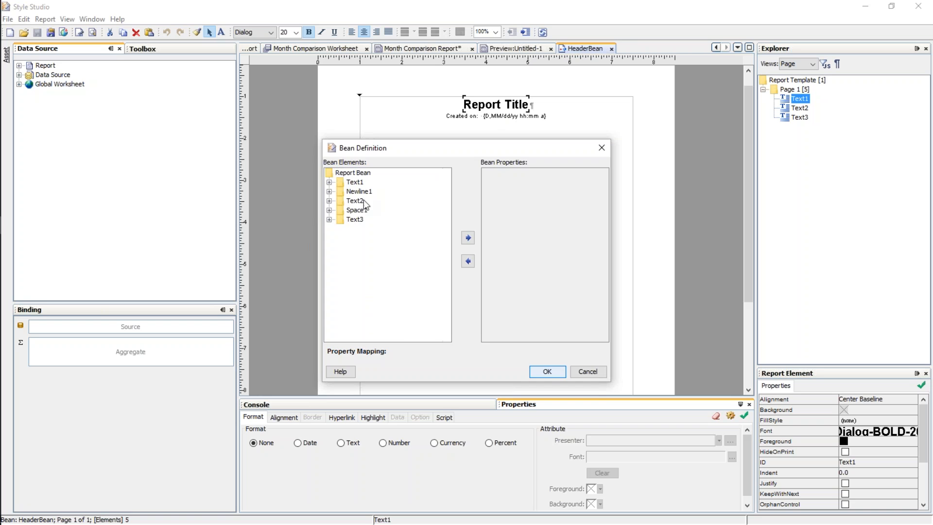
left_click(586, 371)
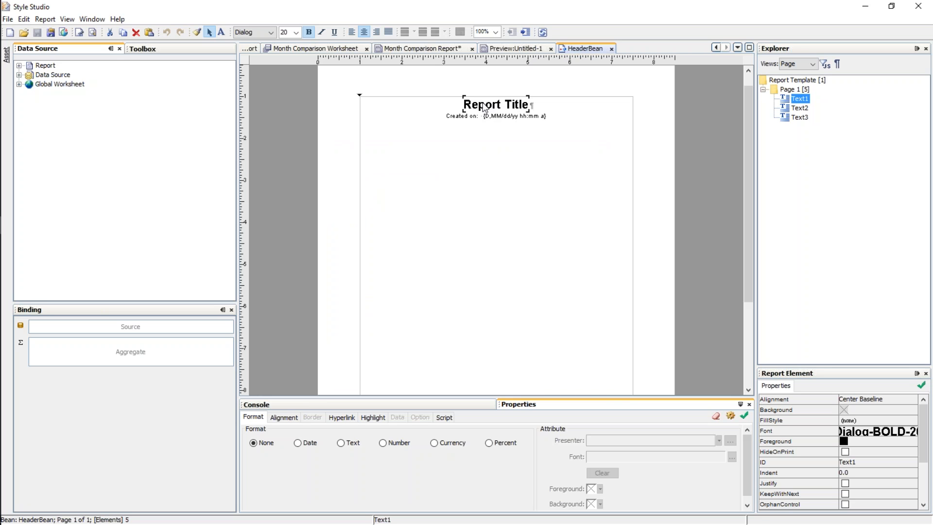
Set the ID of the report title text element in the HeaderBean to Title.
right_click(481, 107)
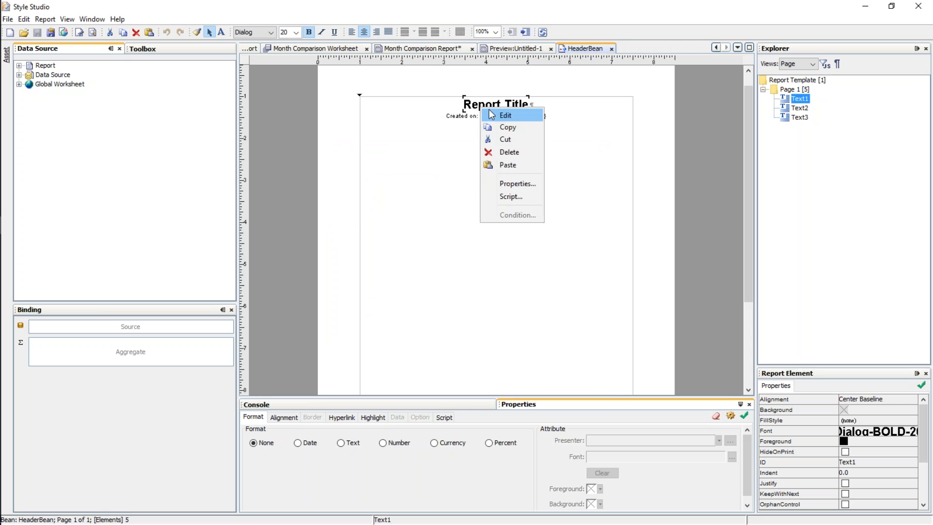
left_click(517, 184)
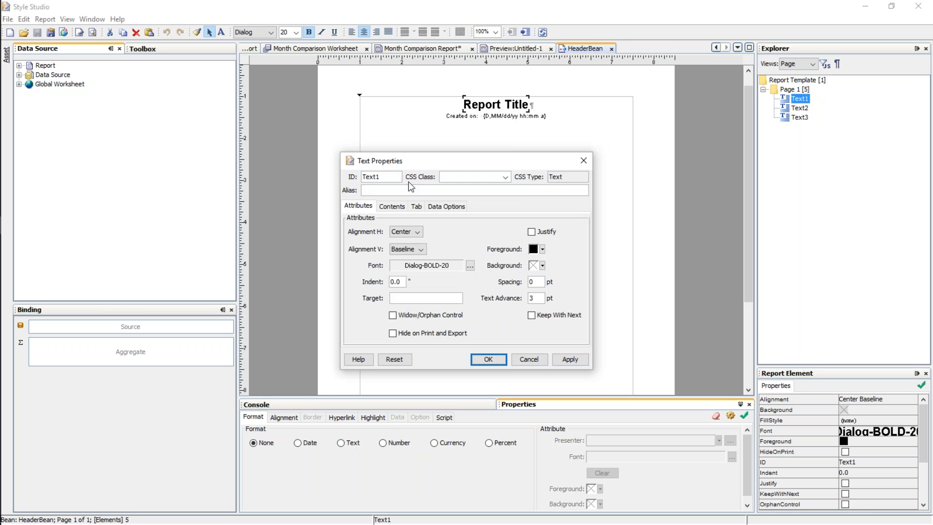
double_click(370, 178)
type("Title")
left_click(489, 360)
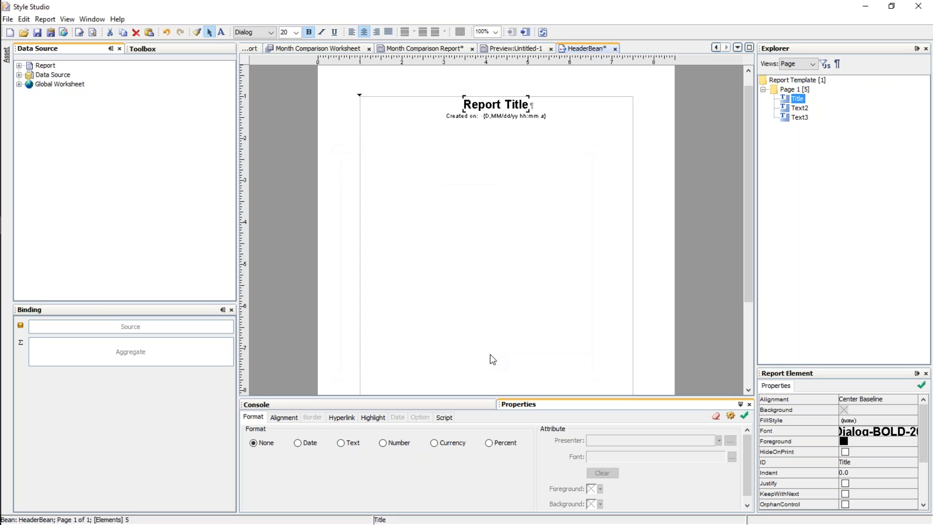
Expose the Title element's Text in the bean definition as a bean property named ReportTitle, and save the HeaderBean.
left_click(51, 24)
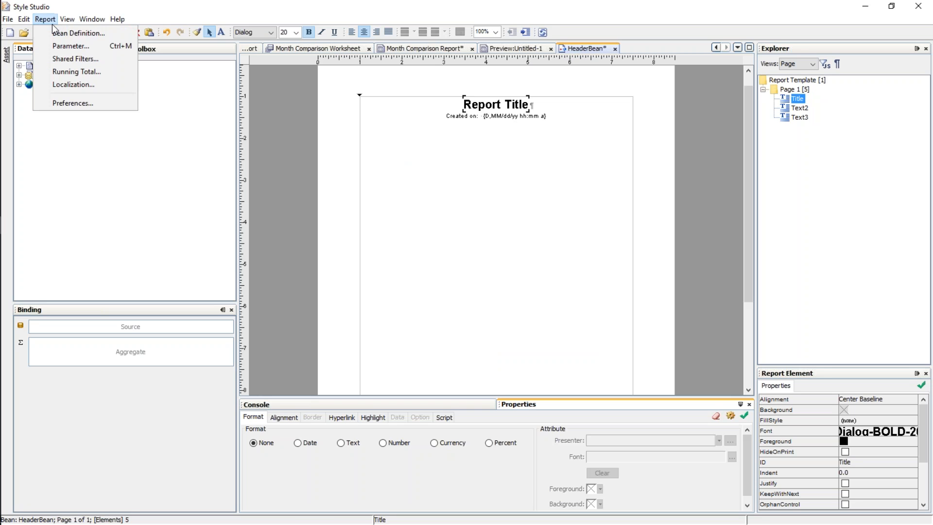
left_click(66, 35)
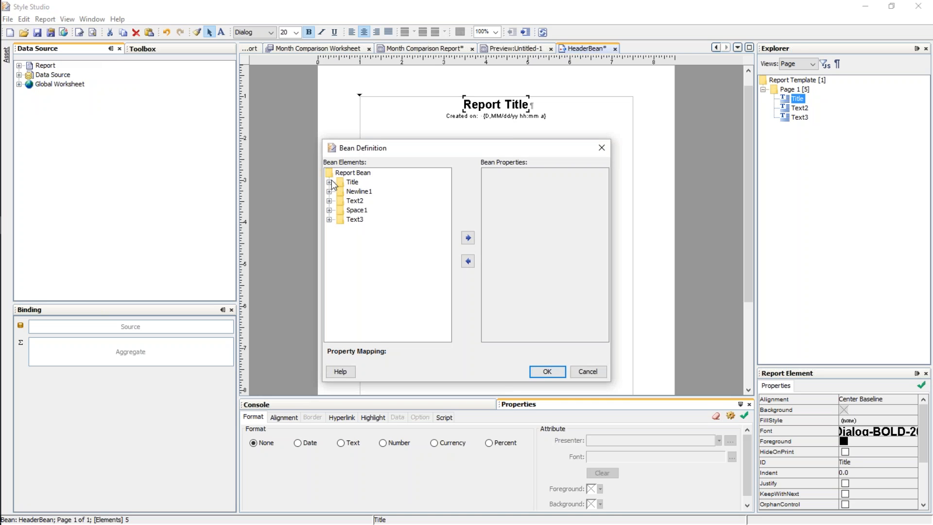
left_click(331, 183)
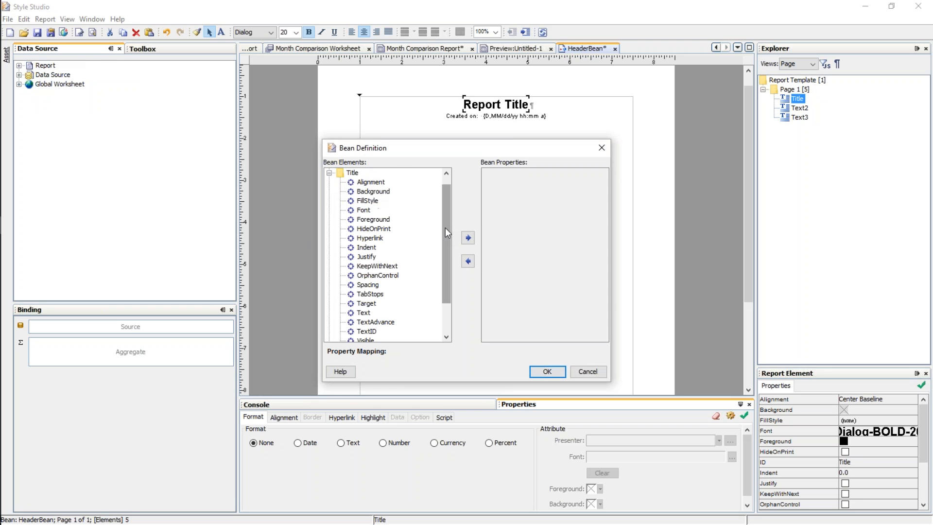
left_click_drag(445, 227, 449, 255)
left_click(363, 282)
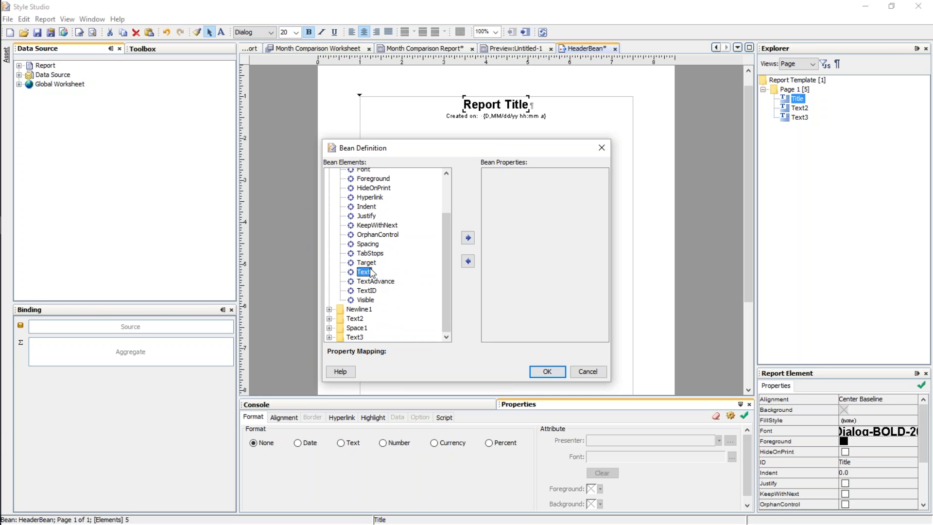
left_click(469, 238)
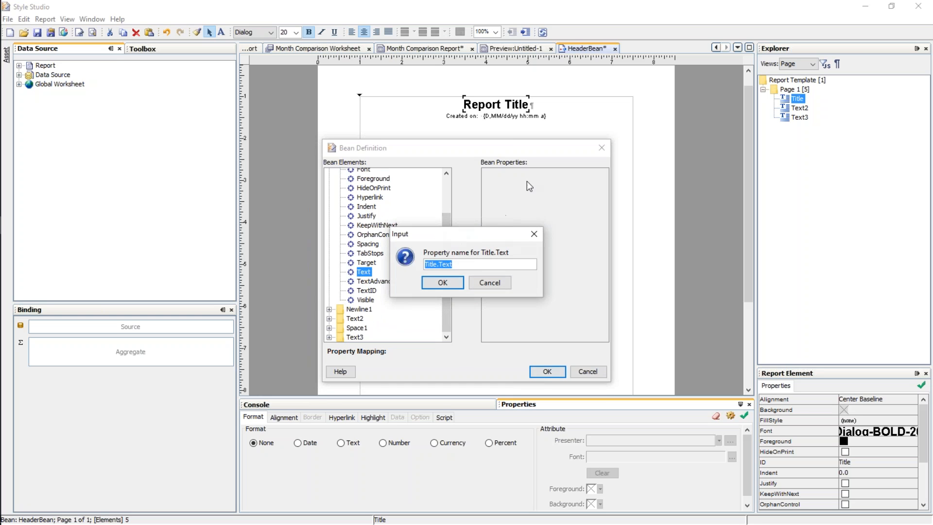
type("Reprt")
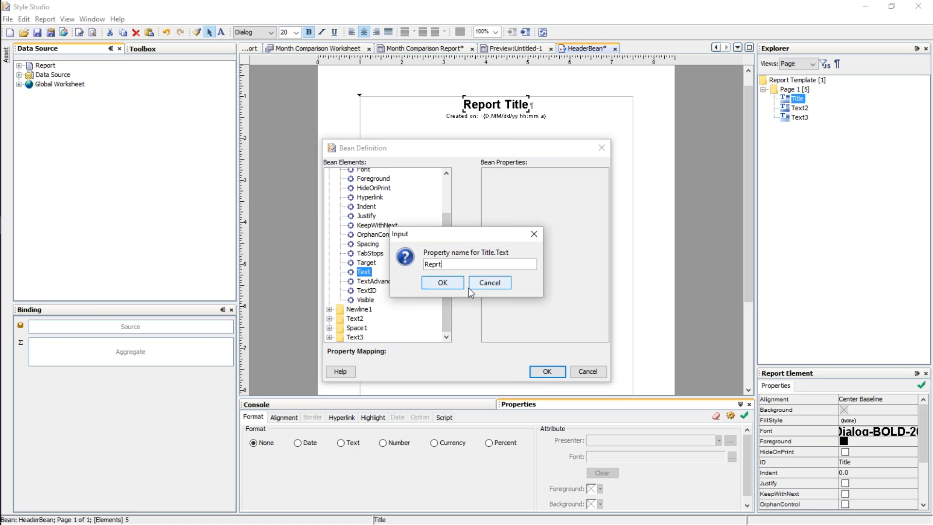
key("BackSpace")
key("BackSpace")
type("ortTitle")
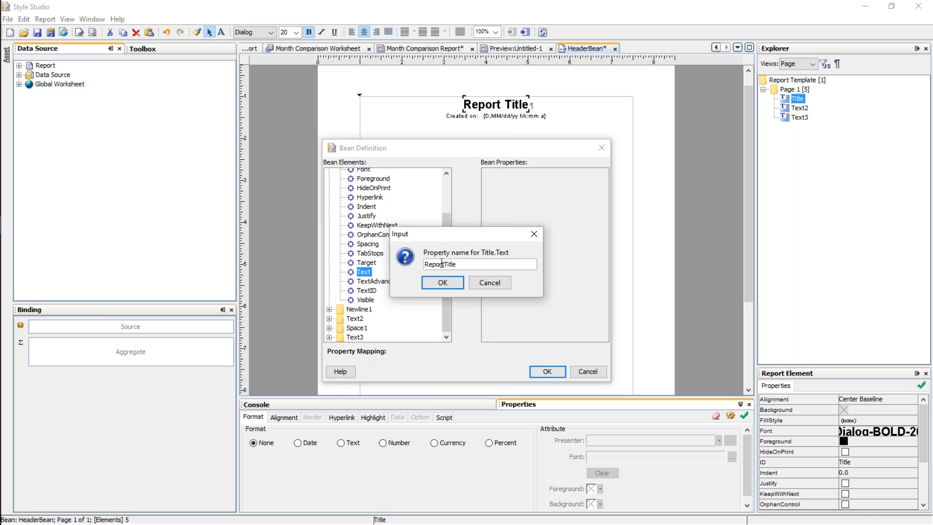
left_click(444, 284)
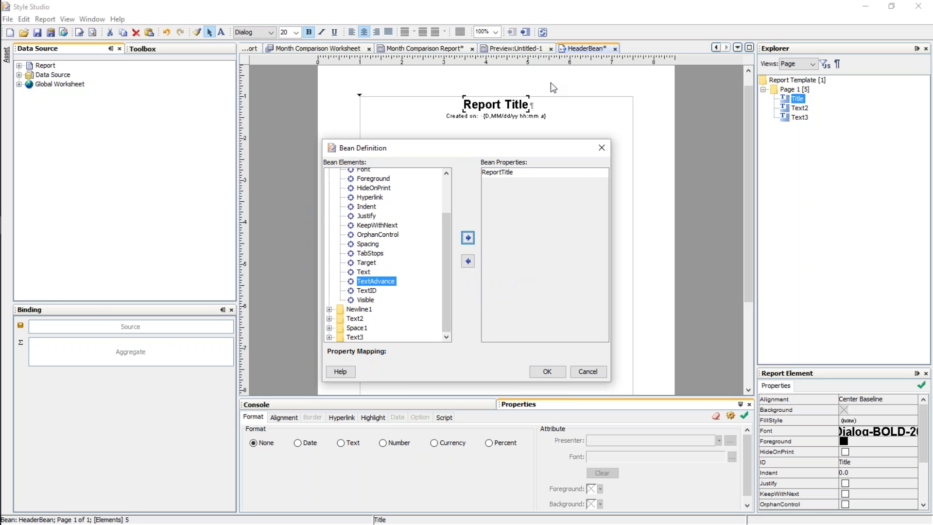
left_click(542, 369)
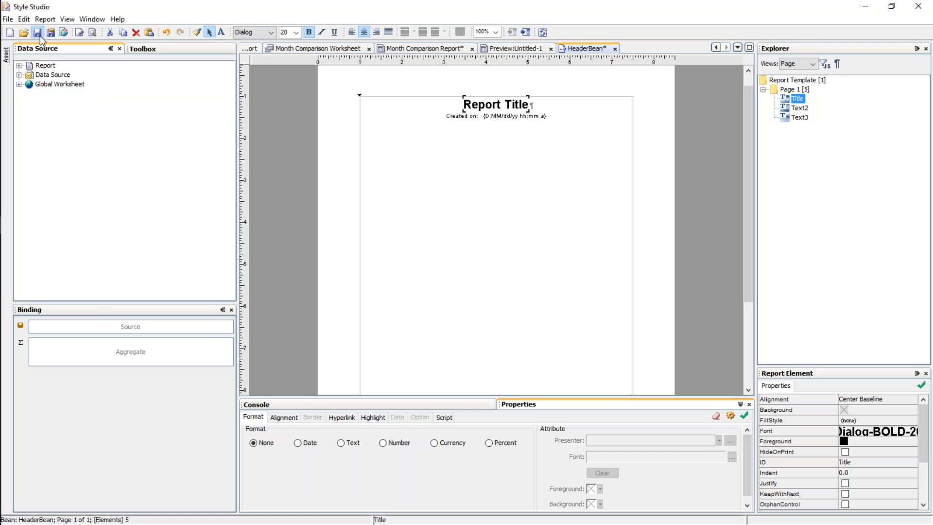
key("ctrl+s")
Set the header bean's ReportTitle to "Month Comparison Report" in the Month Comparison Report and save the report.
left_click(440, 48)
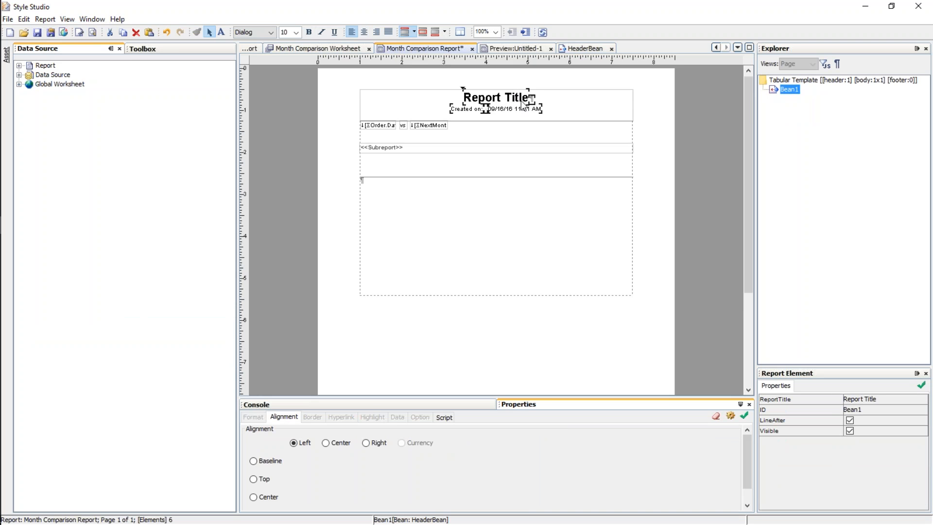
right_click(500, 101)
left_click(540, 176)
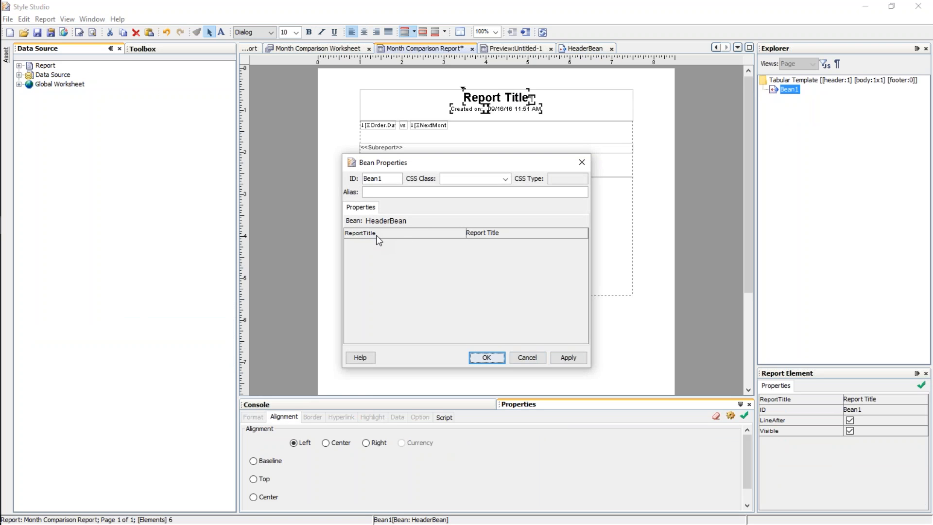
left_click(495, 234)
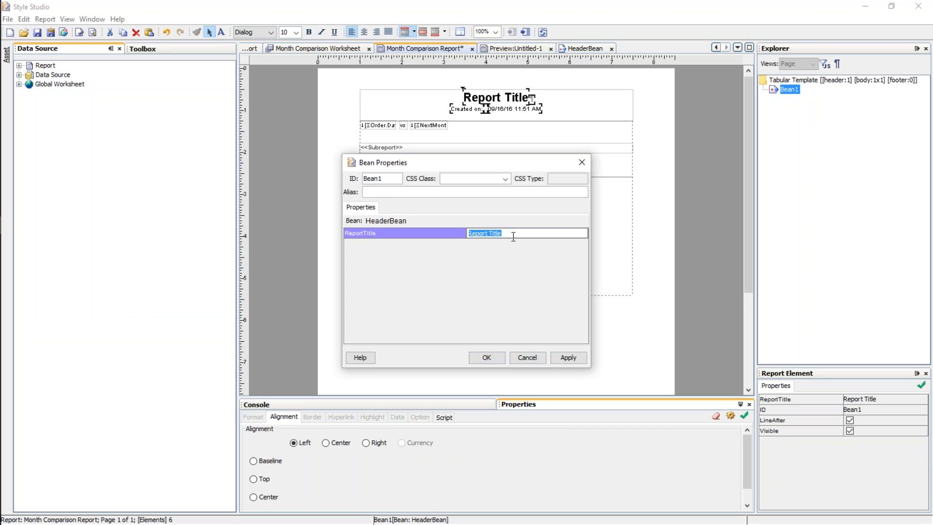
type("Month Comparison Report")
left_click(493, 358)
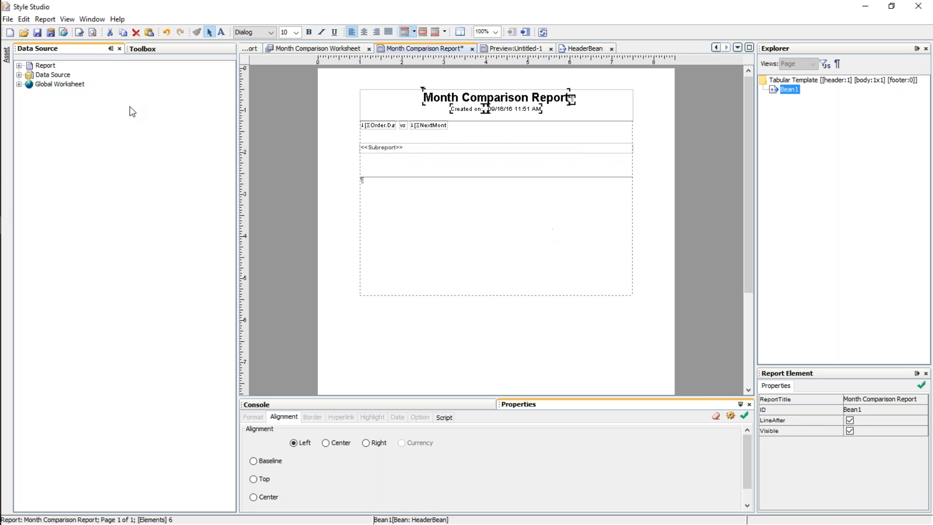
left_click(37, 33)
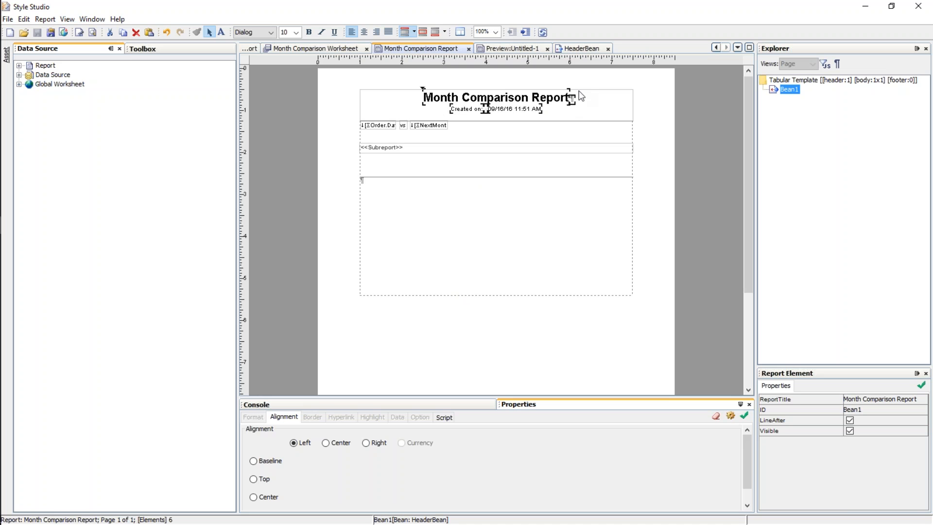
Change the title text in the HeaderBean to "Enter Your Own Report Title".
left_click(576, 47)
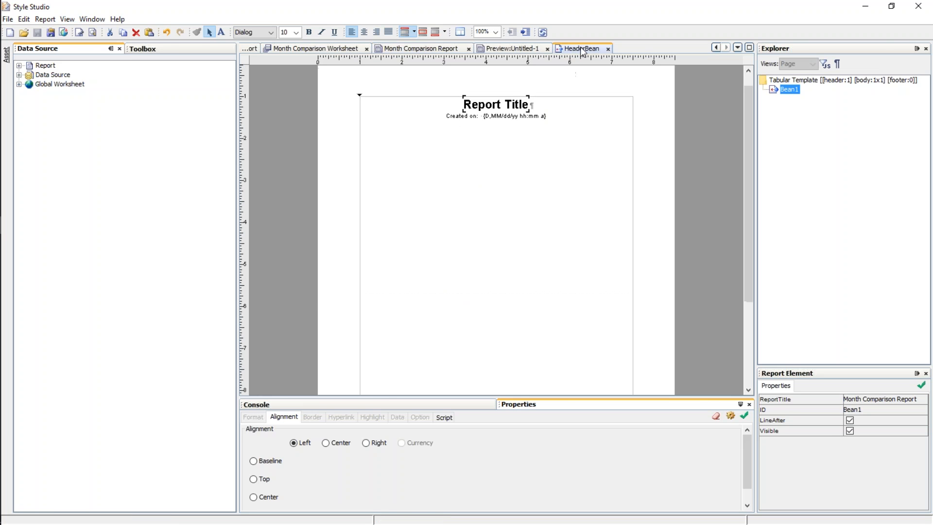
double_click(491, 106)
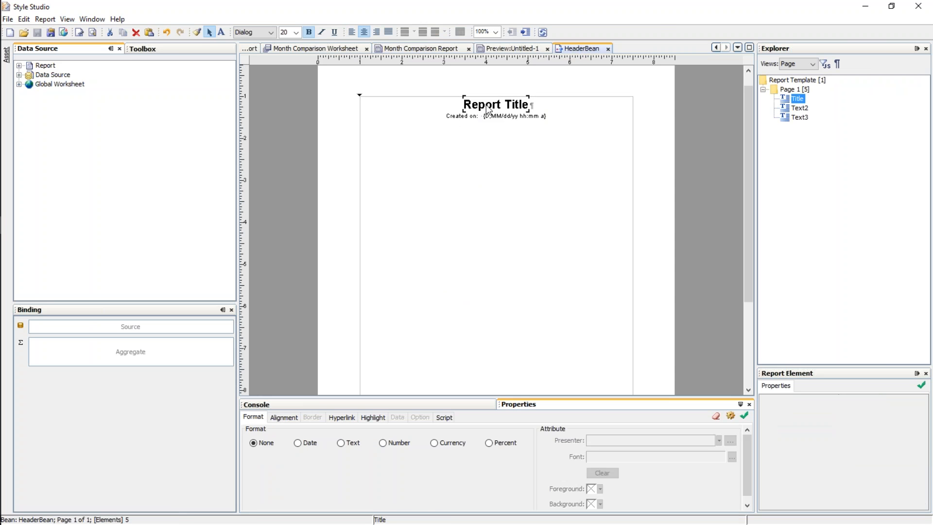
key("Escape")
right_click(488, 102)
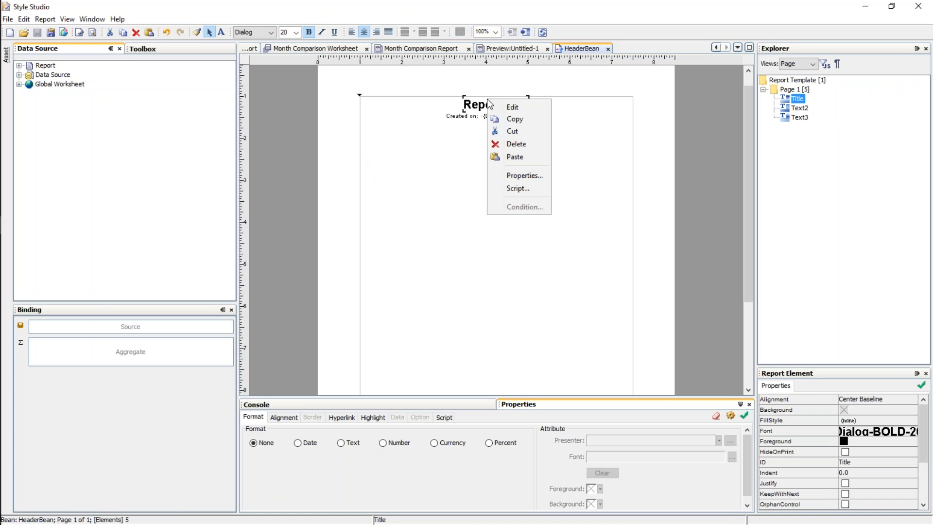
left_click(510, 107)
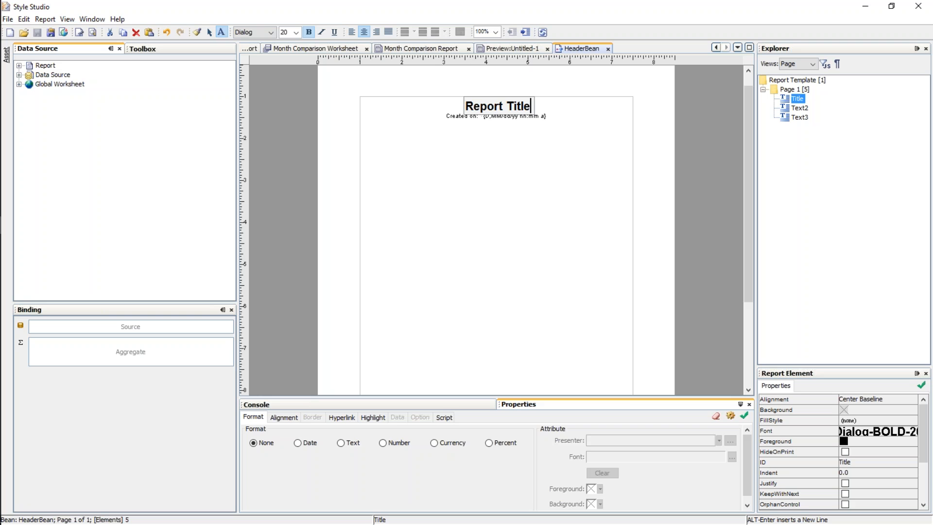
type("Enter")
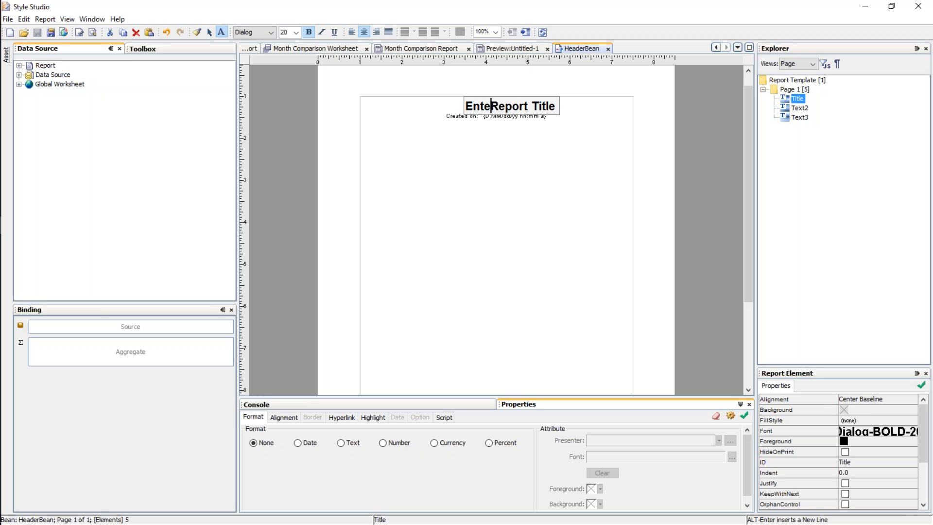
key("ctrl+Right")
key("ctrl+Right")
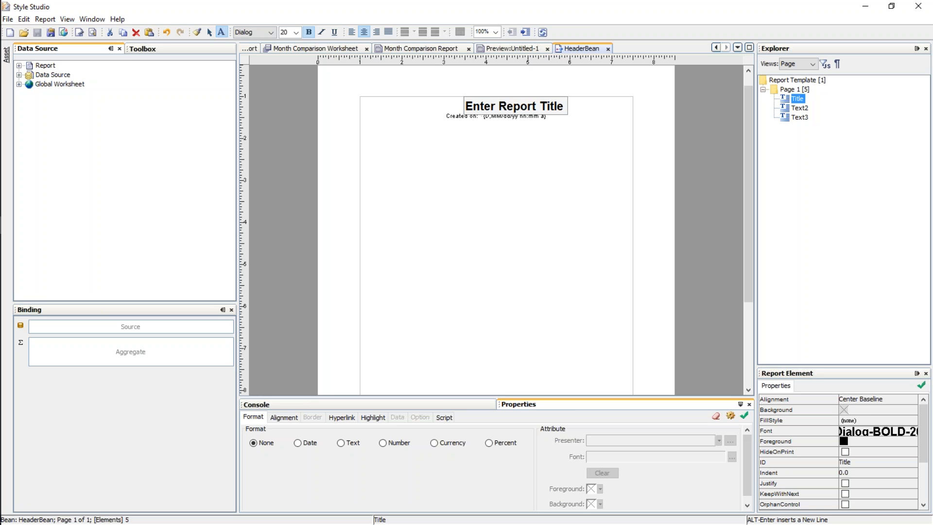
type("Your Own")
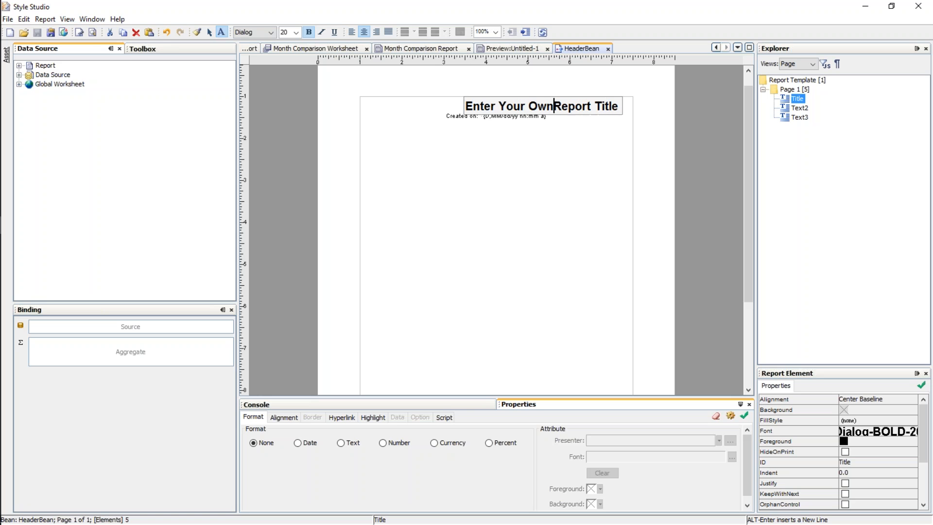
key("Return")
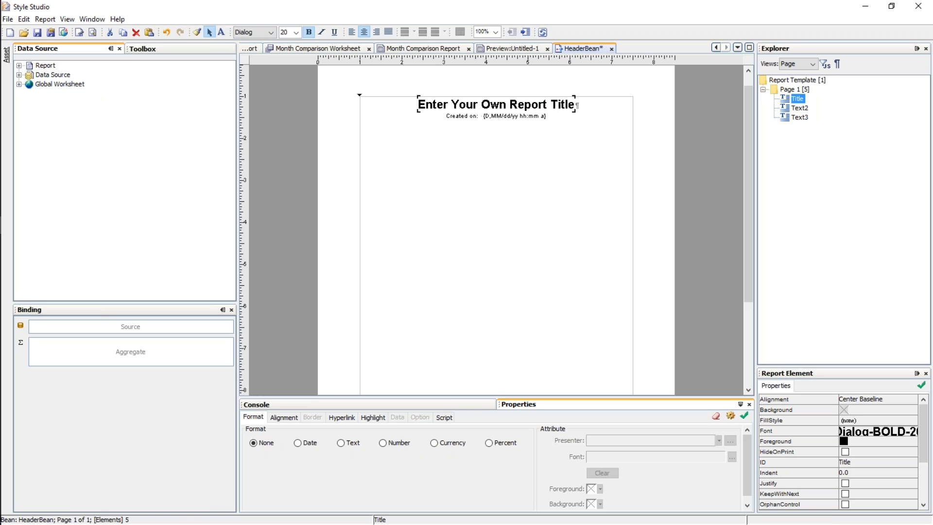
Set the foreground colour of the "Created on:" text and the date text in the HeaderBean to blue, and save the bean.
left_click(493, 118)
left_click(467, 119)
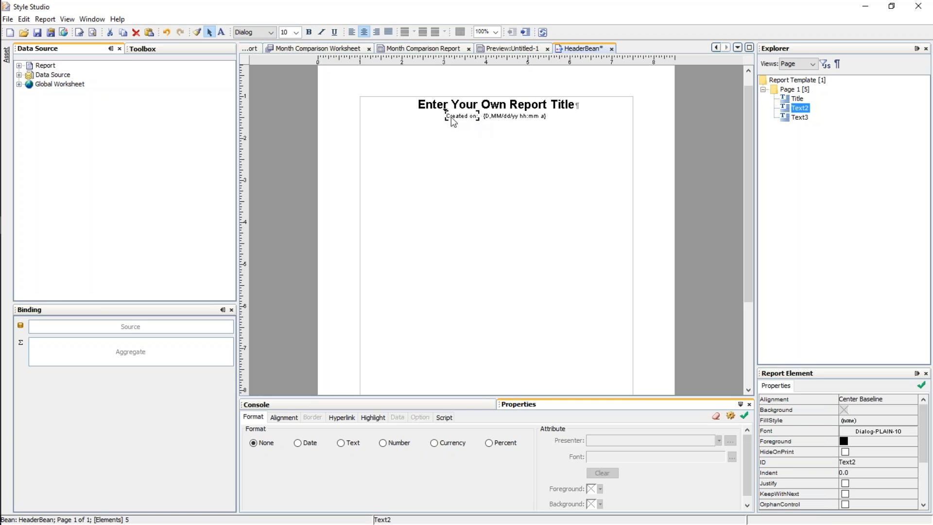
left_click(496, 118, "shift")
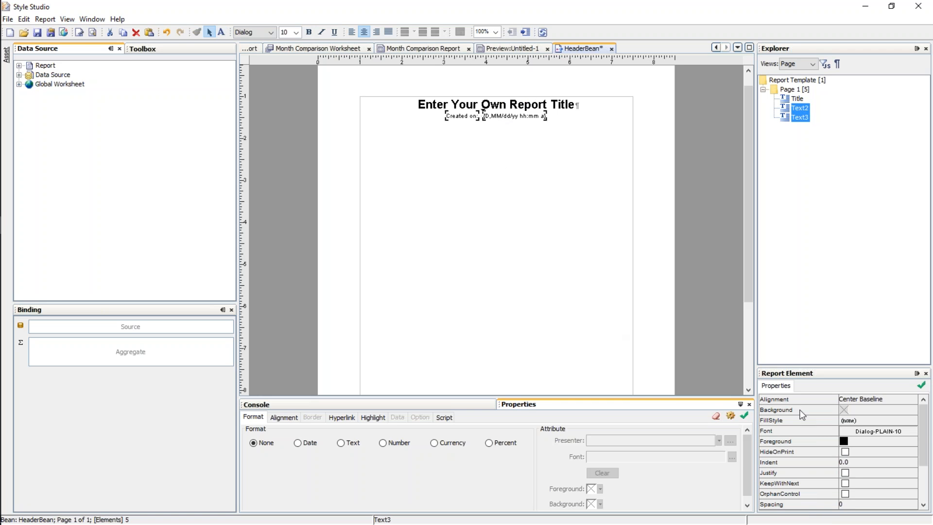
scroll(826, 430, "down", 3)
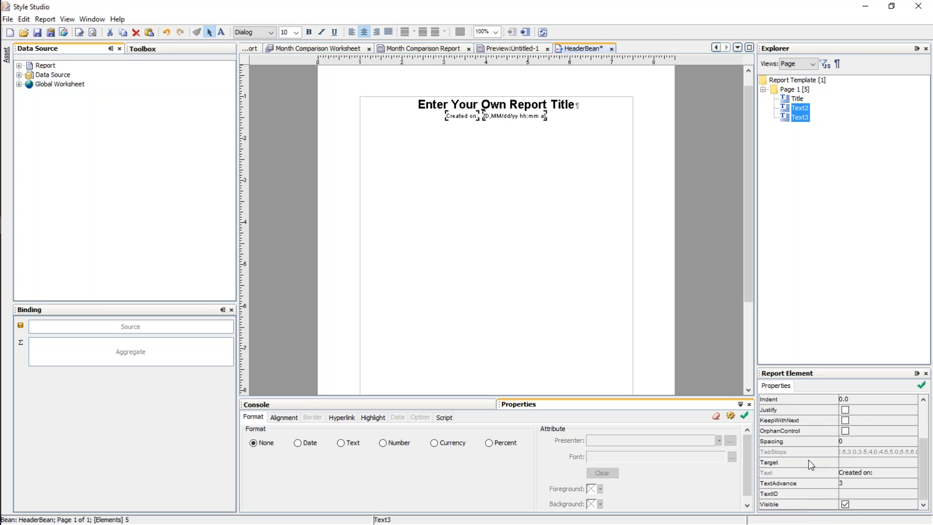
scroll(811, 465, "up", 3)
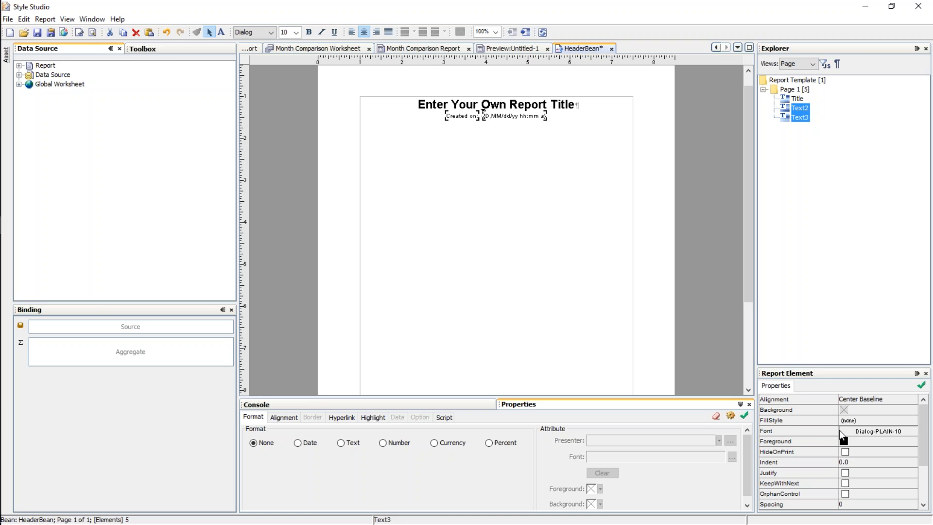
left_click(845, 442)
left_click(854, 441)
left_click(892, 477)
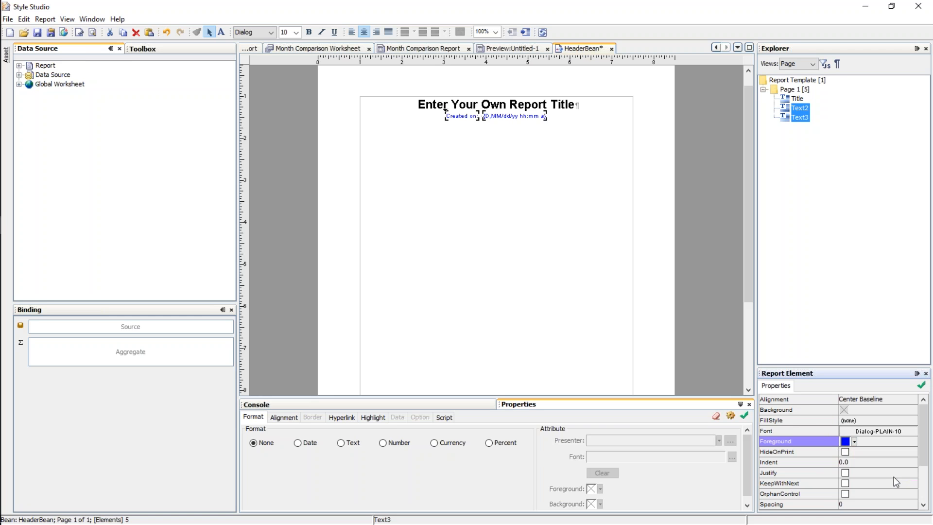
left_click(527, 218)
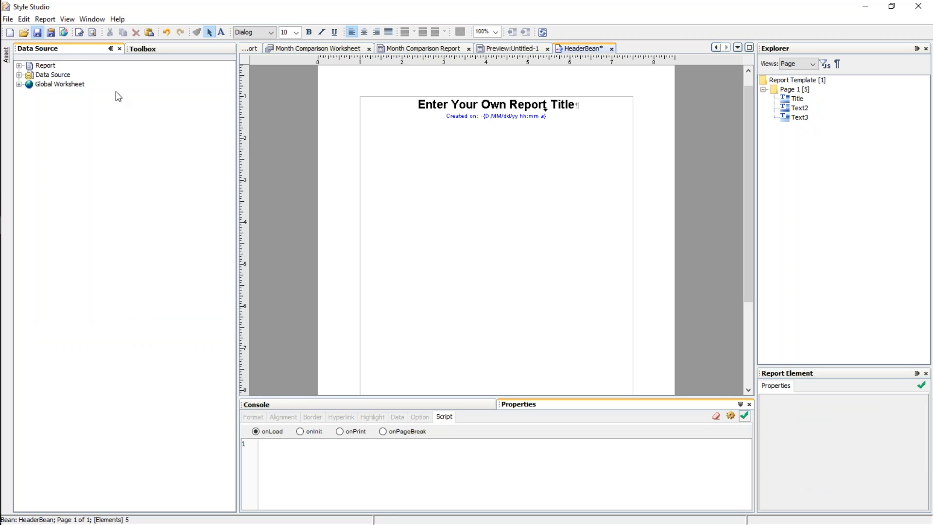
key("ctrl+s")
Compare the header shown in the Month Comparison Report with the HeaderBean's own layout.
left_click(432, 51)
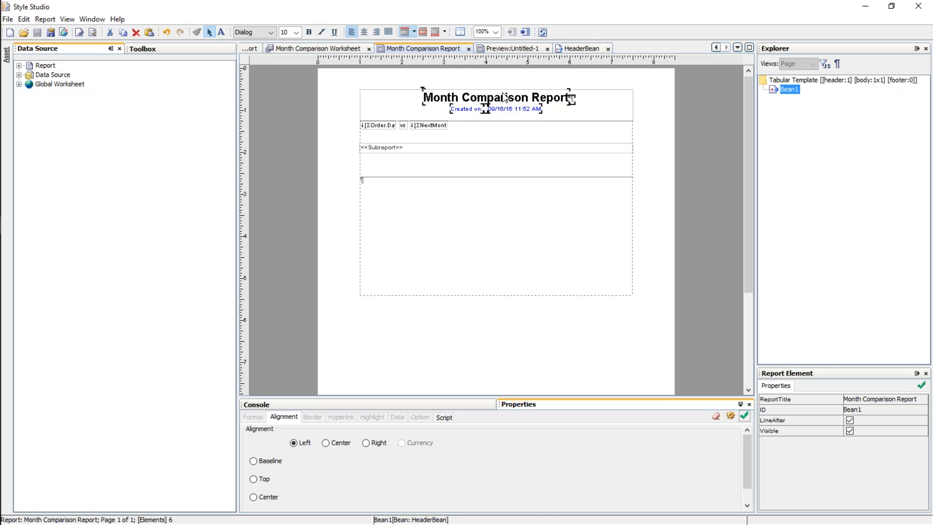
left_click(581, 49)
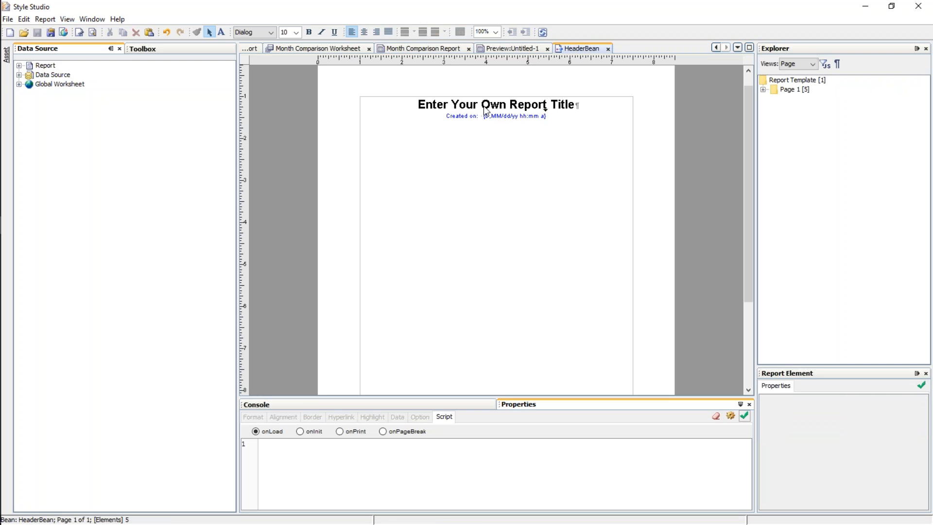
left_click(423, 49)
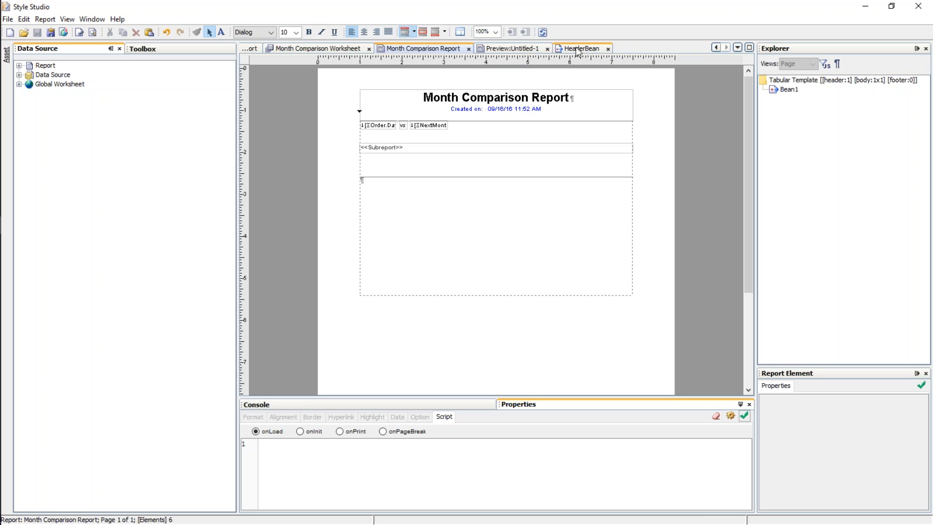
Close the Untitled-1 preview and all other open documents.
left_click(547, 49)
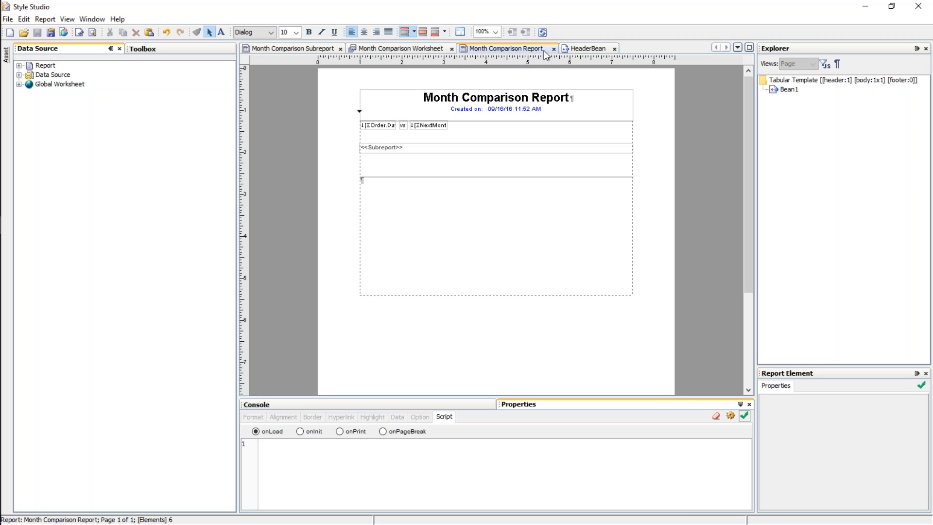
right_click(537, 53)
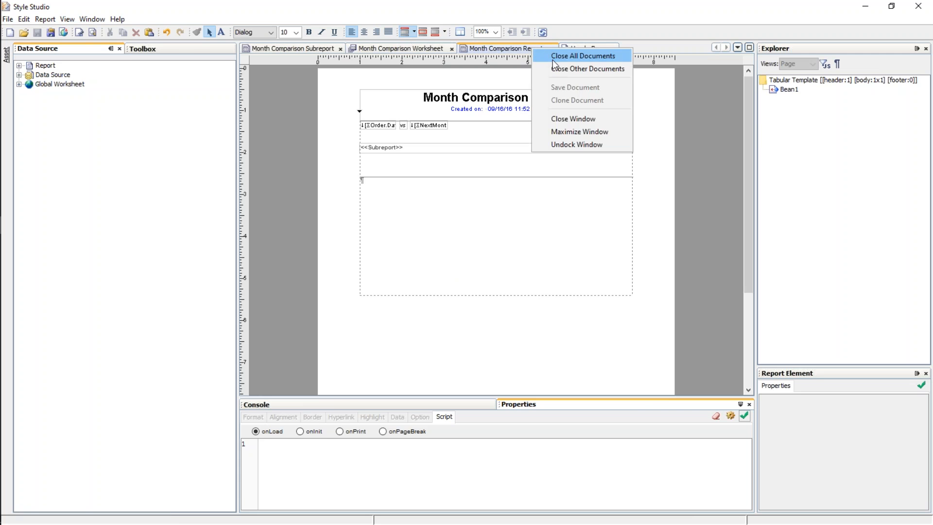
left_click(553, 56)
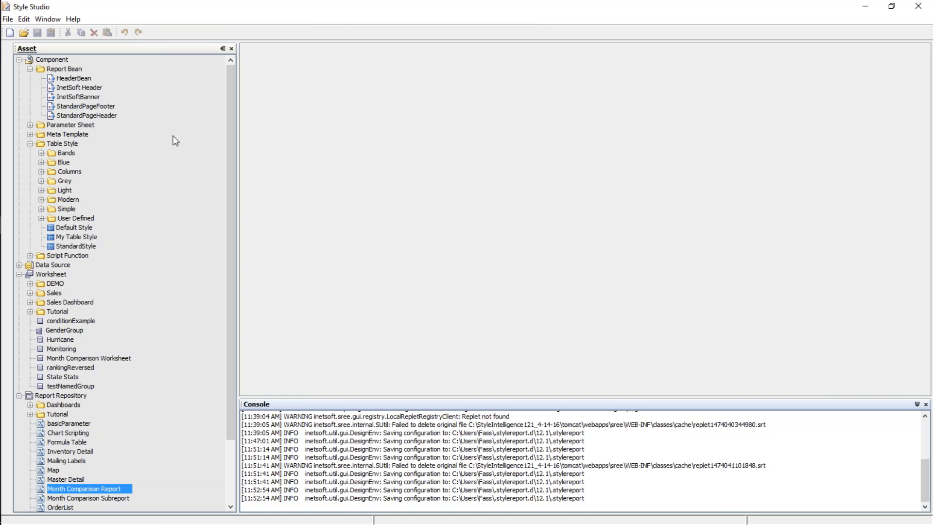
Create a new component of the Tabular Meta Template type.
left_click(10, 32)
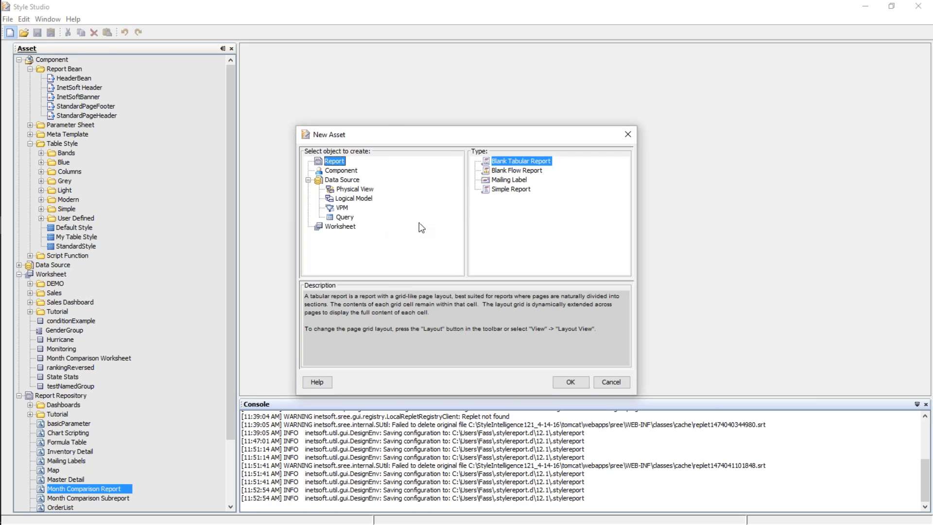
left_click(346, 171)
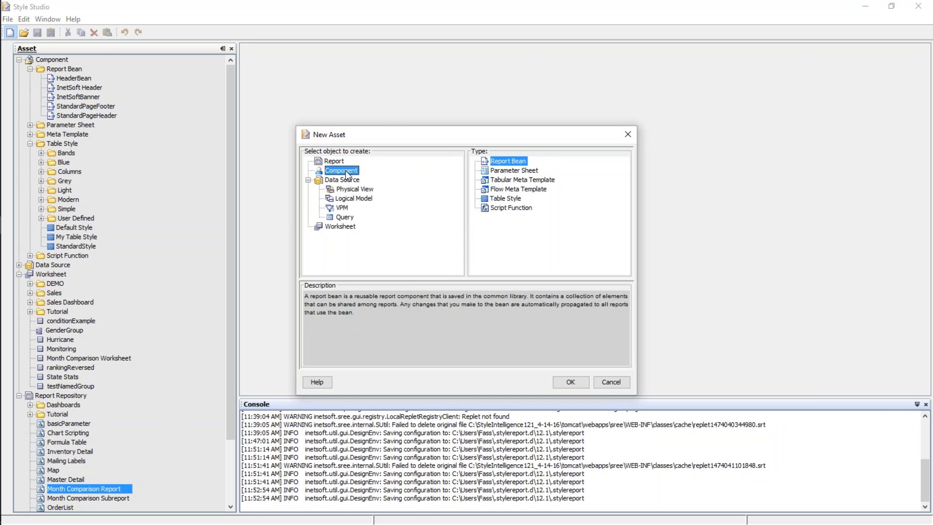
left_click(515, 181)
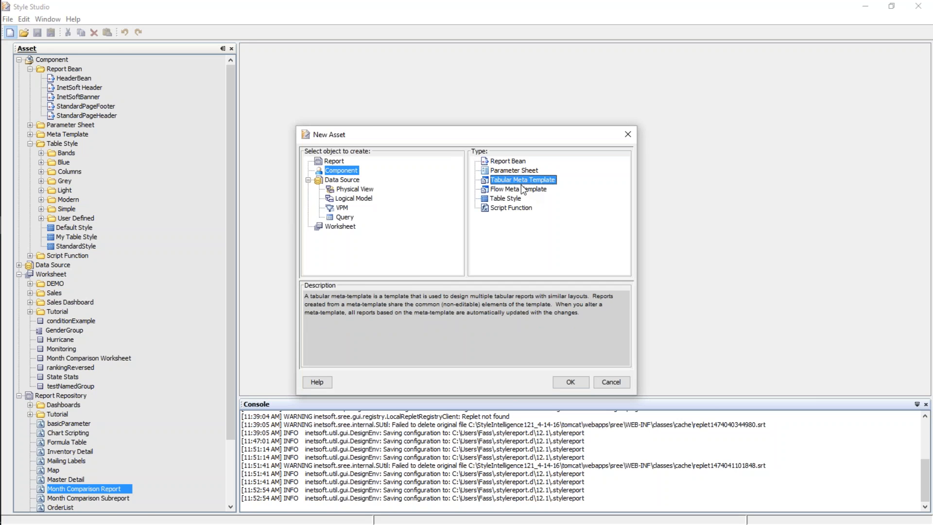
left_click(572, 382)
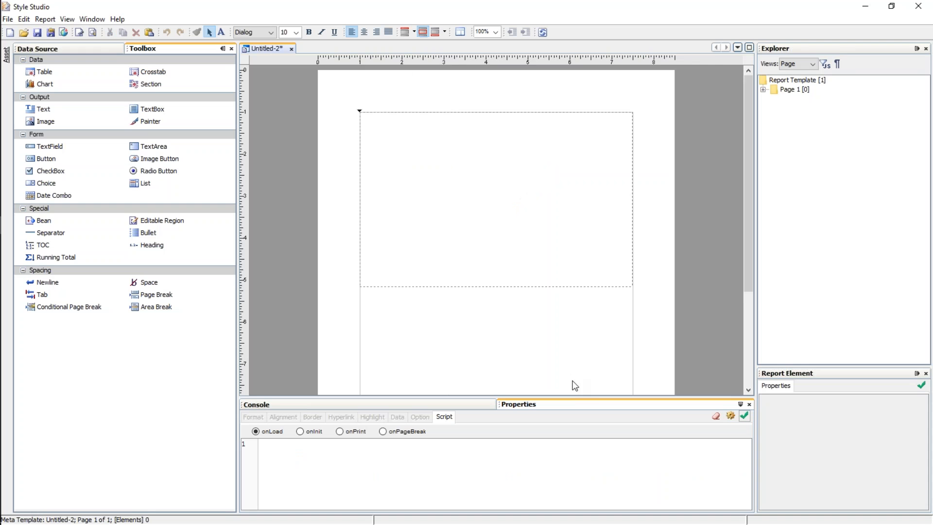
Examine the header, body and footer areas of the blank meta template and the Editable Region element.
double_click(474, 93)
double_click(493, 329)
scroll(481, 316, "down", 5)
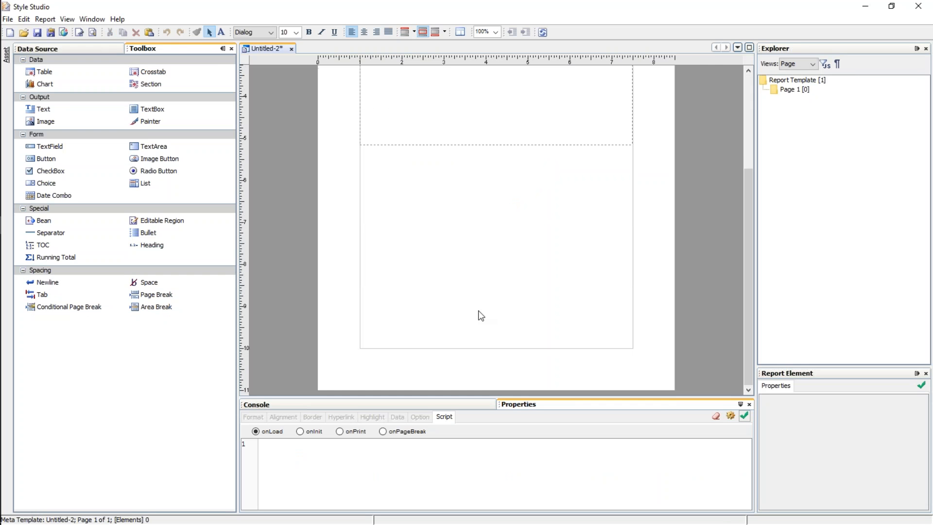
double_click(464, 383)
scroll(483, 230, "up", 5)
double_click(444, 89)
double_click(482, 189)
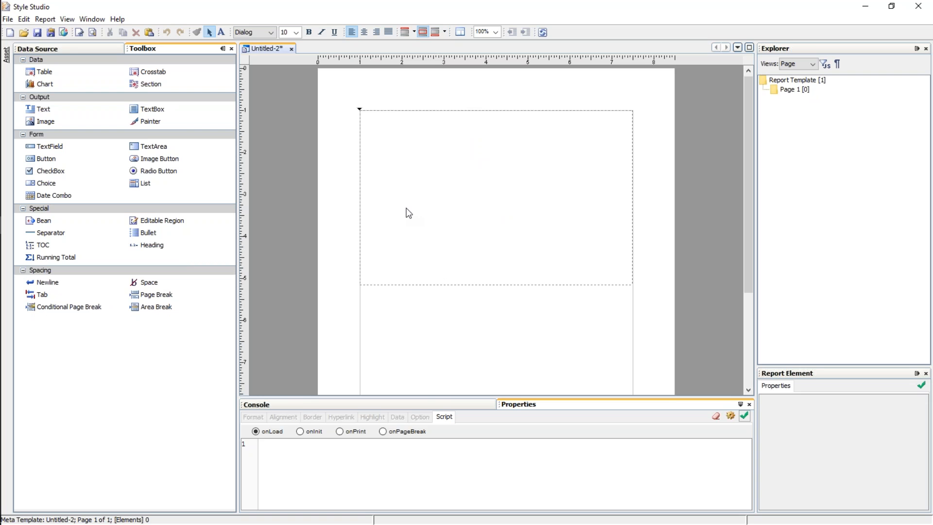
left_click(168, 222)
Add a Text element reading "text" at the start of the meta template's body.
left_click(45, 109)
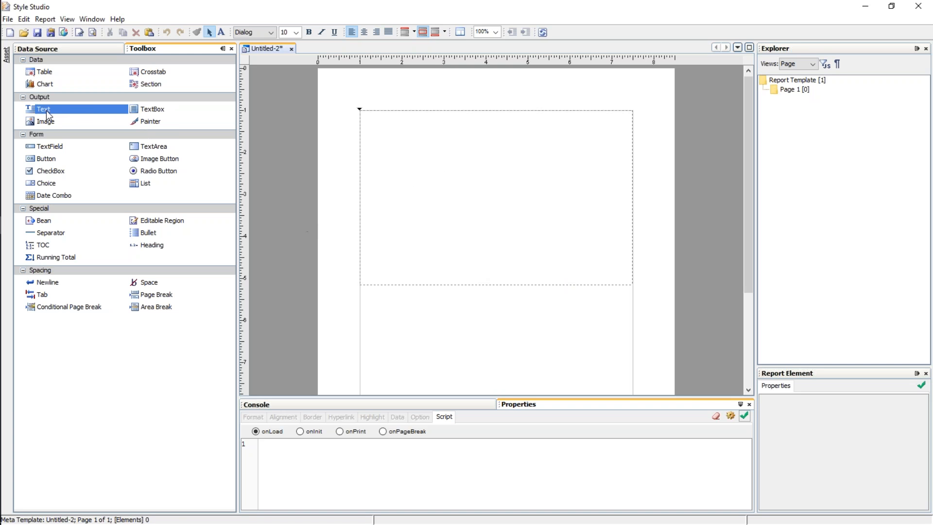
left_click_drag(47, 111, 393, 125)
type("text")
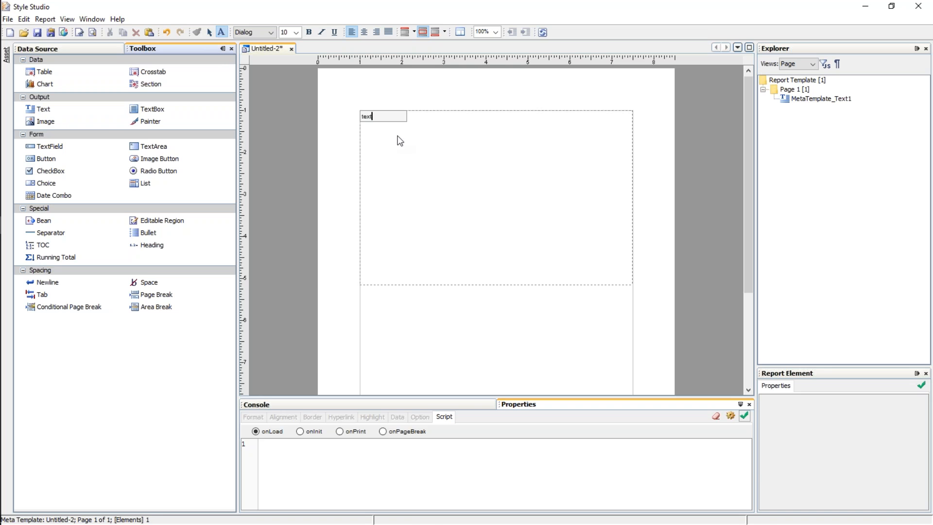
left_click(400, 141)
right_click(367, 115)
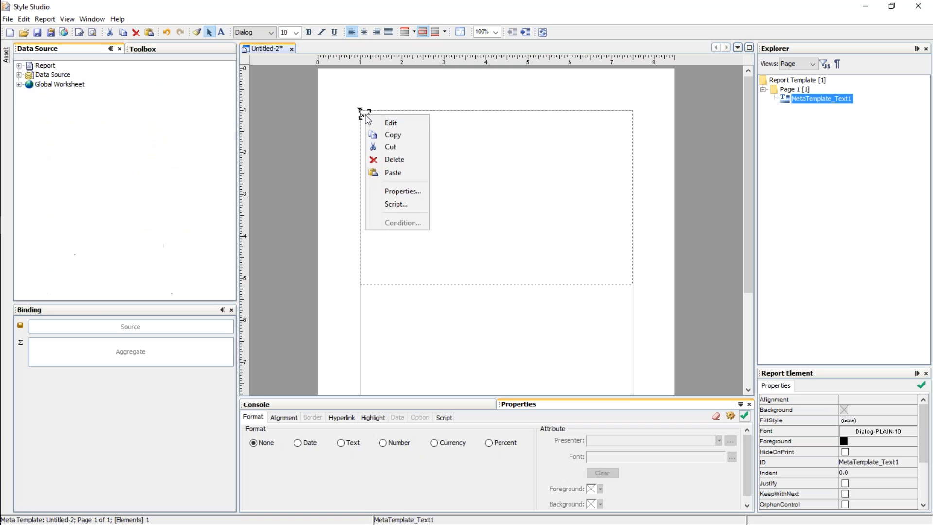
left_click(385, 121)
left_click(429, 146)
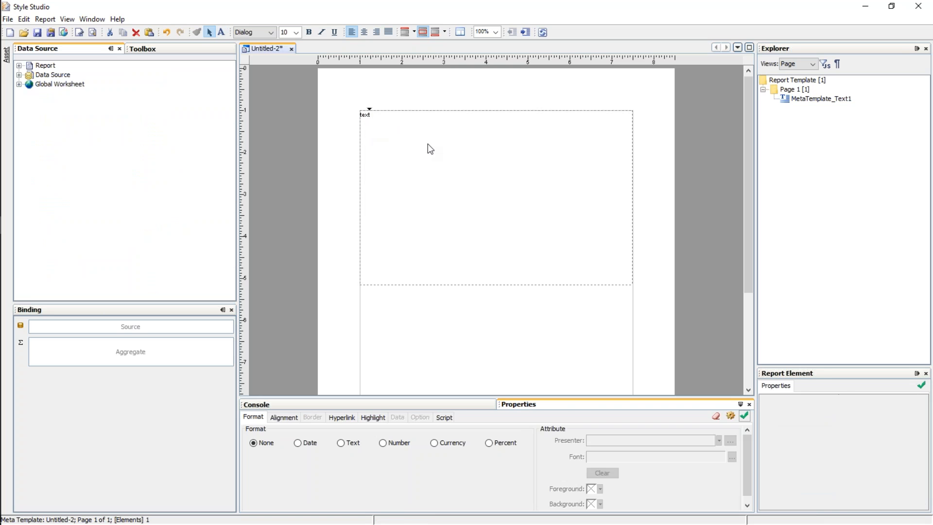
Set the ID of the meta template's text element to "my text".
left_click(371, 118)
right_click(369, 119)
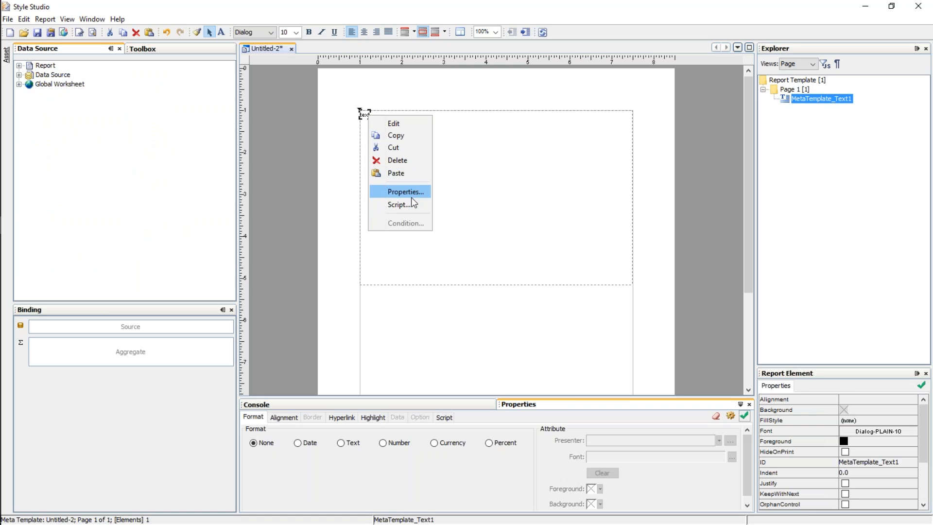
left_click(411, 194)
double_click(377, 177)
type("m")
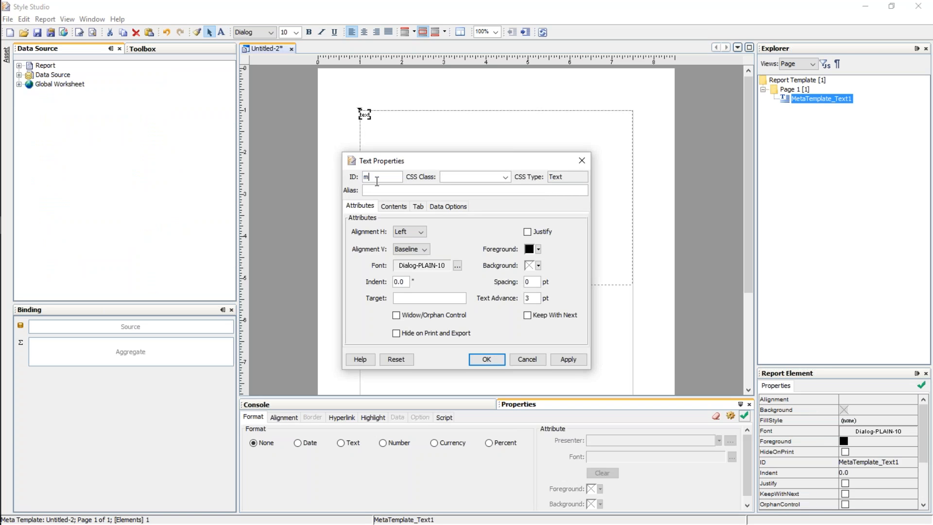
type("y text")
left_click(487, 360)
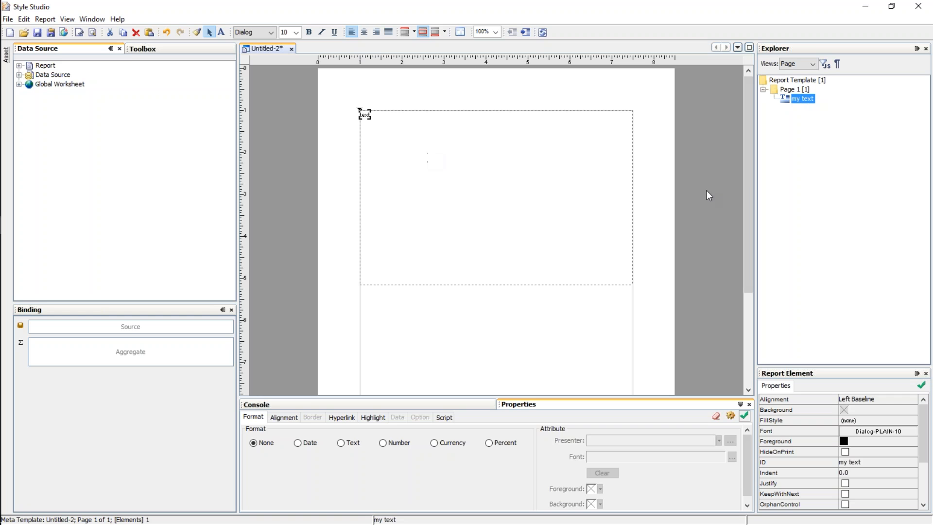
Save the onLoad report script report['my text'].text = 'this is some new text' and preview the meta template.
left_click(434, 163)
right_click(439, 189)
left_click(477, 268)
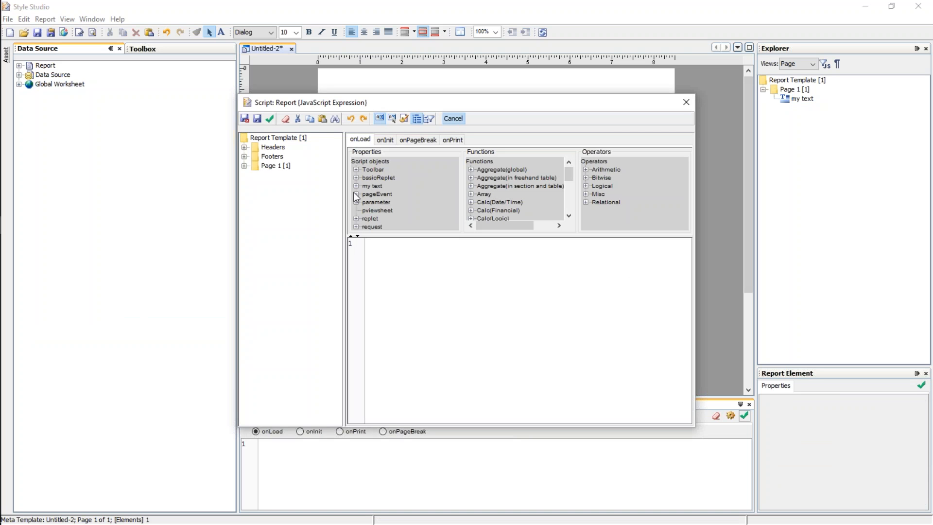
type("re")
key("Return")
type(".text")
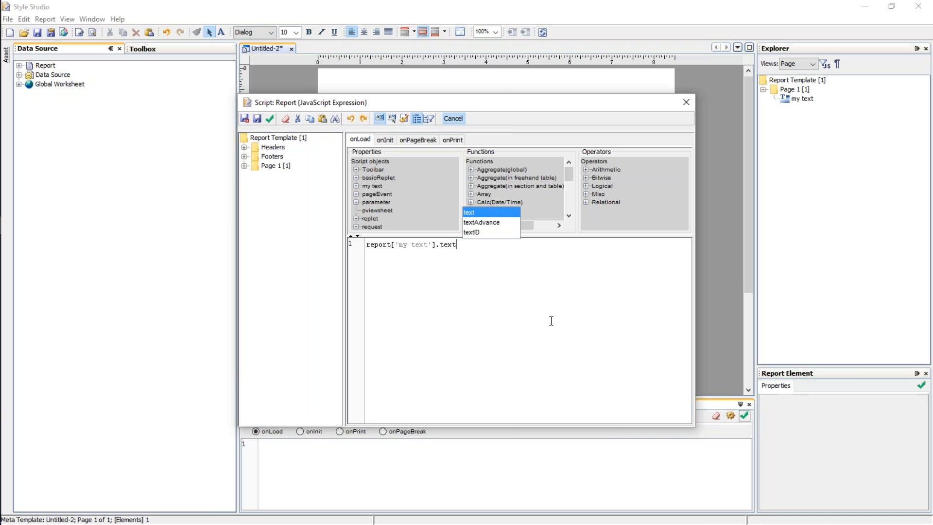
type("= 'this i")
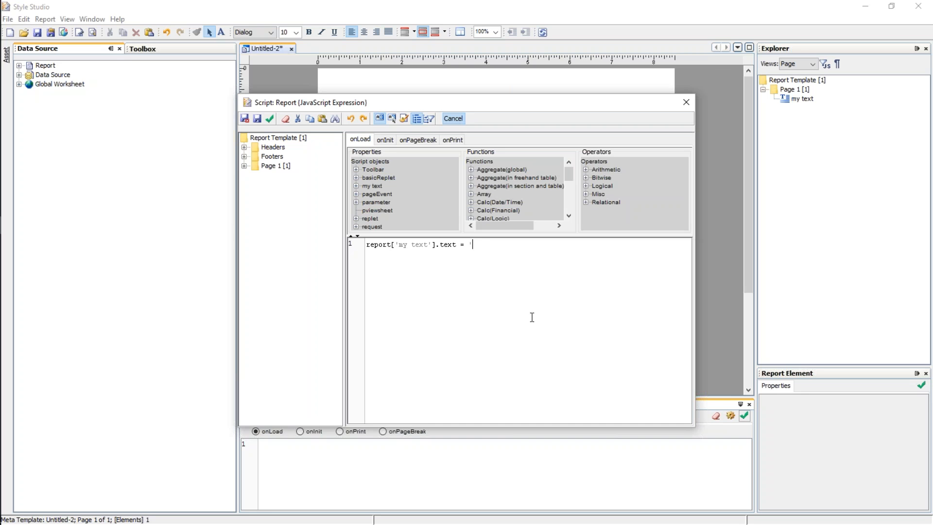
type("s  some new text")
left_click(368, 244)
left_click_drag(369, 243, 452, 244)
left_click(447, 244)
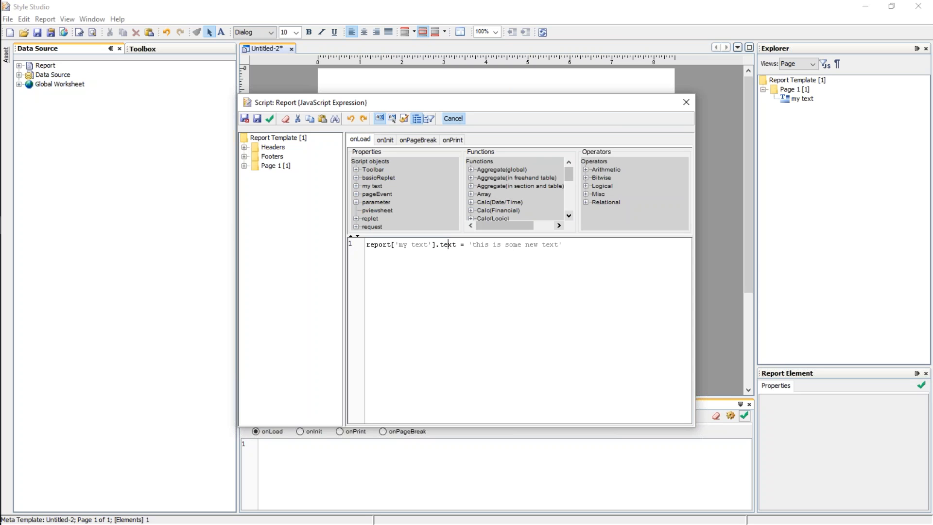
left_click(245, 118)
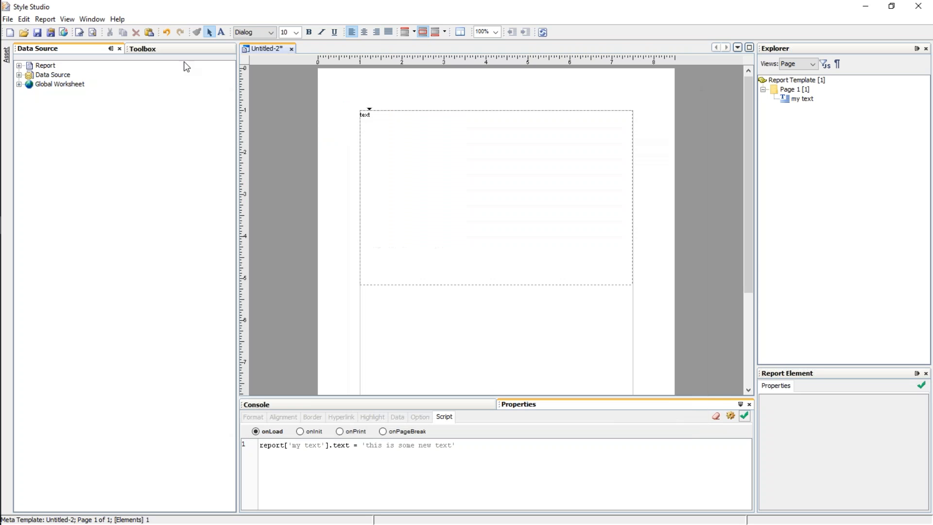
left_click(93, 32)
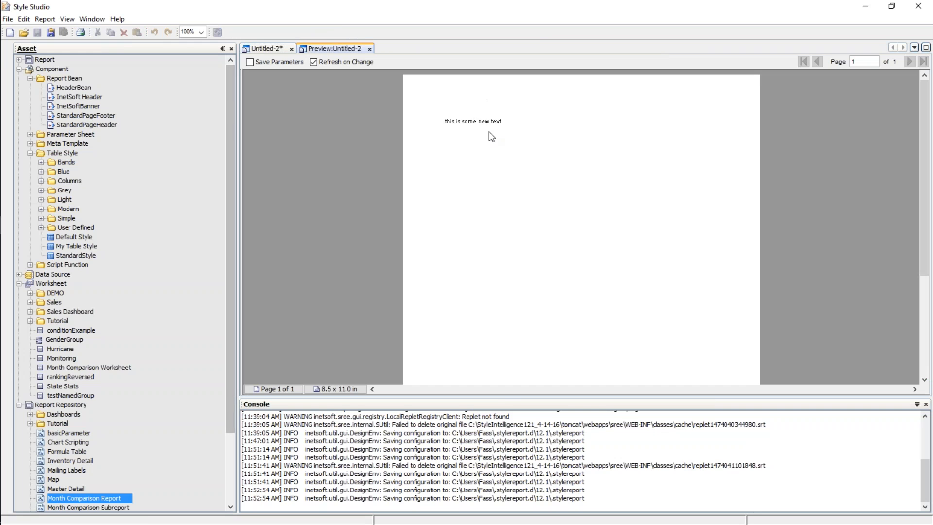
Return to the meta template's design view and change the text element's ID to "myText".
left_click(269, 48)
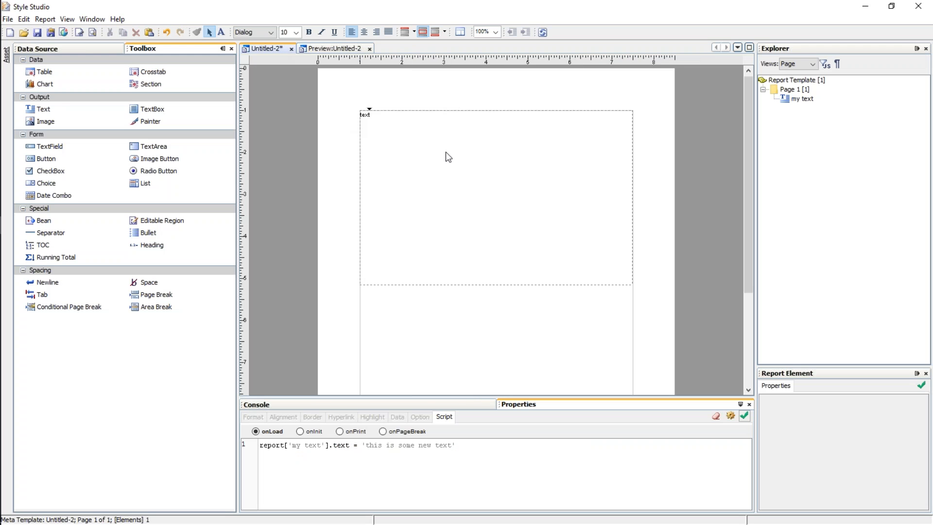
left_click(366, 116)
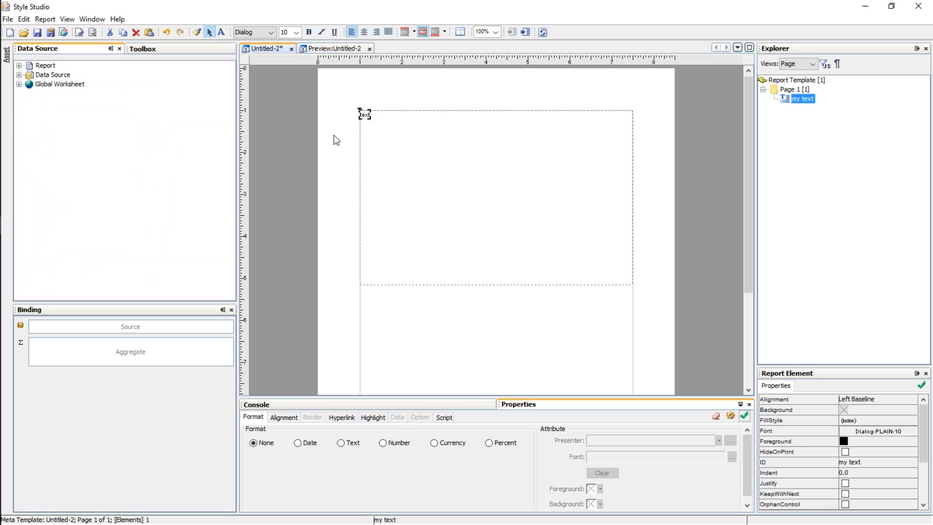
right_click(366, 116)
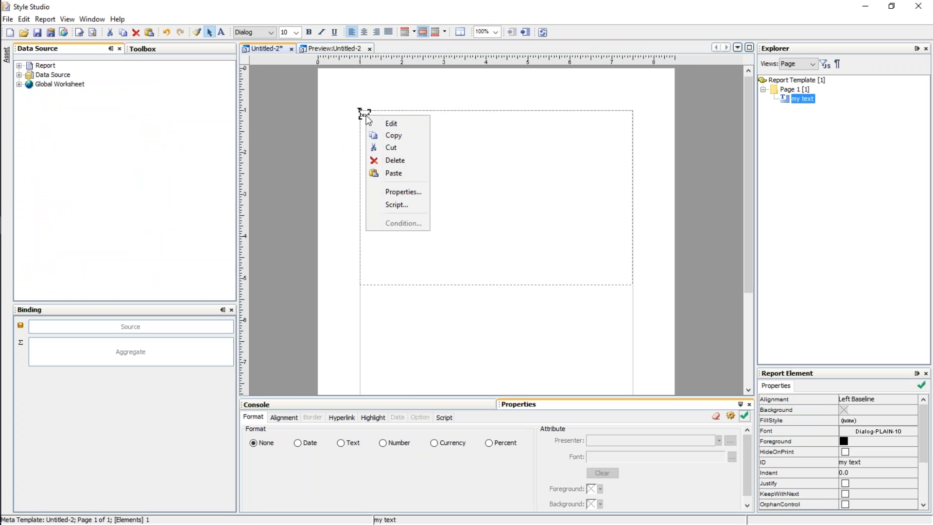
left_click(403, 193)
left_click(375, 179)
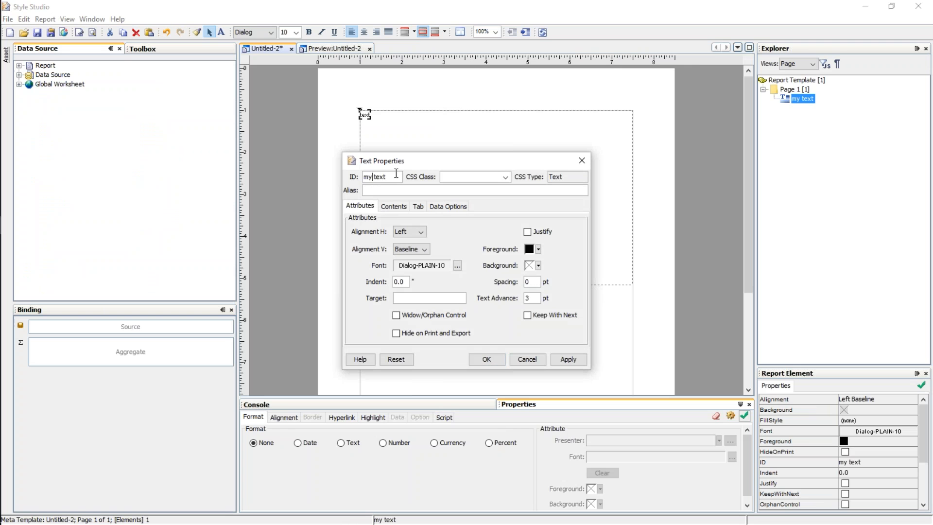
key("BackSpace")
key("BackSpace")
type("T")
left_click(501, 361)
left_click(425, 173)
Replace the report's onLoad script with myText.text = 'new text' in the script editor.
right_click(438, 193)
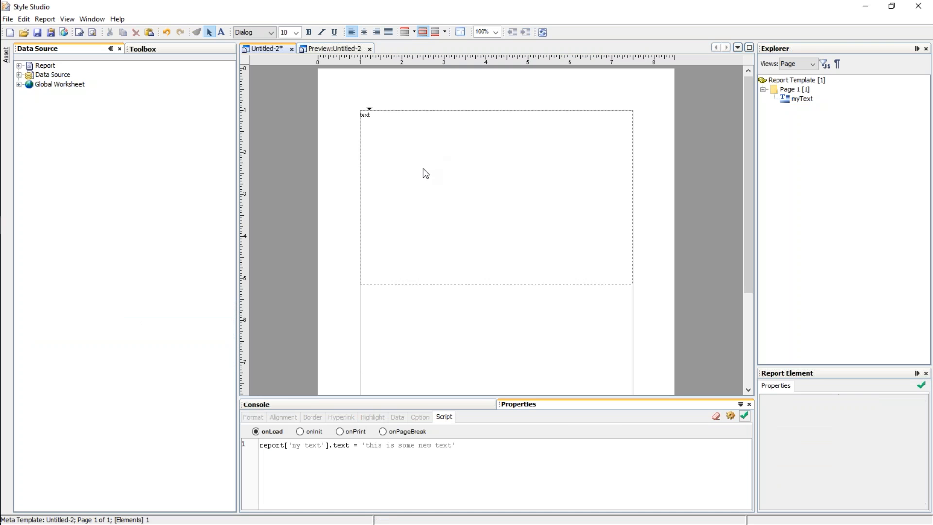
left_click(486, 270)
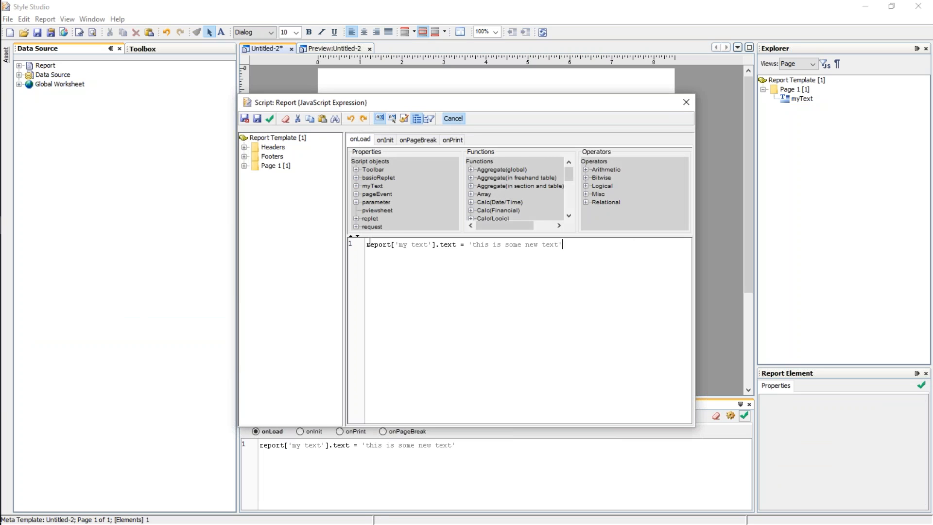
left_click_drag(369, 244, 590, 250)
key("Delete")
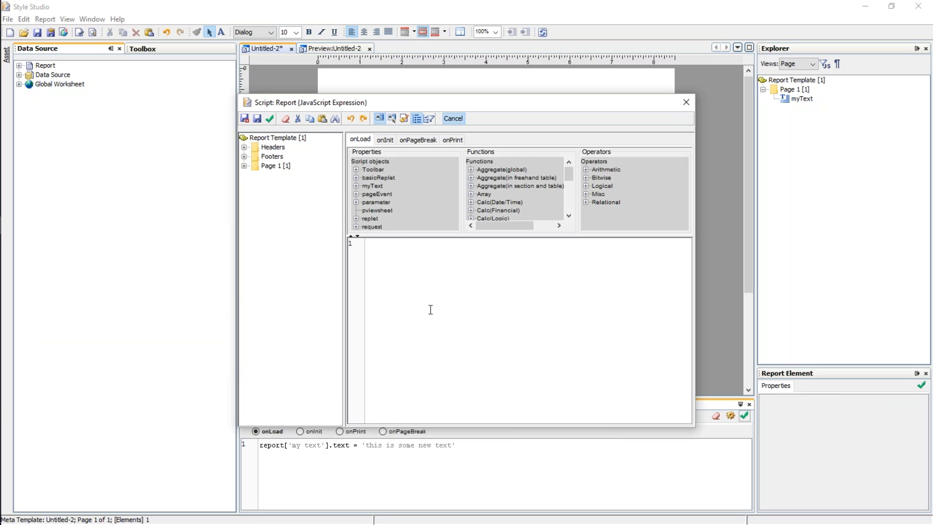
type("my")
key("Return")
type(".text = 'new text'")
left_click_drag(368, 244, 416, 244)
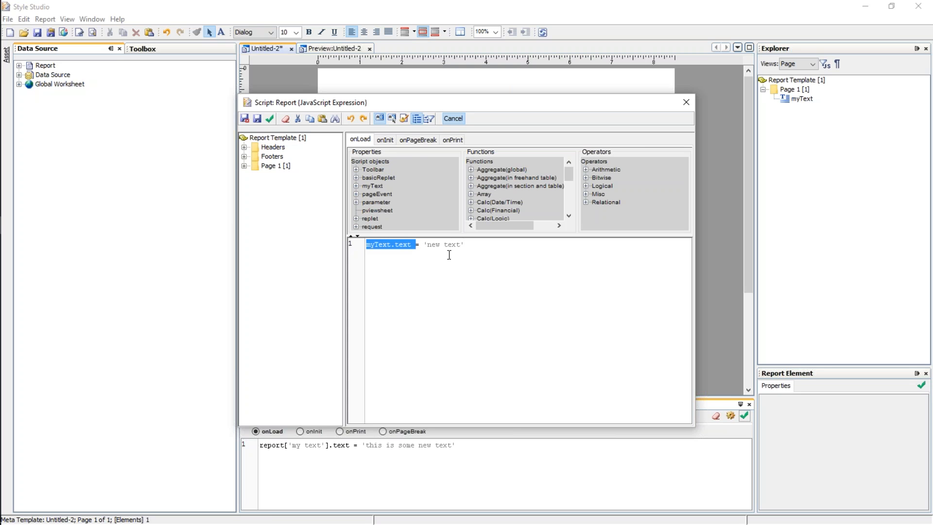
left_click_drag(367, 244, 391, 246)
left_click(483, 258)
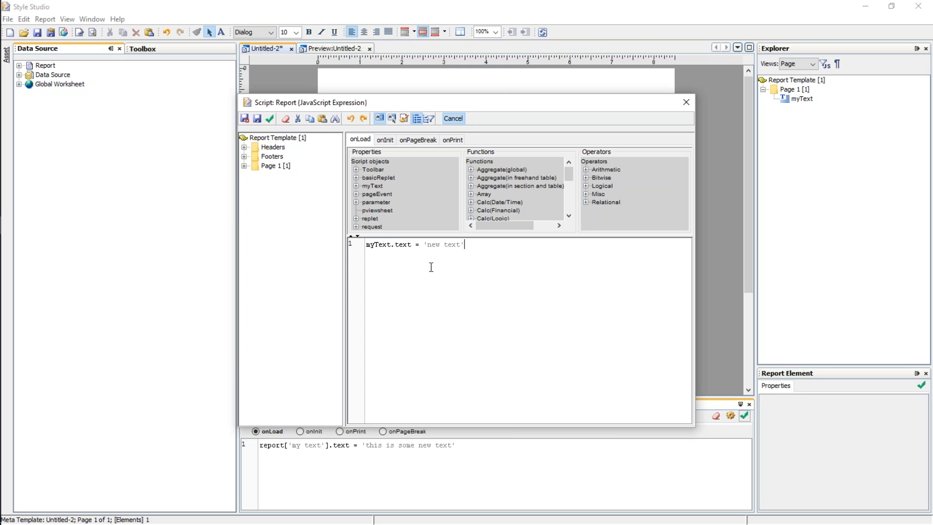
left_click_drag(367, 246, 412, 246)
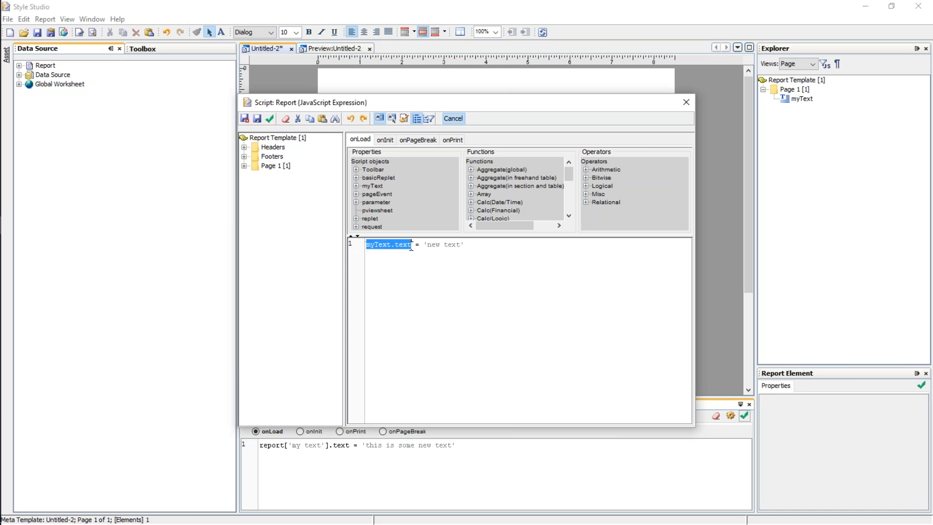
left_click(488, 251)
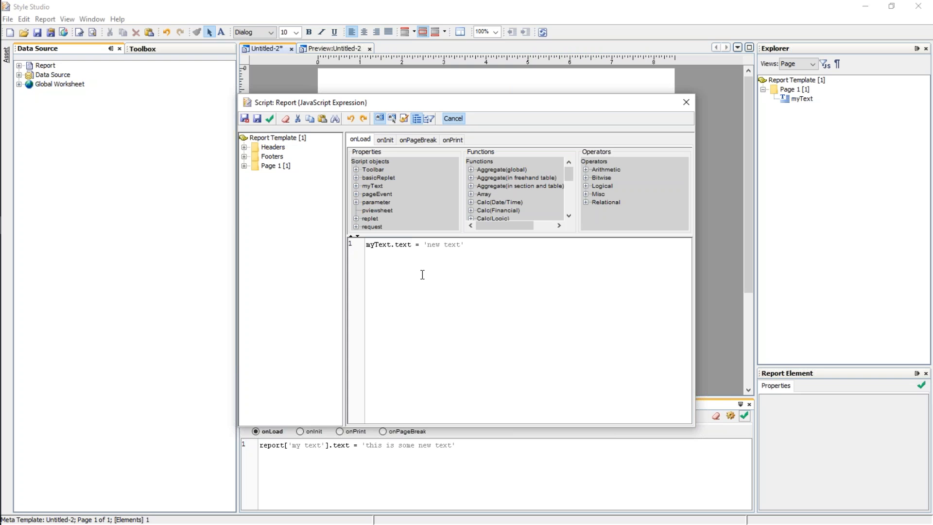
Clear the onLoad script being edited and close the script editor without saving.
double_click(408, 245)
left_click_drag(519, 257, 354, 245)
key("BackSpace")
left_click(686, 102)
left_click(467, 280)
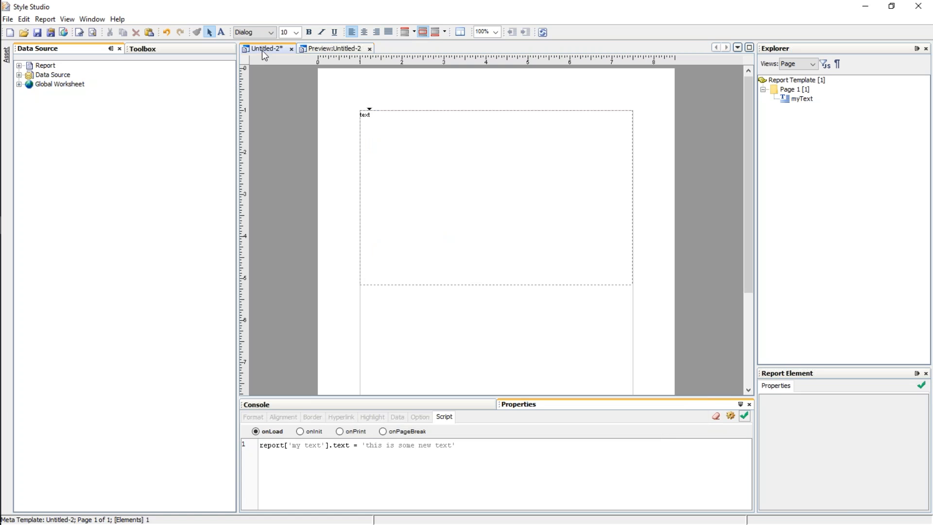
Delete the text element from the meta template's body.
left_click(366, 118)
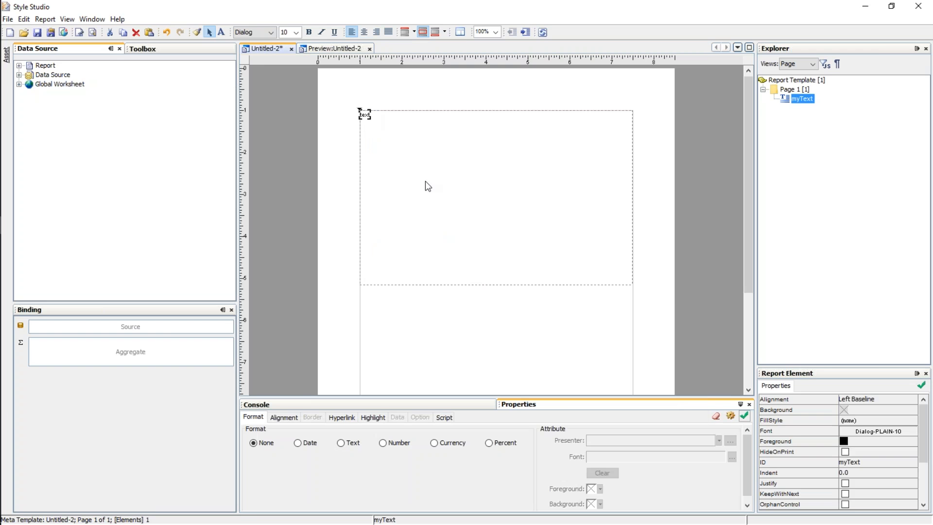
key("Delete")
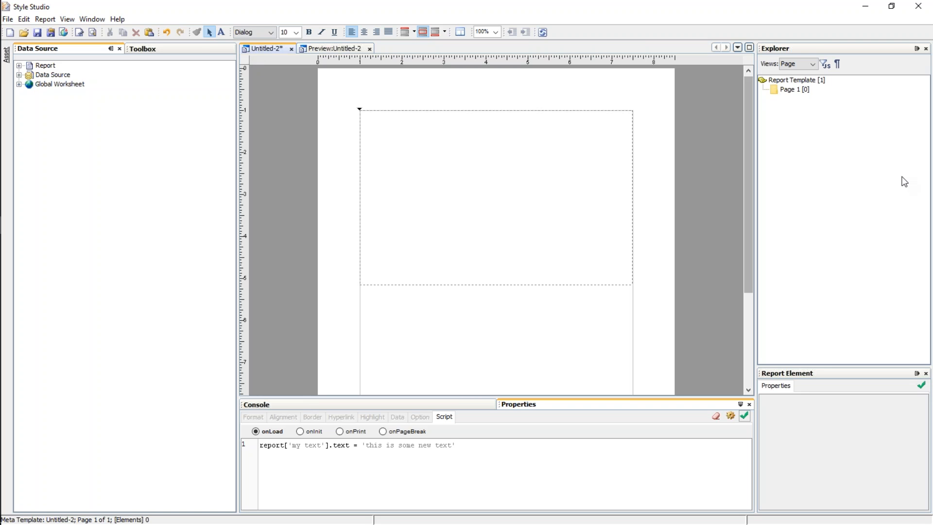
left_click(919, 171)
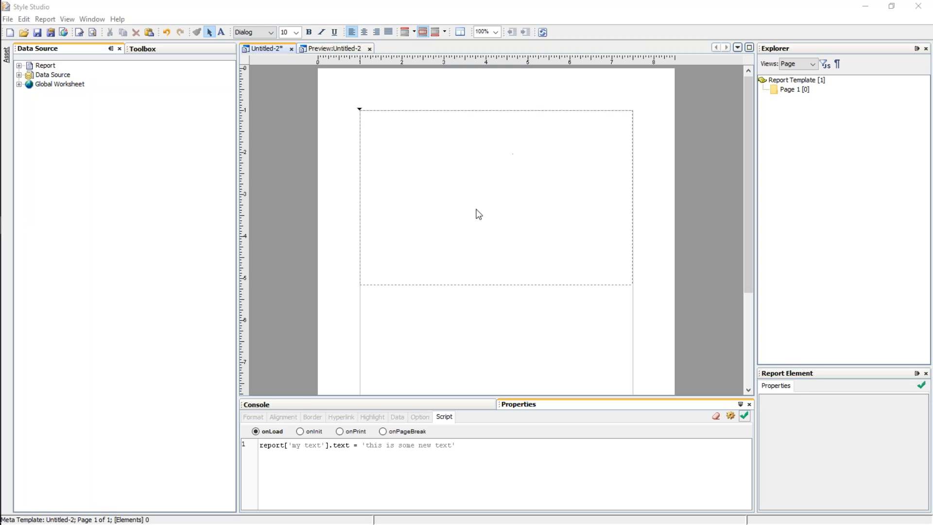
left_click(491, 242)
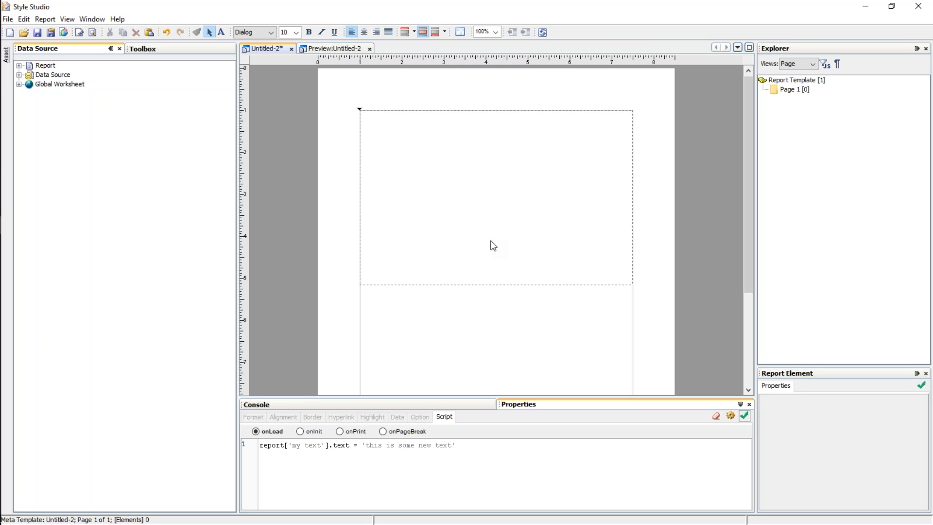
Switch the meta template's page orientation to landscape in the page properties.
left_click(8, 19)
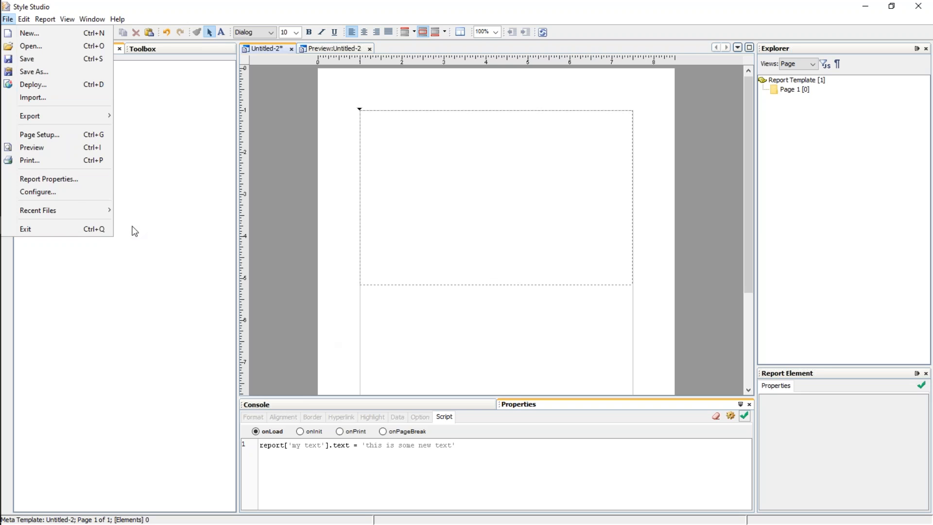
left_click(48, 133)
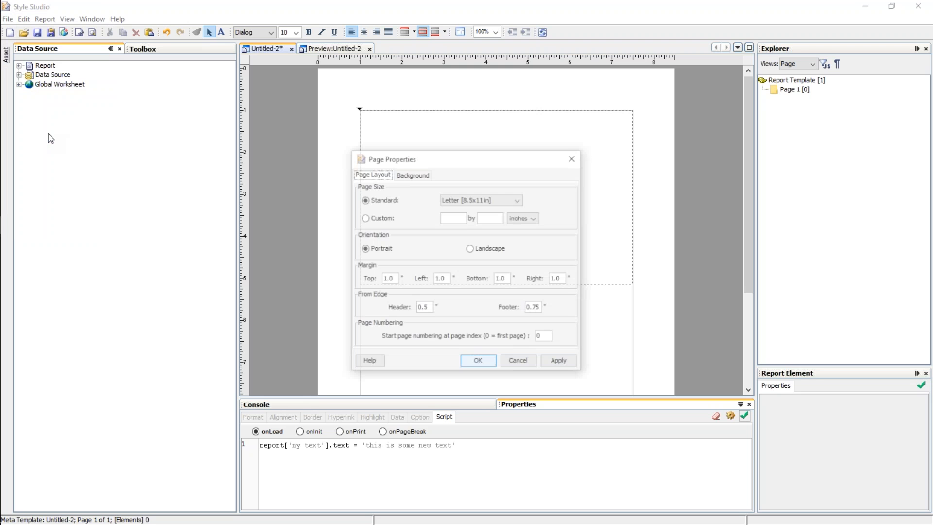
left_click(471, 250)
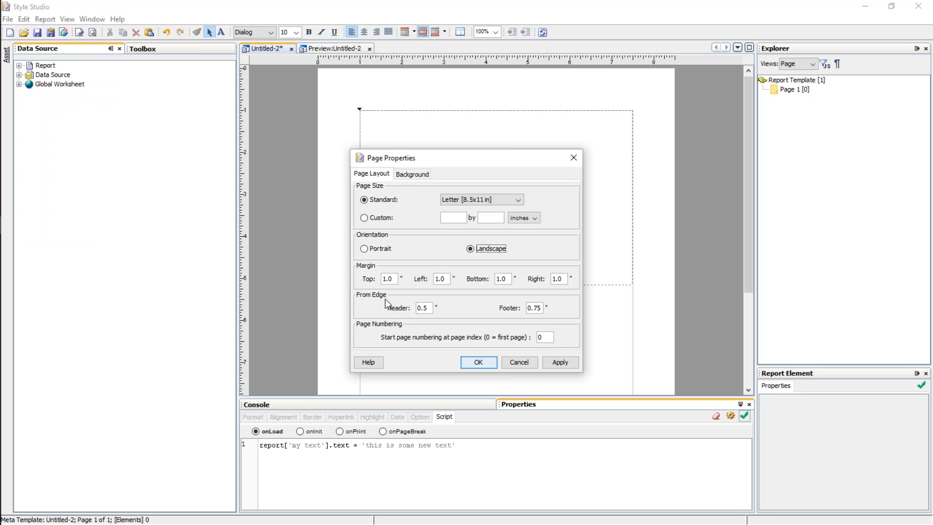
Set the header's distance from the page edge to 0.25 inches, edit the footer's distance and apply the page properties.
left_click(431, 309)
key("BackSpace")
type("25")
left_click(538, 307)
key("BackSpace")
left_click(478, 366)
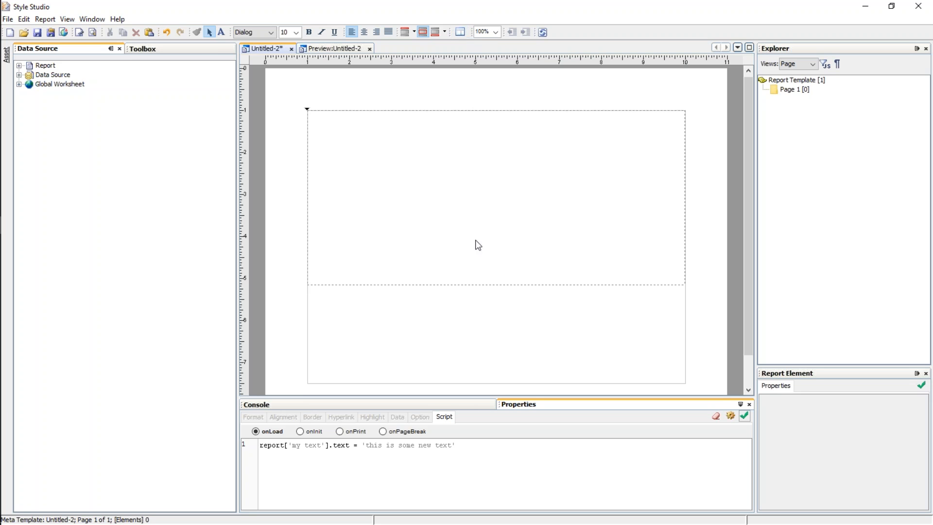
Insert one row after the existing body area in the page layout and enlarge it by raising the divider above it.
left_click(460, 32)
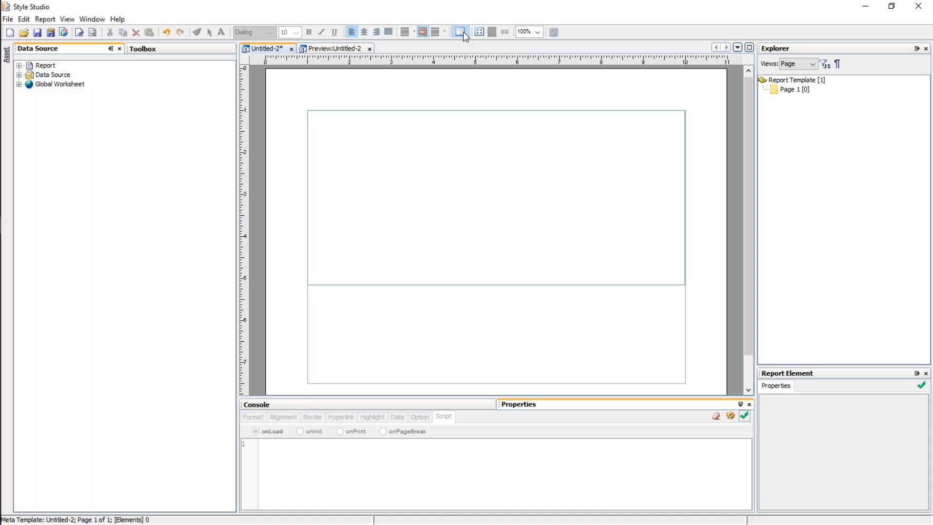
right_click(445, 162)
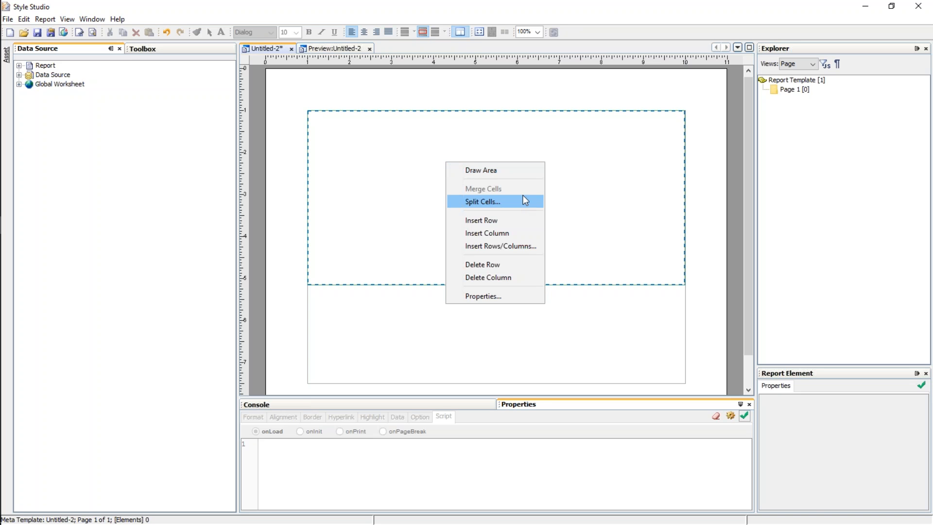
left_click(506, 247)
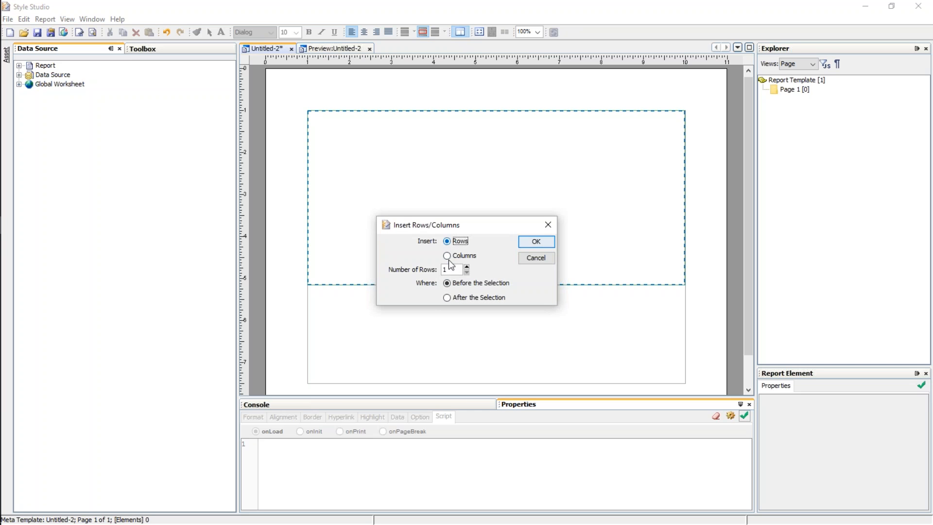
left_click(452, 298)
left_click(535, 241)
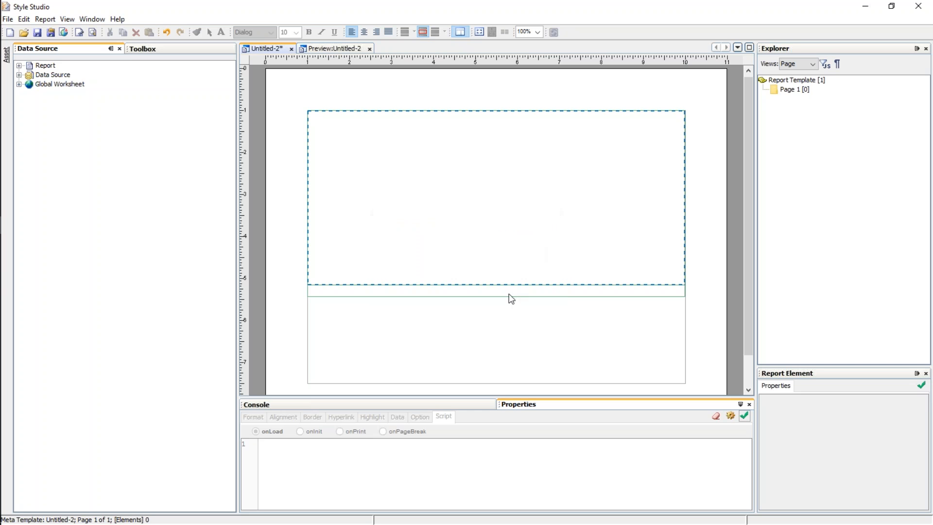
mouse_move(500, 286)
left_mouse_down()
mouse_move(500, 266)
mouse_move(500, 292)
left_mouse_up()
left_click(509, 218)
Split the upper body area into two columns and stretch the bottom row to about 1.2 inches high.
right_click(492, 187)
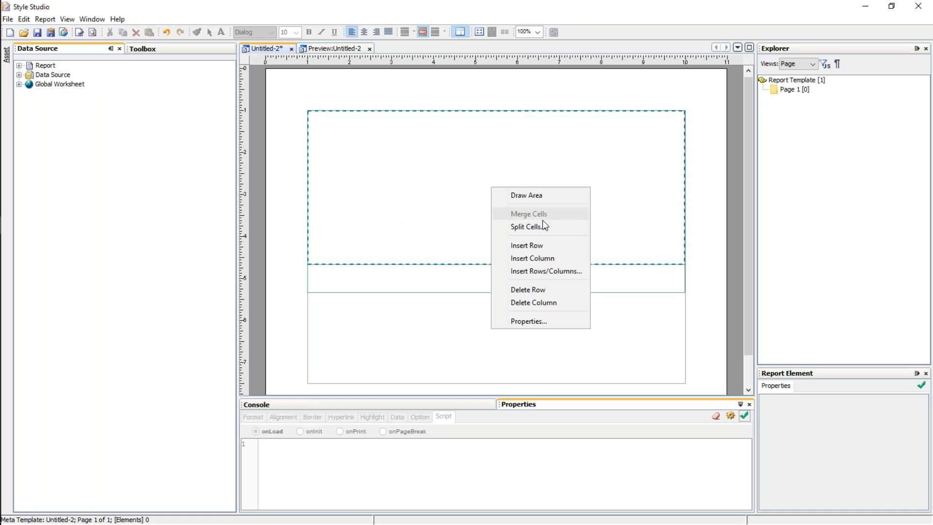
left_click(542, 224)
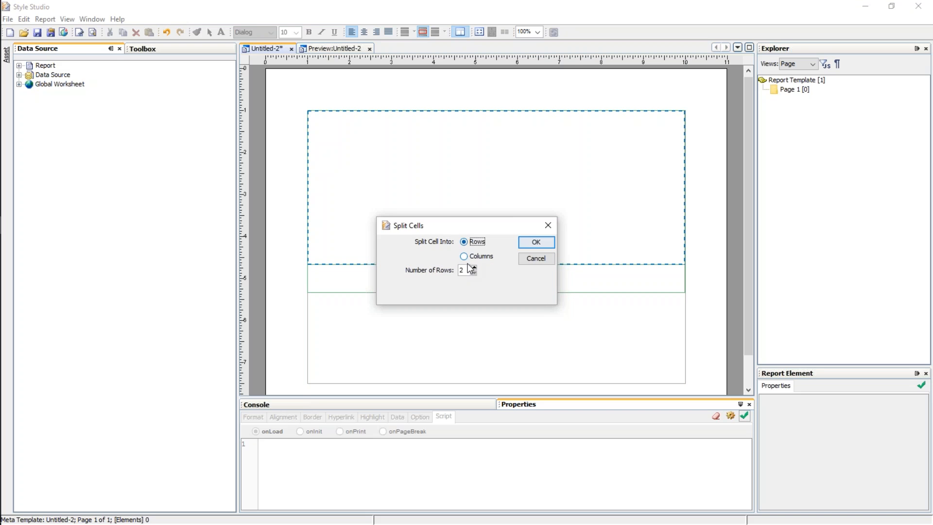
left_click(464, 256)
left_click(536, 242)
left_click(544, 210)
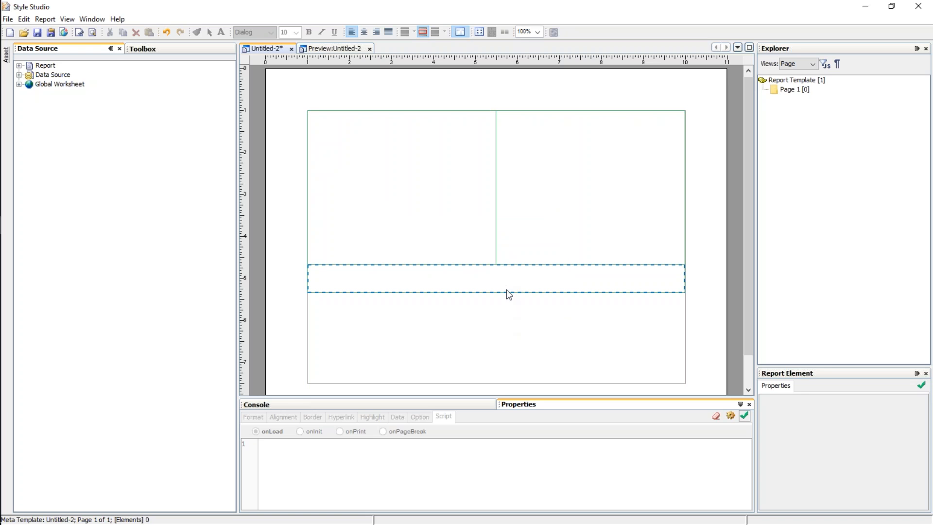
left_click_drag(509, 293, 510, 314)
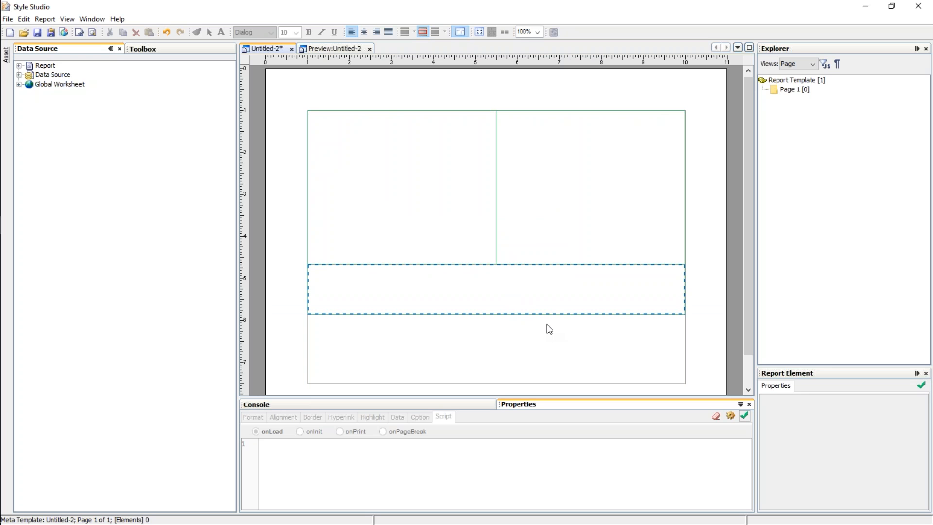
Examine the three layout areas of the body: the two upper columns and the bottom row.
left_click(420, 220)
left_click(570, 200)
left_click(550, 268)
left_click(387, 169)
left_click(602, 158)
left_click(380, 181)
left_click(633, 197)
left_click(477, 291)
left_click(594, 171)
left_click(370, 174)
left_click(463, 288)
Leave page layout editing and check the insertion point in each of the three body areas.
left_click(461, 32)
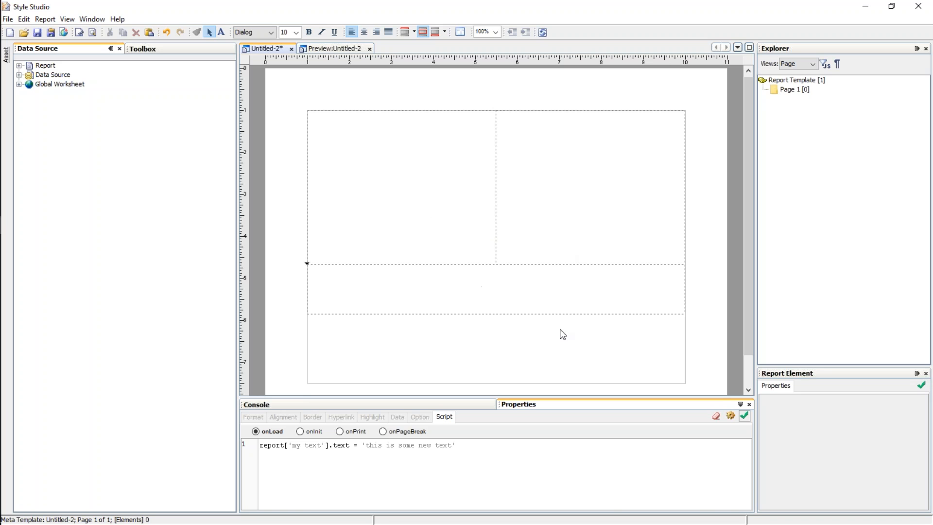
left_click(396, 185)
left_click(577, 167)
left_click(429, 185)
left_click(551, 182)
left_click(405, 181)
left_click(554, 183)
left_click(503, 282)
Save the meta template as "Template1" in the Meta Template folder.
left_click(37, 33)
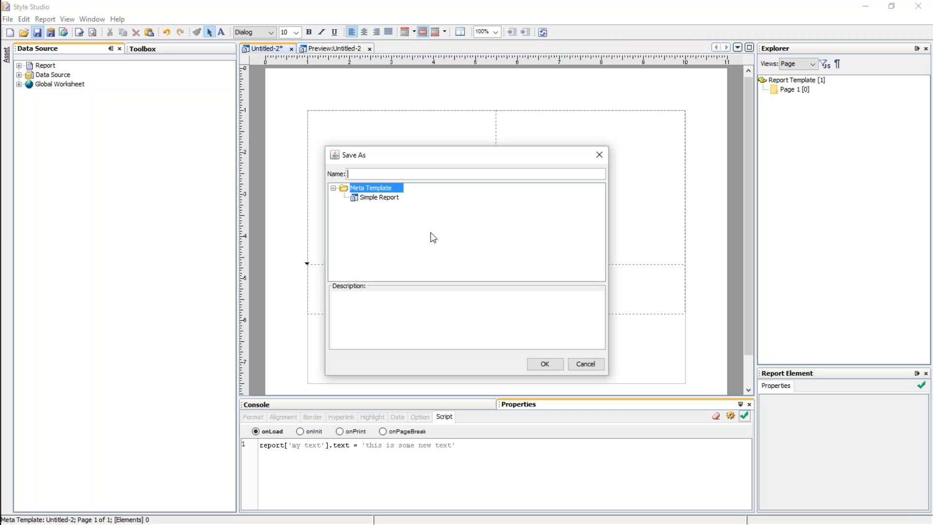
type("Template1")
left_click(549, 369)
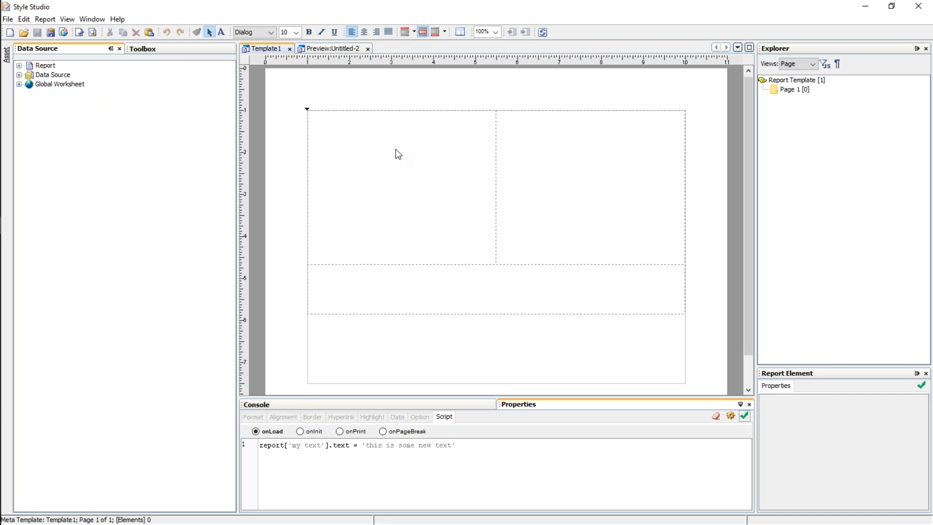
Add a Text element reading "hi there" to the upper-left area of Template1.
left_click(153, 48)
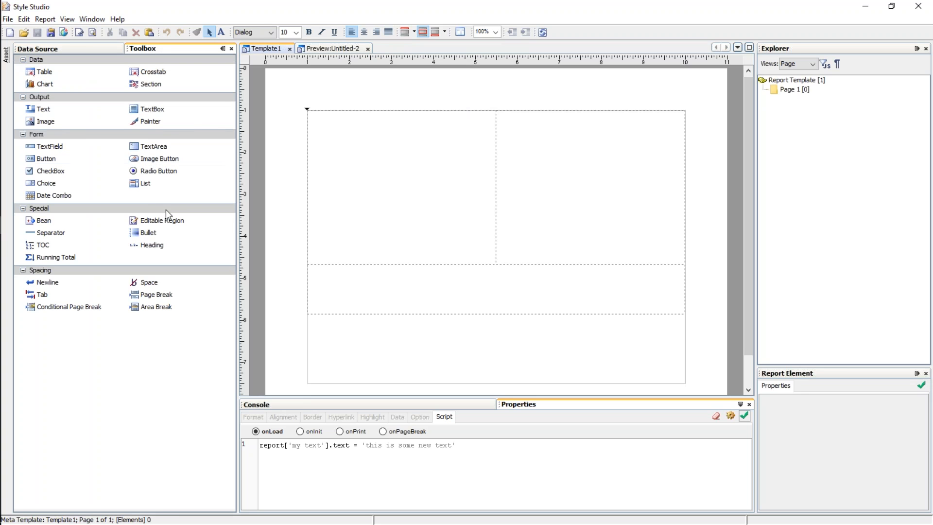
double_click(46, 112)
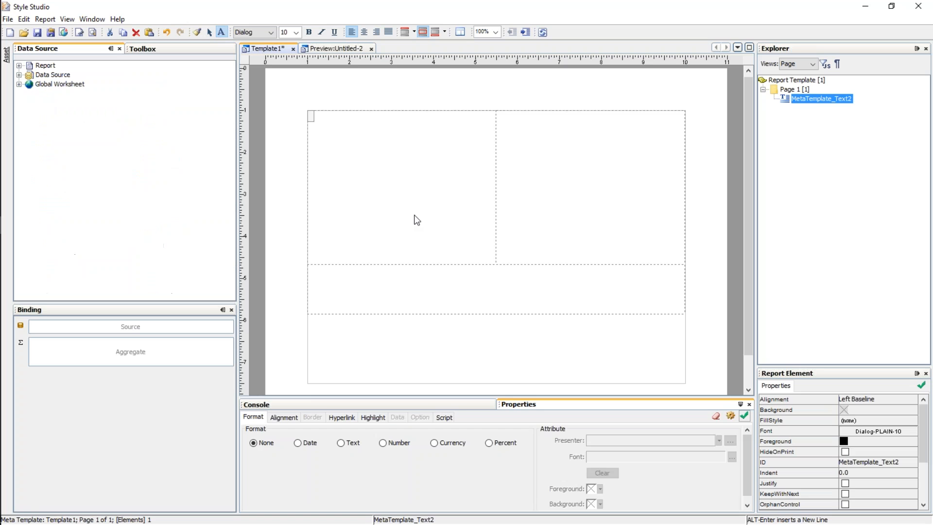
type("hi there")
key("Return")
left_click(417, 220)
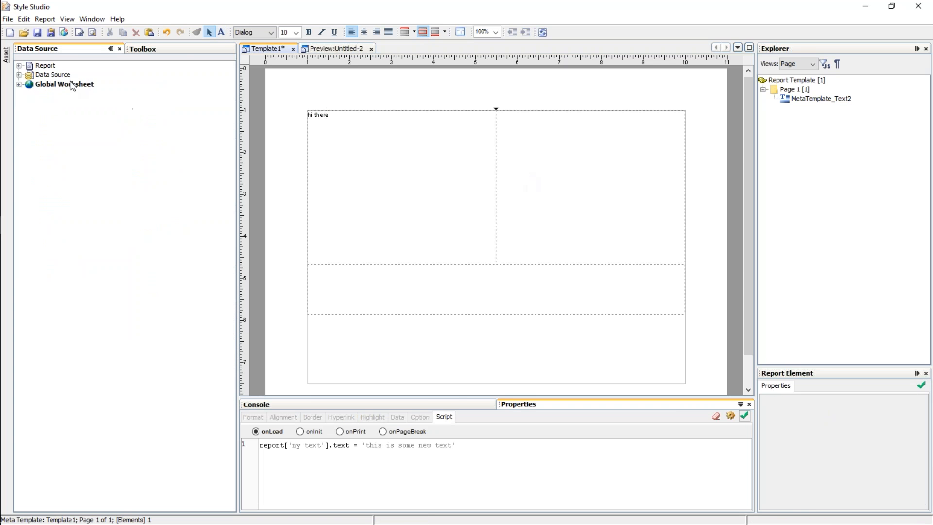
Add an Image element to the upper-right area of Template1.
left_click(169, 51)
left_click_drag(55, 121, 572, 191)
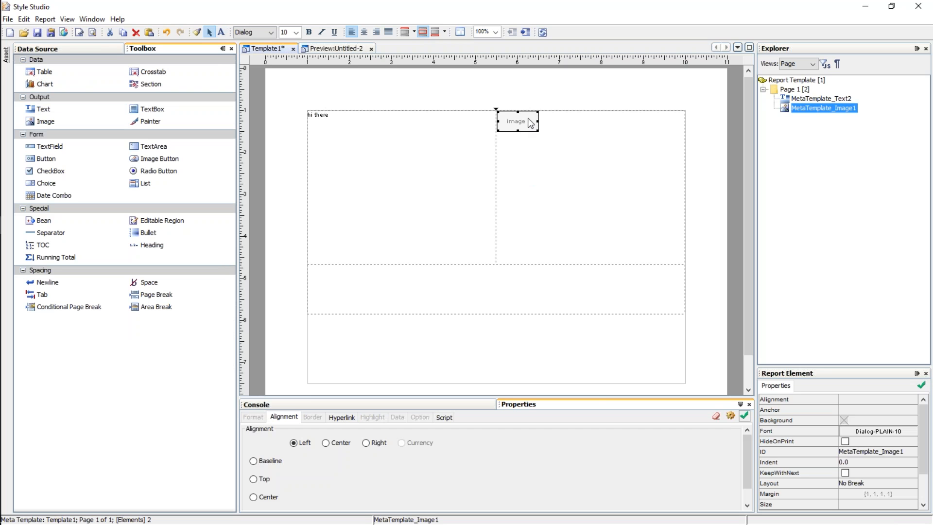
Open the upper-right image element's properties, turn off the (none) image source, and start browsing for an image file.
right_click(531, 123)
left_click(565, 196)
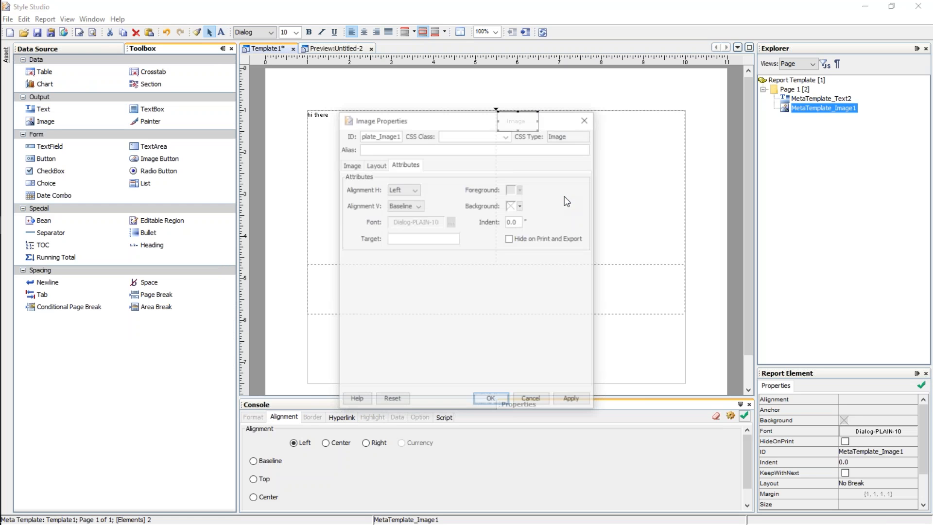
left_click(350, 165)
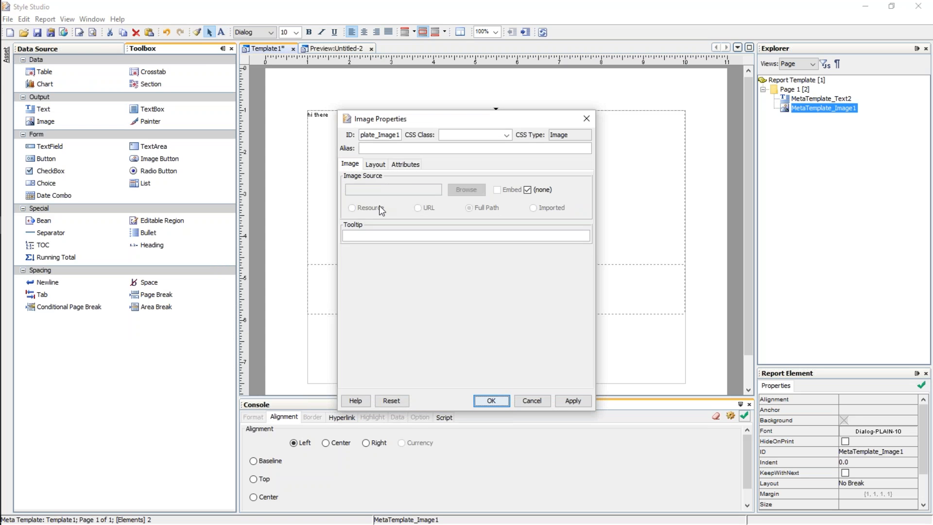
left_click(528, 190)
left_click(475, 191)
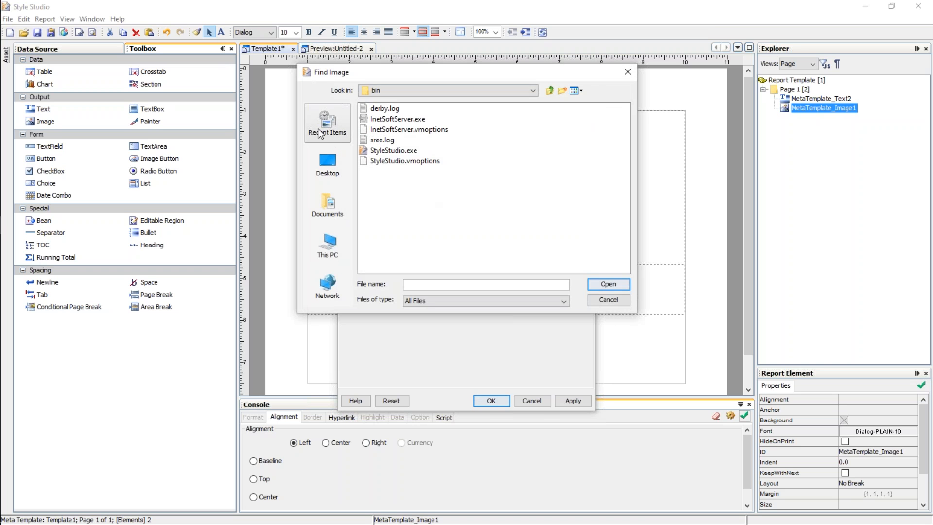
Try to find an image file for the element in Documents, Recent Items, and the Downloads folder.
left_click(334, 214)
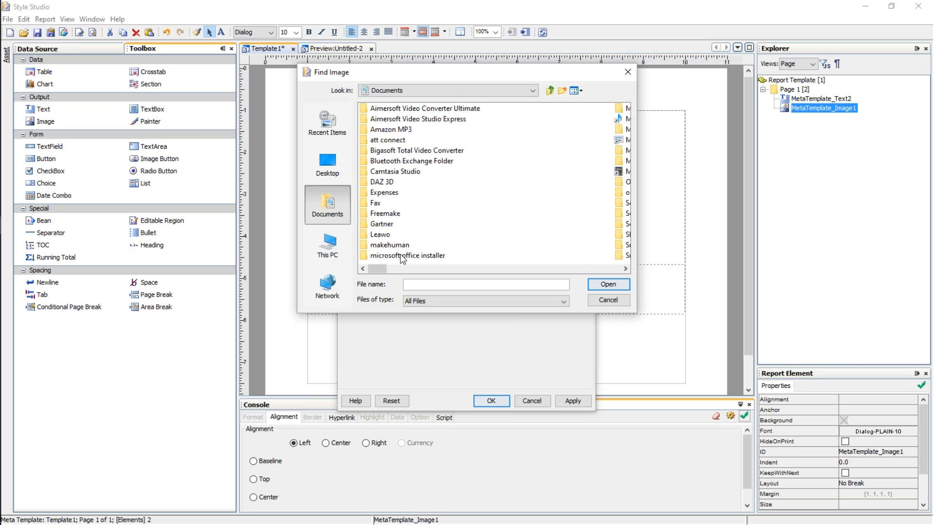
left_click_drag(378, 268, 617, 276)
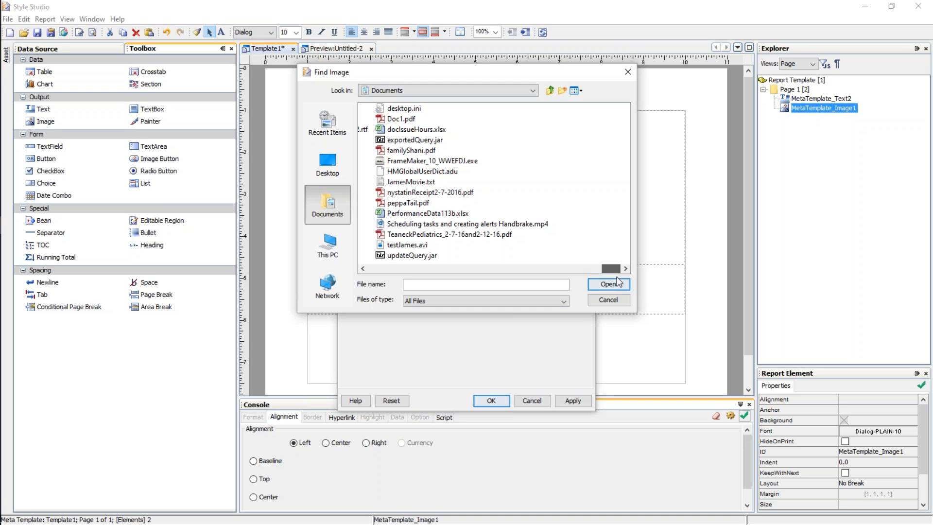
left_click(332, 139)
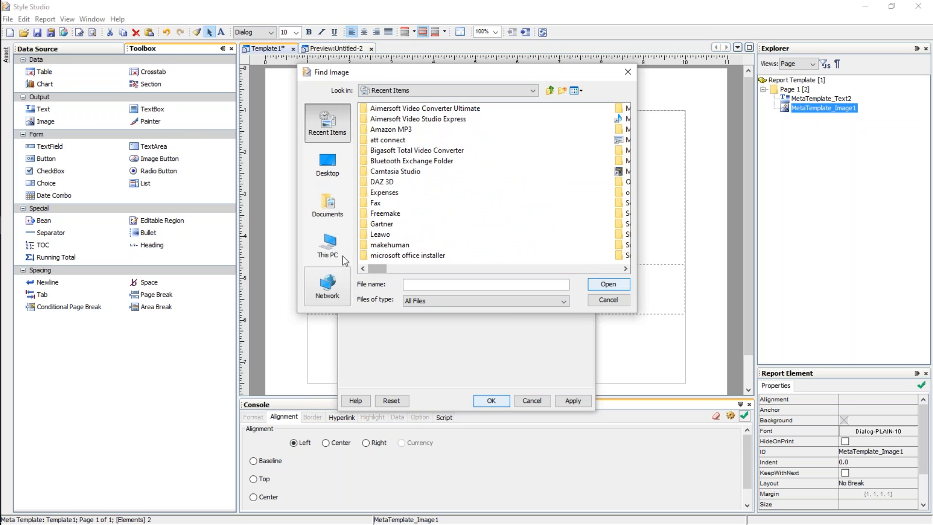
left_click(413, 268)
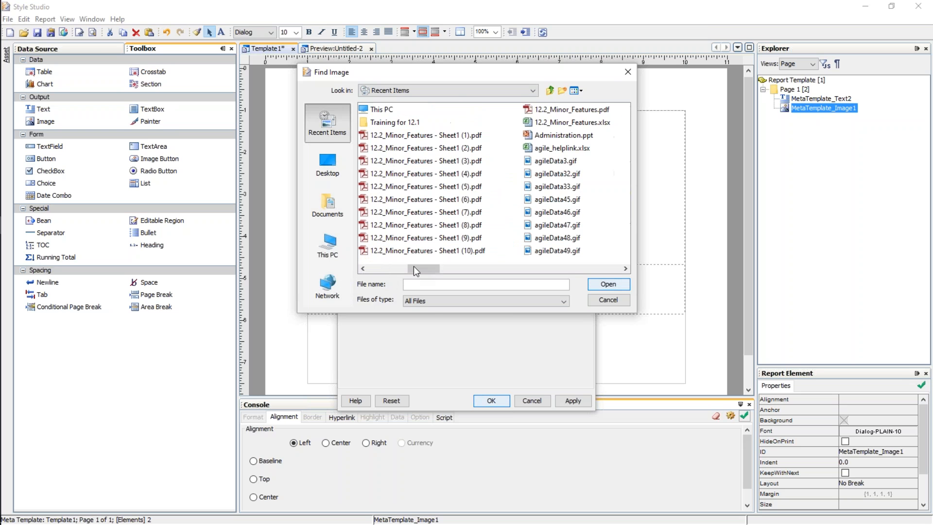
left_click(388, 267)
left_click(376, 271)
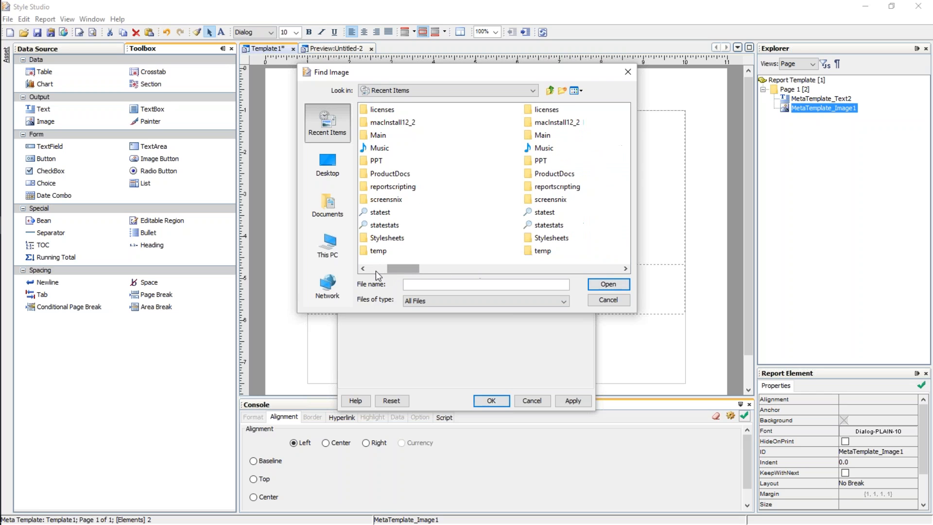
left_click(397, 161)
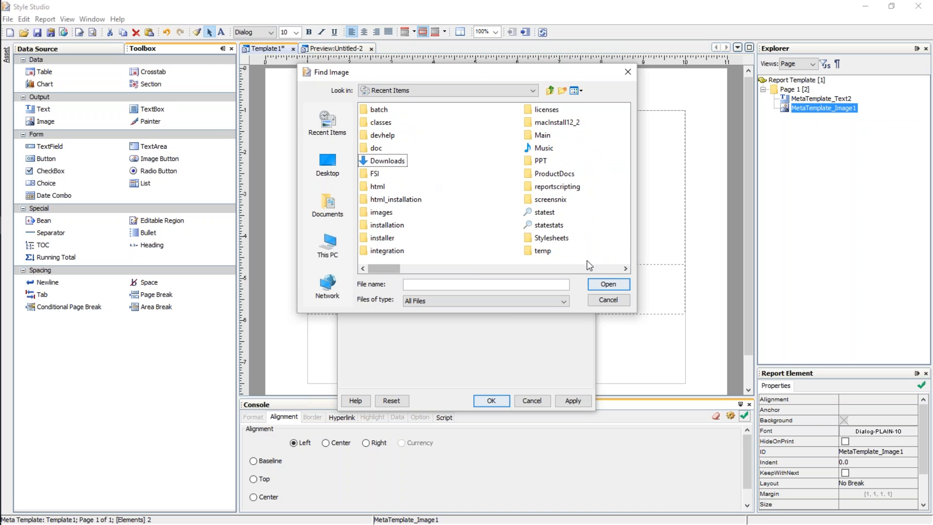
double_click(385, 154)
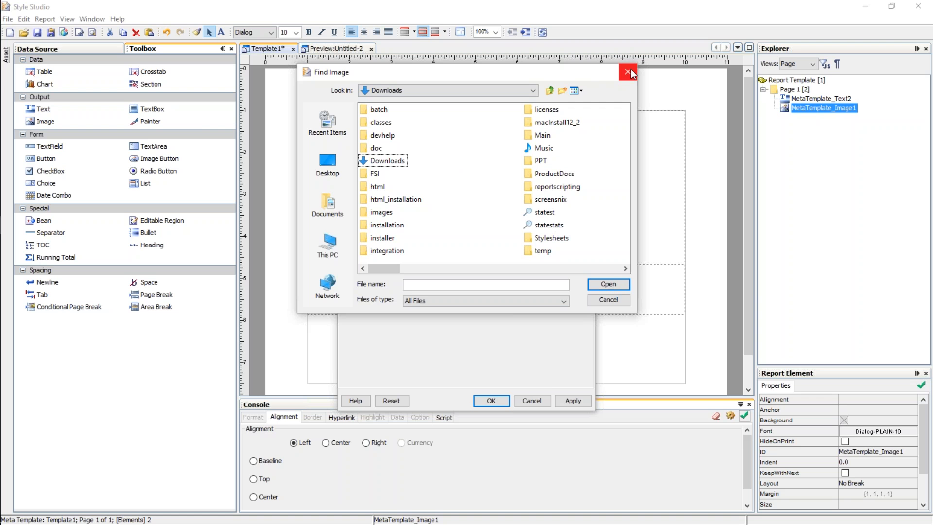
mouse_move(575, 74)
left_mouse_down()
mouse_move(569, 138)
mouse_move(575, 83)
left_mouse_up()
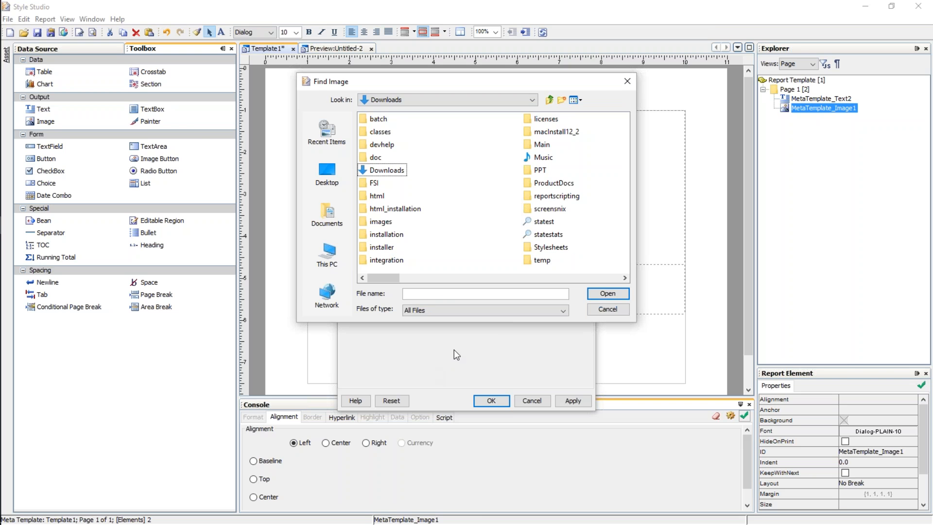
Open Task Manager, sort the processes by name, and examine their resource usage before closing it.
key("ctrl+shift+Escape")
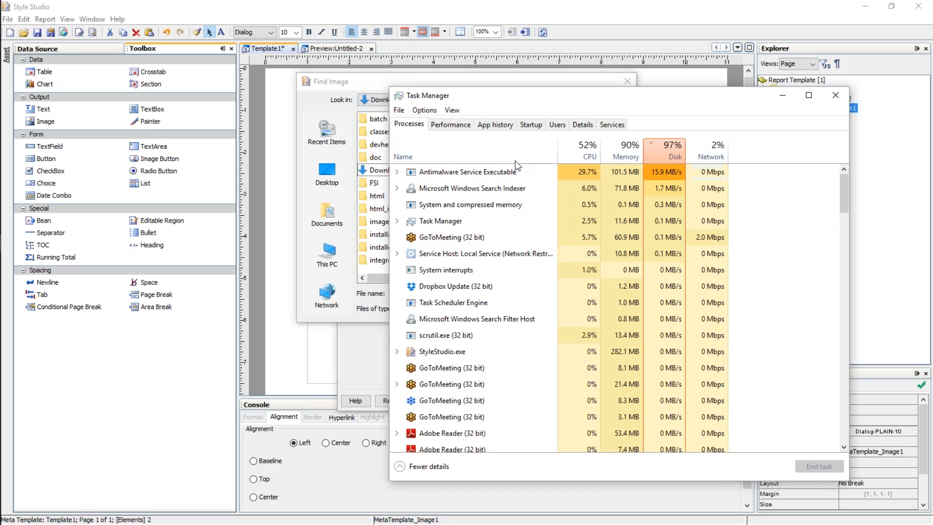
left_click(500, 155)
scroll(500, 261, "down", 7)
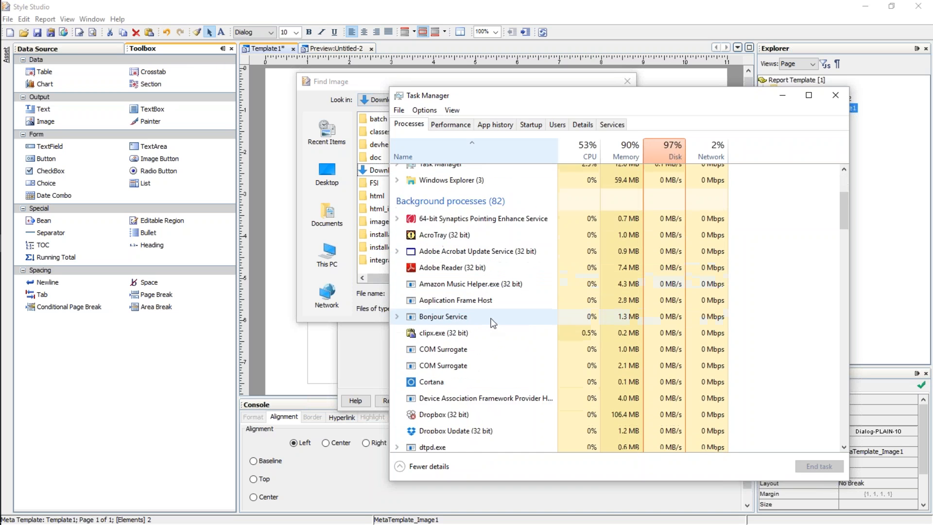
scroll(521, 346, "down", 6)
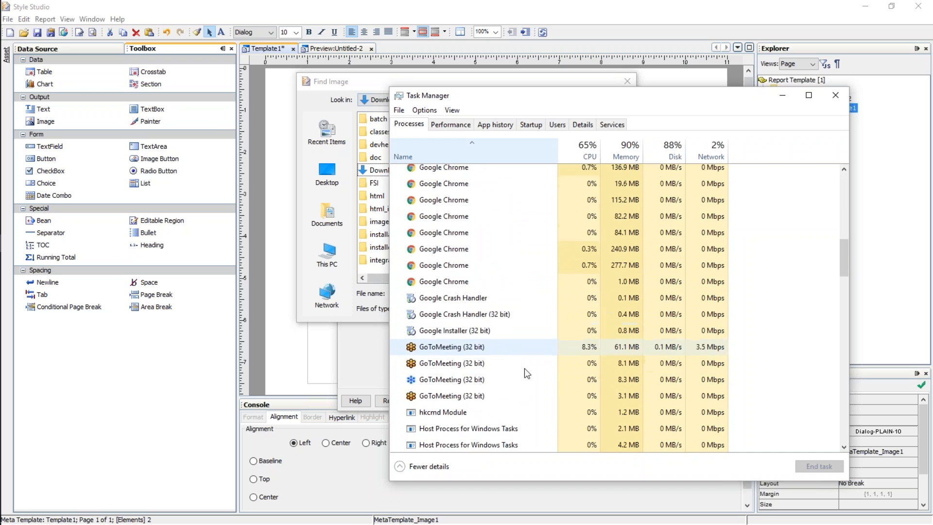
scroll(533, 361, "up", 1)
scroll(533, 361, "down", 7)
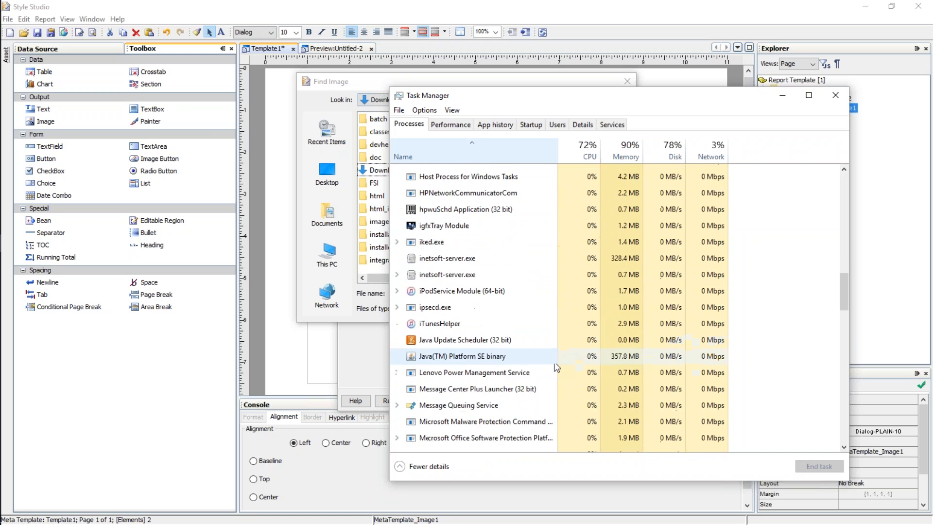
scroll(525, 395, "down", 7)
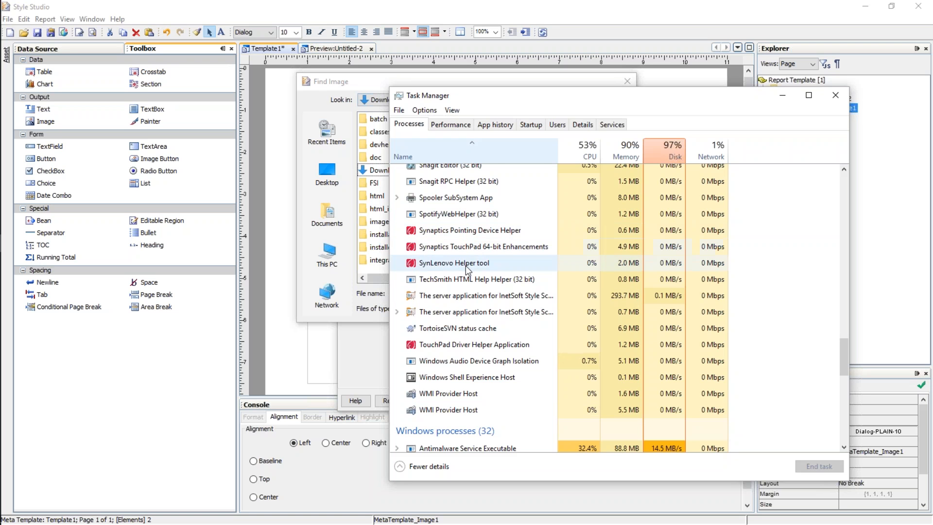
scroll(466, 282, "down", 2)
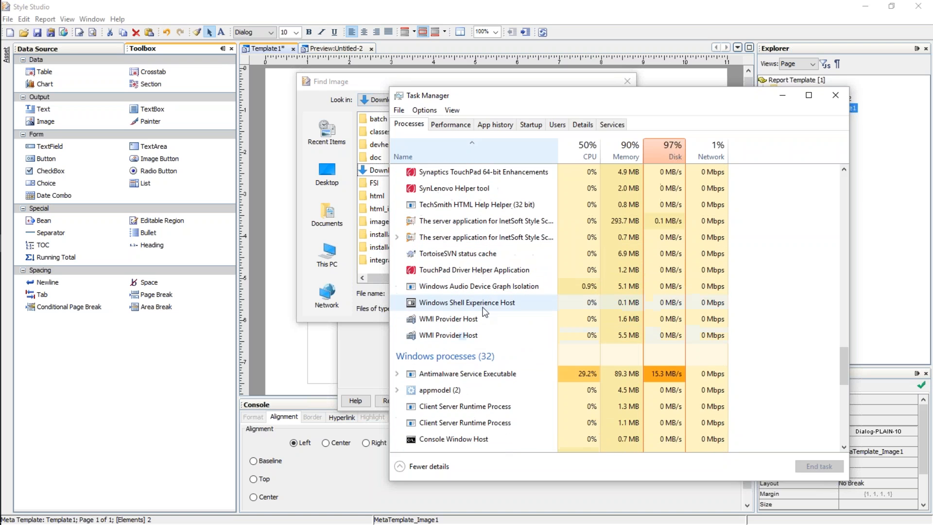
scroll(484, 311, "down", 2)
scroll(506, 312, "up", 12)
scroll(506, 311, "up", 4)
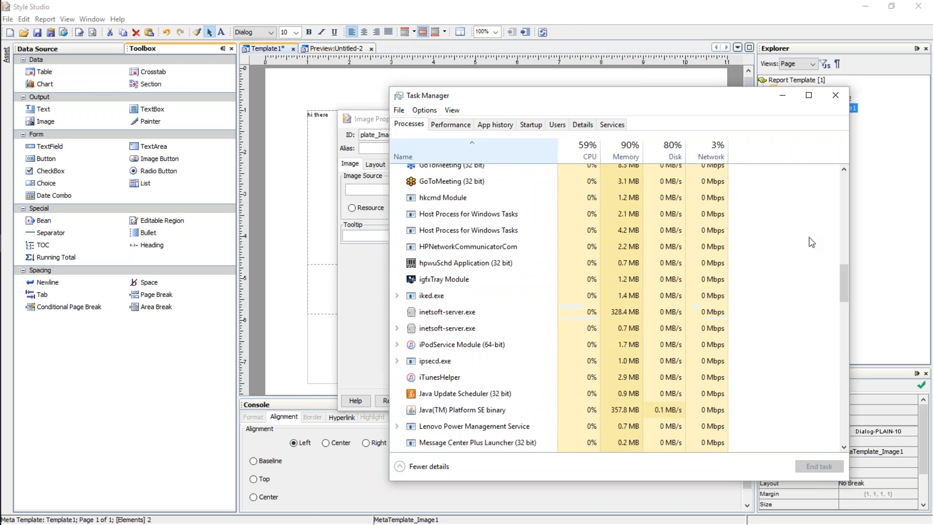
left_click(838, 99)
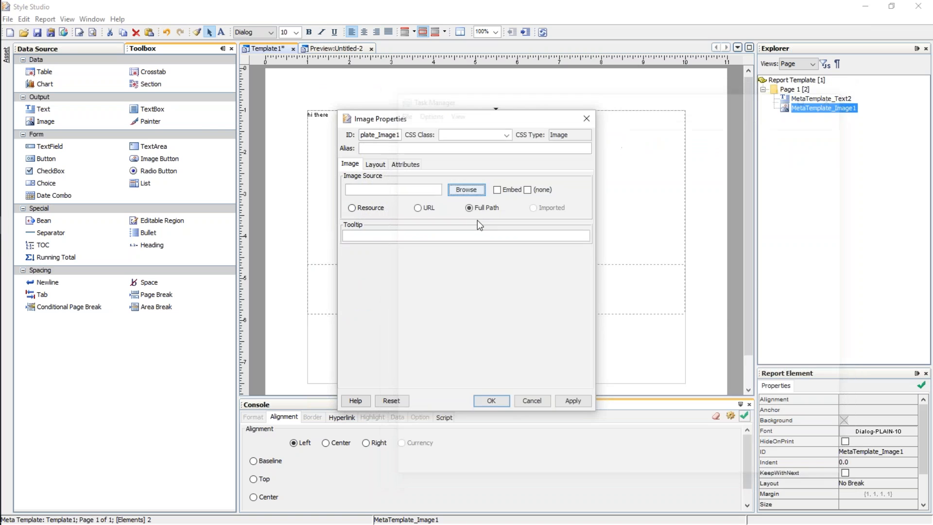
Cancel the image properties, replace the image element in the upper-right area with a CheckBox, and save Template1.
left_click(532, 400)
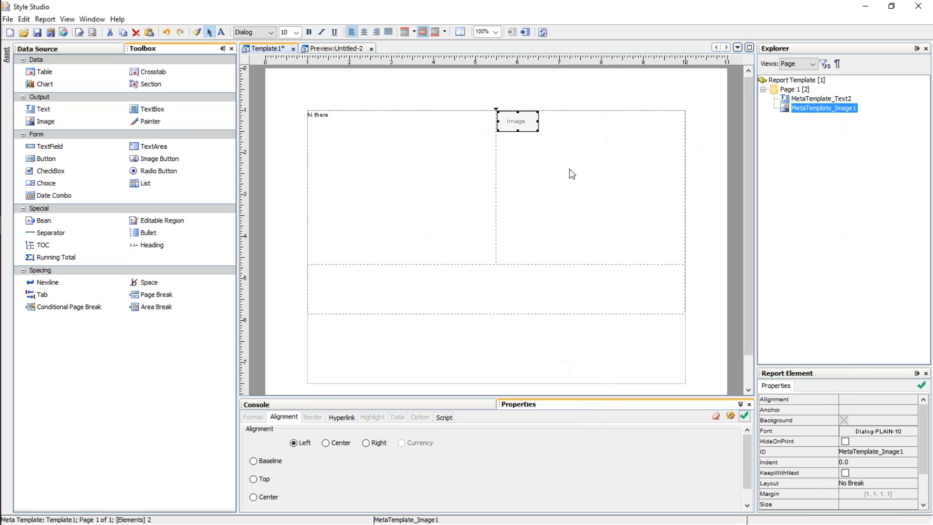
key("Delete")
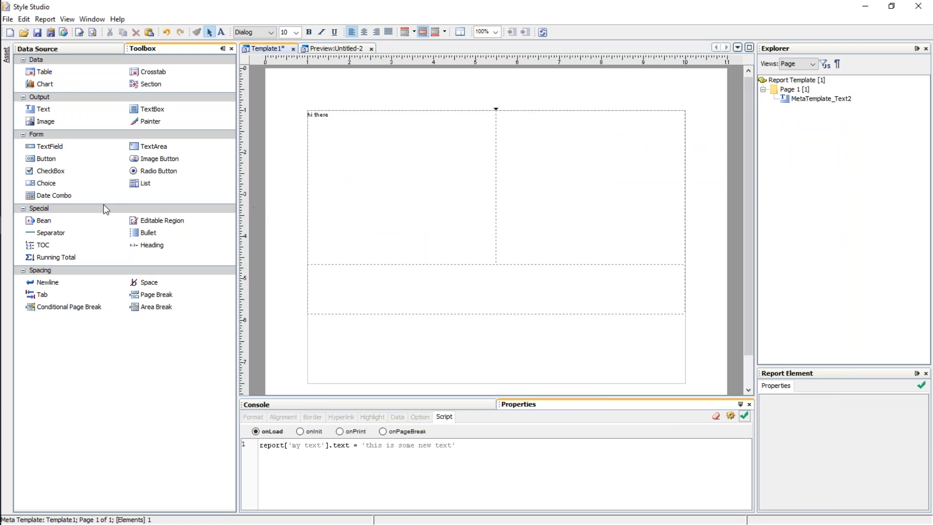
left_click(52, 172)
left_click(584, 150)
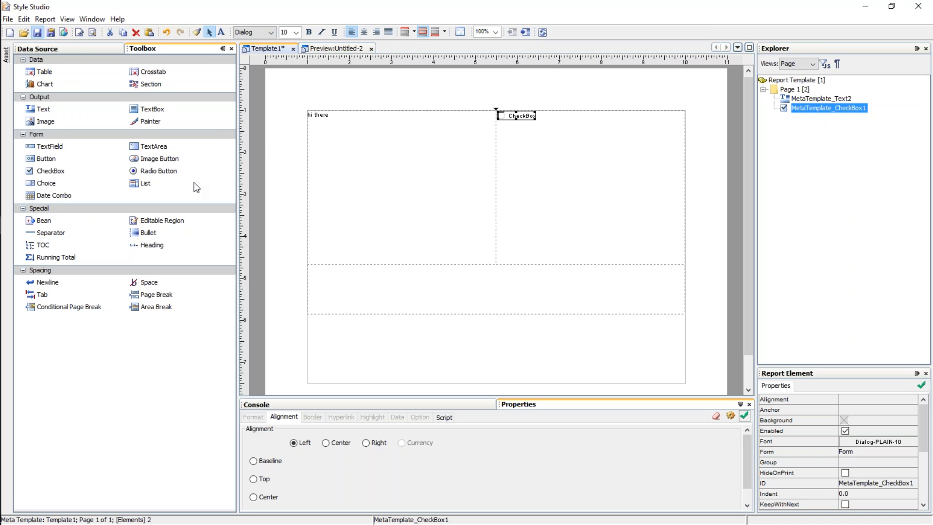
key("ctrl+s")
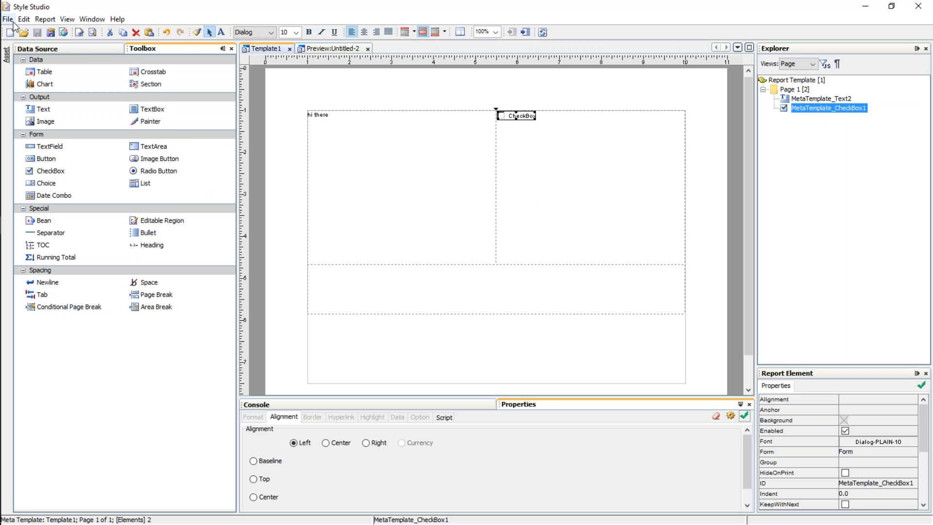
Create a new report based on the Template1 meta template.
left_click(10, 33)
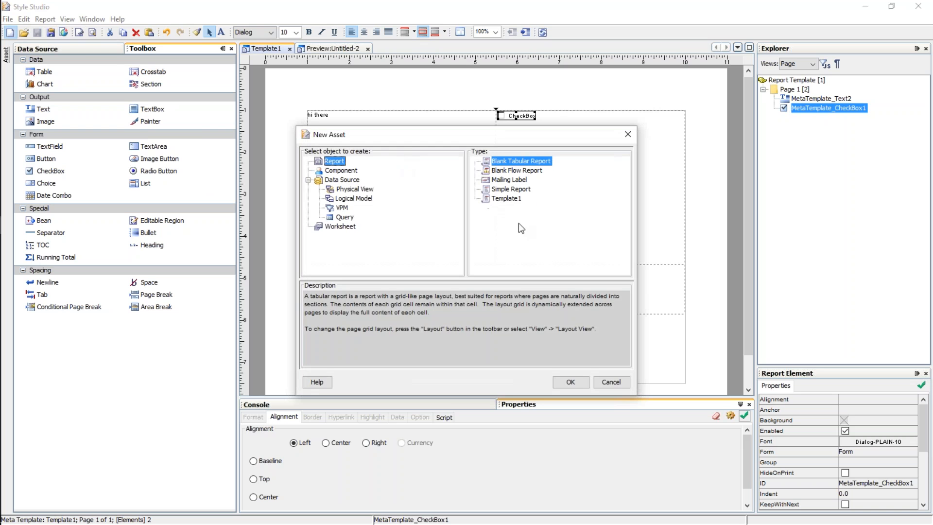
left_click(489, 198)
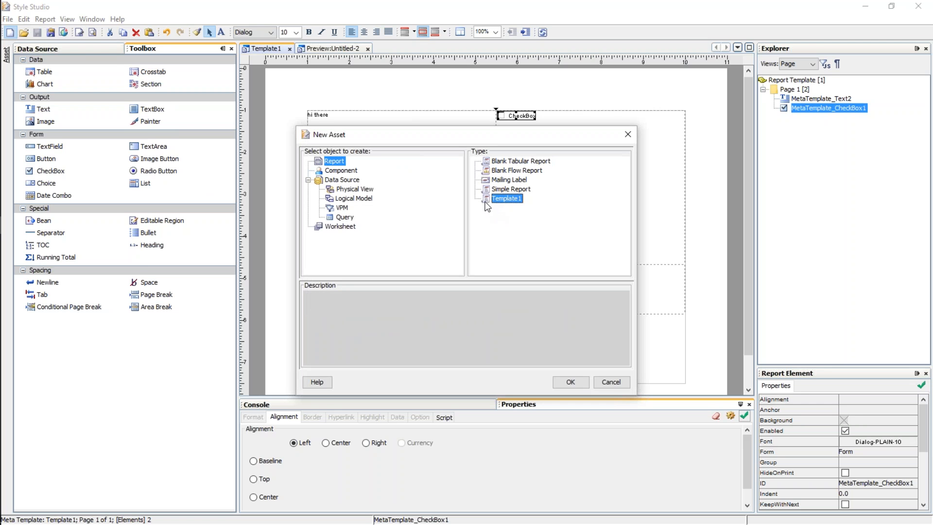
double_click(489, 200)
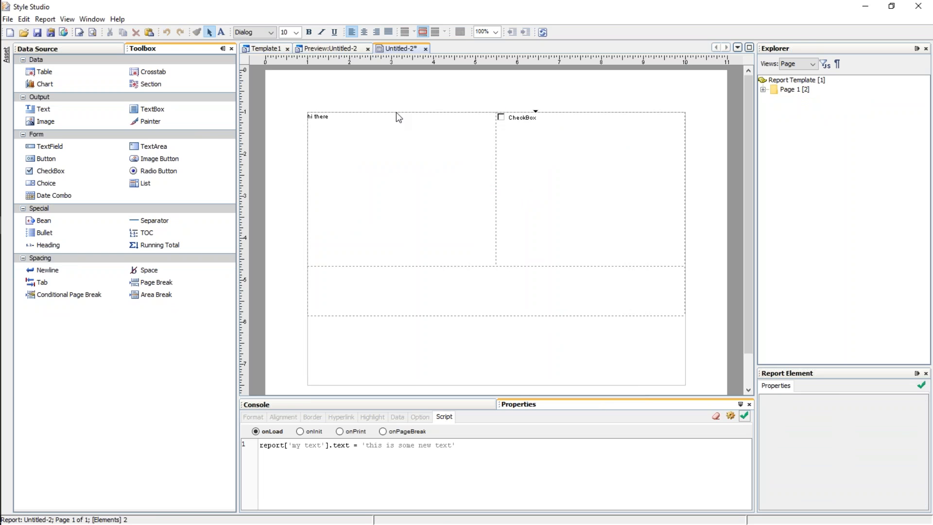
Try to add a Chart to the new report's upper-left area and a Table to its upper-right area, and close the report without saving.
left_click(8, 19)
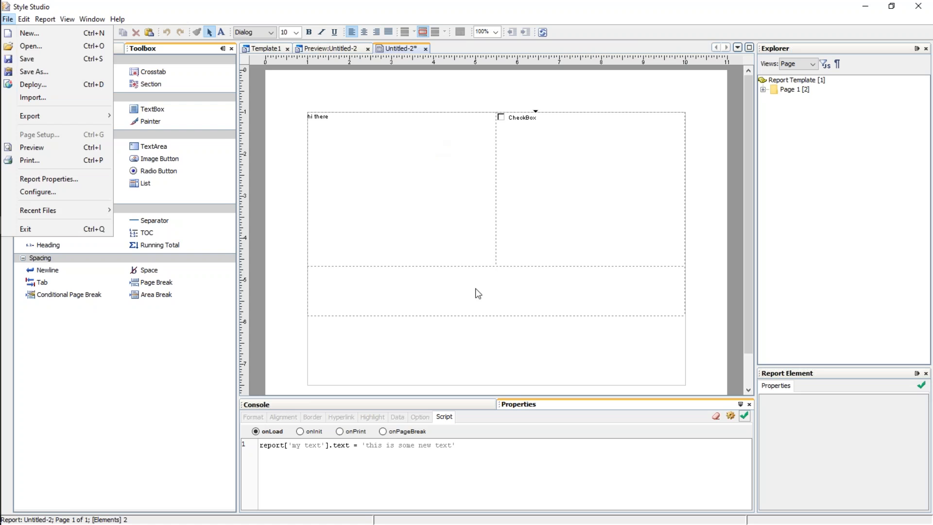
mouse_move(67, 115)
left_click(364, 250)
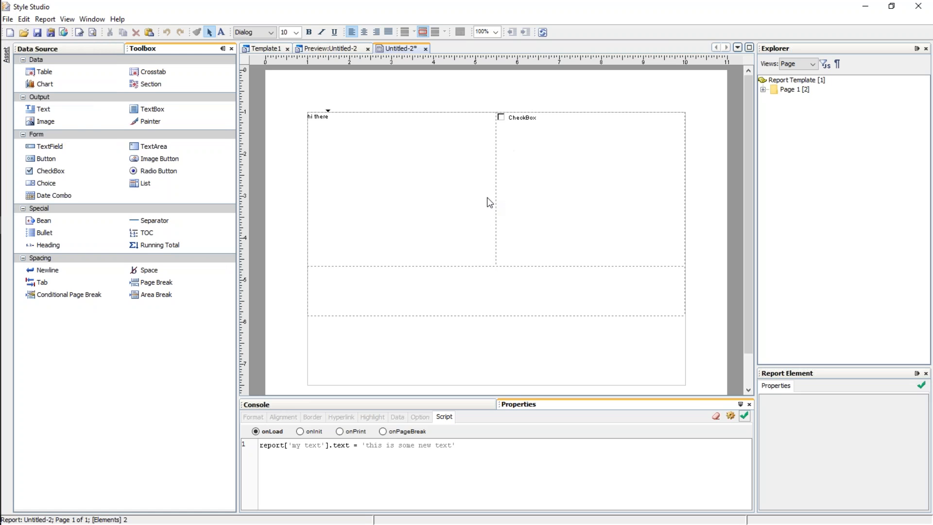
left_click(41, 84)
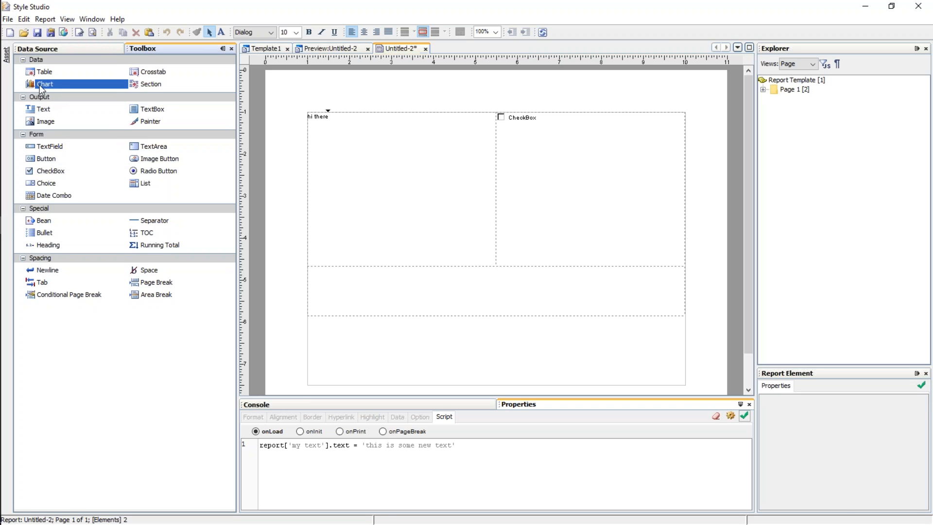
left_click(472, 161)
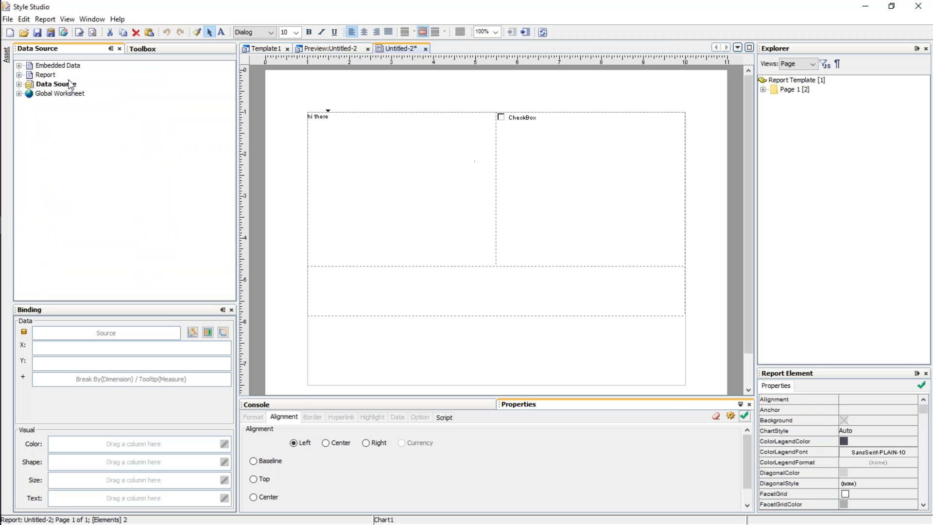
left_click(169, 49)
left_click_drag(48, 75, 559, 165)
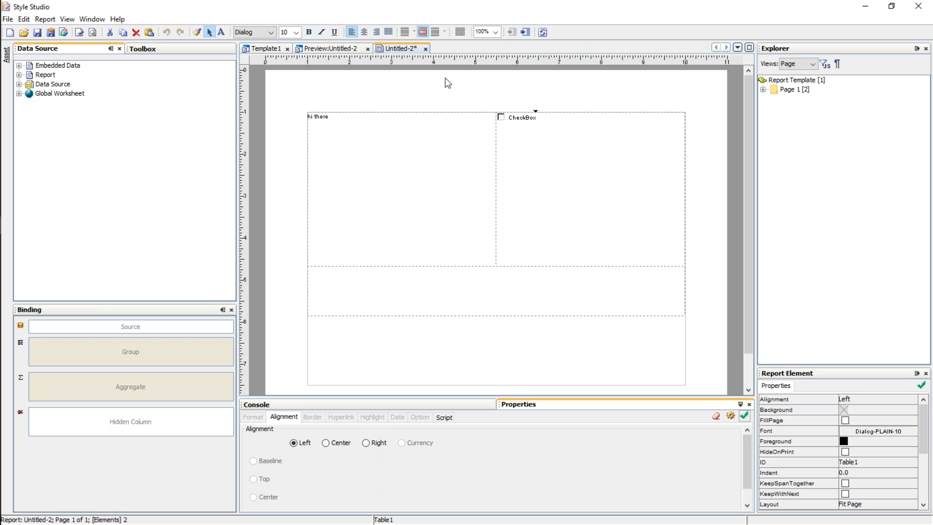
left_click(426, 49)
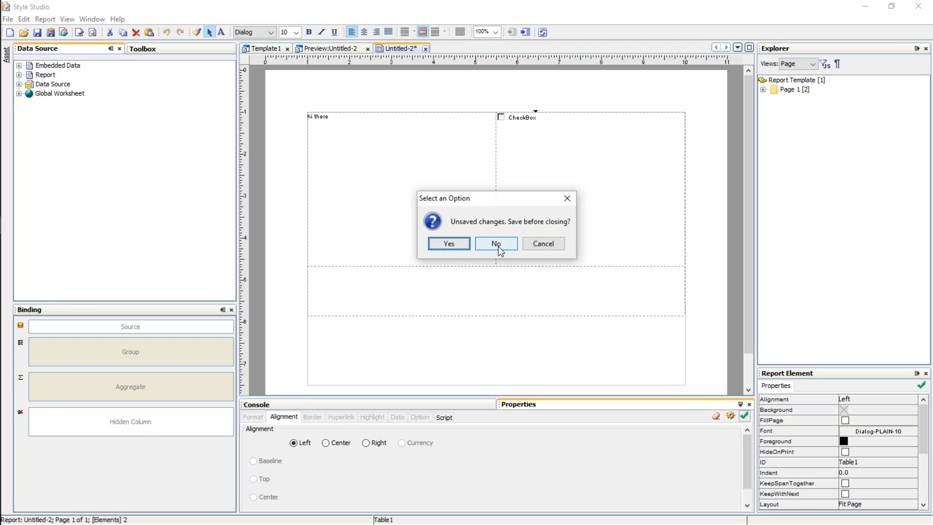
left_click(497, 245)
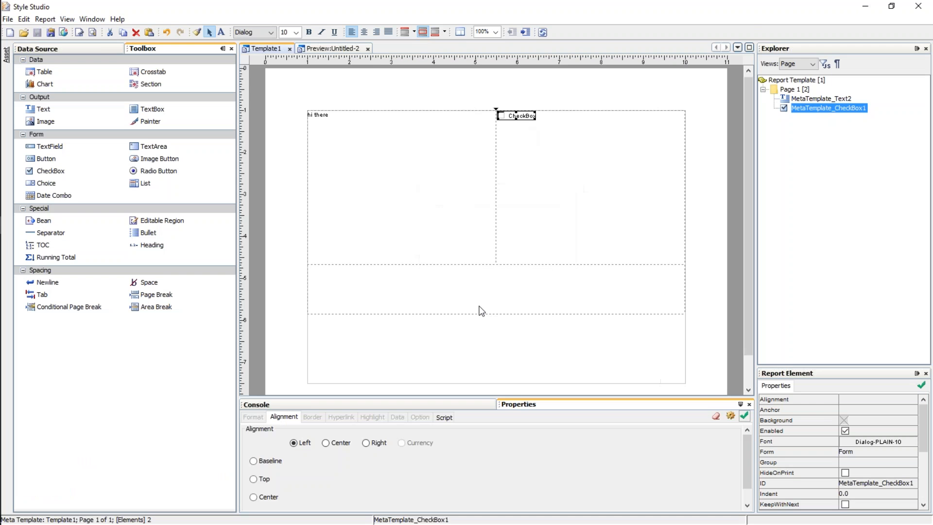
Delete the "hi there" text and the CheckBox from the upper areas of Template1.
left_click(328, 128)
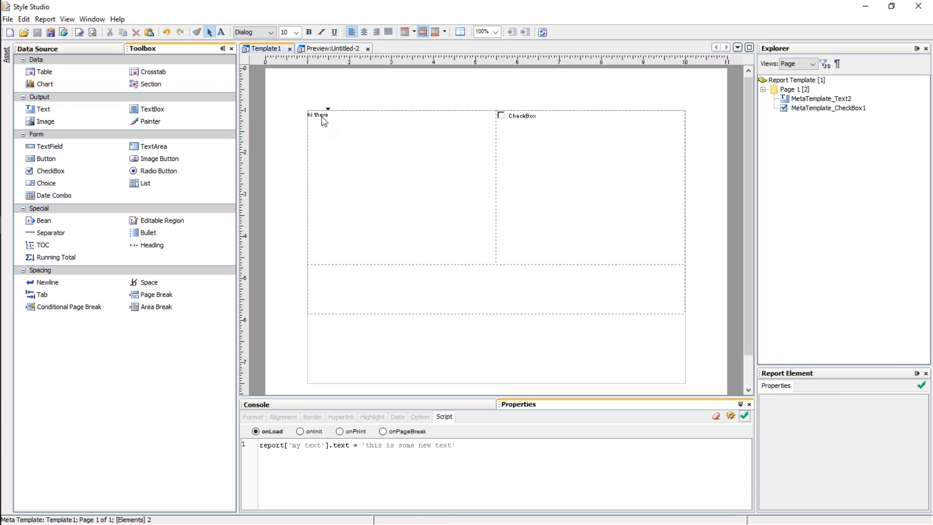
left_click(324, 122)
key("Delete")
left_click(517, 119)
key("Delete")
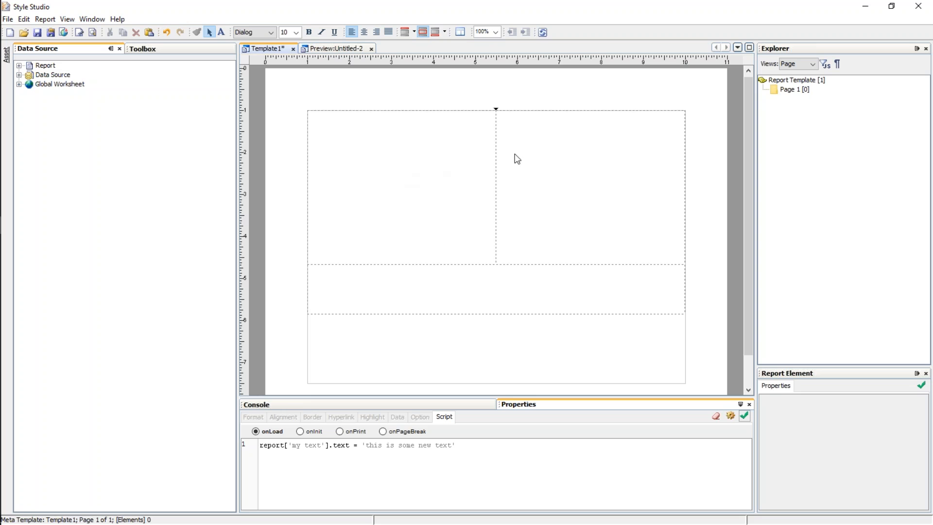
Add an Editable Region to each of Template1's three areas: upper-left, upper-right and the wide lower one.
left_click(150, 49)
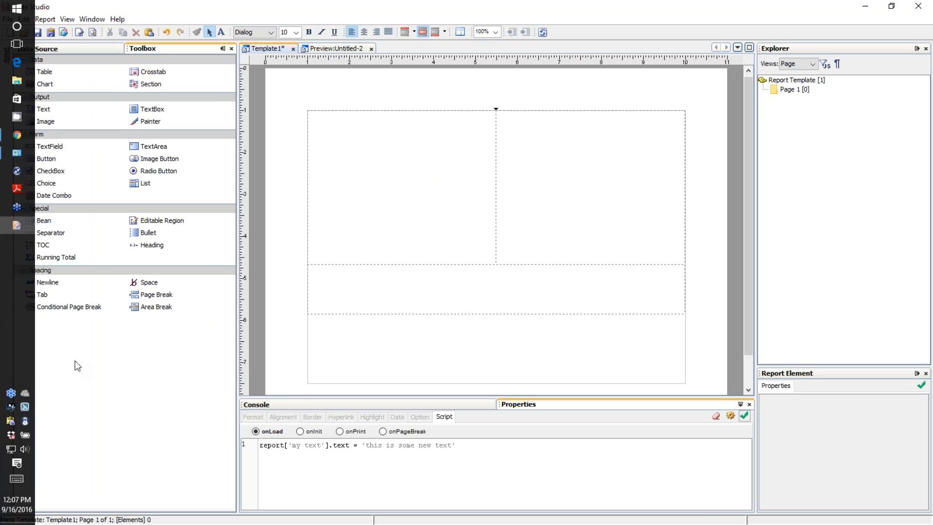
double_click(161, 220)
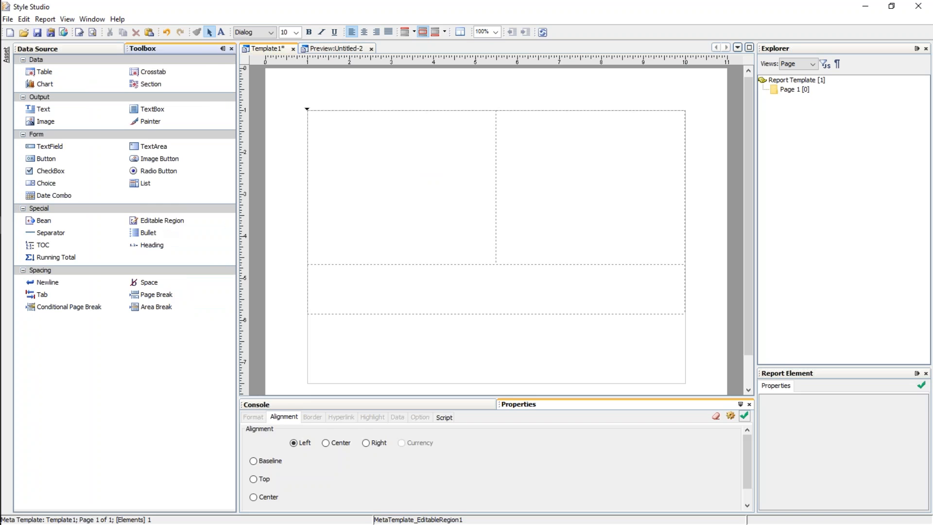
left_click_drag(171, 218, 462, 200)
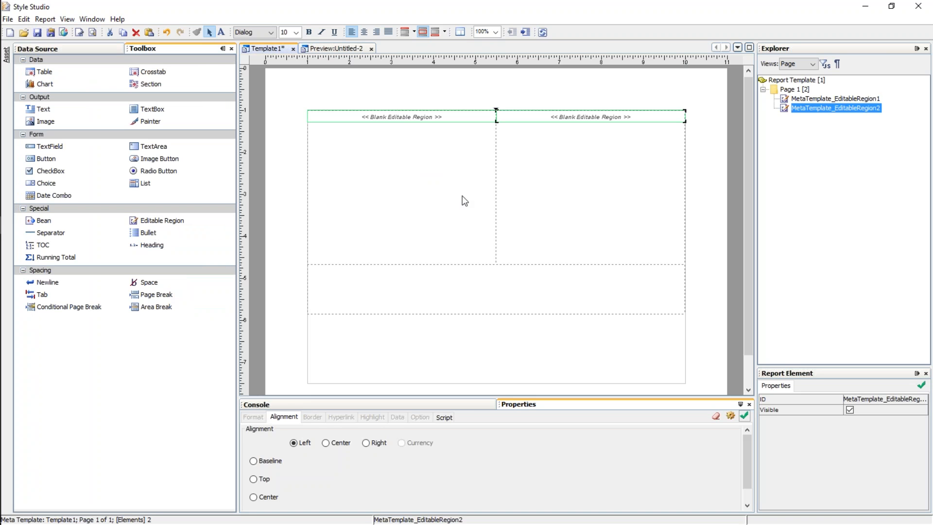
left_click(175, 222)
left_click_drag(175, 223, 441, 298)
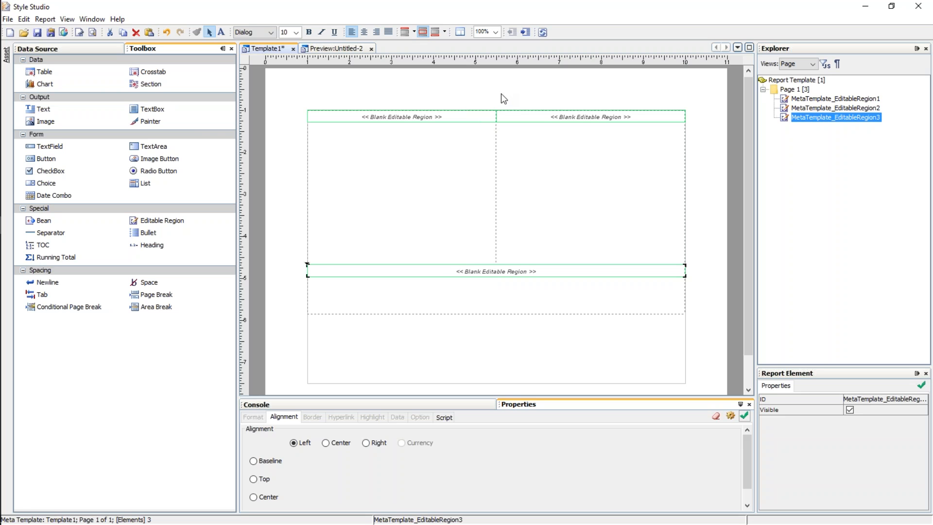
Add an Editable Region to Template1's page header and make it the insertion target.
left_click(469, 91)
left_click_drag(160, 217, 459, 90)
double_click(486, 86)
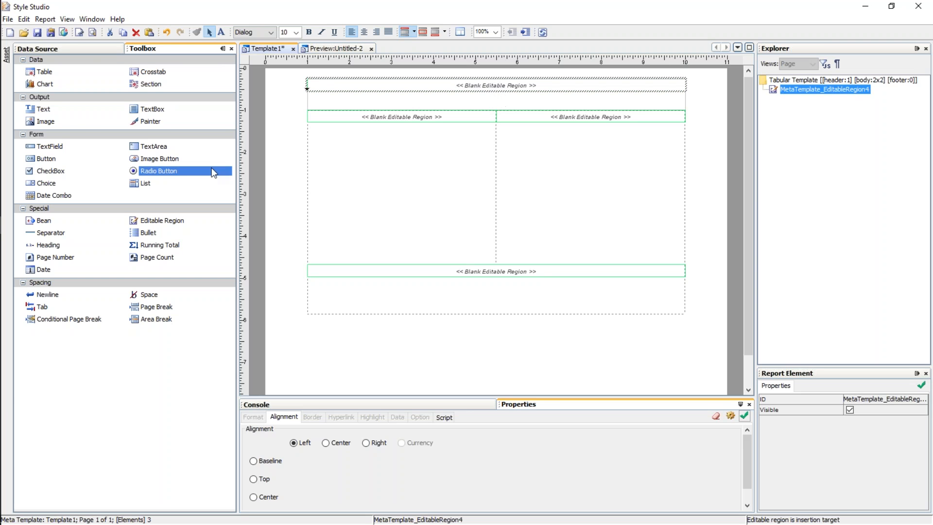
Insert the HeaderBean report bean into the page header's editable region.
left_click(85, 50)
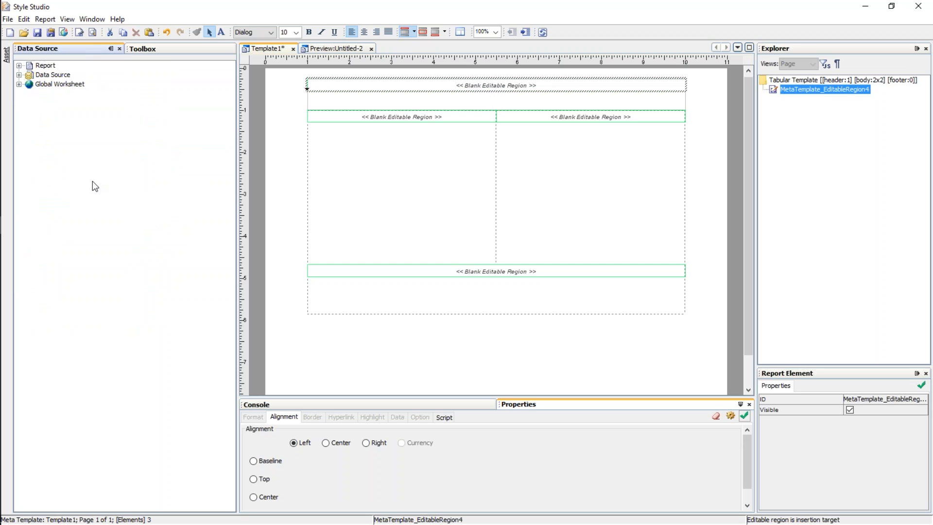
left_click(169, 45)
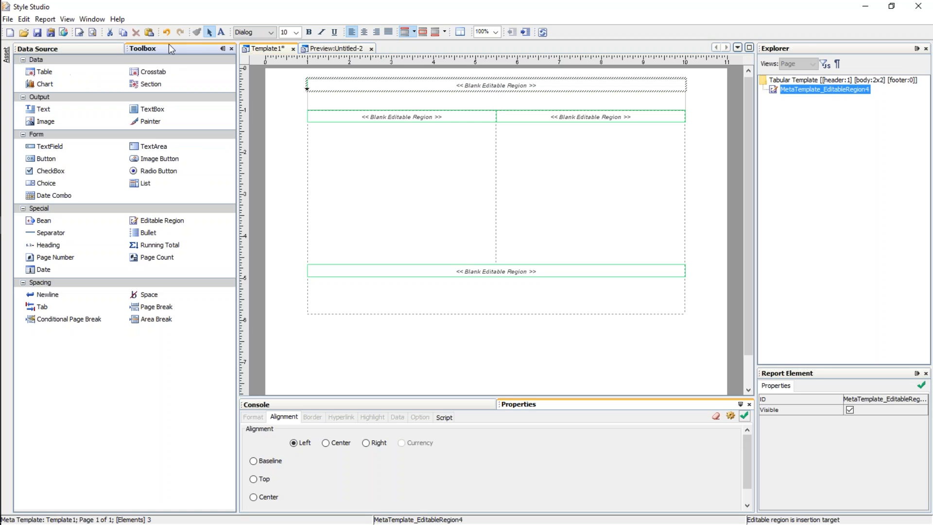
left_click_drag(52, 221, 429, 90)
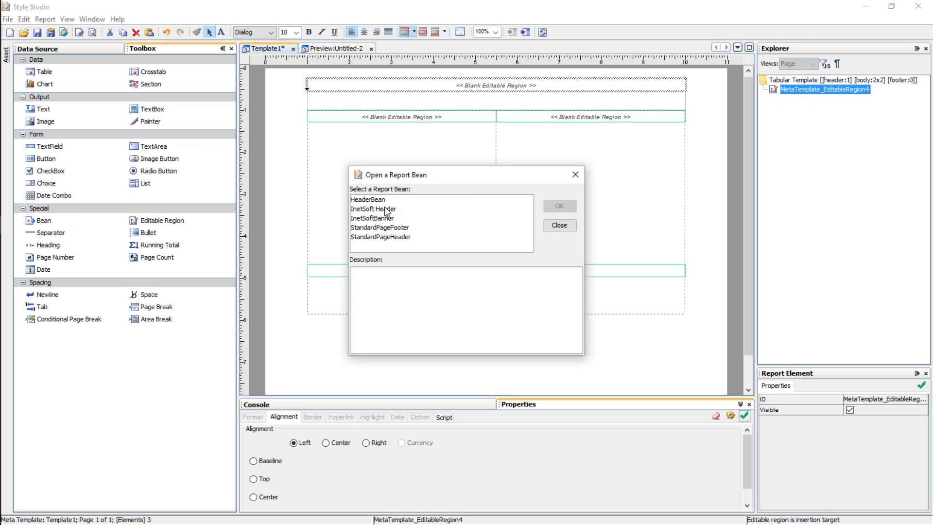
left_click(384, 200)
left_click(556, 208)
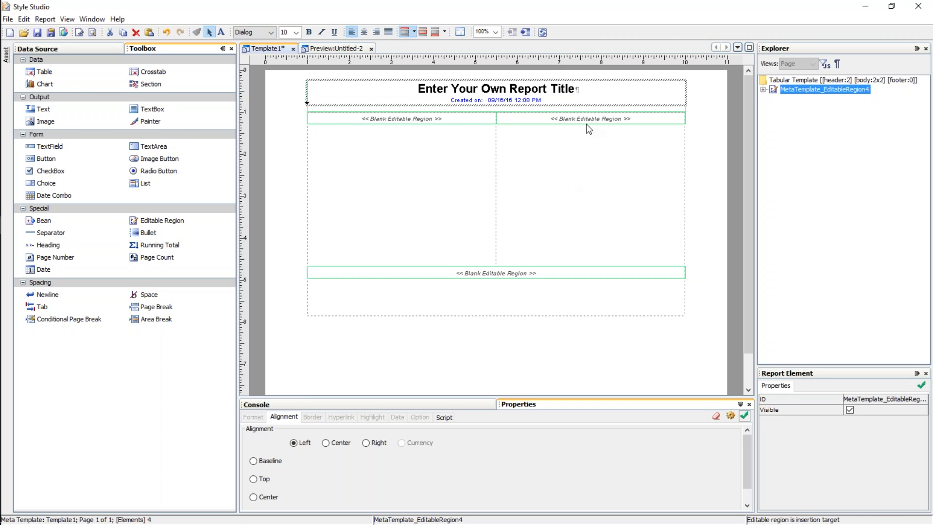
Activate the upper-left area's editable region and insert a Chart into it.
left_click(602, 121)
left_click(387, 122)
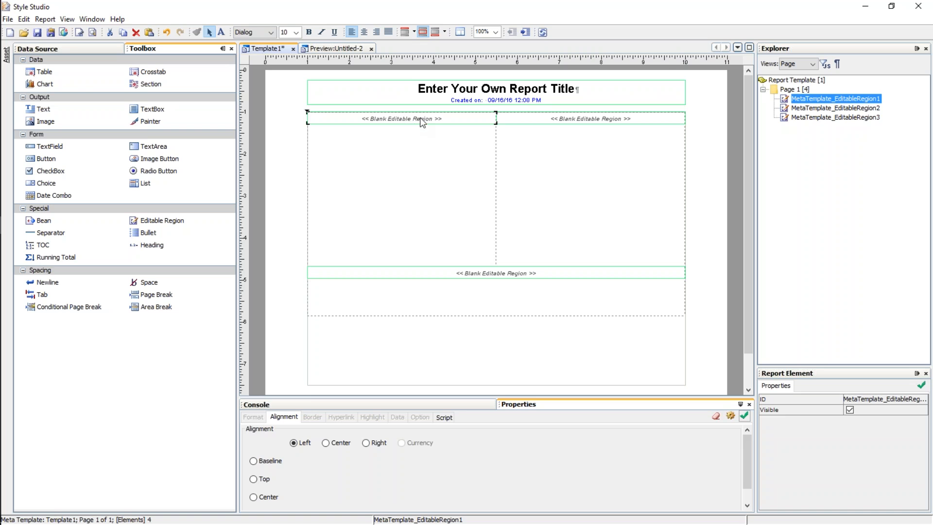
left_click(409, 121)
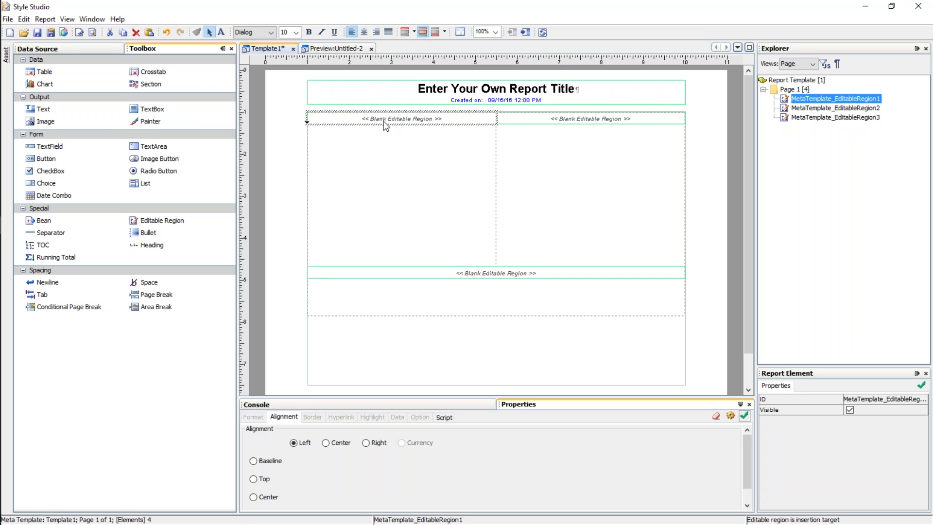
left_click_drag(44, 83, 378, 133)
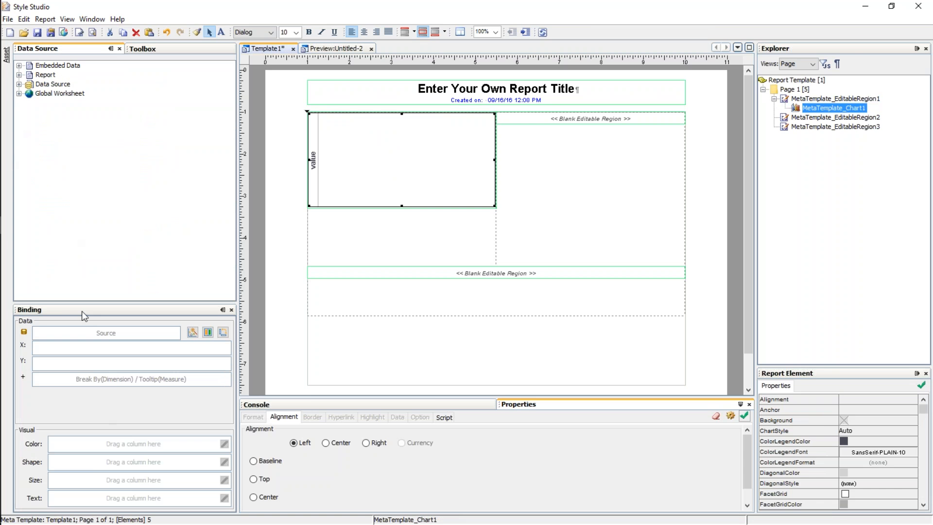
Bind the chart to the All Sales sample query of Orders, with Company on X and Total on Y.
left_click(19, 84)
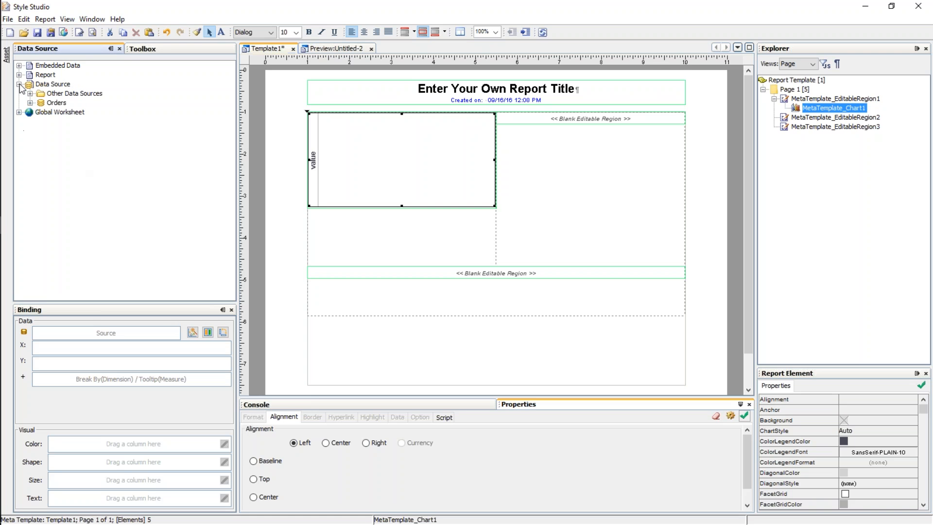
left_click(31, 103)
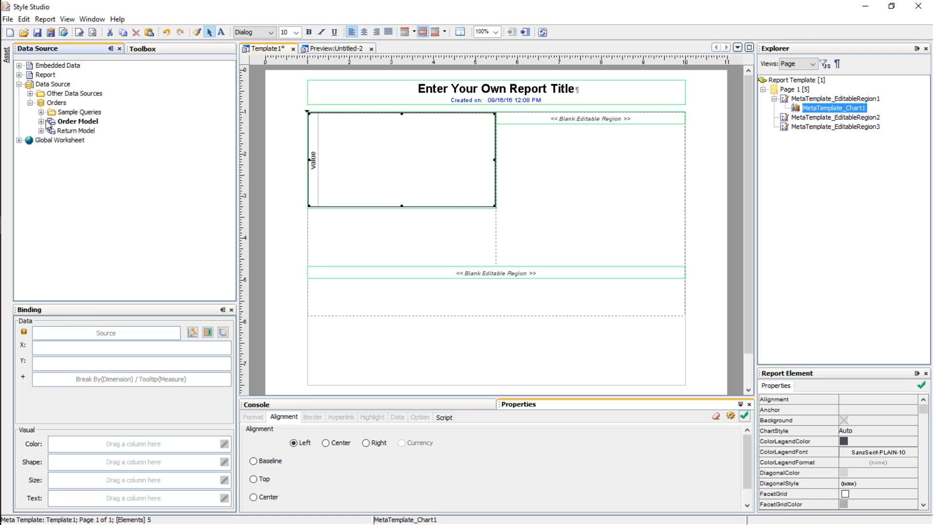
left_click(41, 112)
left_click(52, 121)
left_click(93, 131)
left_click_drag(101, 135, 122, 344)
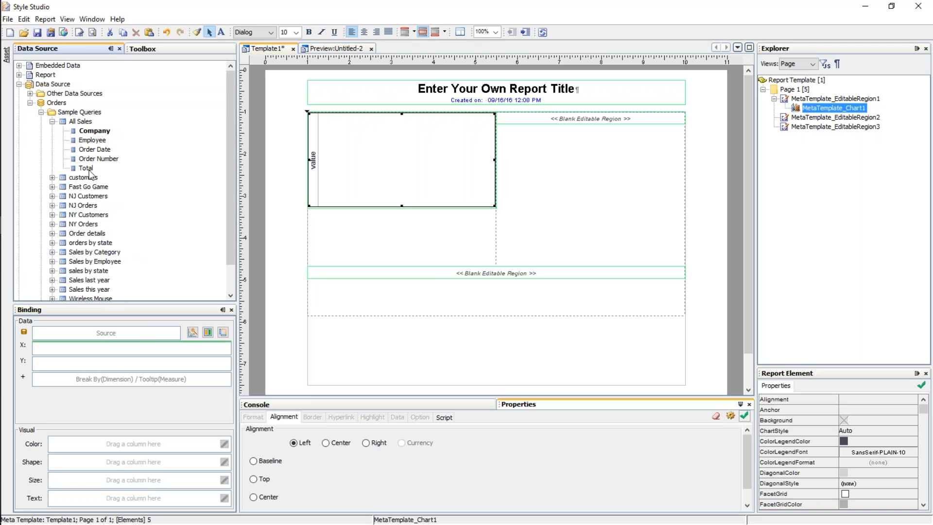
left_click(89, 182)
left_click_drag(89, 182, 189, 379)
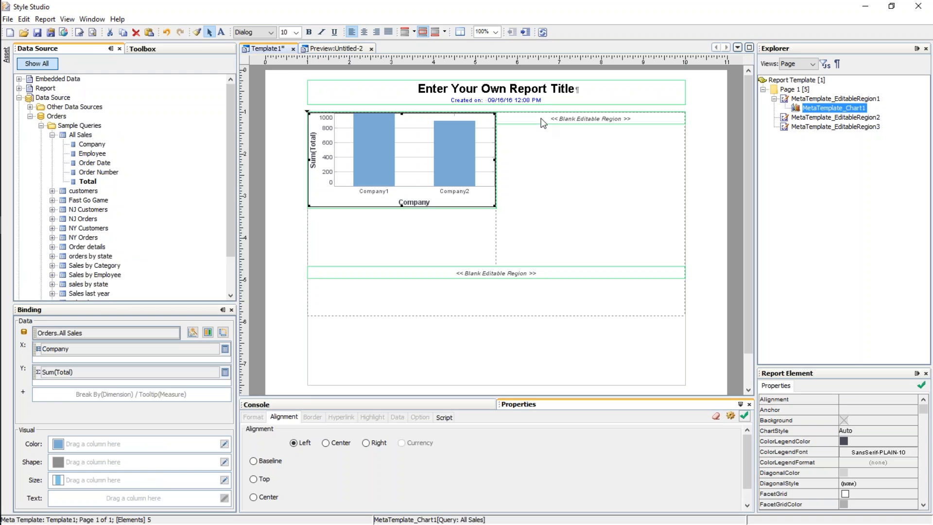
Add the text "you can't touch this!" below the editable region in the upper-right area, and save Template1.
left_click(600, 148)
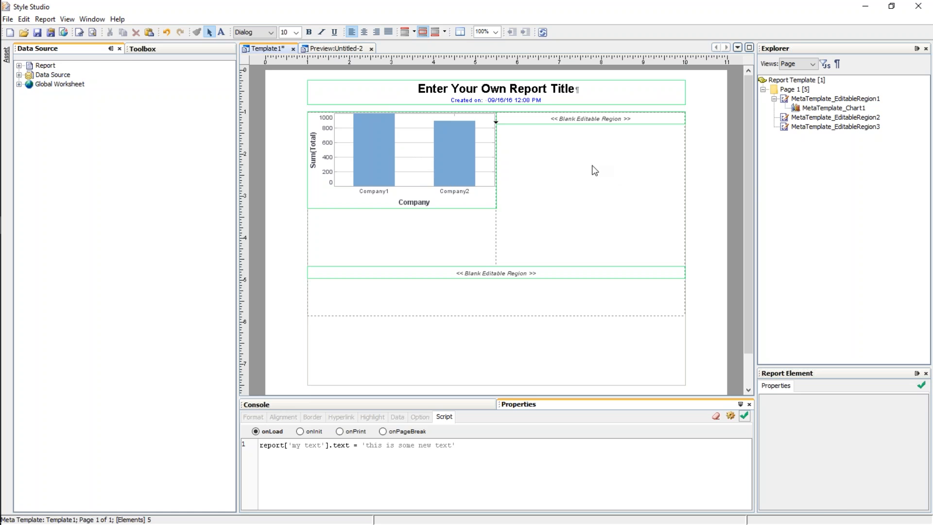
left_click(142, 49)
left_click(43, 110)
type("you")
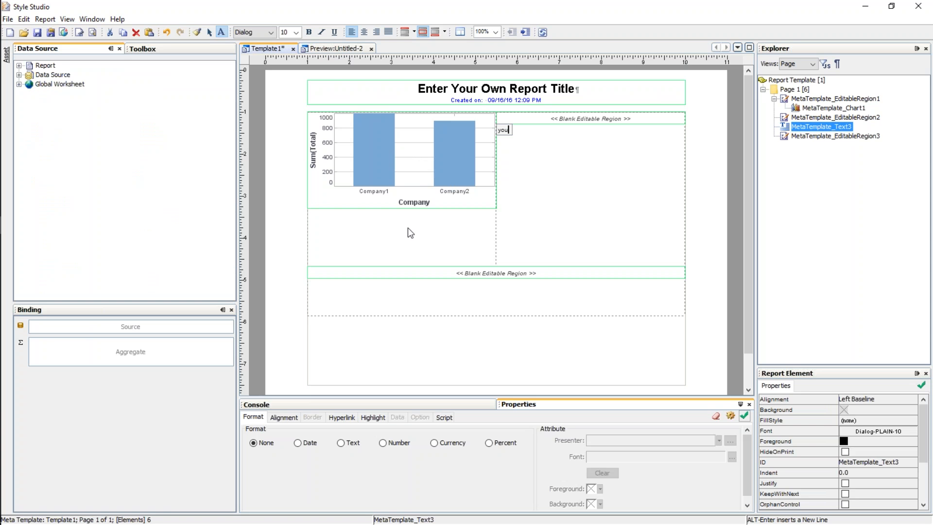
type(" can't touch this!")
left_click(577, 137)
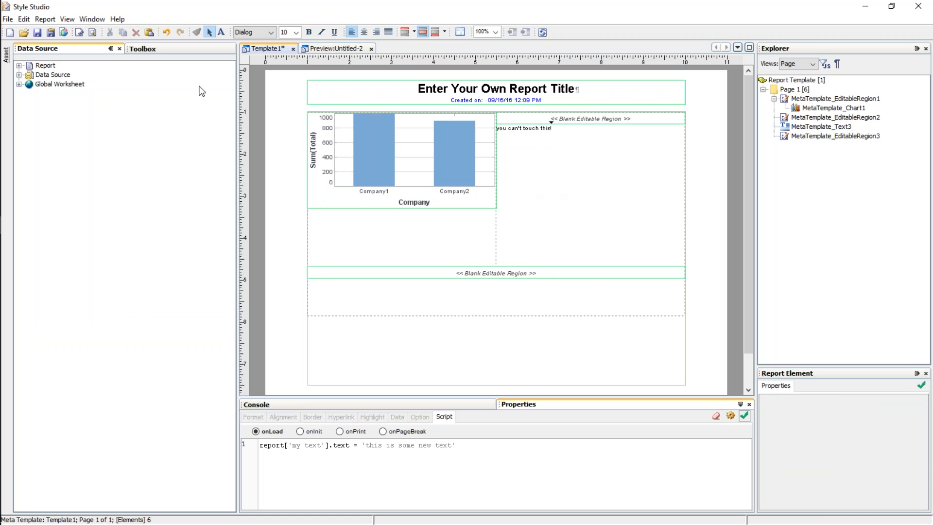
left_click(38, 31)
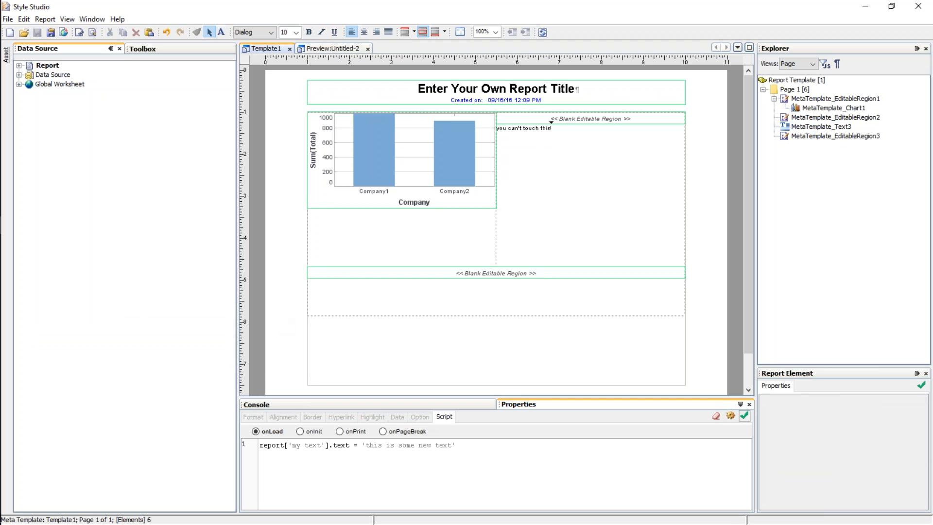
Create a new report based on the Template1 meta template, and close the Template1 and preview tabs.
left_click(9, 32)
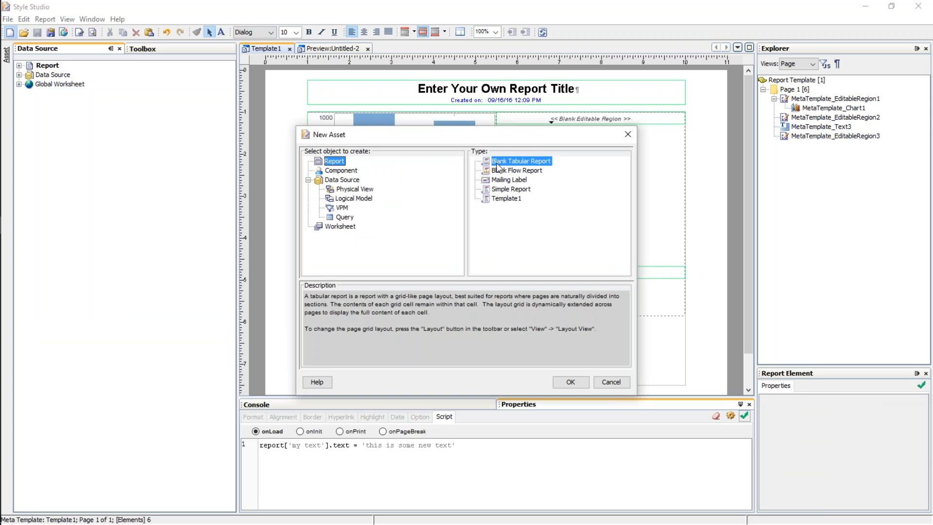
double_click(489, 200)
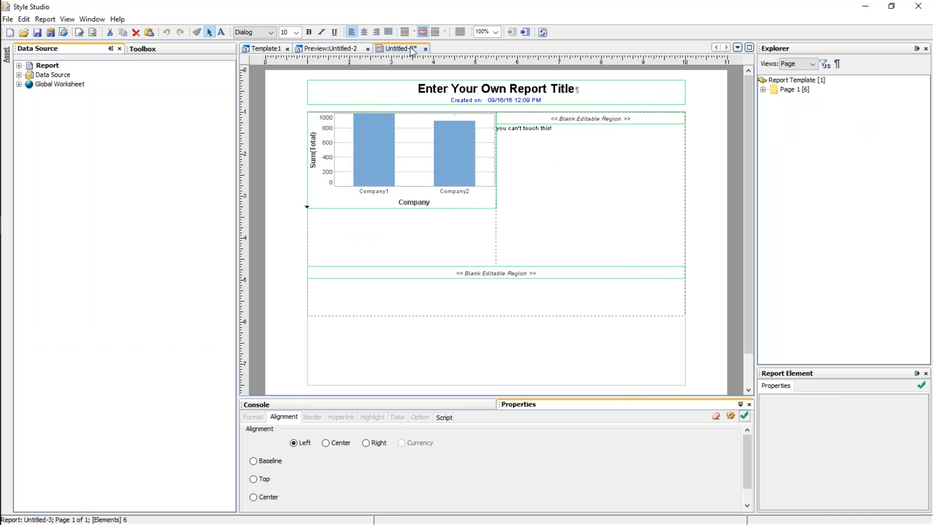
left_click(287, 49)
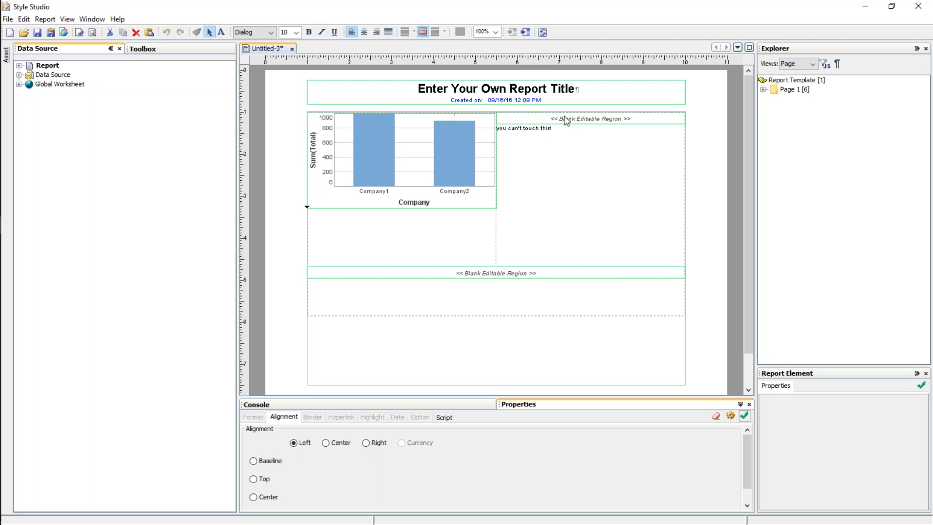
Examine which actions the new report allows on the lower editable region, the chart and the "you can't touch this!" text.
left_click(519, 276)
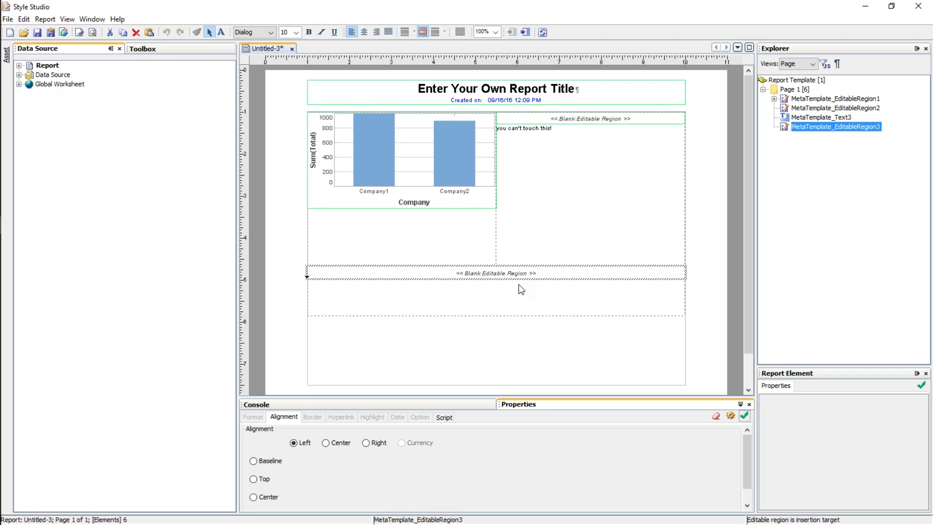
left_click(141, 49)
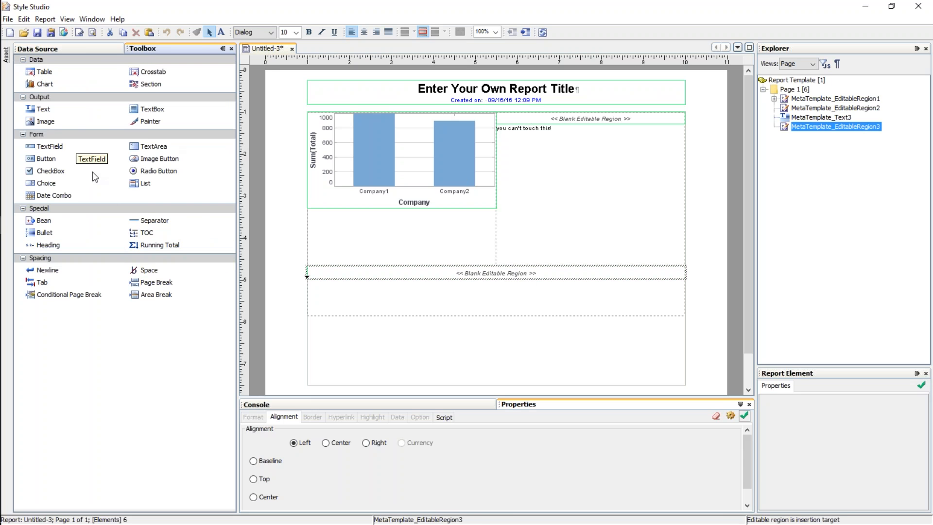
left_click(413, 146)
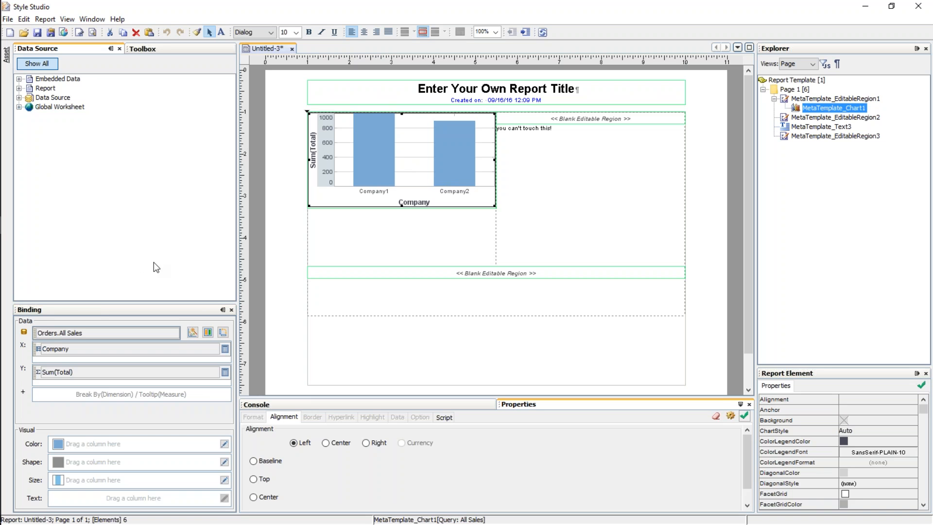
right_click(422, 152)
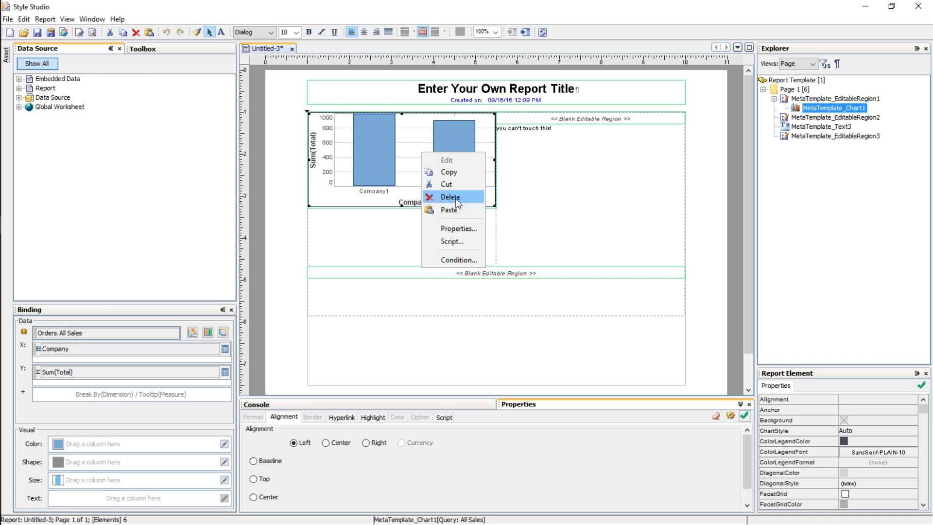
left_click(389, 240)
left_click(370, 157)
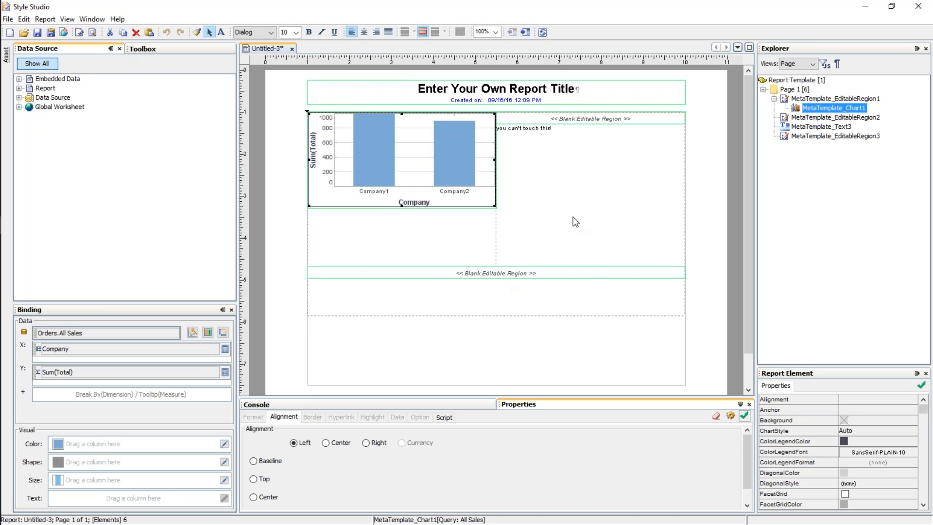
left_click(534, 134)
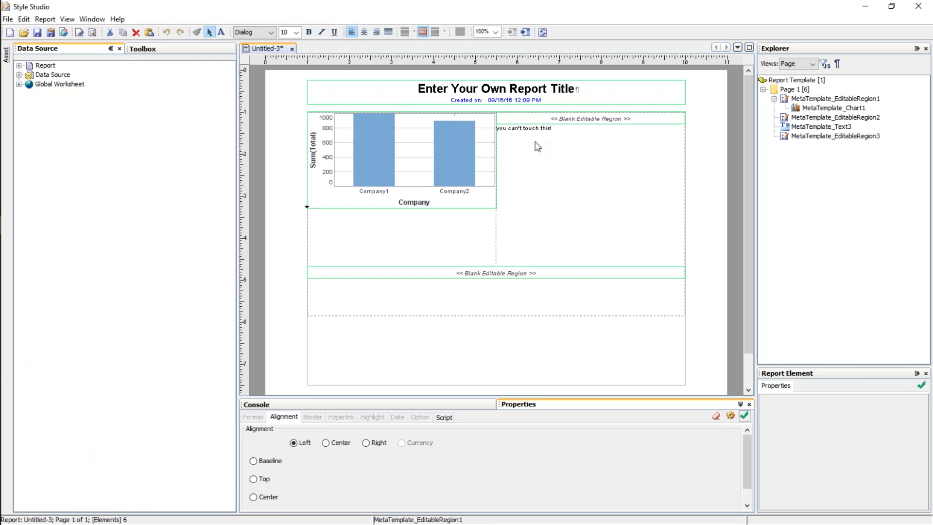
Set the ReportTitle property of the new report's header bean to "My Cool Report".
left_click(485, 98)
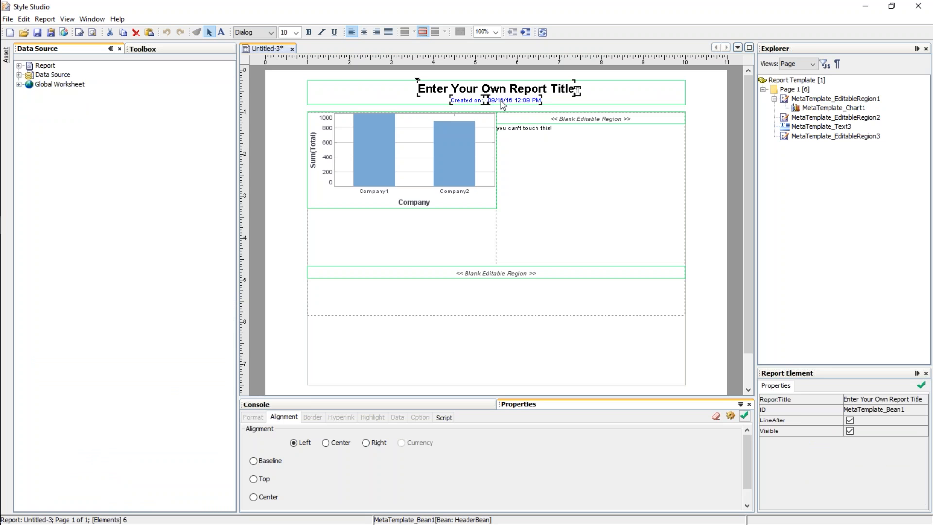
right_click(499, 85)
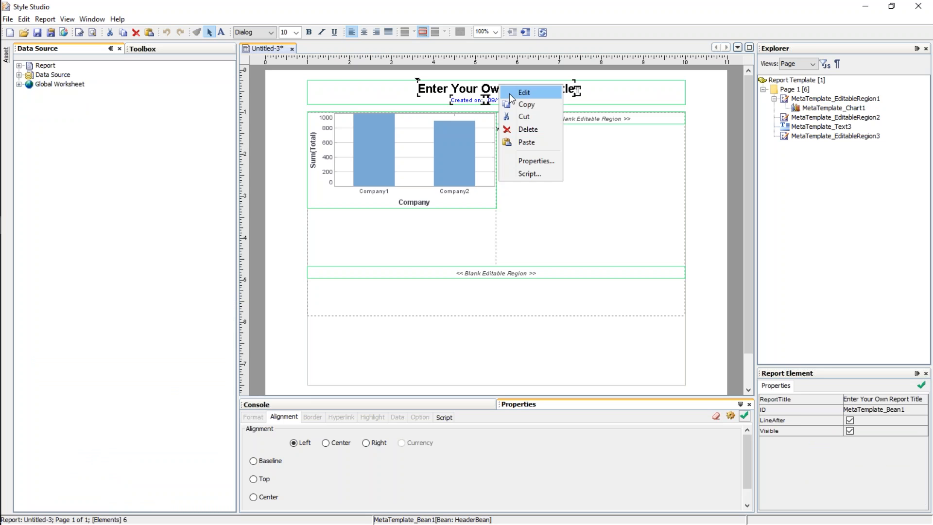
left_click(540, 161)
left_click(513, 233)
left_click_drag(563, 232, 450, 229)
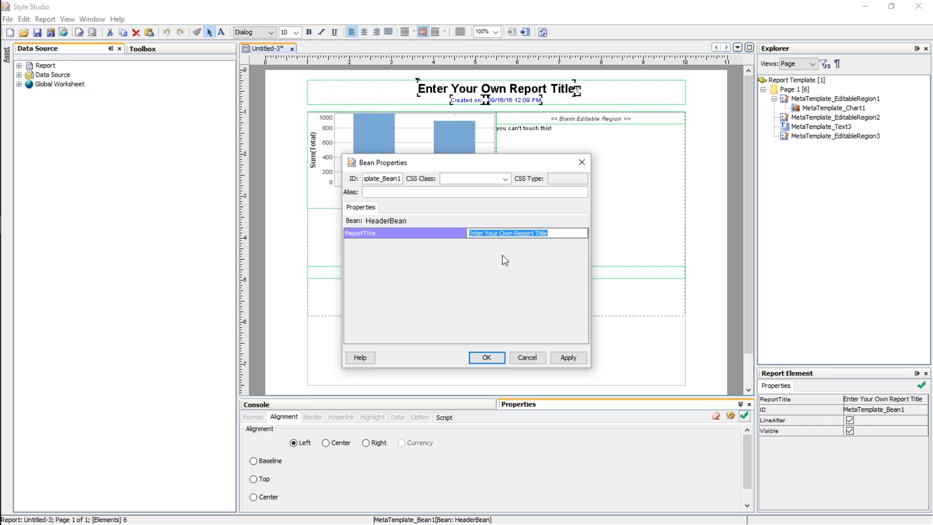
type("My Cool Report")
left_click(494, 358)
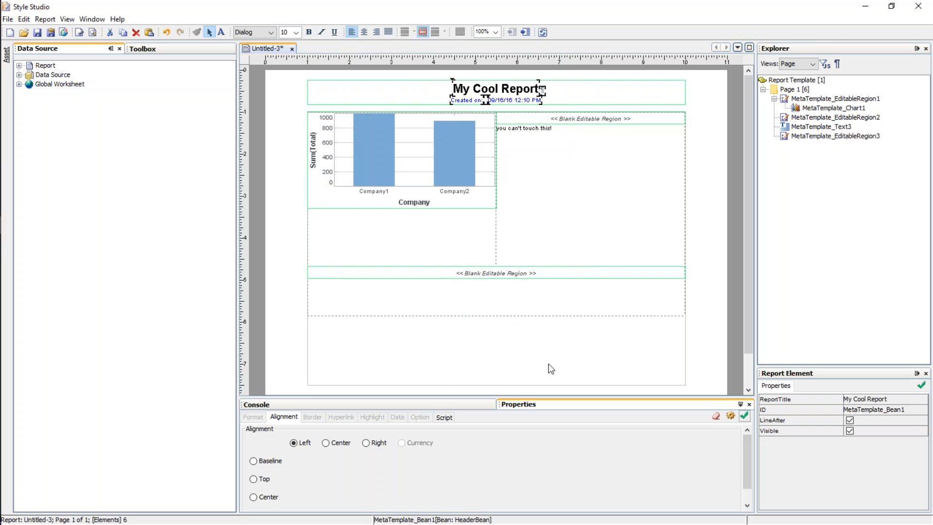
left_click(538, 353)
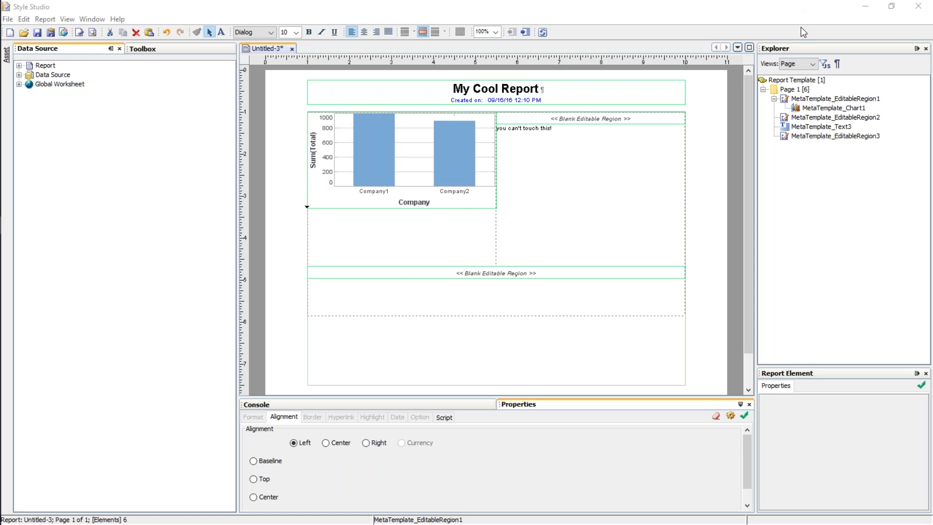
left_click(810, 94)
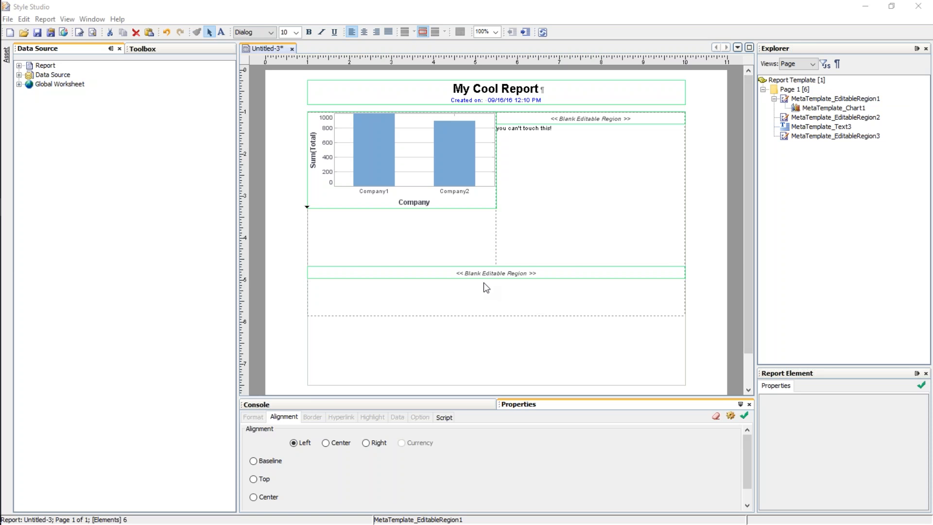